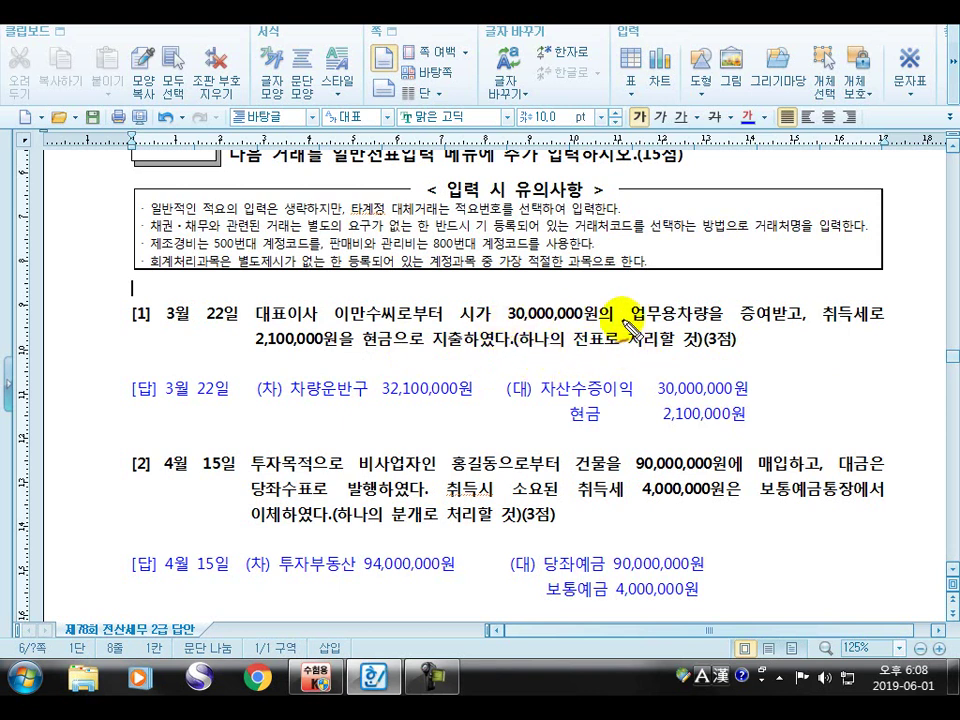
Underline 업무용차량을 증여받고 and the 2,100,000원 cash payment in problem [1], and check the vehicle phrase
{"action": "left_click_drag", "start_coordinate": [646, 326], "coordinate": [776, 332]}
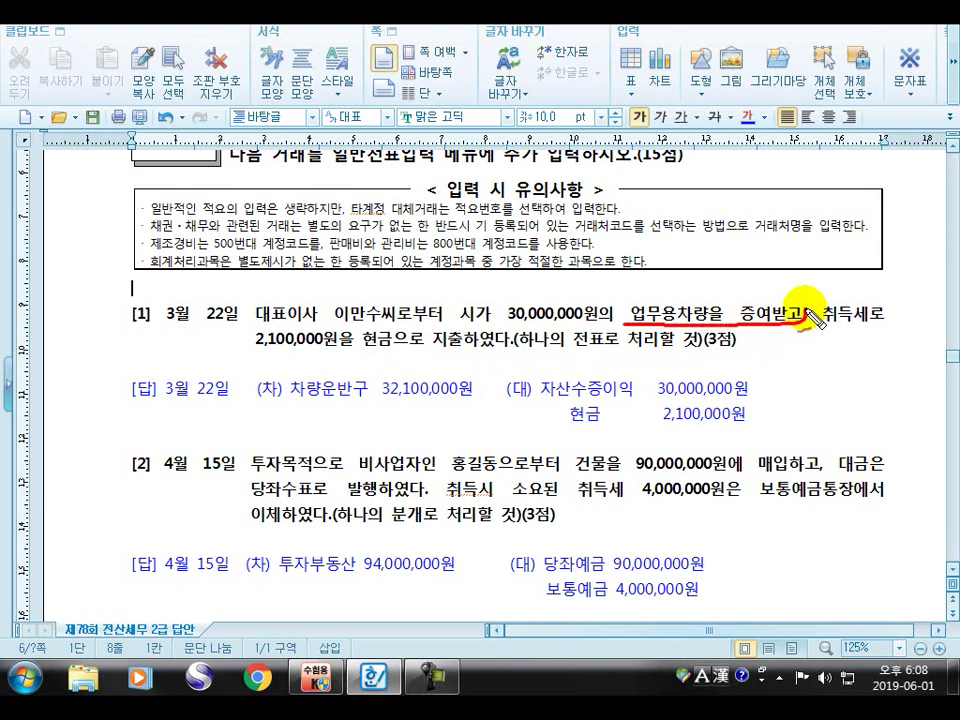
{"action": "left_click_drag", "start_coordinate": [256, 352], "coordinate": [494, 351]}
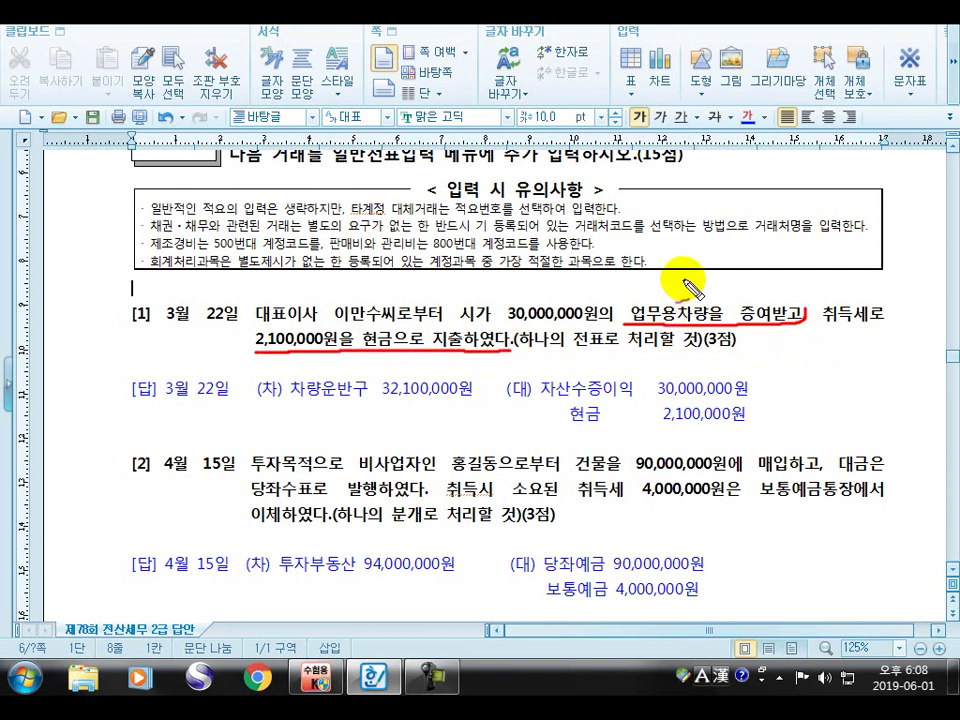
{"action": "left_click_drag", "start_coordinate": [690, 298], "coordinate": [710, 262]}
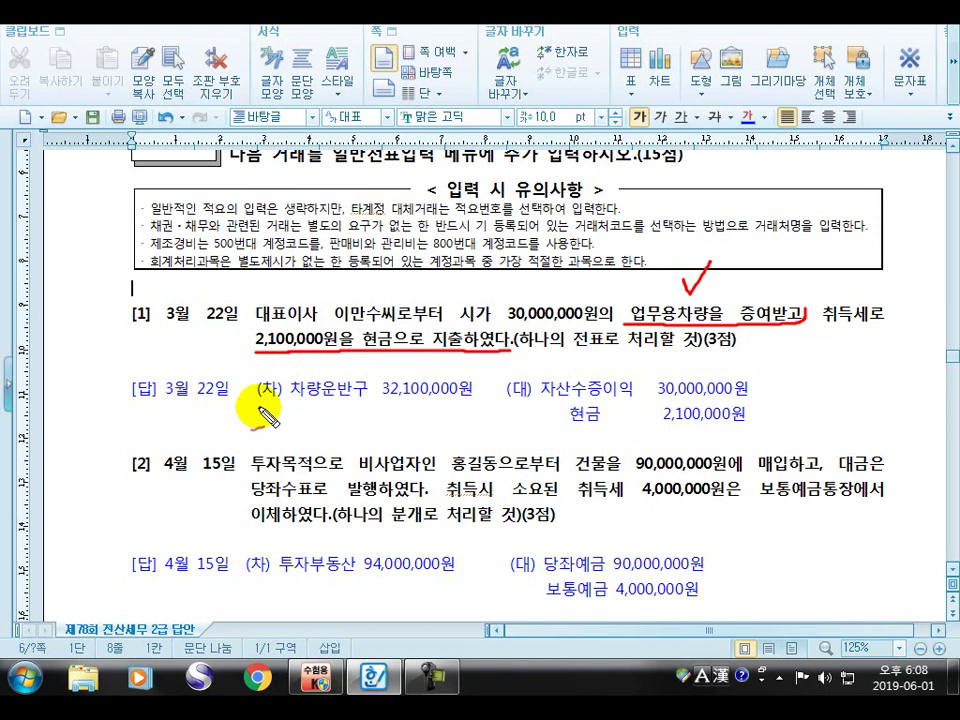
Underline the answer entries 차량운반구 32,100,000원, 자산수증이익 30,000,000원 and 현금 2,100,000원
{"action": "left_click_drag", "start_coordinate": [258, 402], "coordinate": [480, 393]}
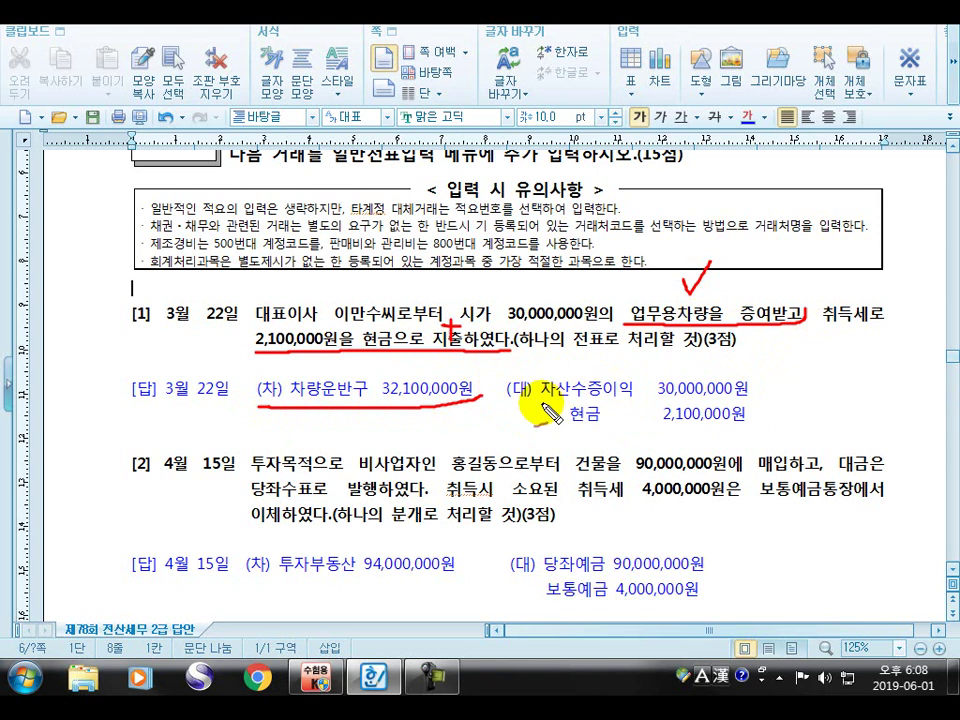
{"action": "left_click_drag", "start_coordinate": [543, 402], "coordinate": [749, 399]}
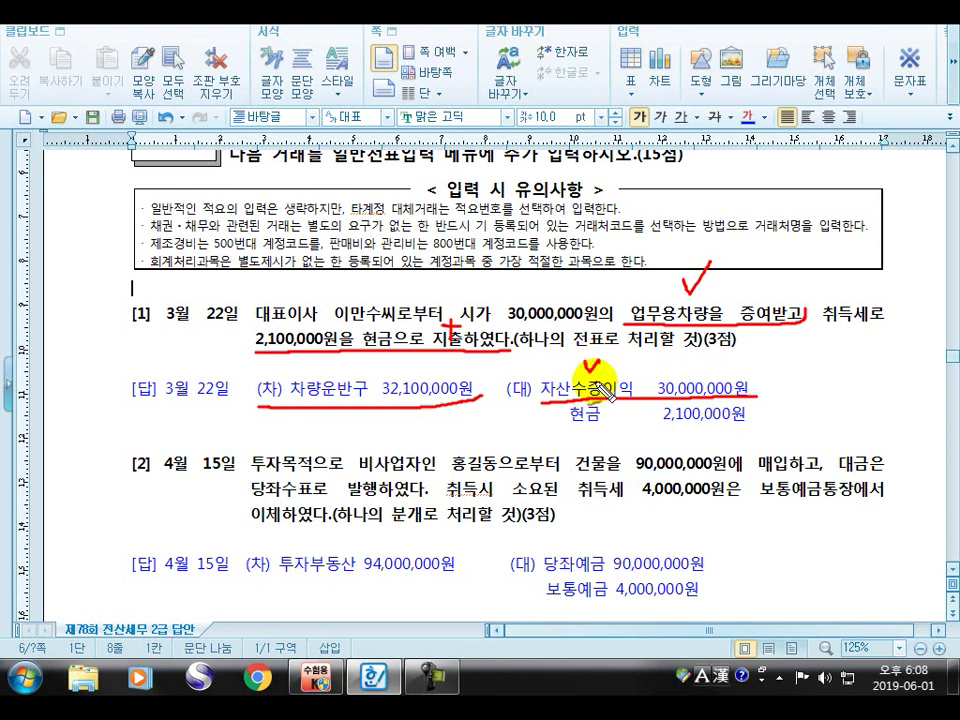
{"action": "left_click_drag", "start_coordinate": [557, 428], "coordinate": [752, 430]}
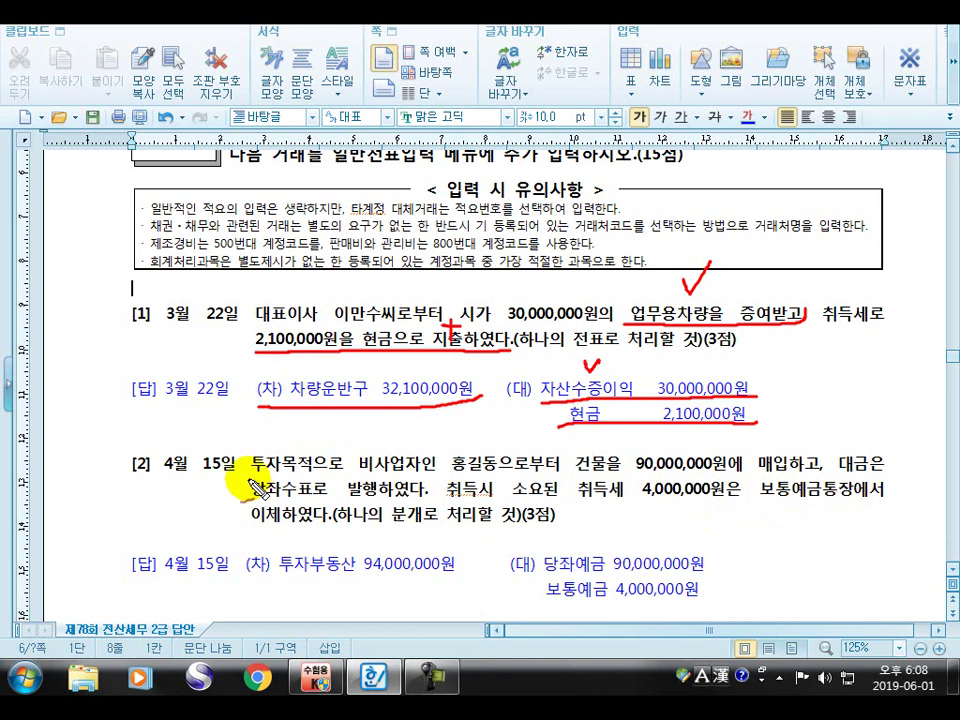
Underline 투자목적으로, the 90,000,000원 building price and 취득세 4,000,000원, with a plus sign before the tax
{"action": "left_click_drag", "start_coordinate": [252, 477], "coordinate": [346, 467]}
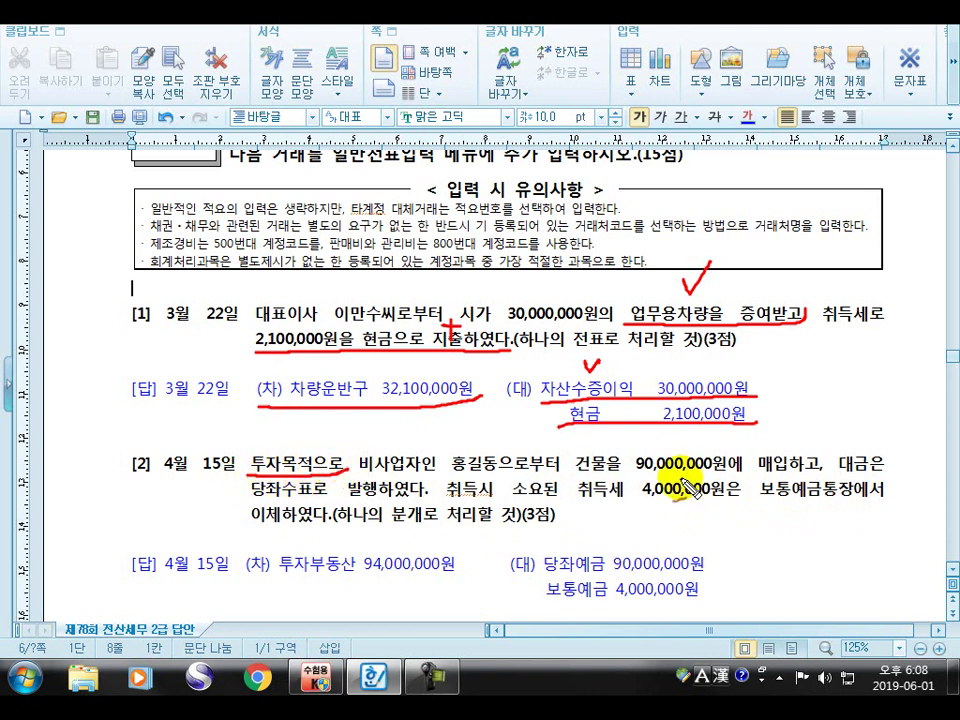
{"action": "left_click_drag", "start_coordinate": [570, 472], "coordinate": [827, 468]}
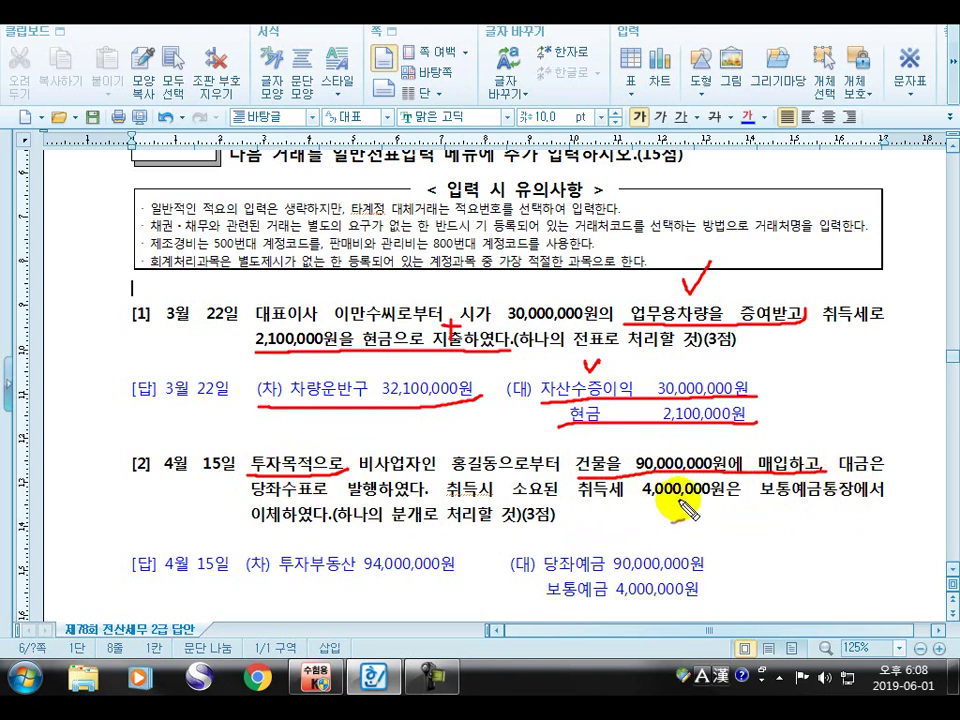
{"action": "left_click_drag", "start_coordinate": [578, 494], "coordinate": [745, 497]}
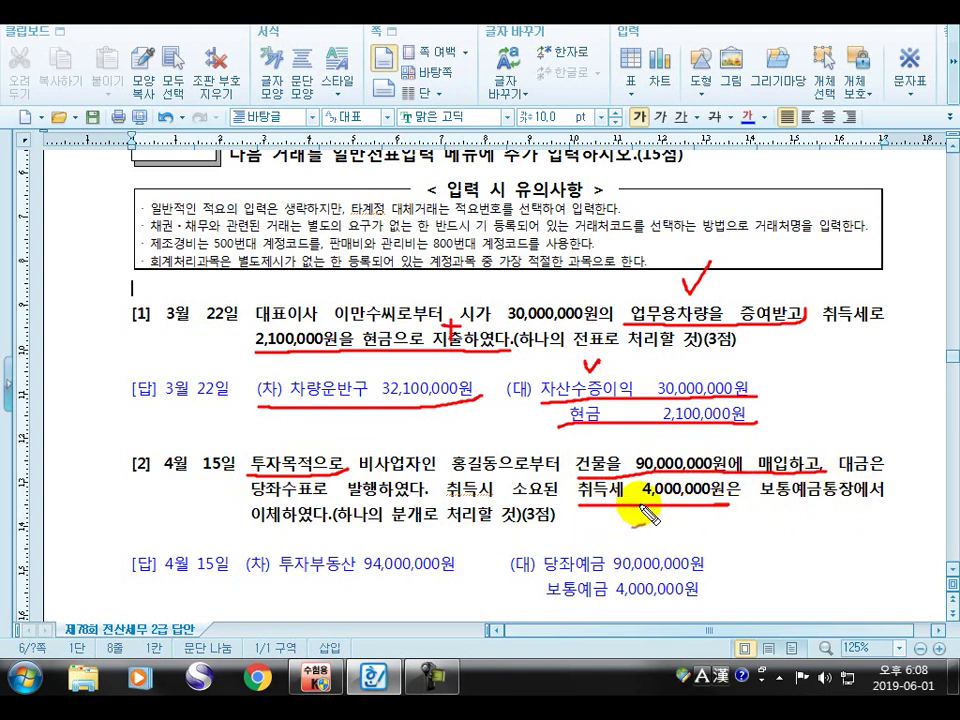
{"action": "left_click_drag", "start_coordinate": [556, 466], "coordinate": [556, 490]}
{"action": "left_click_drag", "start_coordinate": [545, 477], "coordinate": [568, 477]}
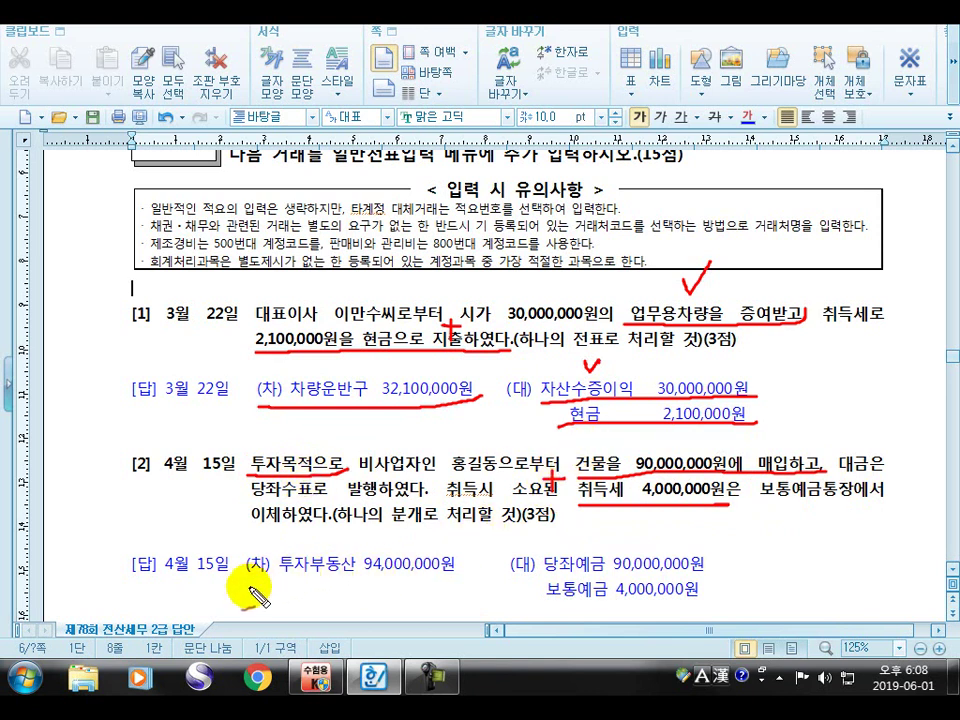
Underline the 투자부동산 94,000,000원, 당좌예금 90,000,000원 and 보통예금 4,000,000원 entries and their matching phrases
{"action": "left_click_drag", "start_coordinate": [250, 590], "coordinate": [452, 575]}
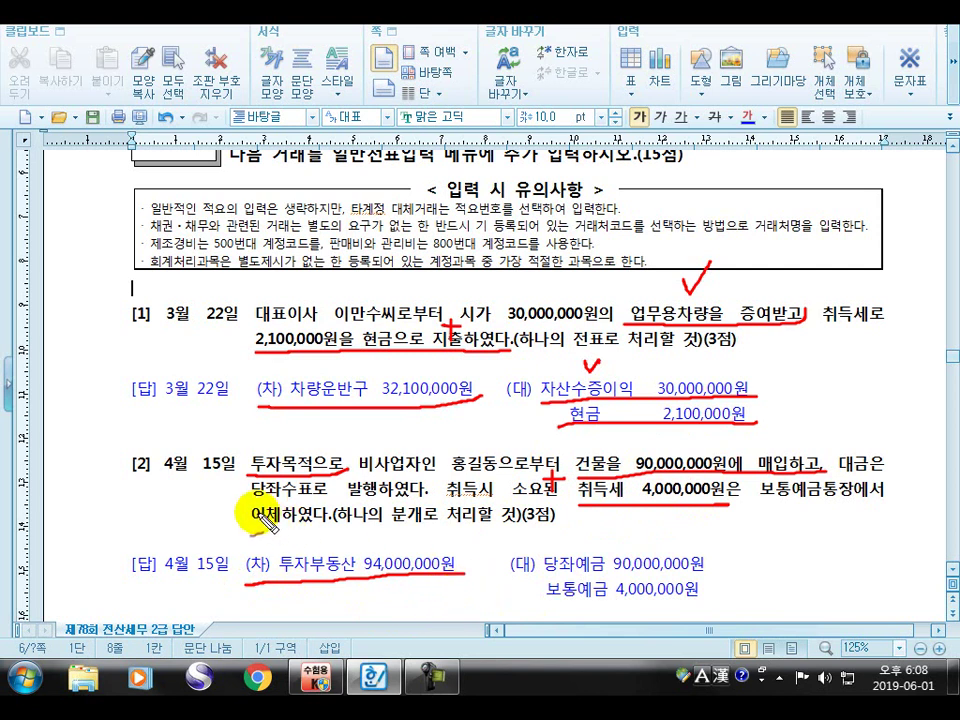
{"action": "left_click_drag", "start_coordinate": [250, 497], "coordinate": [439, 489]}
{"action": "left_click_drag", "start_coordinate": [540, 576], "coordinate": [710, 572]}
{"action": "left_click_drag", "start_coordinate": [760, 507], "coordinate": [890, 502]}
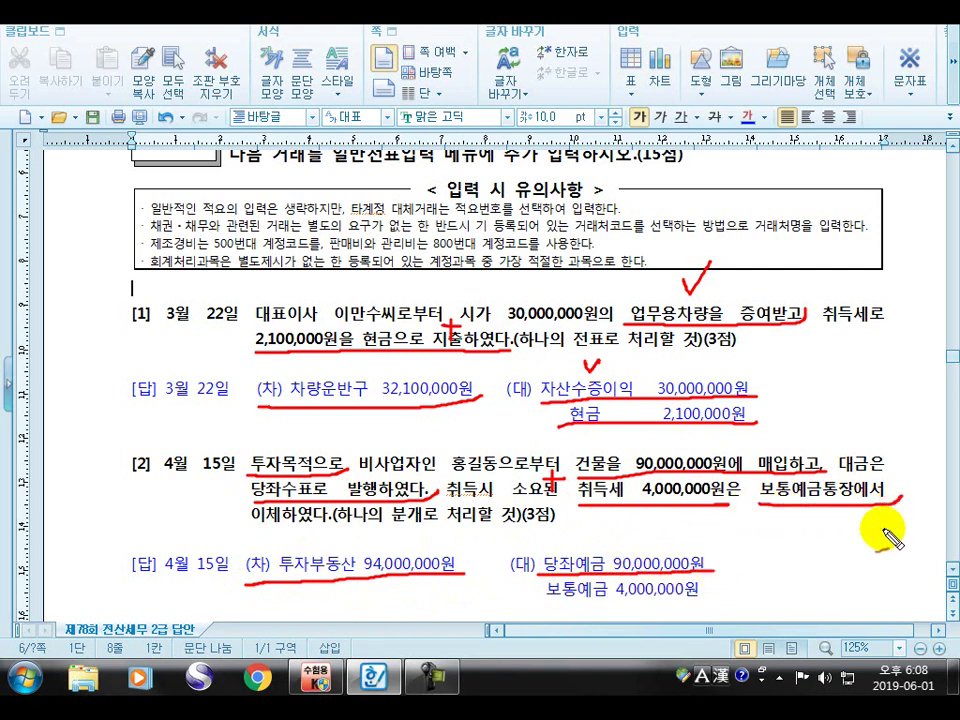
{"action": "left_click_drag", "start_coordinate": [537, 603], "coordinate": [700, 588]}
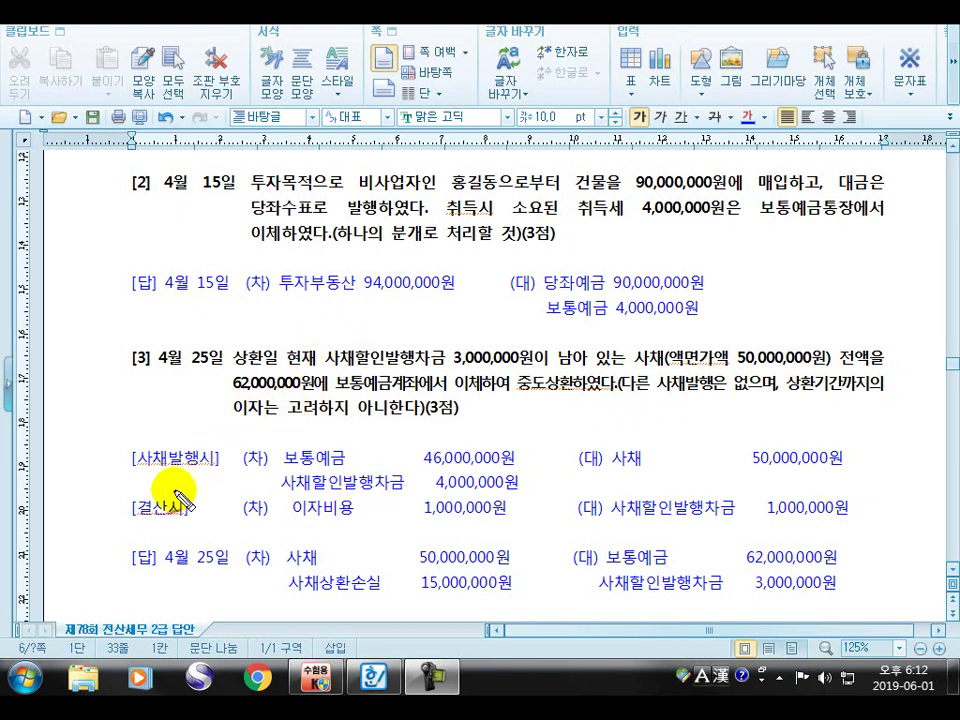
Underline the [사채발행시], [결산시] and [답] 4월 25일 labels, and check the answer label
{"action": "left_click_drag", "start_coordinate": [128, 466], "coordinate": [226, 456]}
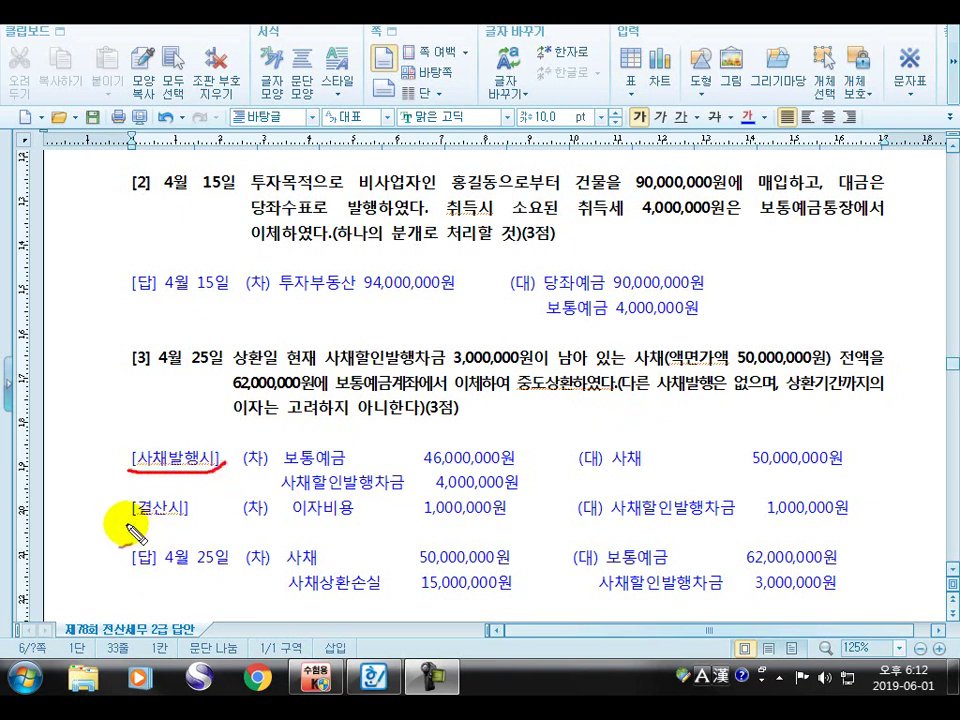
{"action": "left_click_drag", "start_coordinate": [134, 523], "coordinate": [190, 521]}
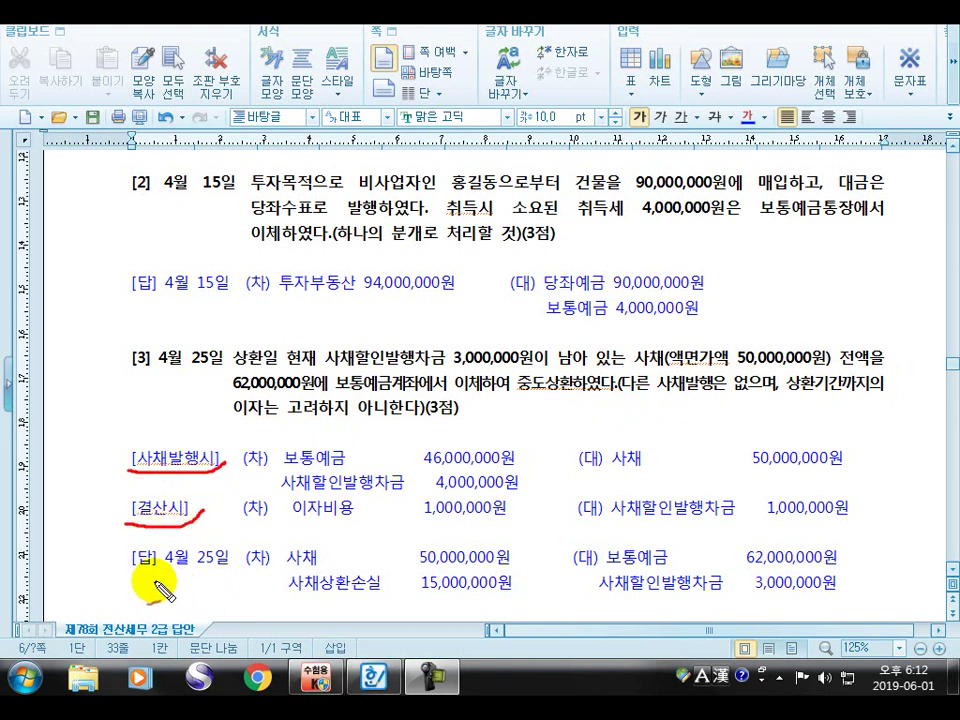
{"action": "left_click_drag", "start_coordinate": [133, 576], "coordinate": [232, 572]}
{"action": "mouse_move", "coordinate": [92, 545]}
{"action": "left_mouse_down"}
{"action": "mouse_move", "coordinate": [108, 567]}
{"action": "mouse_move", "coordinate": [130, 545]}
{"action": "left_mouse_up"}
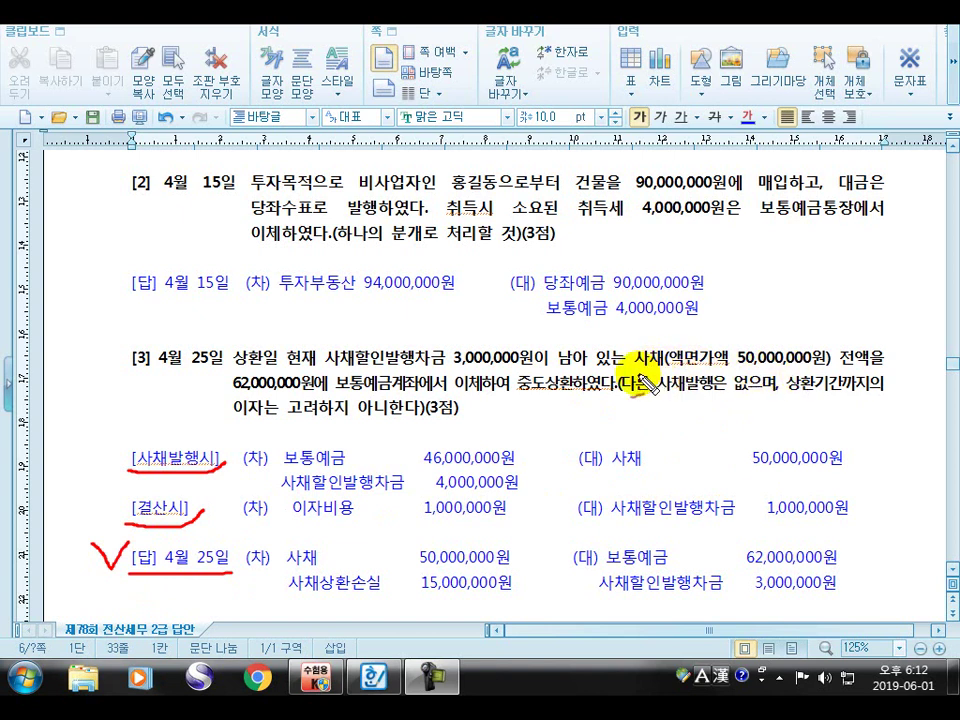
Underline the 50,000,000원 face value and the issuance entries: 사채, 보통예금 46,000,000원, 사채할인발행차금 4,000,000원
{"action": "mouse_move", "coordinate": [645, 378]}
{"action": "left_mouse_down"}
{"action": "mouse_move", "coordinate": [828, 372]}
{"action": "mouse_move", "coordinate": [845, 355]}
{"action": "left_mouse_up"}
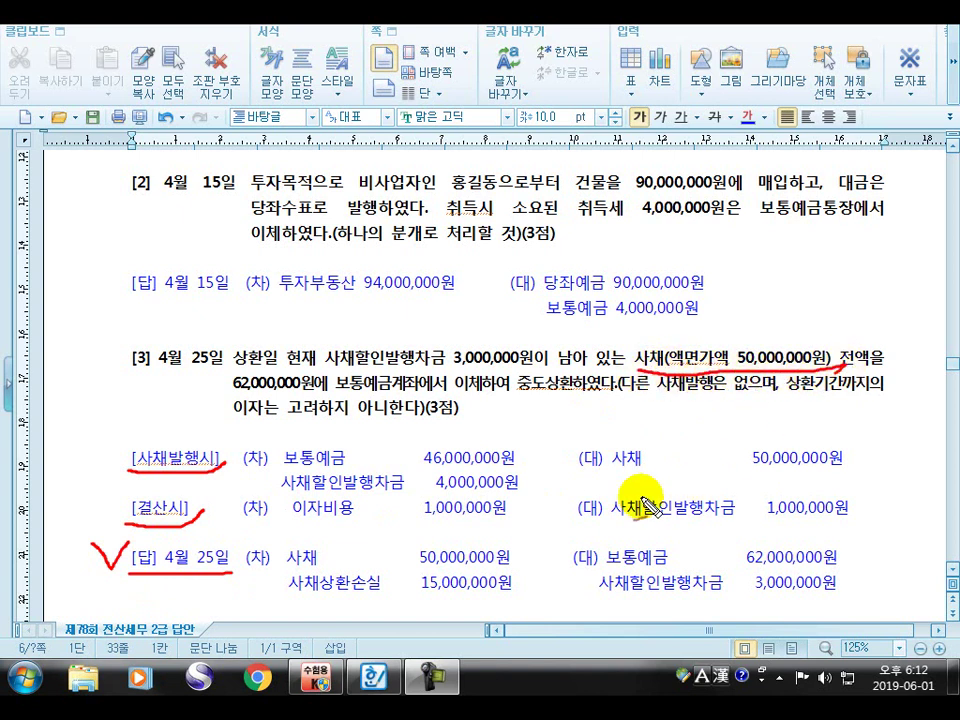
{"action": "left_click_drag", "start_coordinate": [584, 472], "coordinate": [814, 464]}
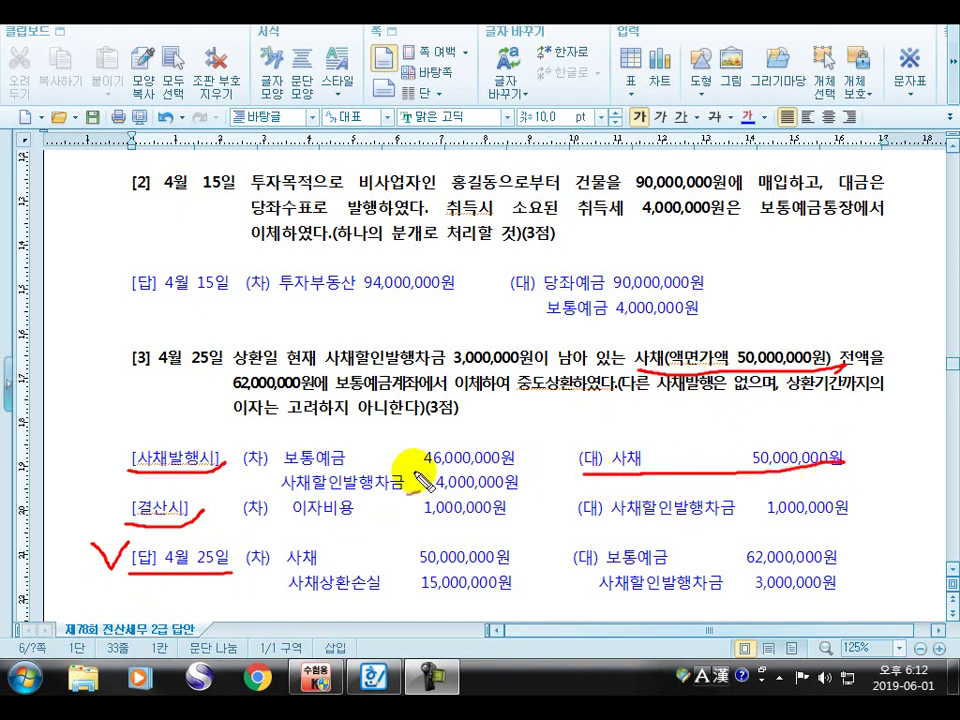
{"action": "left_click_drag", "start_coordinate": [297, 470], "coordinate": [521, 468]}
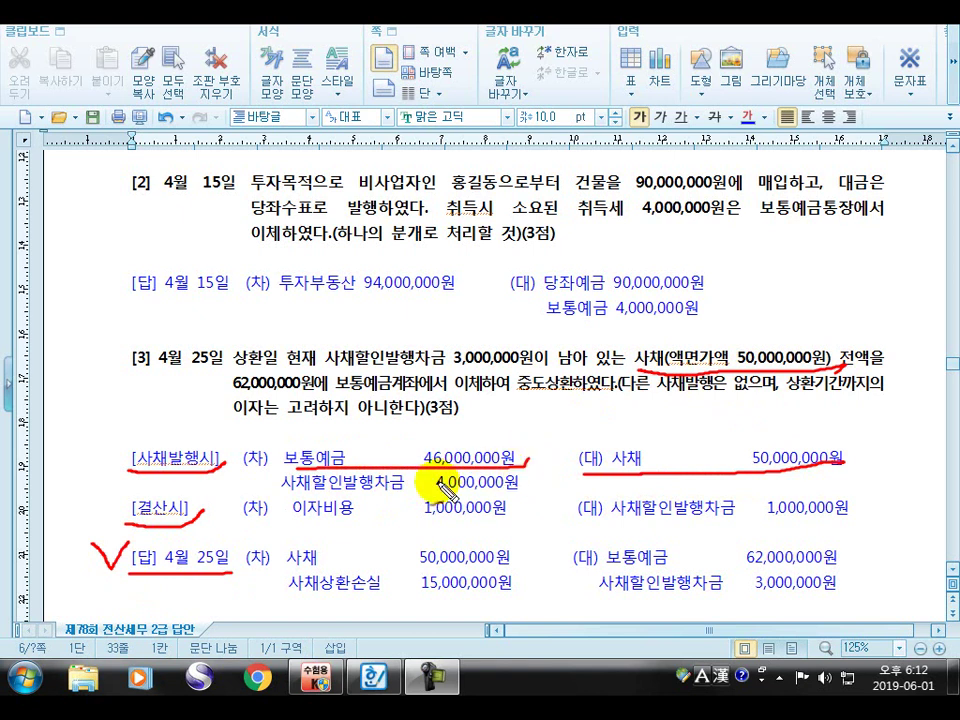
{"action": "mouse_move", "coordinate": [270, 492]}
{"action": "left_mouse_down"}
{"action": "mouse_move", "coordinate": [288, 470]}
{"action": "mouse_move", "coordinate": [350, 493]}
{"action": "mouse_move", "coordinate": [522, 490]}
{"action": "left_mouse_up"}
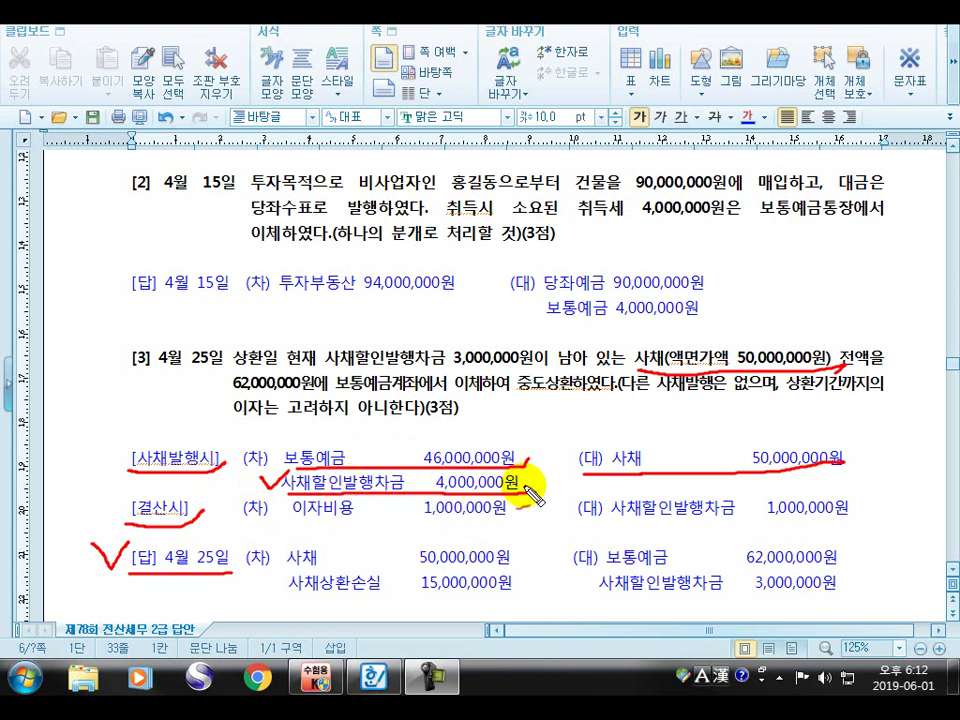
{"action": "left_click_drag", "start_coordinate": [522, 496], "coordinate": [544, 493]}
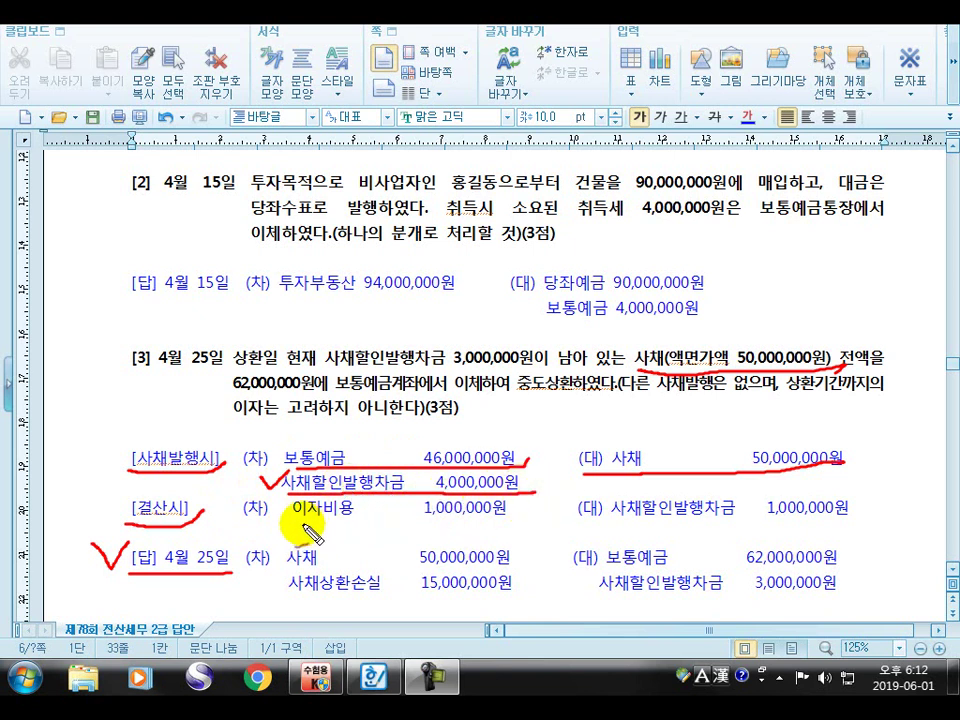
Underline the year-end 이자비용 and 사채할인발행차금 1,000,000원 entries, arrowing the 4,000,000원 discount to them
{"action": "left_click_drag", "start_coordinate": [296, 518], "coordinate": [530, 515]}
{"action": "mouse_move", "coordinate": [586, 527]}
{"action": "left_mouse_down"}
{"action": "mouse_move", "coordinate": [789, 525]}
{"action": "mouse_move", "coordinate": [860, 508]}
{"action": "left_mouse_up"}
{"action": "mouse_move", "coordinate": [540, 484]}
{"action": "left_mouse_down"}
{"action": "mouse_move", "coordinate": [553, 476]}
{"action": "mouse_move", "coordinate": [583, 493]}
{"action": "left_mouse_up"}
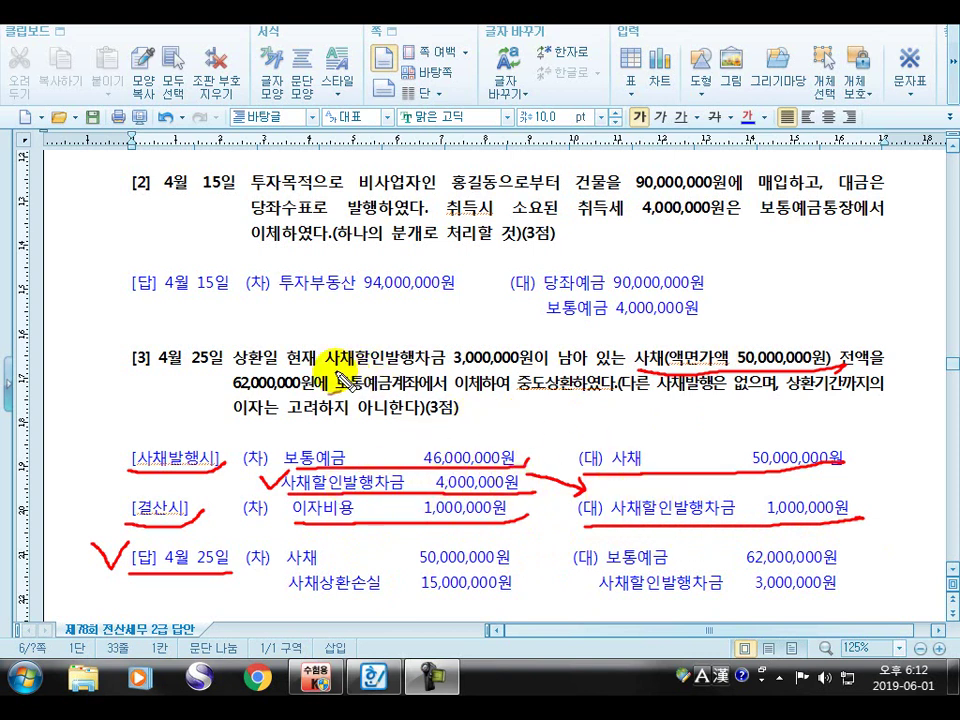
Underline the remaining 3,000,000원 discount and 62,000,000원 repayment, and check the 50,000,000원 face value
{"action": "left_click_drag", "start_coordinate": [333, 369], "coordinate": [510, 376]}
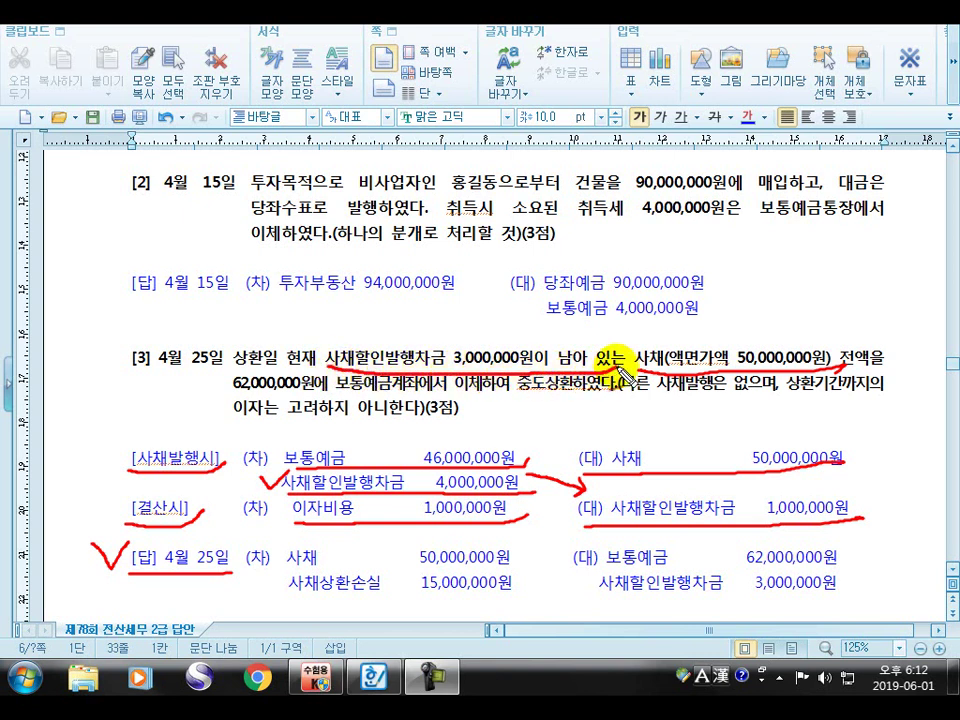
{"action": "left_click_drag", "start_coordinate": [568, 366], "coordinate": [628, 358]}
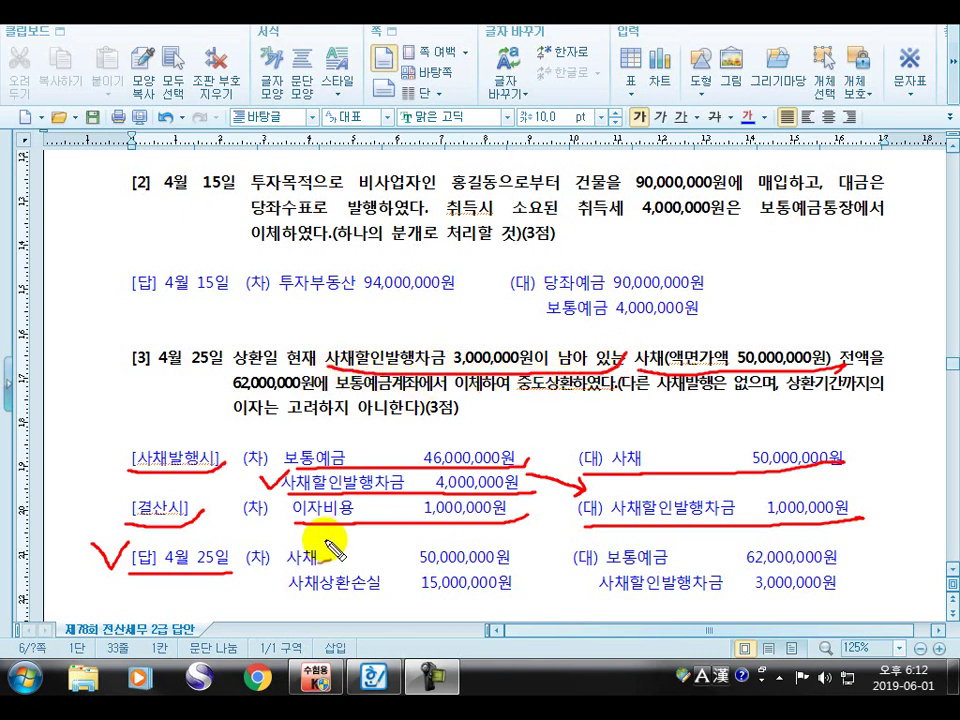
{"action": "left_click_drag", "start_coordinate": [380, 551], "coordinate": [370, 550]}
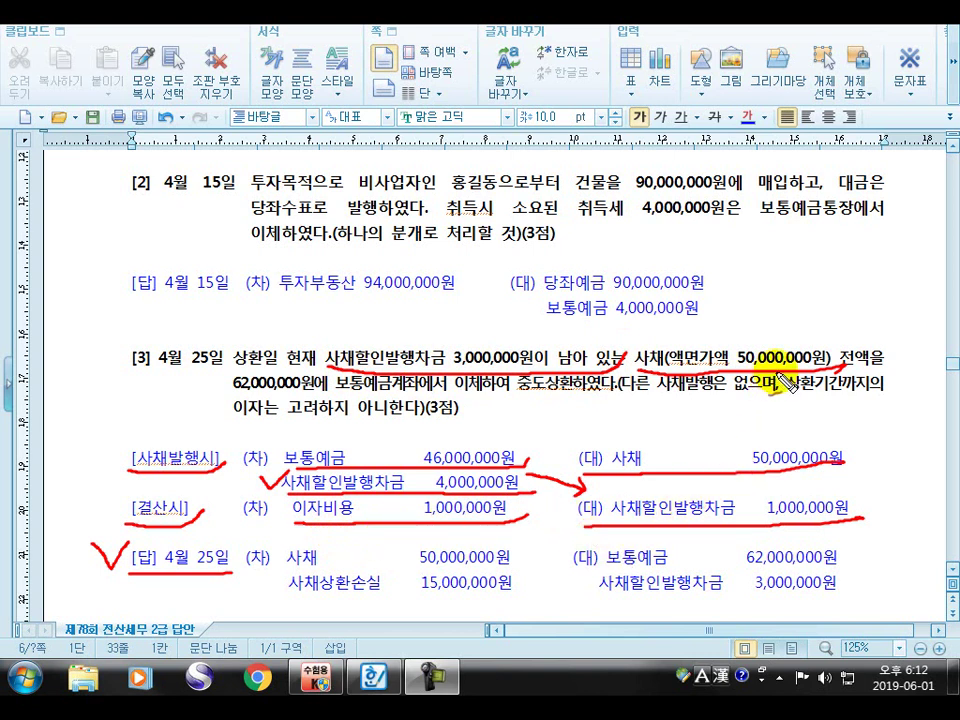
{"action": "mouse_move", "coordinate": [731, 315]}
{"action": "left_mouse_down"}
{"action": "mouse_move", "coordinate": [745, 342]}
{"action": "mouse_move", "coordinate": [777, 307]}
{"action": "left_mouse_up"}
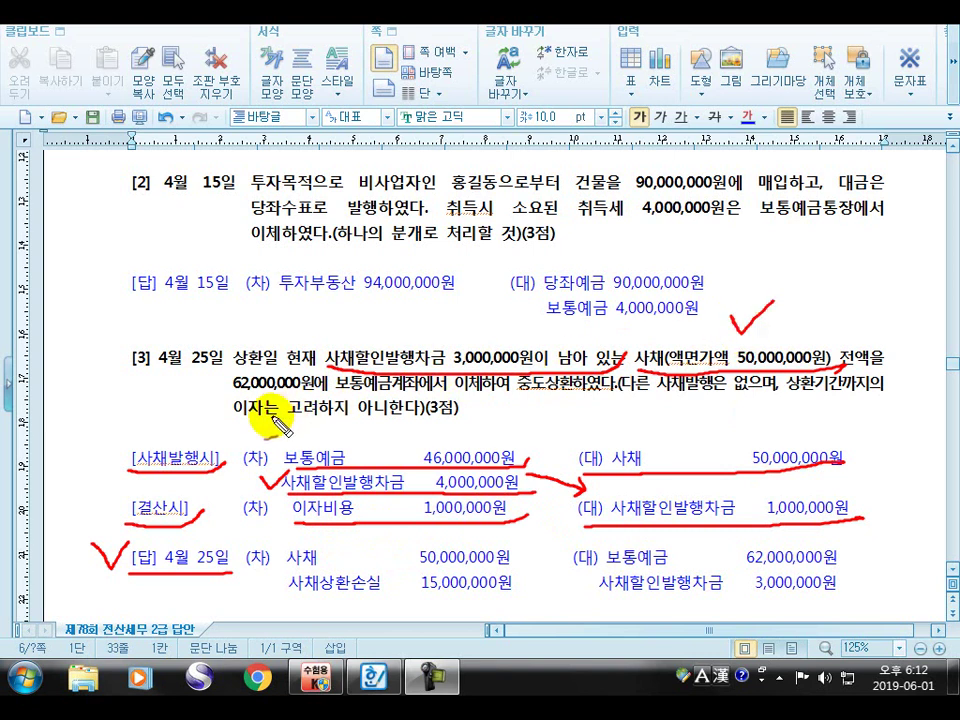
{"action": "left_click_drag", "start_coordinate": [238, 396], "coordinate": [612, 396]}
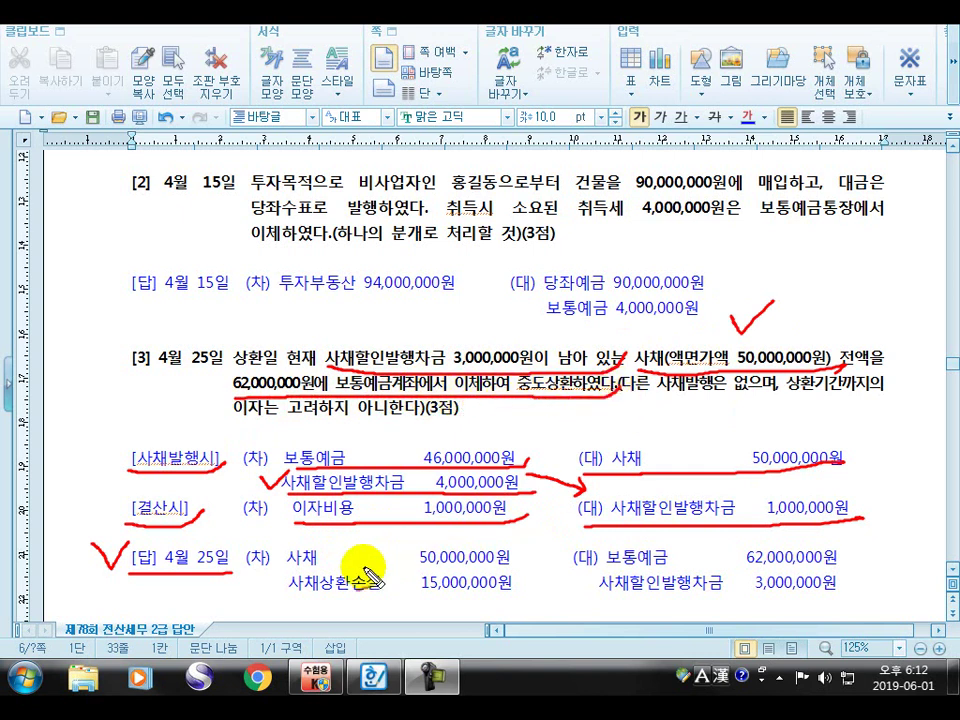
Underline and tick the answer's 사채 50,000,000원, 보통예금, 사채할인발행차금 3,000,000원 and 사채상환손실 15,000,000원 lines
{"action": "left_click_drag", "start_coordinate": [288, 568], "coordinate": [495, 569]}
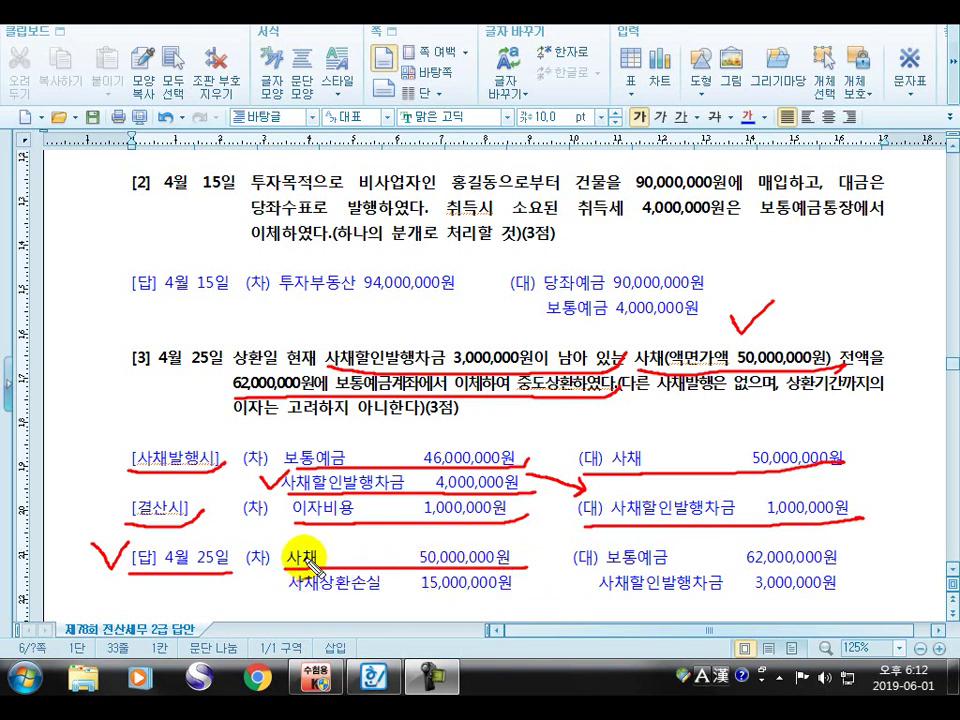
{"action": "left_click_drag", "start_coordinate": [278, 540], "coordinate": [290, 520]}
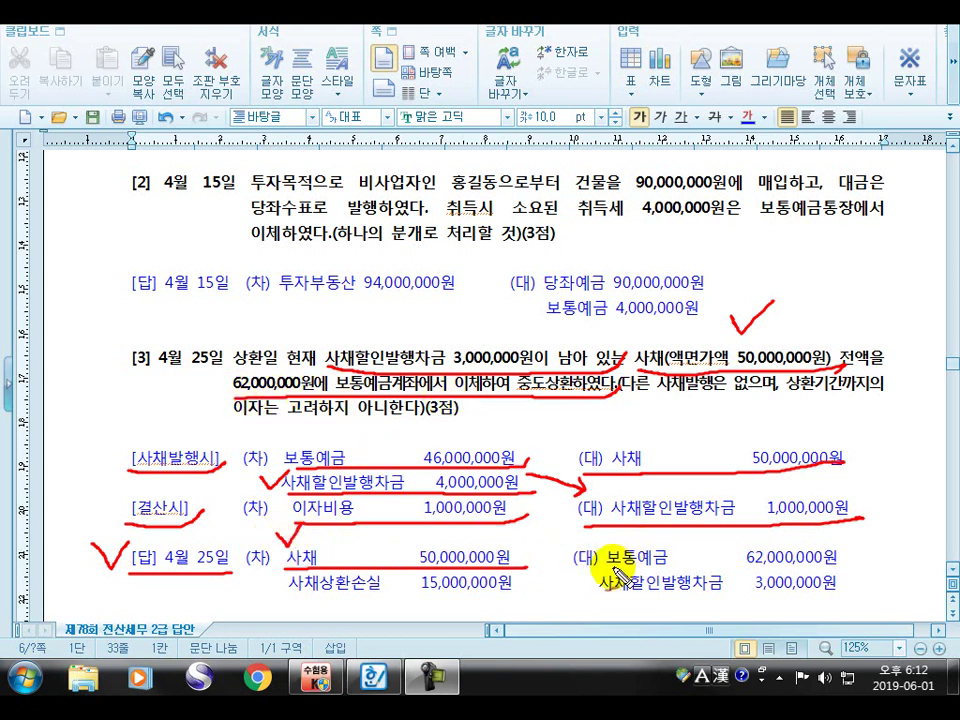
{"action": "mouse_move", "coordinate": [600, 577]}
{"action": "left_mouse_down"}
{"action": "mouse_move", "coordinate": [853, 567]}
{"action": "mouse_move", "coordinate": [850, 558]}
{"action": "mouse_move", "coordinate": [876, 537]}
{"action": "left_mouse_up"}
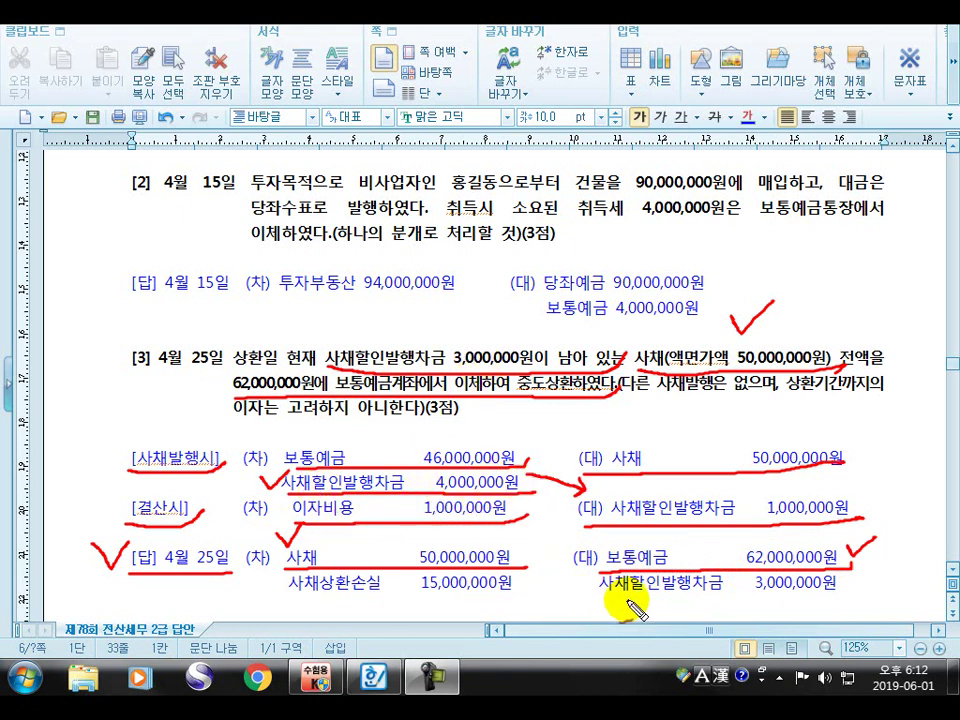
{"action": "mouse_move", "coordinate": [602, 603]}
{"action": "left_mouse_down"}
{"action": "mouse_move", "coordinate": [845, 601]}
{"action": "mouse_move", "coordinate": [876, 568]}
{"action": "left_mouse_up"}
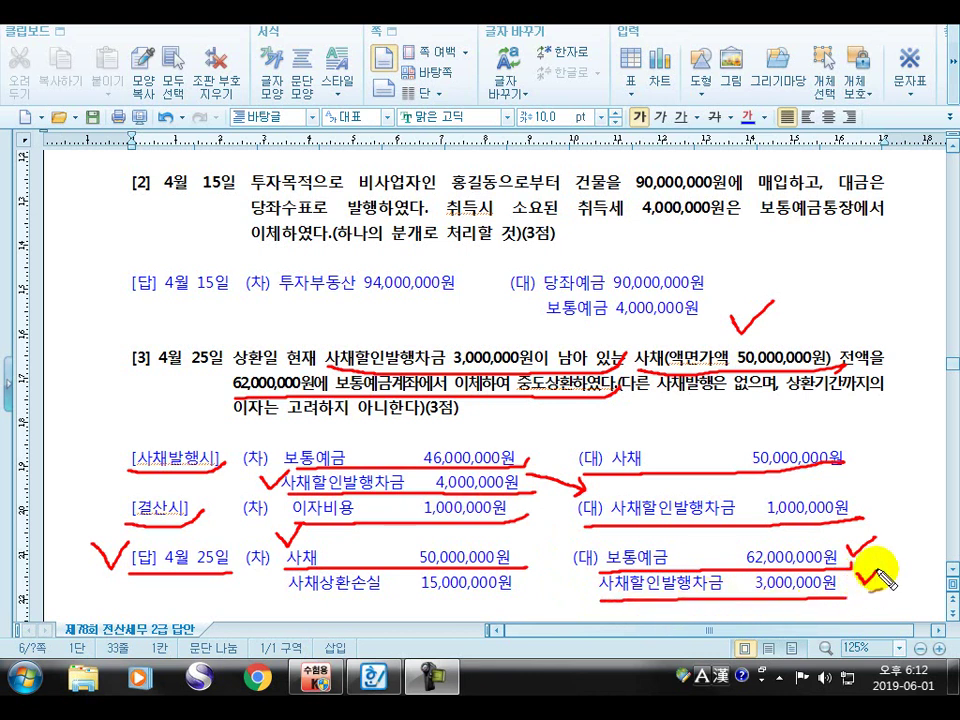
{"action": "mouse_move", "coordinate": [272, 604]}
{"action": "left_mouse_down"}
{"action": "mouse_move", "coordinate": [450, 608]}
{"action": "mouse_move", "coordinate": [540, 592]}
{"action": "left_mouse_up"}
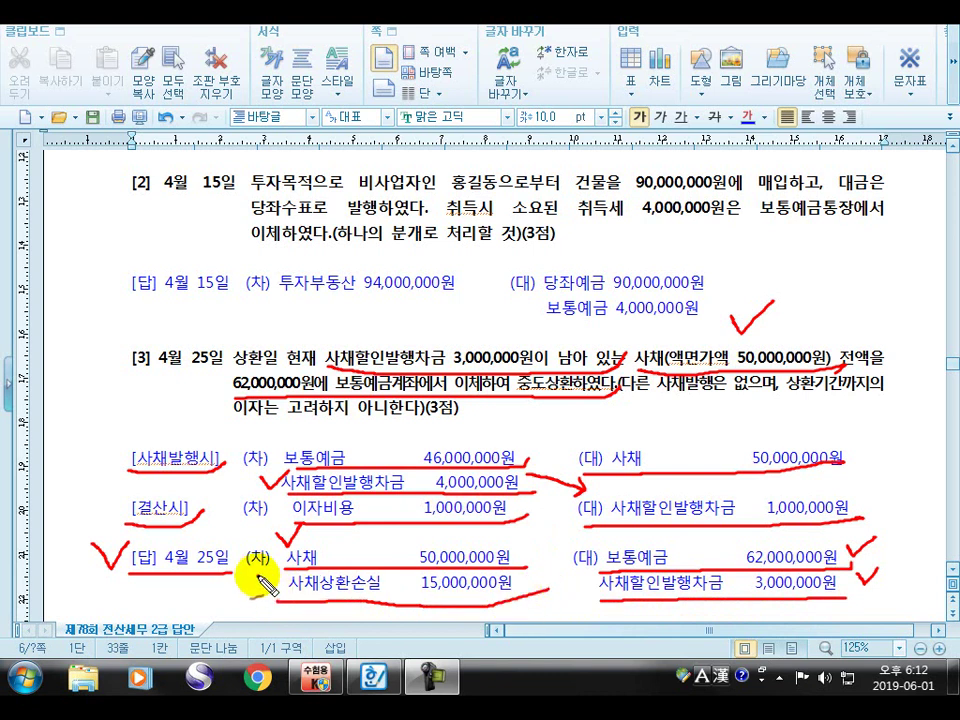
{"action": "left_click_drag", "start_coordinate": [270, 596], "coordinate": [292, 572]}
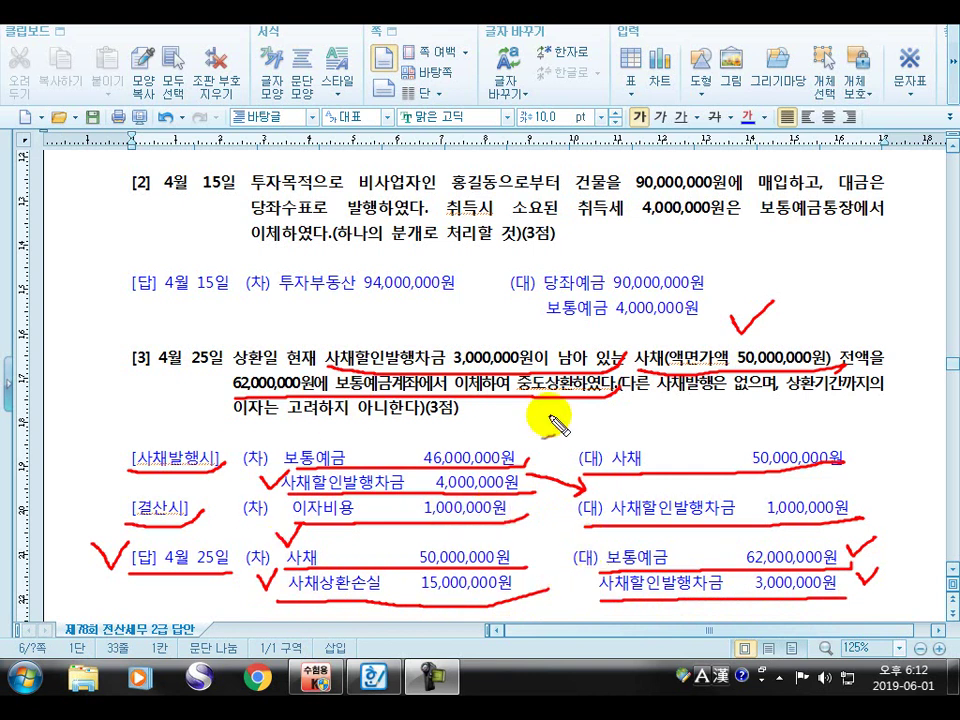
Add an arrow, a large check, a corrected amount above 46,000,000원, an explanatory note, and circle 사채
{"action": "left_click_drag", "start_coordinate": [563, 476], "coordinate": [578, 494]}
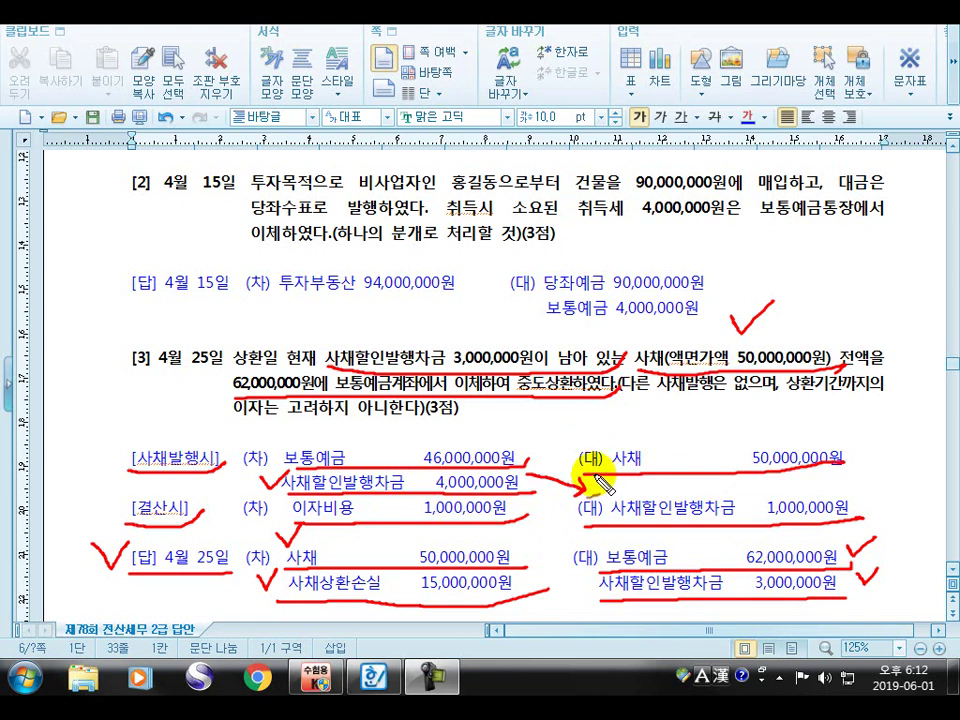
{"action": "mouse_move", "coordinate": [846, 448]}
{"action": "left_mouse_down"}
{"action": "mouse_move", "coordinate": [858, 470]}
{"action": "mouse_move", "coordinate": [896, 406]}
{"action": "left_mouse_up"}
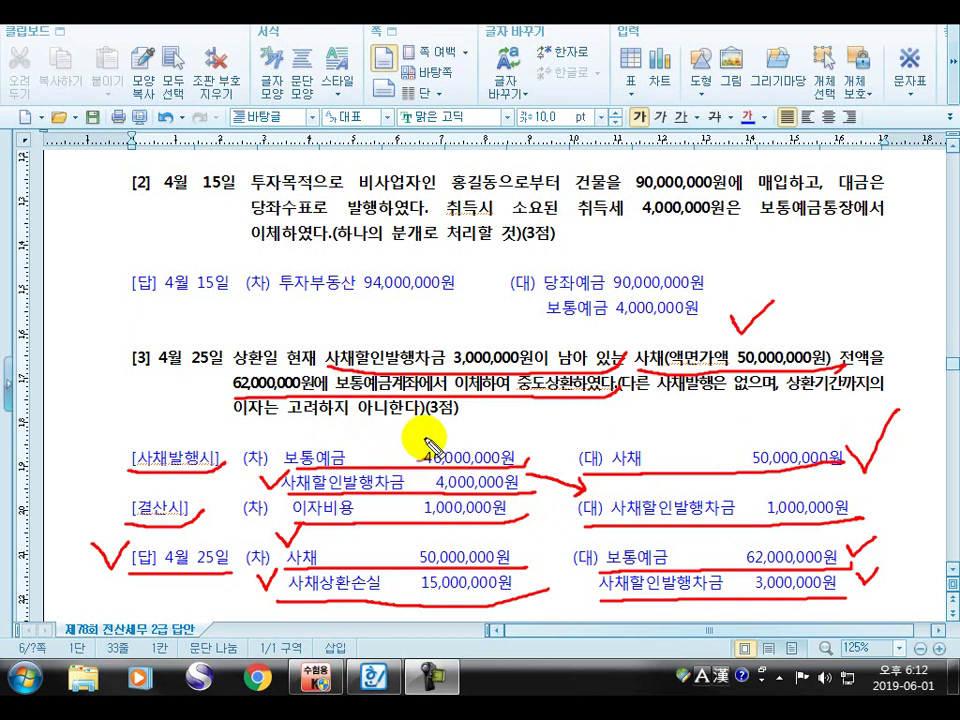
{"action": "mouse_move", "coordinate": [408, 448]}
{"action": "left_mouse_down"}
{"action": "mouse_move", "coordinate": [463, 454]}
{"action": "mouse_move", "coordinate": [532, 437]}
{"action": "left_mouse_up"}
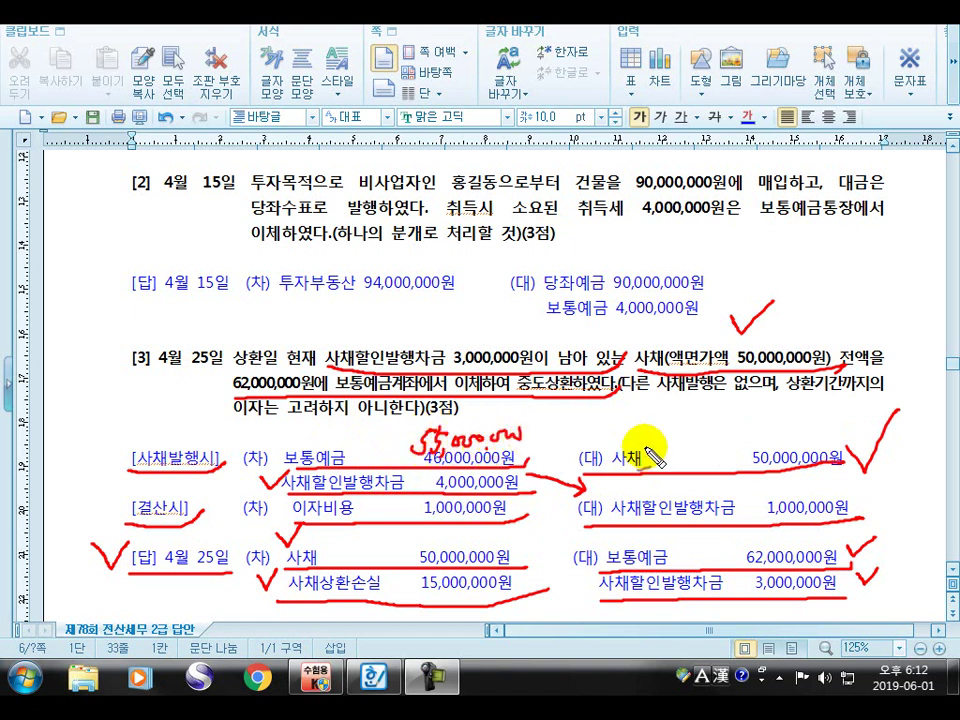
{"action": "mouse_move", "coordinate": [633, 480]}
{"action": "left_mouse_down"}
{"action": "mouse_move", "coordinate": [672, 484]}
{"action": "mouse_move", "coordinate": [668, 498]}
{"action": "mouse_move", "coordinate": [688, 486]}
{"action": "mouse_move", "coordinate": [718, 497]}
{"action": "mouse_move", "coordinate": [746, 472]}
{"action": "mouse_move", "coordinate": [750, 488]}
{"action": "mouse_move", "coordinate": [789, 482]}
{"action": "mouse_move", "coordinate": [800, 496]}
{"action": "mouse_move", "coordinate": [862, 482]}
{"action": "mouse_move", "coordinate": [881, 496]}
{"action": "mouse_move", "coordinate": [934, 500]}
{"action": "left_mouse_up"}
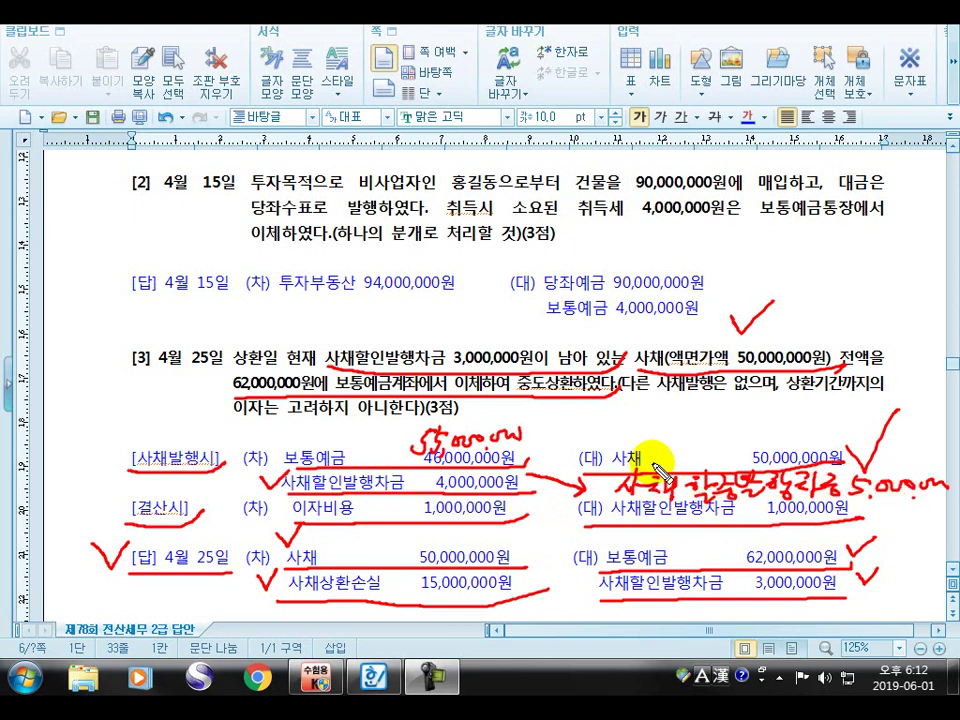
{"action": "mouse_move", "coordinate": [628, 433]}
{"action": "left_mouse_down"}
{"action": "mouse_move", "coordinate": [602, 446]}
{"action": "mouse_move", "coordinate": [660, 444]}
{"action": "mouse_move", "coordinate": [657, 478]}
{"action": "left_mouse_up"}
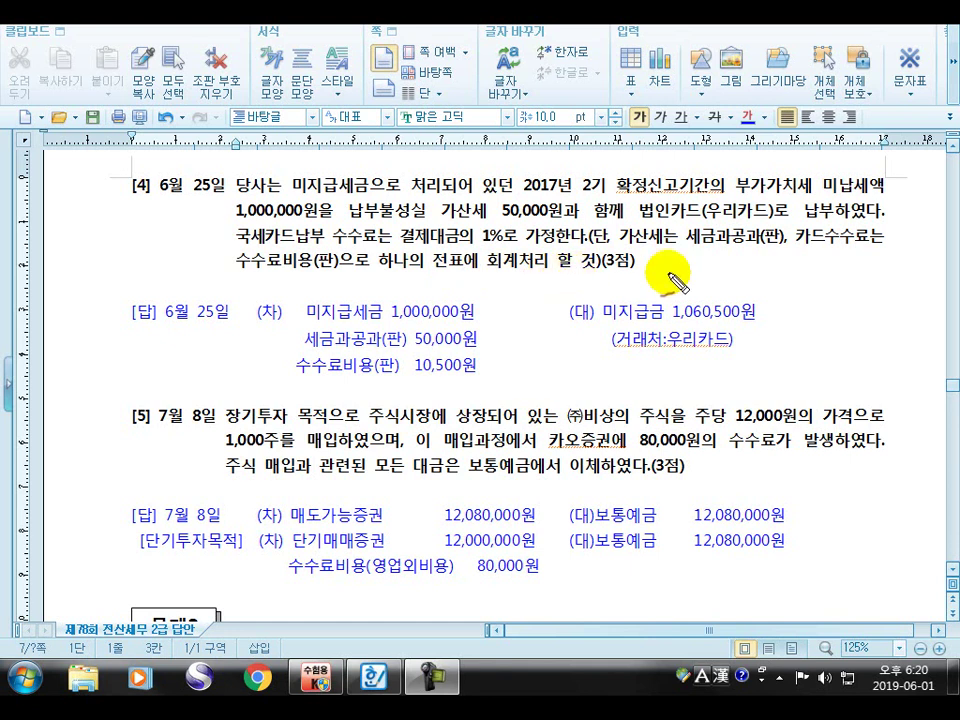
Underline 미지급세금으로 처리되어, 법인카드(우리카드)로 납부하였다, 가산세 50,000원, 결제대금의 1% and 미지급세금 1,000,000원
{"action": "left_click_drag", "start_coordinate": [292, 196], "coordinate": [504, 196]}
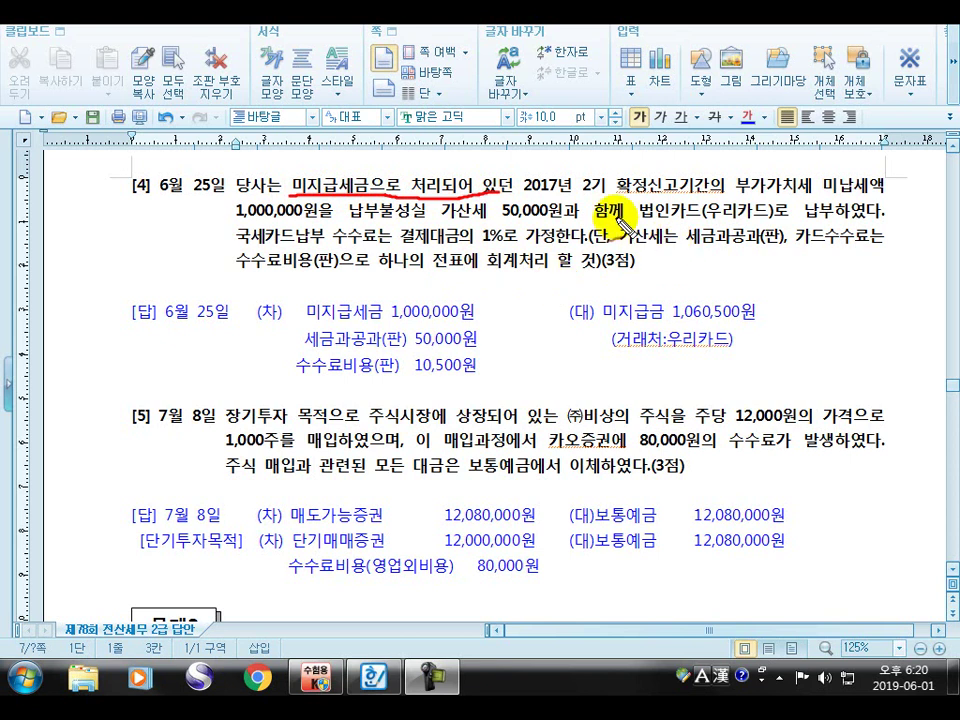
{"action": "left_click_drag", "start_coordinate": [662, 224], "coordinate": [880, 212]}
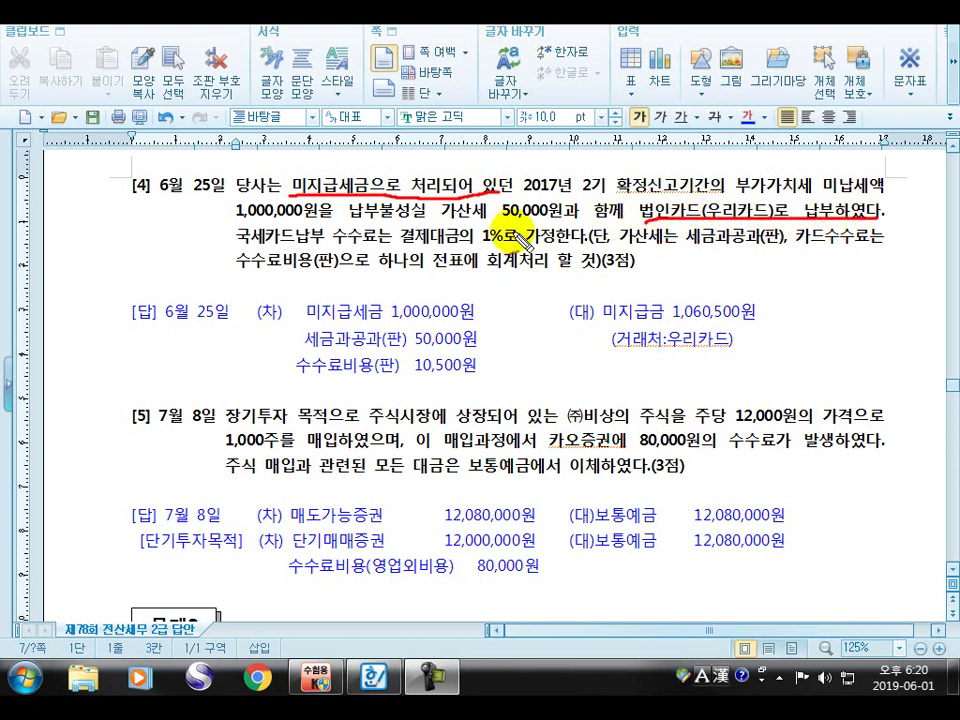
{"action": "mouse_move", "coordinate": [348, 219]}
{"action": "left_mouse_down"}
{"action": "mouse_move", "coordinate": [561, 221]}
{"action": "mouse_move", "coordinate": [566, 210]}
{"action": "left_mouse_up"}
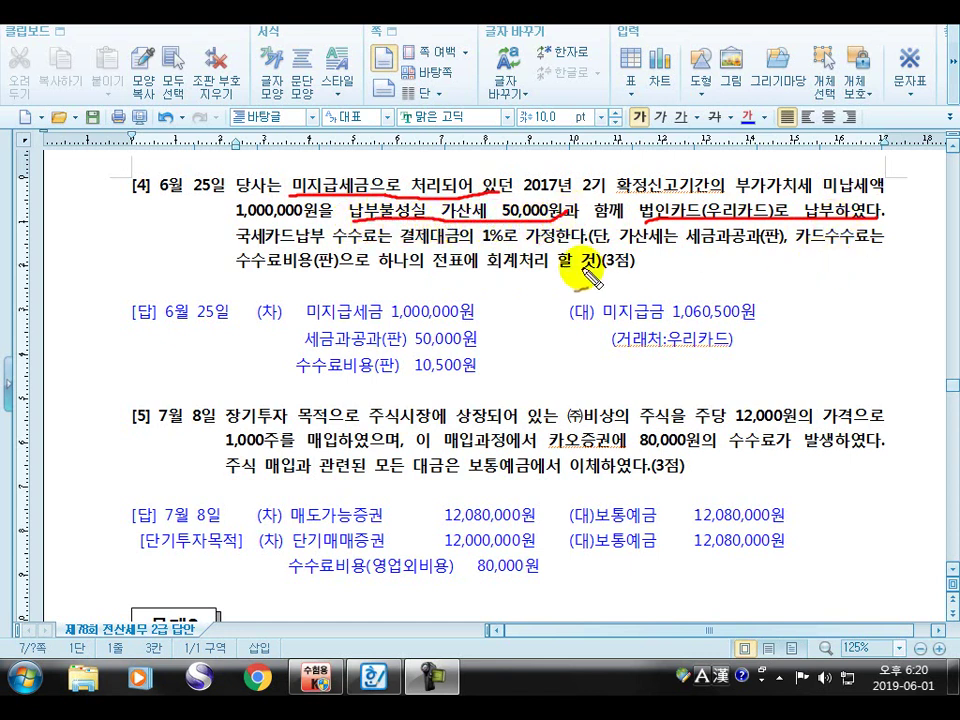
{"action": "left_click_drag", "start_coordinate": [402, 244], "coordinate": [588, 246]}
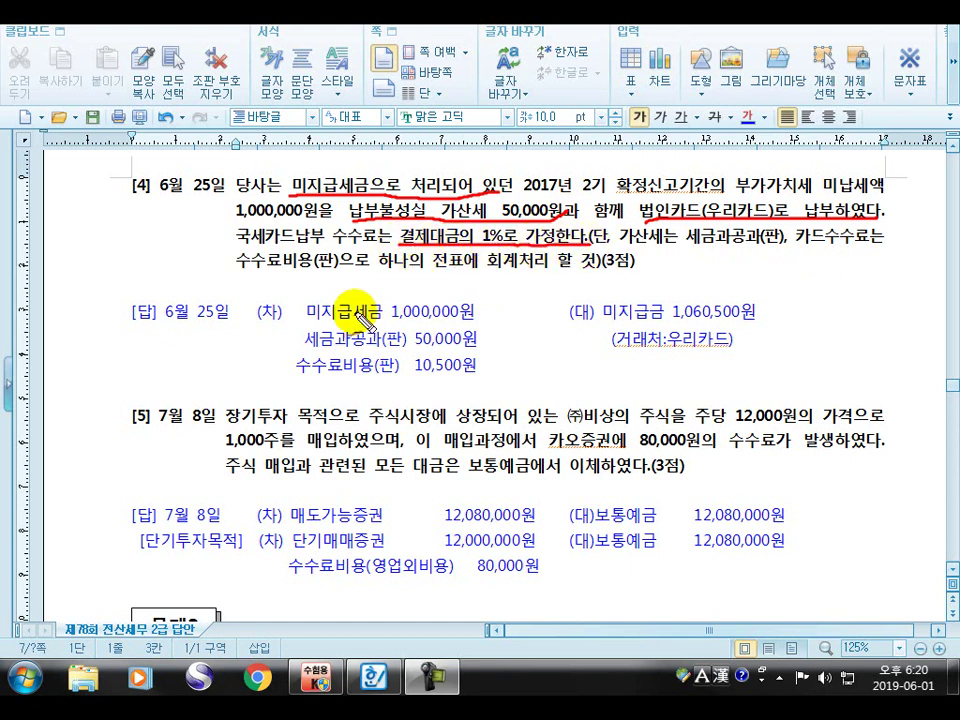
{"action": "left_click_drag", "start_coordinate": [302, 324], "coordinate": [467, 323]}
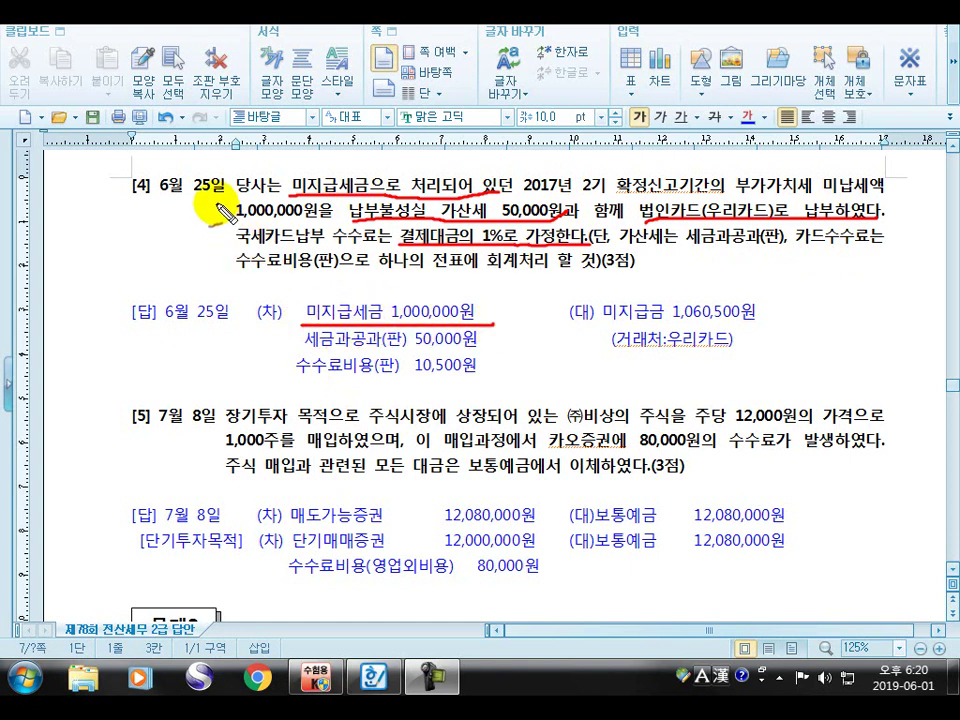
{"action": "left_click_drag", "start_coordinate": [222, 214], "coordinate": [231, 172]}
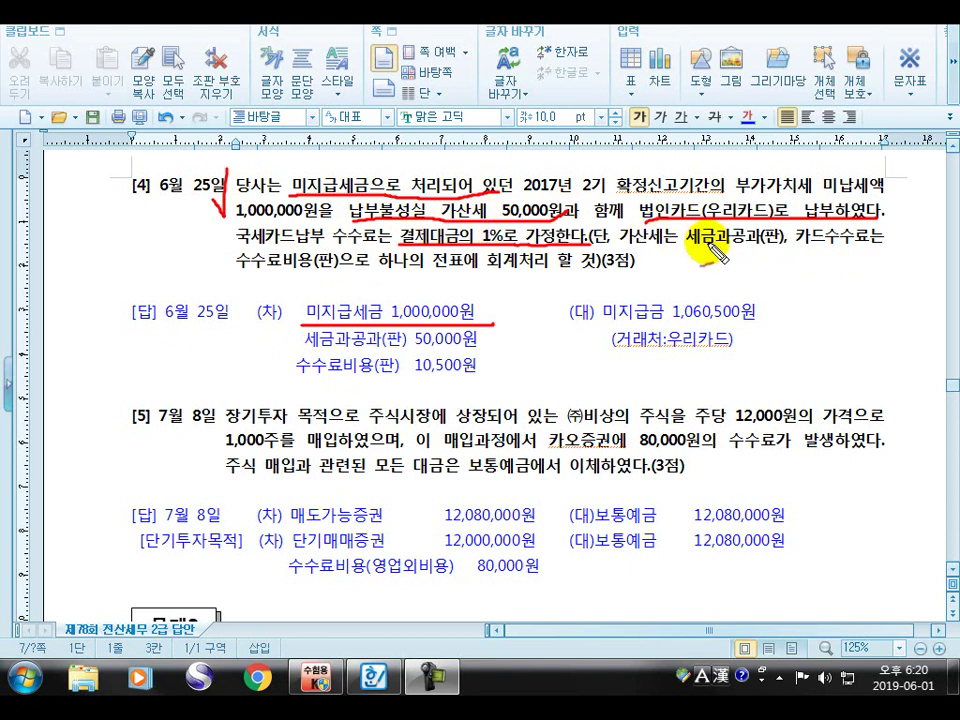
Underline the 세금과공과(판) 50,000원 and 수수료비용(판) 10,500원 rules and answers, arrowing the debits toward 미지급금
{"action": "left_click_drag", "start_coordinate": [594, 250], "coordinate": [782, 246]}
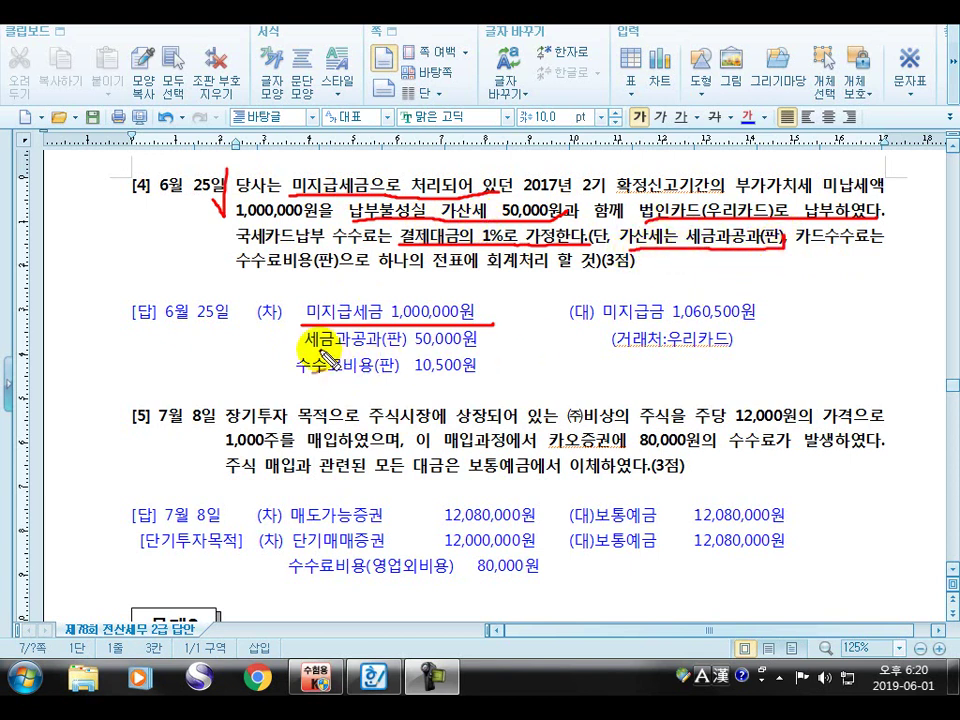
{"action": "left_click_drag", "start_coordinate": [312, 351], "coordinate": [497, 350]}
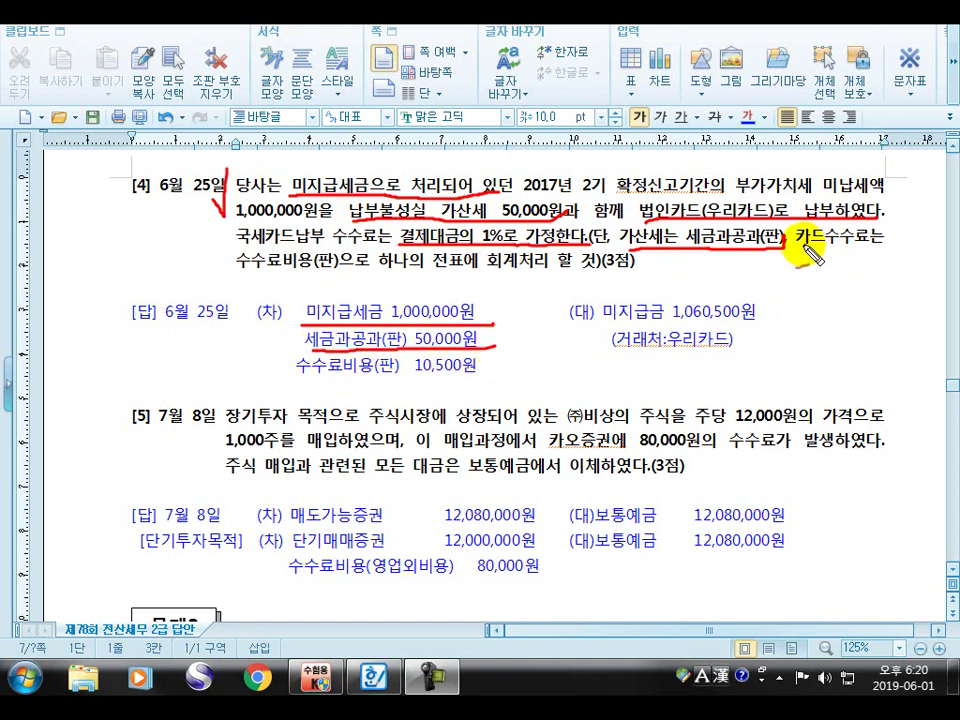
{"action": "left_click_drag", "start_coordinate": [800, 250], "coordinate": [884, 246]}
{"action": "left_click_drag", "start_coordinate": [233, 281], "coordinate": [356, 272]}
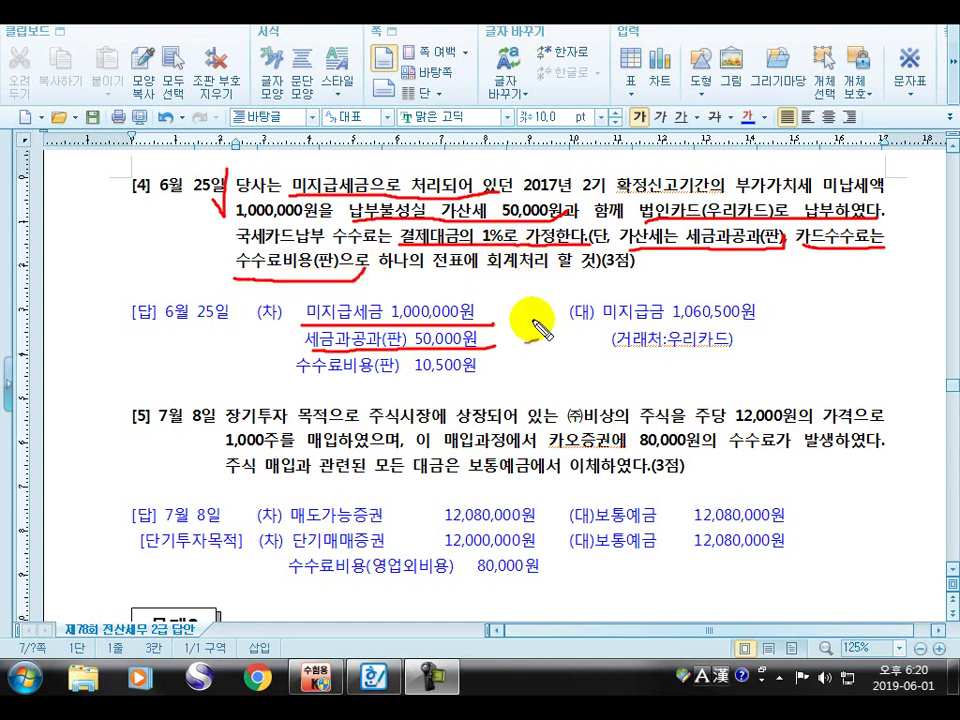
{"action": "mouse_move", "coordinate": [497, 315]}
{"action": "left_mouse_down"}
{"action": "mouse_move", "coordinate": [521, 326]}
{"action": "mouse_move", "coordinate": [375, 317]}
{"action": "left_mouse_up"}
{"action": "left_click_drag", "start_coordinate": [470, 350], "coordinate": [497, 332]}
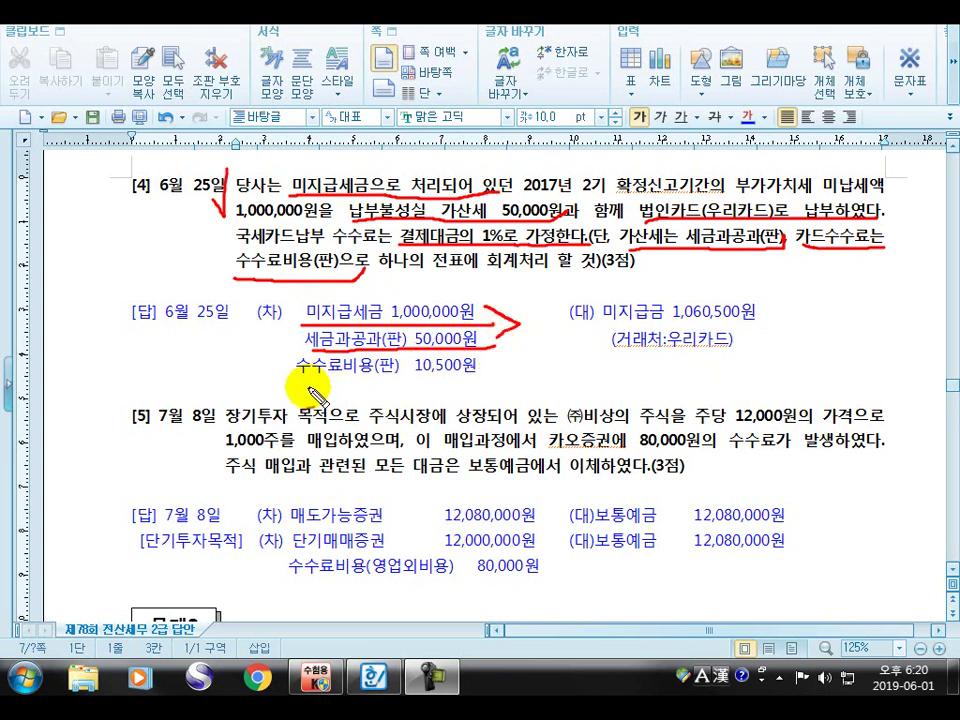
{"action": "left_click_drag", "start_coordinate": [294, 382], "coordinate": [490, 380]}
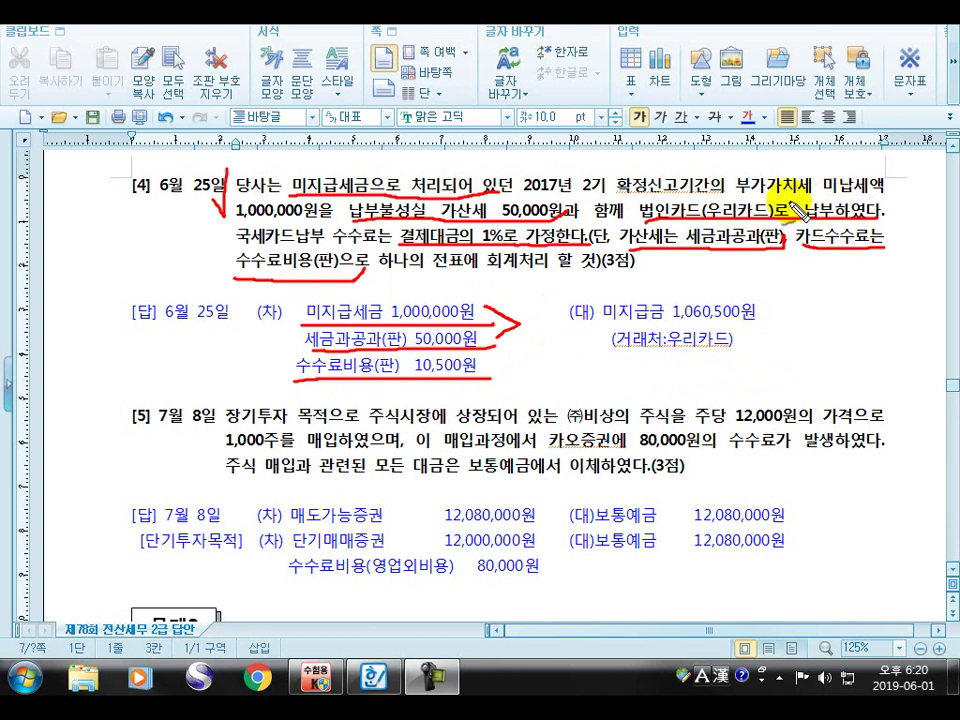
Tick 부가가치세 and the 미지급세금 debit, and underline 미지급금 1,060,500원 and (거래처:우리카드)
{"action": "left_click_drag", "start_coordinate": [731, 172], "coordinate": [748, 205]}
{"action": "left_click_drag", "start_coordinate": [765, 150], "coordinate": [755, 197]}
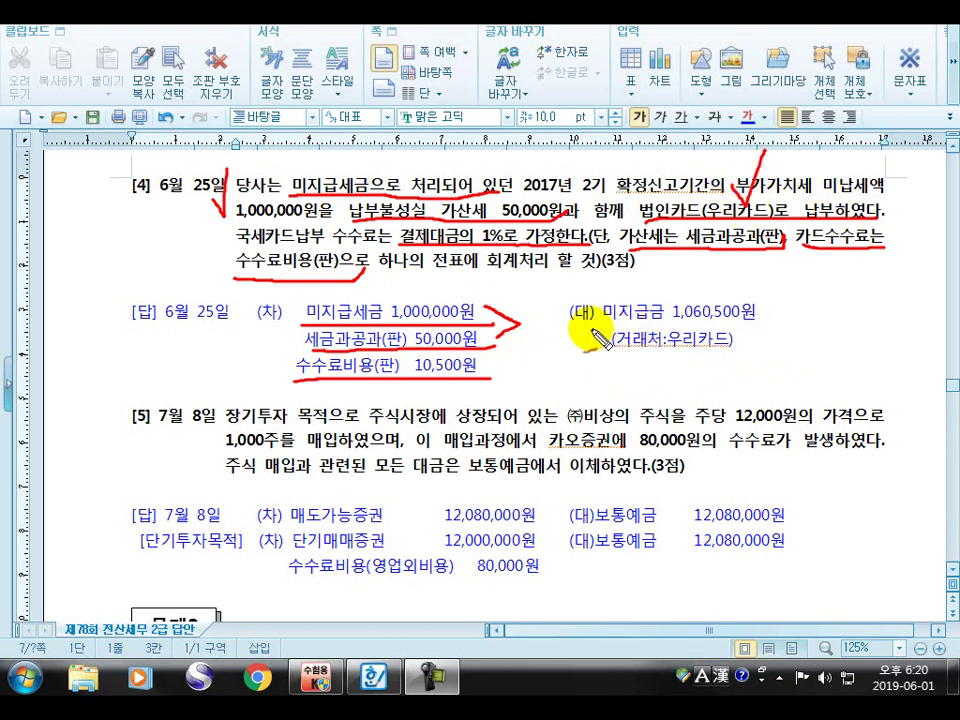
{"action": "mouse_move", "coordinate": [574, 333]}
{"action": "left_mouse_down"}
{"action": "mouse_move", "coordinate": [620, 337]}
{"action": "mouse_move", "coordinate": [697, 318]}
{"action": "mouse_move", "coordinate": [782, 330]}
{"action": "left_mouse_up"}
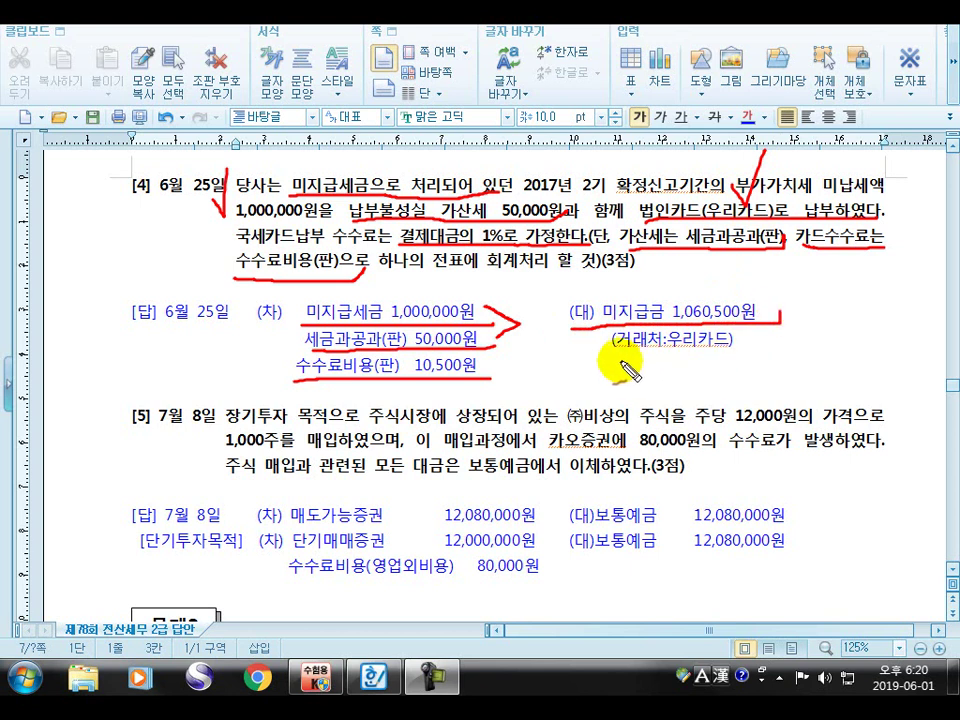
{"action": "left_click_drag", "start_coordinate": [612, 349], "coordinate": [762, 358]}
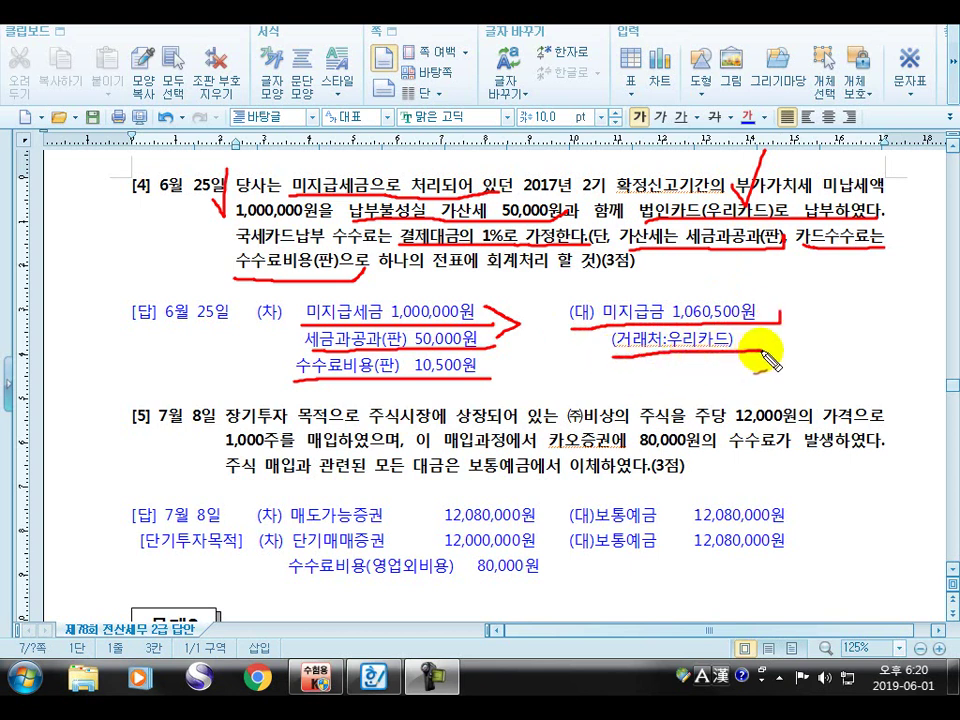
{"action": "left_click_drag", "start_coordinate": [294, 301], "coordinate": [323, 294]}
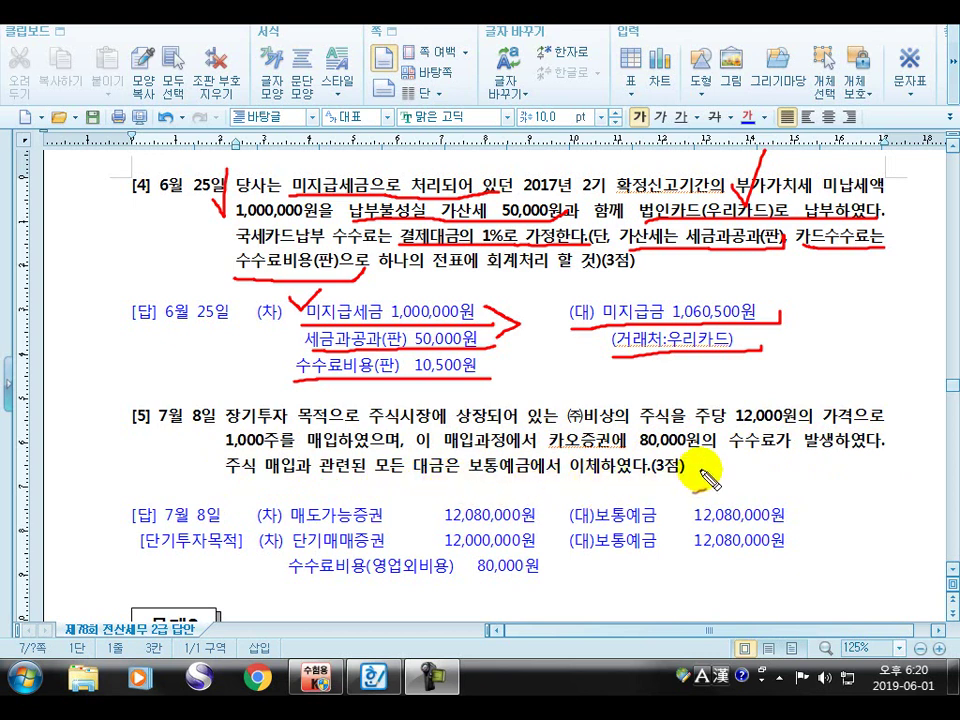
Underline problem [5]'s 장기투자 목적으로, 12,000원 share price, 80,000원 fee and the 매도가능증권 12,080,000원 debit
{"action": "left_click_drag", "start_coordinate": [230, 437], "coordinate": [346, 434]}
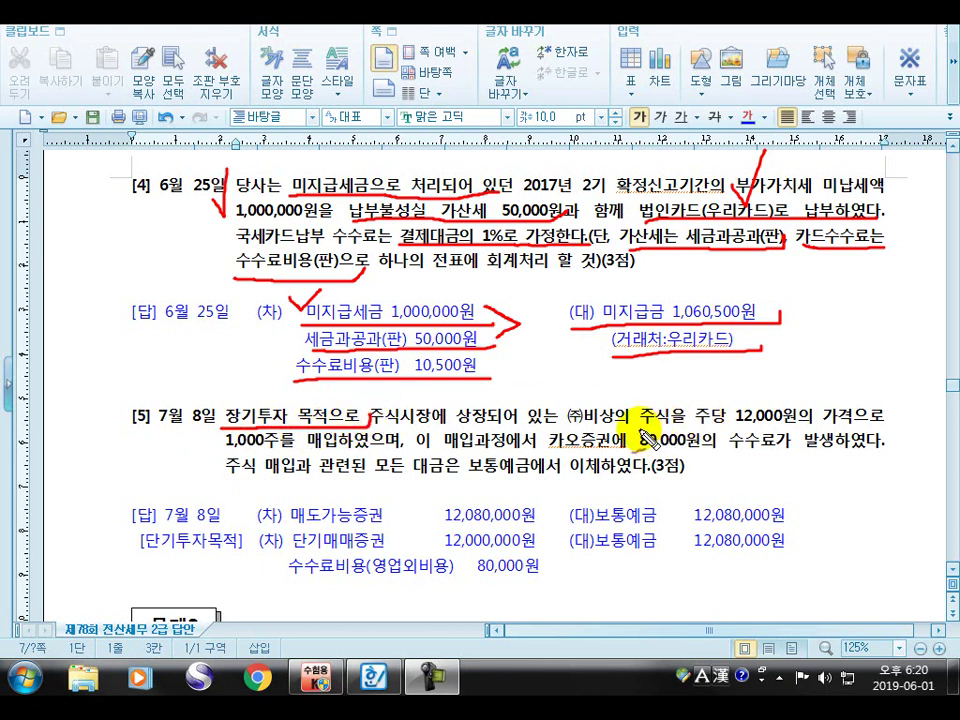
{"action": "mouse_move", "coordinate": [643, 432]}
{"action": "left_mouse_down"}
{"action": "mouse_move", "coordinate": [750, 418]}
{"action": "mouse_move", "coordinate": [893, 424]}
{"action": "left_mouse_up"}
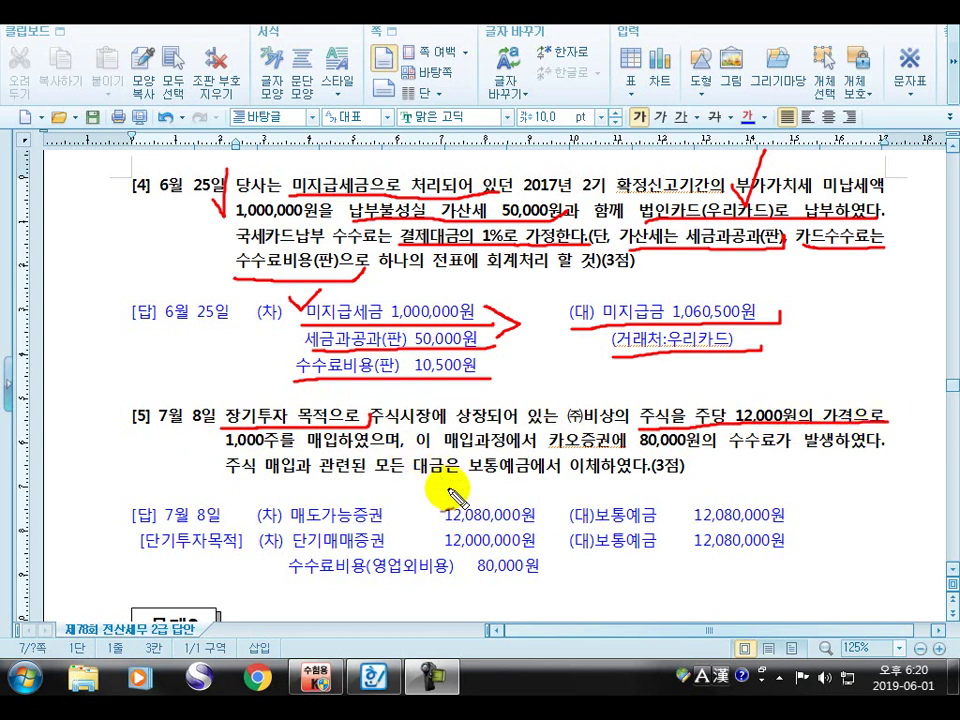
{"action": "left_click_drag", "start_coordinate": [264, 527], "coordinate": [548, 525]}
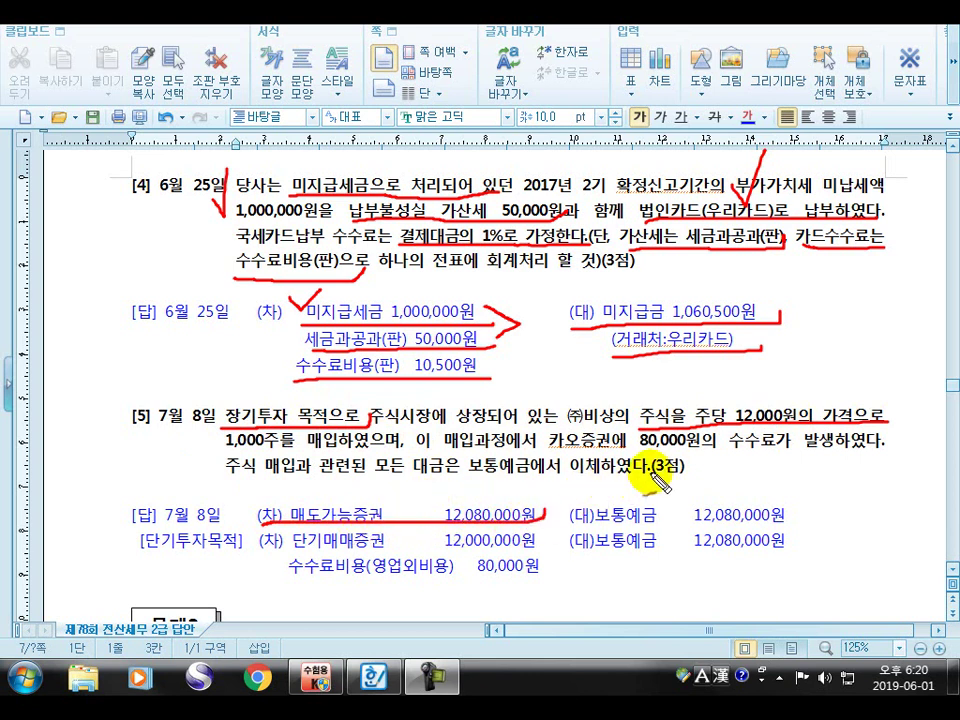
{"action": "mouse_move", "coordinate": [640, 457]}
{"action": "left_mouse_down"}
{"action": "mouse_move", "coordinate": [765, 450]}
{"action": "mouse_move", "coordinate": [843, 430]}
{"action": "left_mouse_up"}
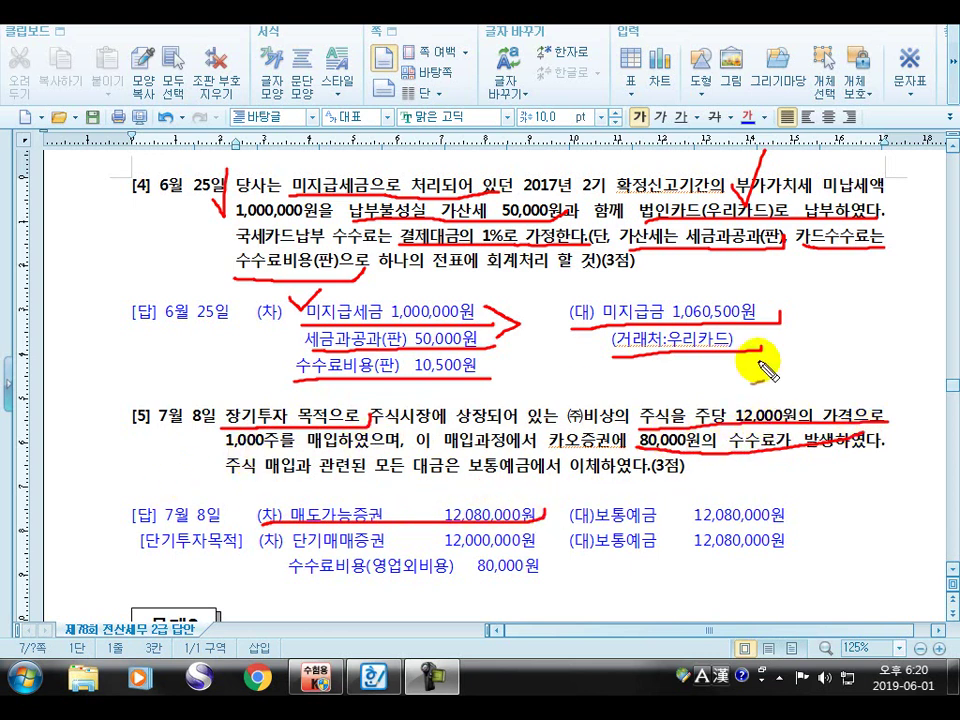
{"action": "mouse_move", "coordinate": [170, 428]}
{"action": "left_mouse_down"}
{"action": "mouse_move", "coordinate": [196, 447]}
{"action": "mouse_move", "coordinate": [174, 452]}
{"action": "left_mouse_up"}
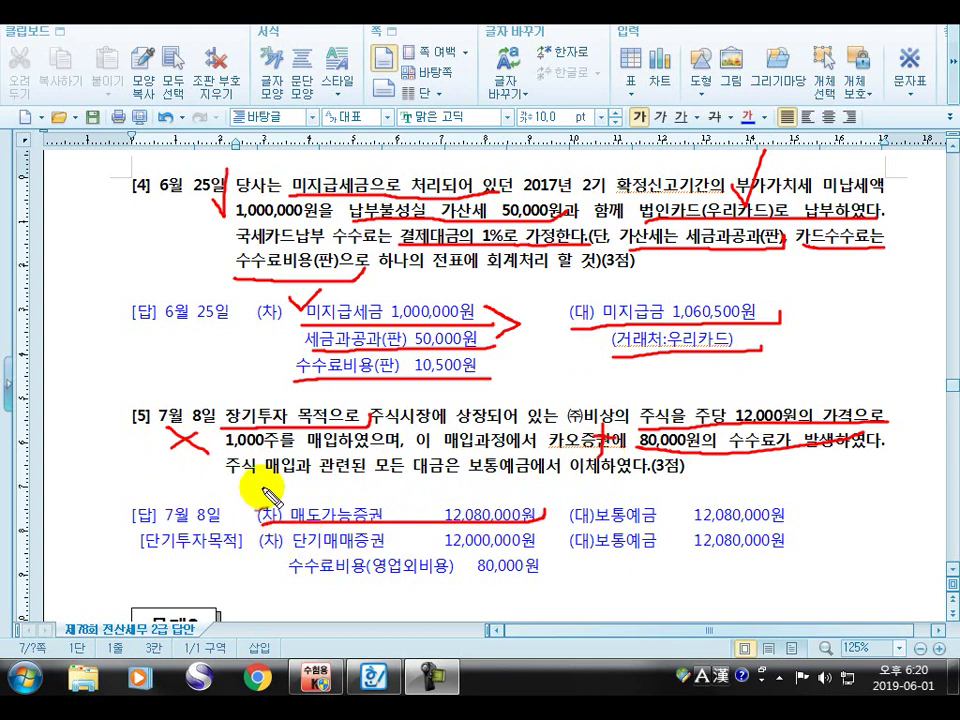
Check the 매도가능증권 debit, and underline and tick the 단기매매증권 and 수수료비용 80,000원 lines
{"action": "left_click_drag", "start_coordinate": [262, 484], "coordinate": [292, 467]}
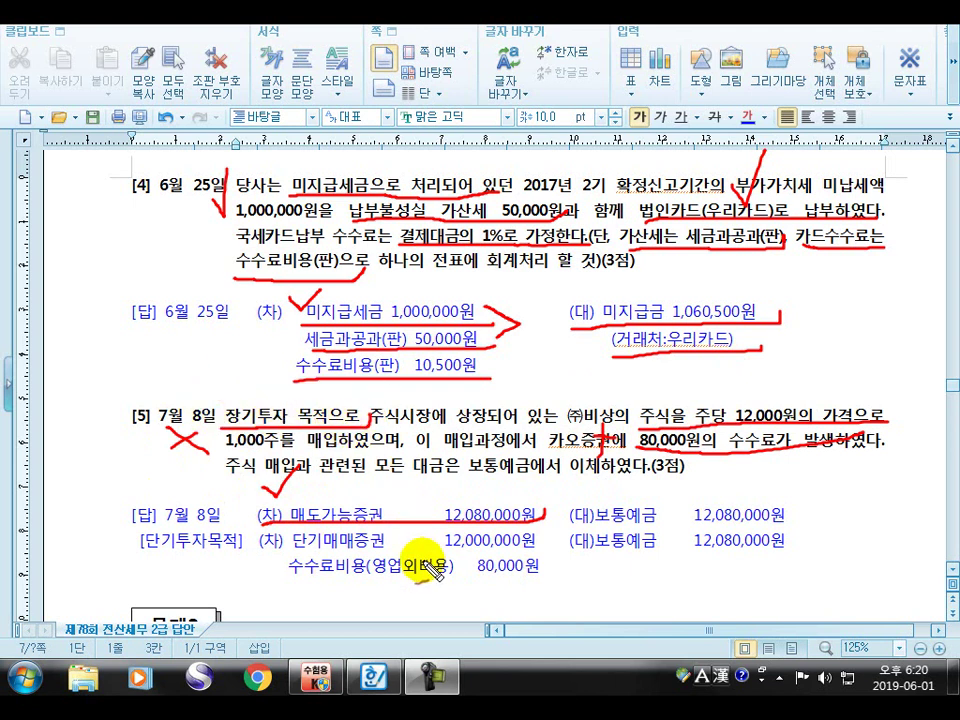
{"action": "left_click_drag", "start_coordinate": [288, 550], "coordinate": [470, 548]}
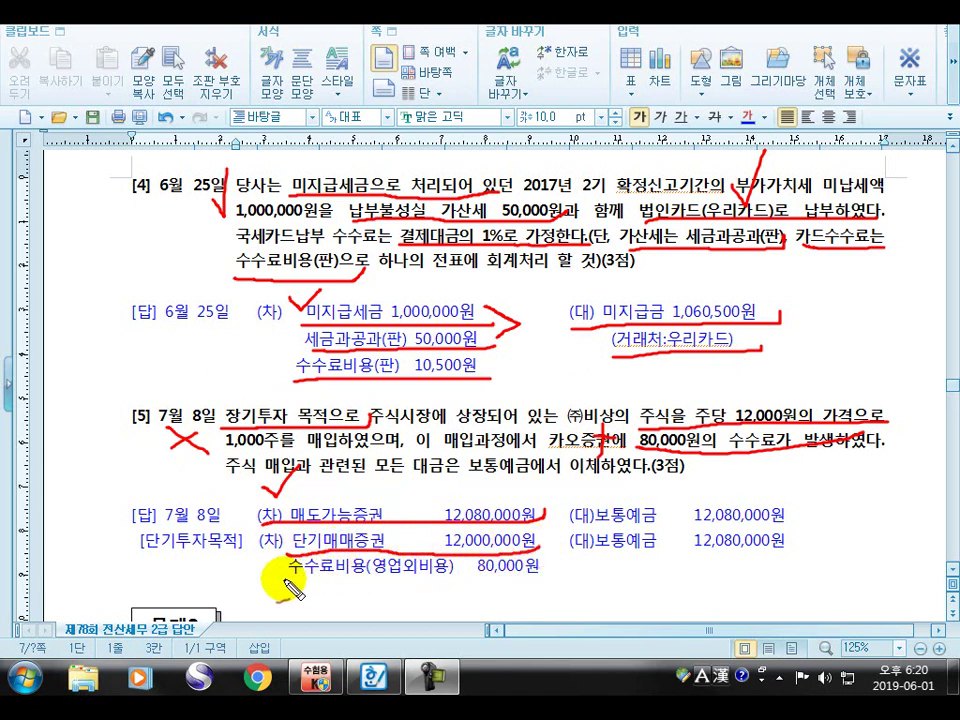
{"action": "mouse_move", "coordinate": [285, 585]}
{"action": "left_mouse_down"}
{"action": "mouse_move", "coordinate": [548, 576]}
{"action": "mouse_move", "coordinate": [543, 566]}
{"action": "left_mouse_up"}
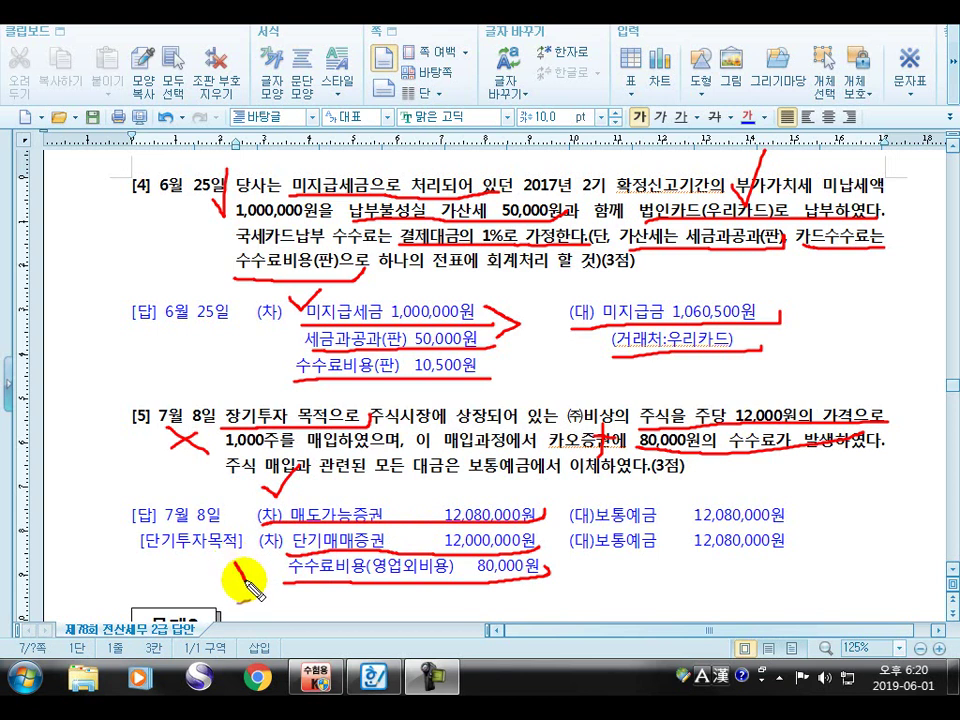
{"action": "left_click_drag", "start_coordinate": [236, 562], "coordinate": [253, 555]}
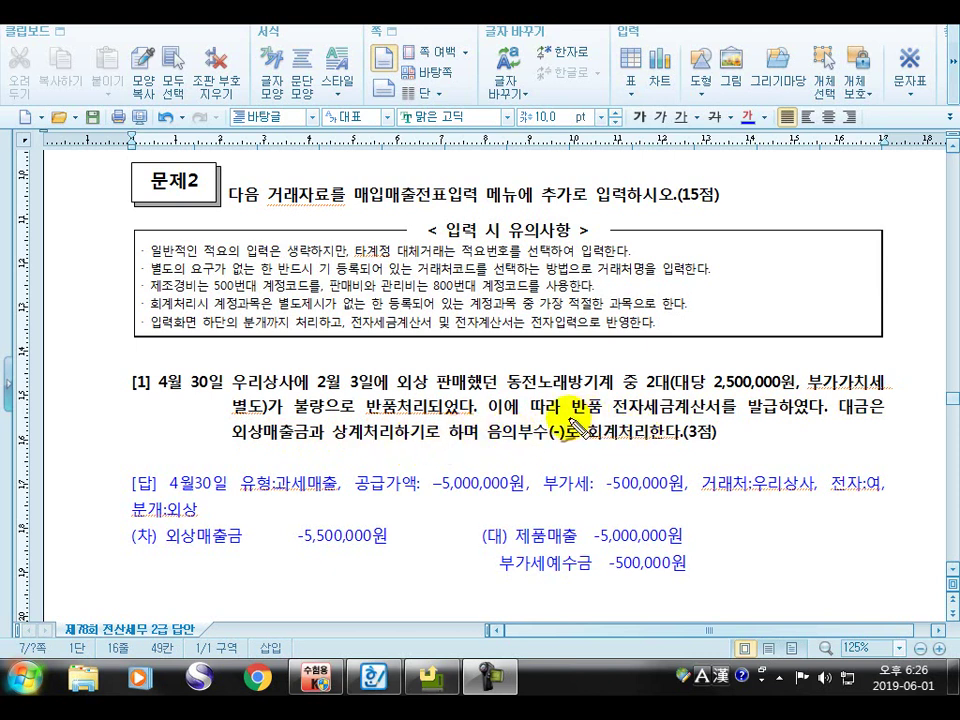
Underline the return e-tax invoice clause, the date and 과세매출 type, and the negative-amount instruction; write -2 above the price
{"action": "mouse_move", "coordinate": [598, 420]}
{"action": "left_mouse_down"}
{"action": "mouse_move", "coordinate": [760, 413]}
{"action": "mouse_move", "coordinate": [825, 425]}
{"action": "left_mouse_up"}
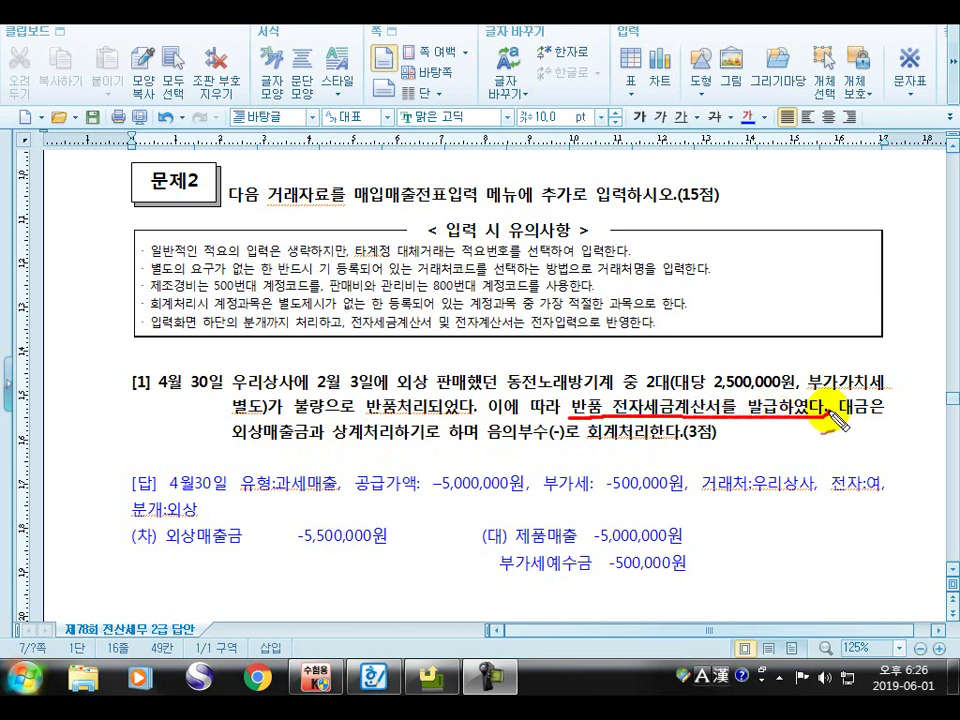
{"action": "left_click_drag", "start_coordinate": [140, 490], "coordinate": [350, 488]}
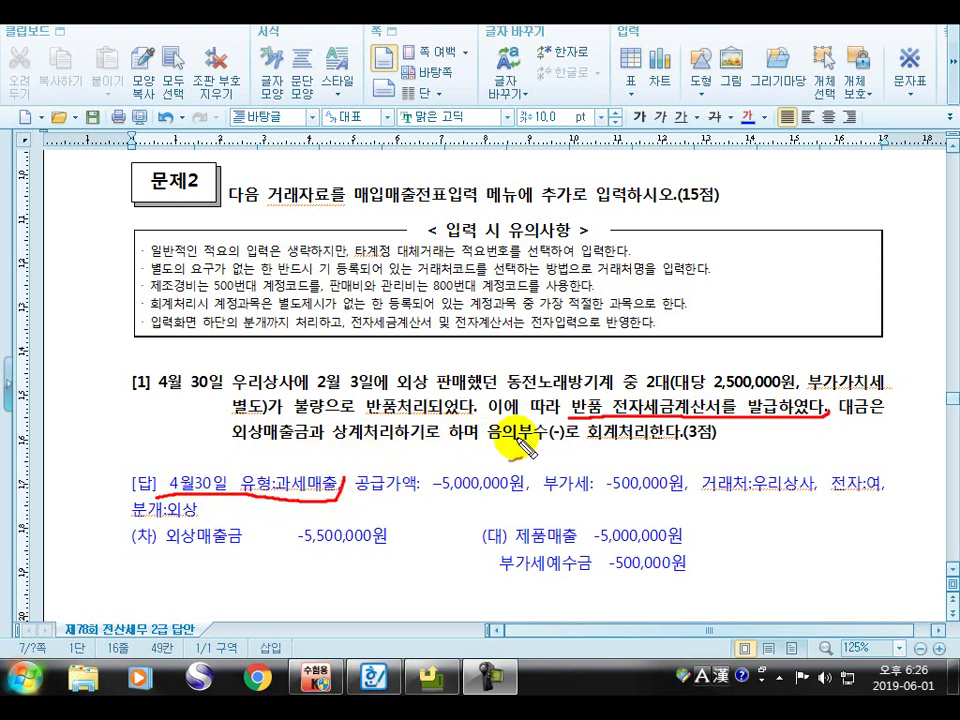
{"action": "left_click_drag", "start_coordinate": [493, 448], "coordinate": [710, 448]}
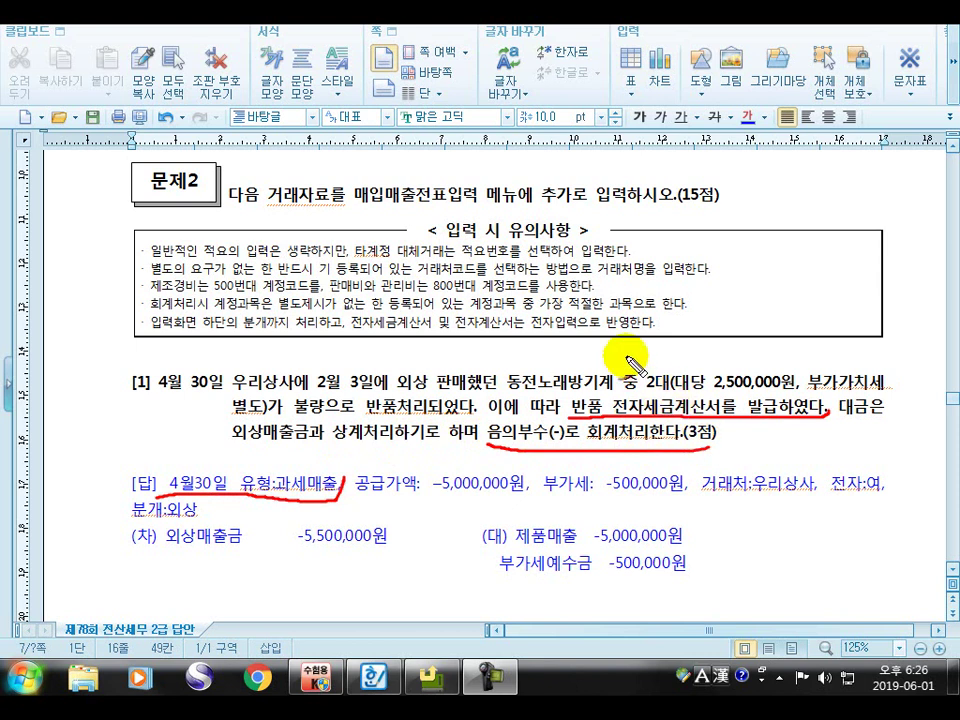
{"action": "mouse_move", "coordinate": [645, 351]}
{"action": "left_mouse_down"}
{"action": "mouse_move", "coordinate": [656, 363]}
{"action": "mouse_move", "coordinate": [798, 391]}
{"action": "left_mouse_up"}
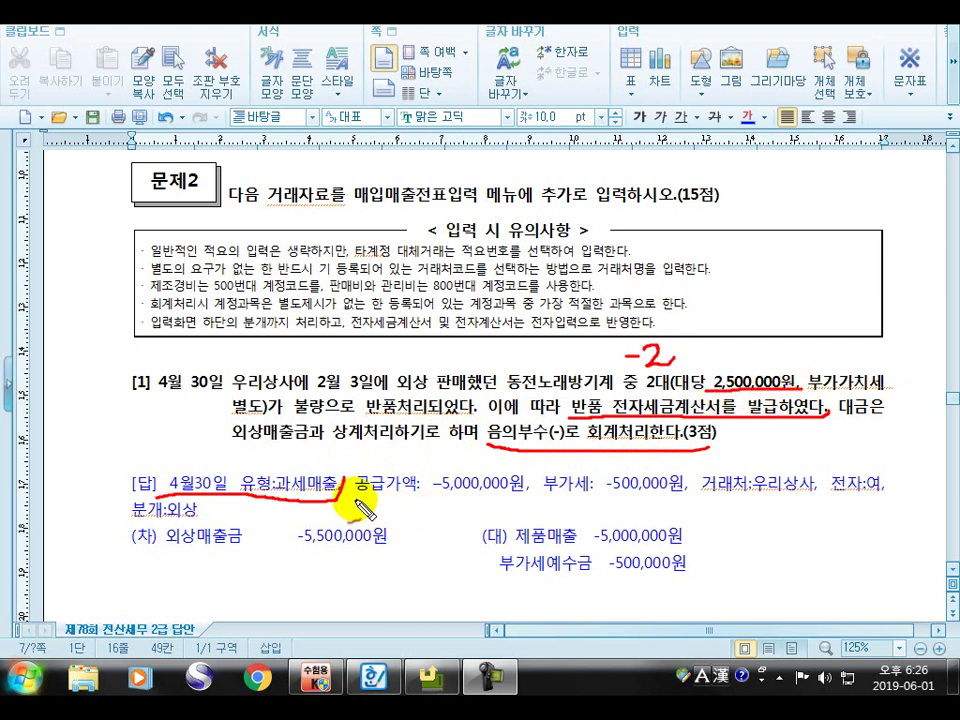
Underline the negative supply value/VAT, the receivables-offset clause and 분개:외상, and tick the defective-goods phrase
{"action": "mouse_move", "coordinate": [357, 503]}
{"action": "left_mouse_down"}
{"action": "mouse_move", "coordinate": [495, 508]}
{"action": "mouse_move", "coordinate": [700, 485]}
{"action": "left_mouse_up"}
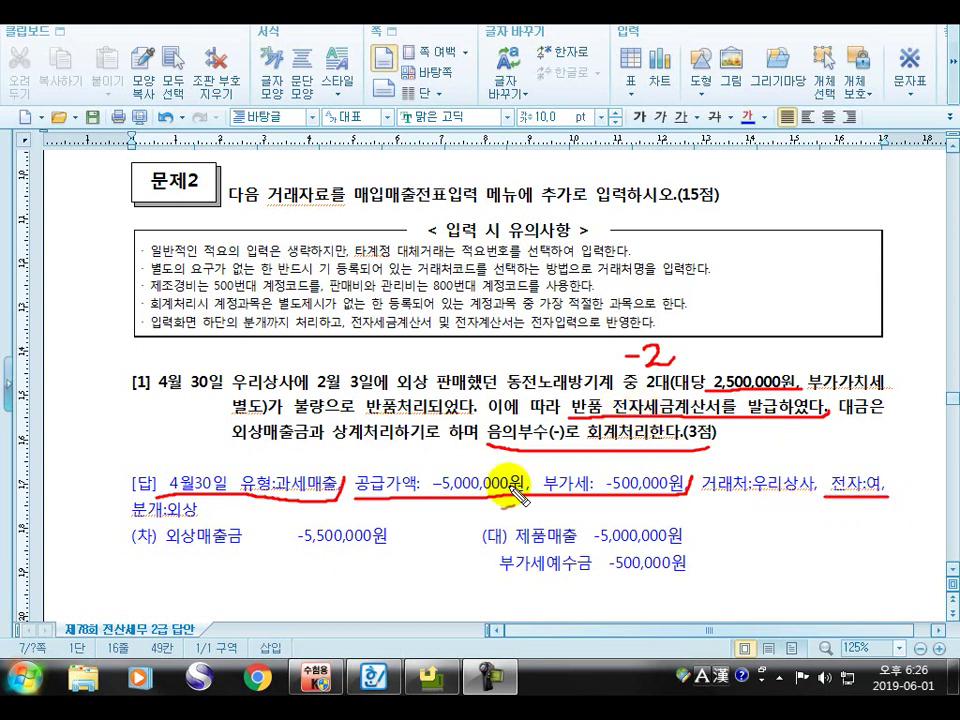
{"action": "left_click_drag", "start_coordinate": [245, 458], "coordinate": [448, 458]}
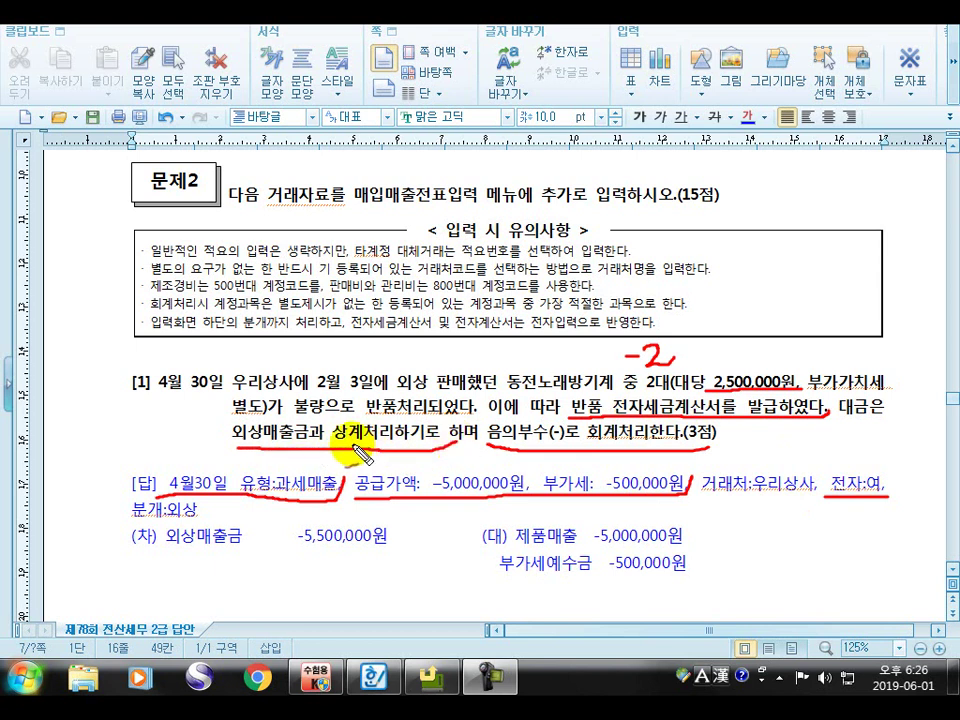
{"action": "left_click_drag", "start_coordinate": [342, 401], "coordinate": [361, 394]}
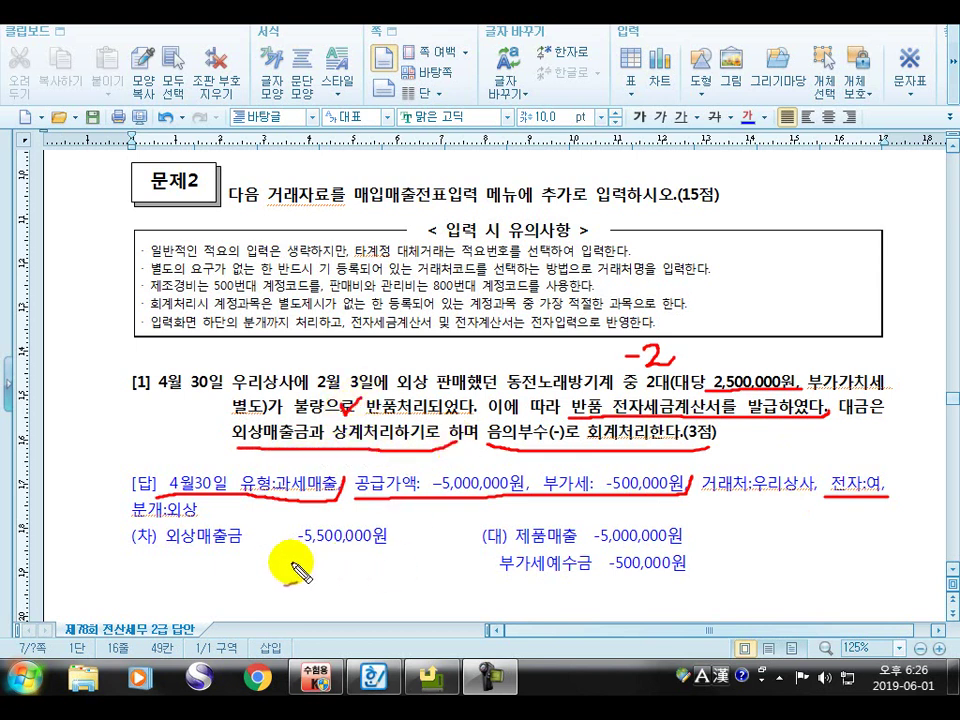
{"action": "left_click_drag", "start_coordinate": [128, 527], "coordinate": [218, 512]}
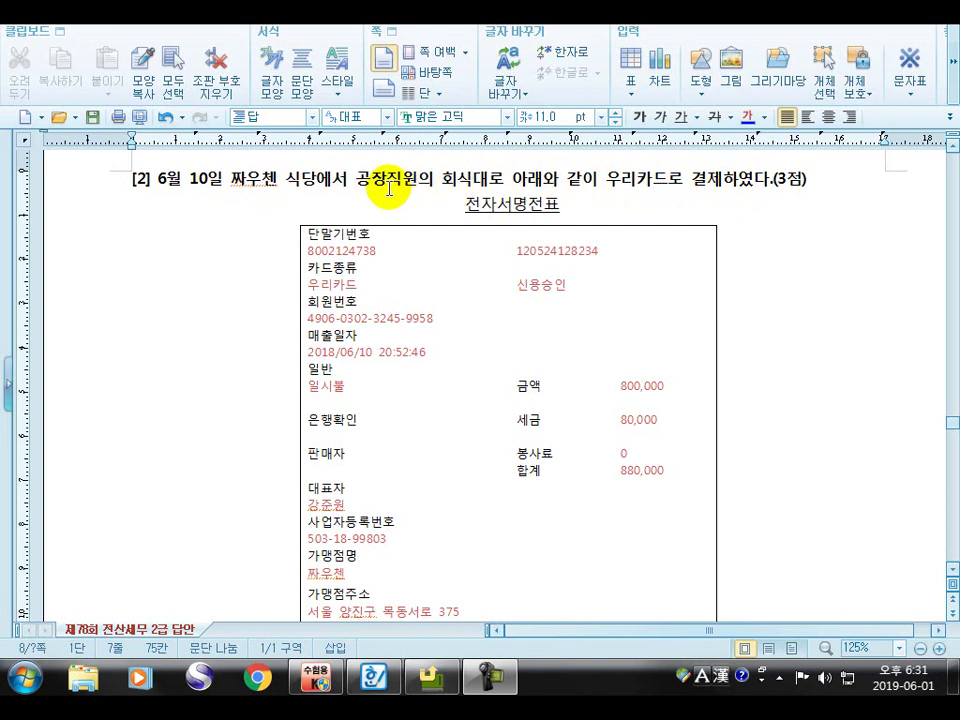
Highlight 공장직원의 회식대 in problem [2]'s heading, then clear it and scroll to the answer
{"action": "left_click_drag", "start_coordinate": [356, 177], "coordinate": [488, 177]}
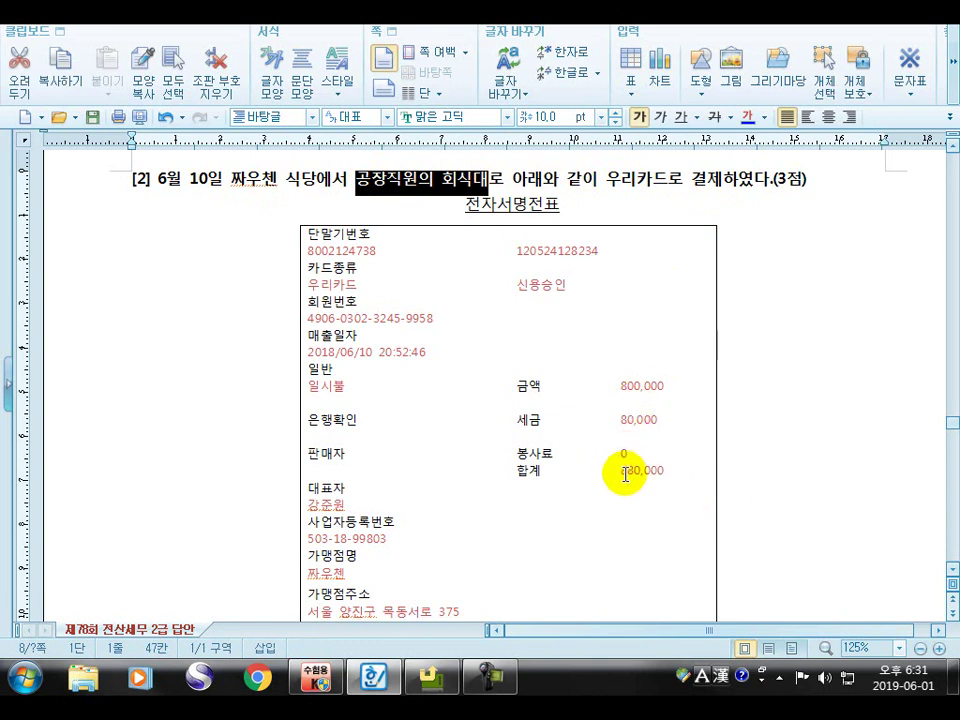
{"action": "left_click", "coordinate": [776, 456]}
{"action": "scroll", "coordinate": [776, 456], "scroll_direction": "down", "scroll_amount": 3}
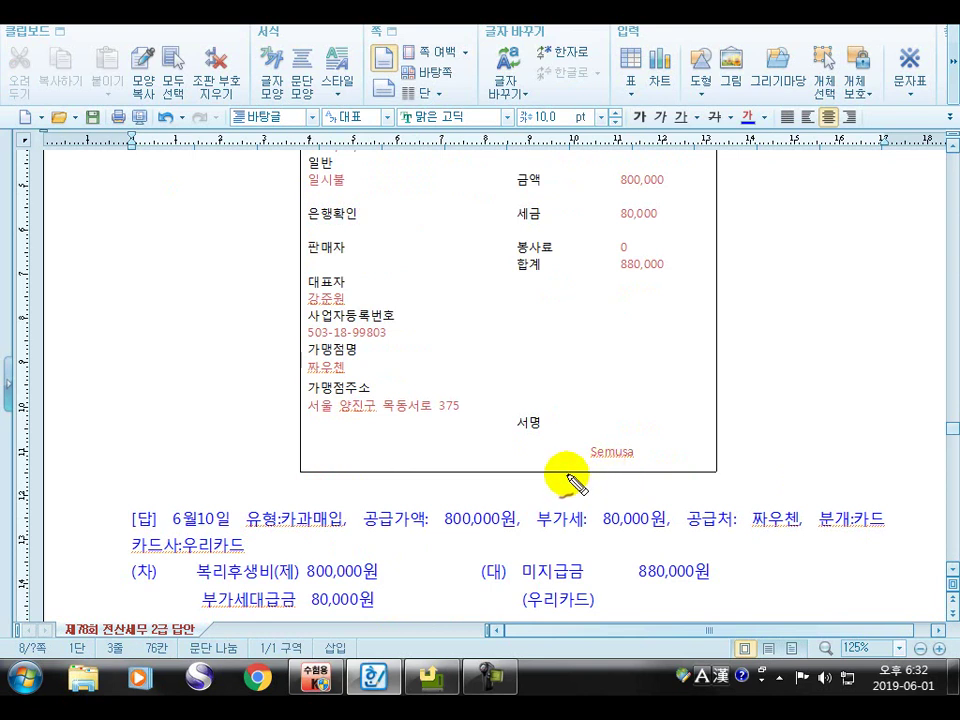
Underline 유형:카과매입 and supplier 짜우첸, circling the receipt's service charge and total and arrowing it to 공급가액
{"action": "left_click_drag", "start_coordinate": [240, 527], "coordinate": [352, 530]}
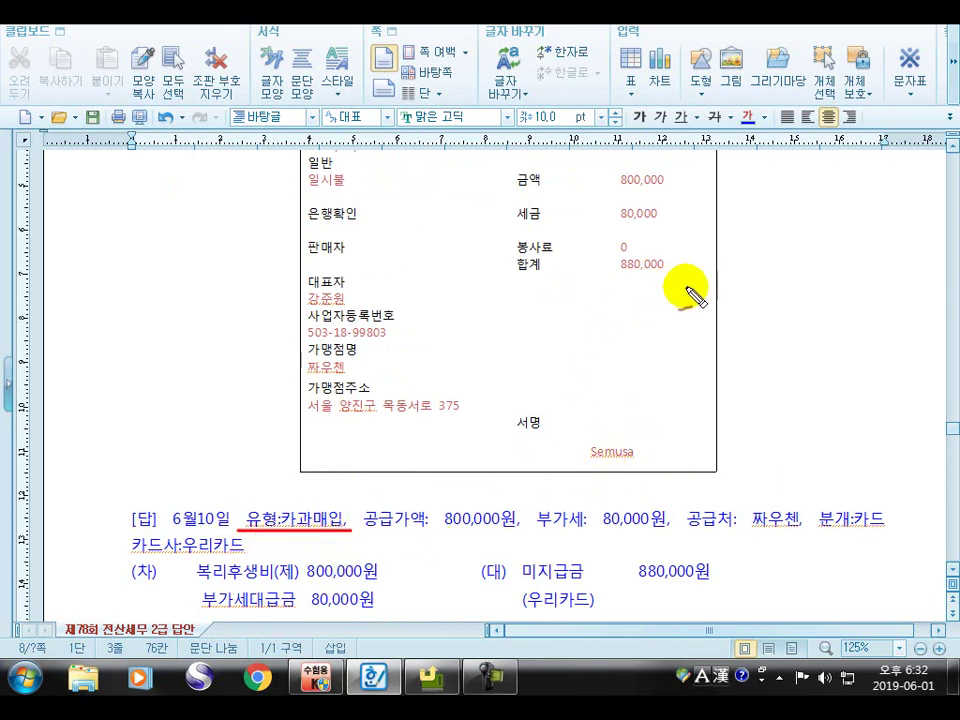
{"action": "mouse_move", "coordinate": [686, 286]}
{"action": "left_mouse_down"}
{"action": "mouse_move", "coordinate": [590, 295]}
{"action": "mouse_move", "coordinate": [510, 284]}
{"action": "mouse_move", "coordinate": [500, 242]}
{"action": "mouse_move", "coordinate": [628, 222]}
{"action": "mouse_move", "coordinate": [686, 261]}
{"action": "left_mouse_up"}
{"action": "mouse_move", "coordinate": [537, 286]}
{"action": "left_mouse_down"}
{"action": "mouse_move", "coordinate": [413, 494]}
{"action": "mouse_move", "coordinate": [450, 481]}
{"action": "left_mouse_up"}
{"action": "mouse_move", "coordinate": [367, 531]}
{"action": "left_mouse_down"}
{"action": "mouse_move", "coordinate": [516, 521]}
{"action": "mouse_move", "coordinate": [566, 537]}
{"action": "mouse_move", "coordinate": [668, 545]}
{"action": "left_mouse_up"}
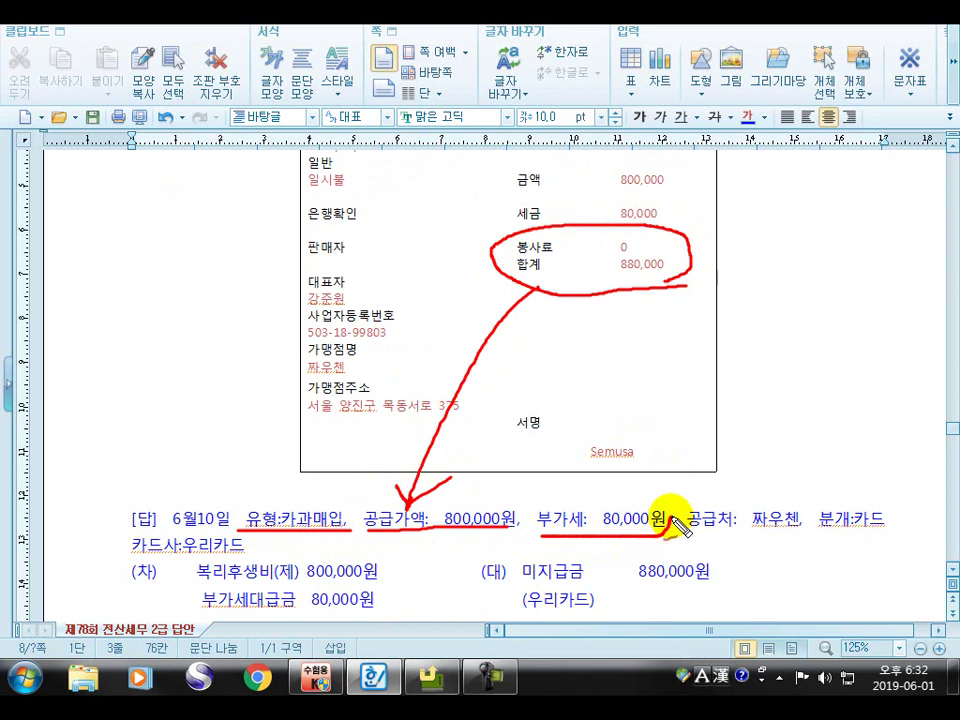
{"action": "mouse_move", "coordinate": [703, 534]}
{"action": "left_mouse_down"}
{"action": "mouse_move", "coordinate": [784, 542]}
{"action": "mouse_move", "coordinate": [884, 533]}
{"action": "left_mouse_up"}
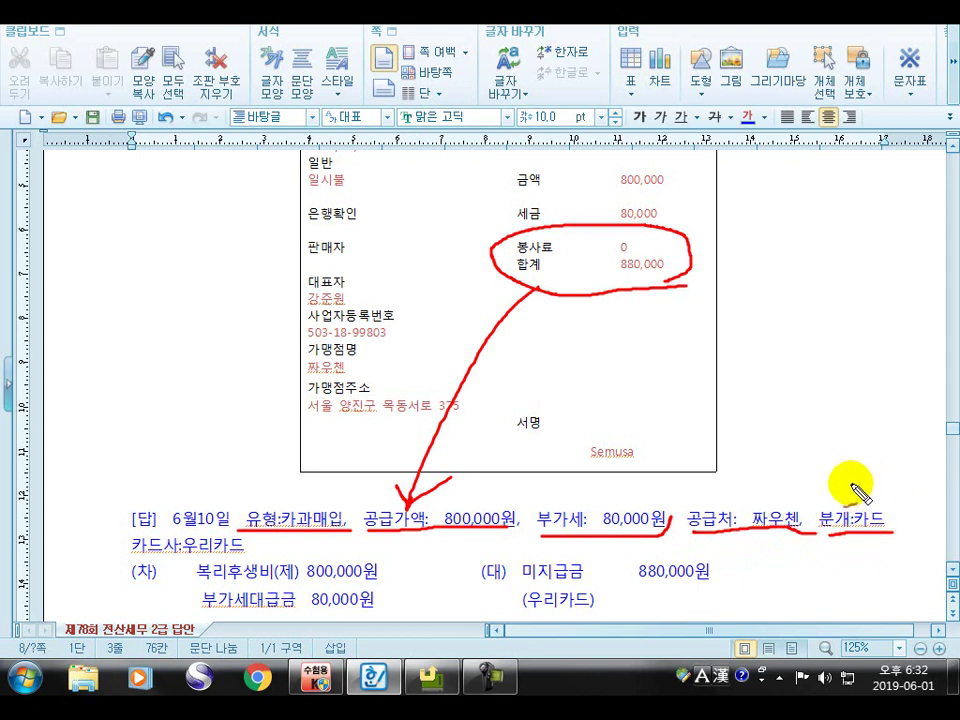
Tick 분개:카드 and underline 우리카드, 복리후생비(제) 800,000원, 미지급금 880,000원 and the (우리카드) note
{"action": "left_click_drag", "start_coordinate": [858, 500], "coordinate": [878, 479]}
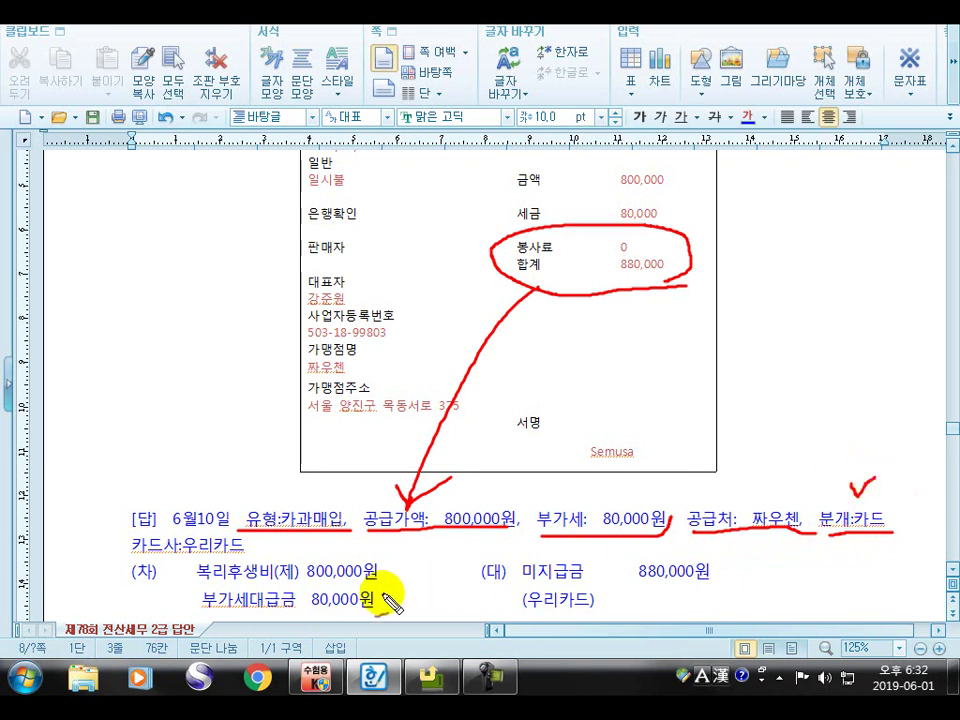
{"action": "left_click_drag", "start_coordinate": [127, 559], "coordinate": [272, 540]}
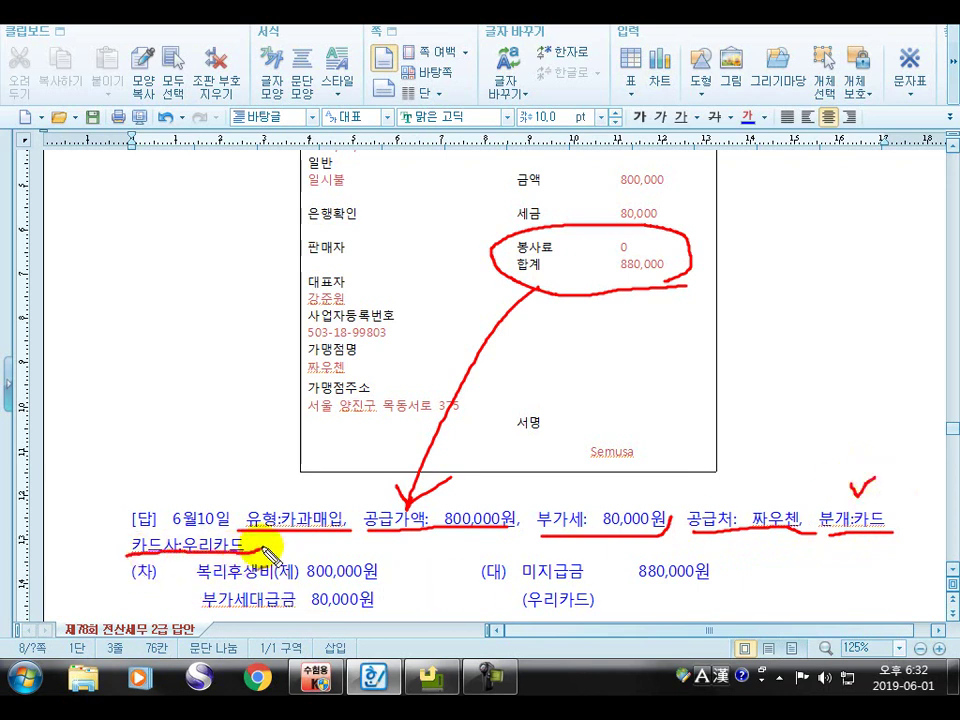
{"action": "left_click_drag", "start_coordinate": [483, 324], "coordinate": [394, 491]}
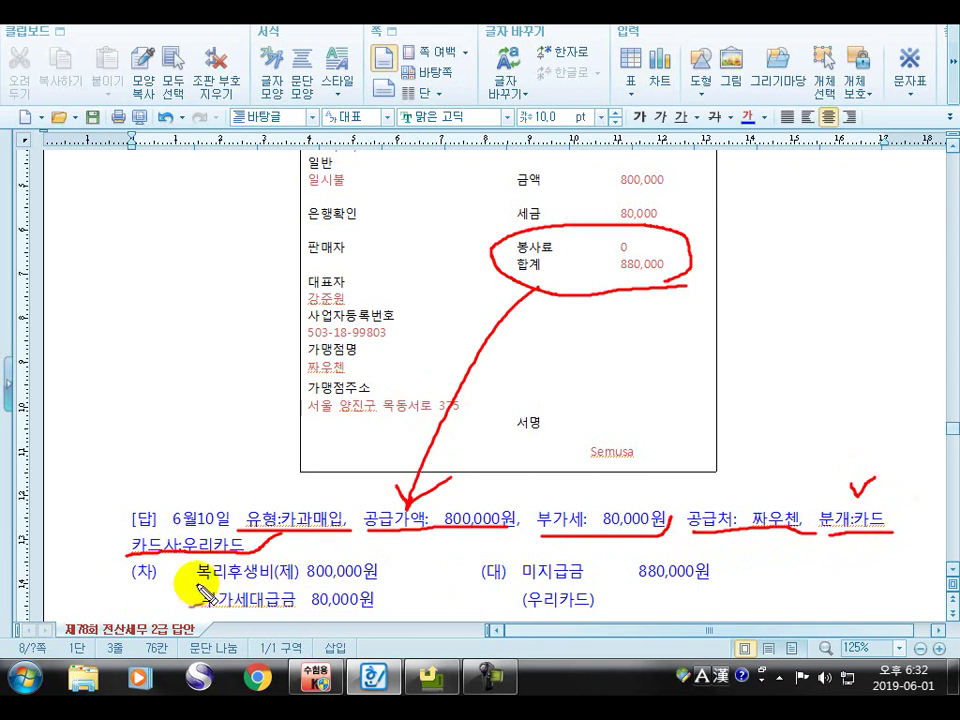
{"action": "left_click_drag", "start_coordinate": [203, 586], "coordinate": [392, 580]}
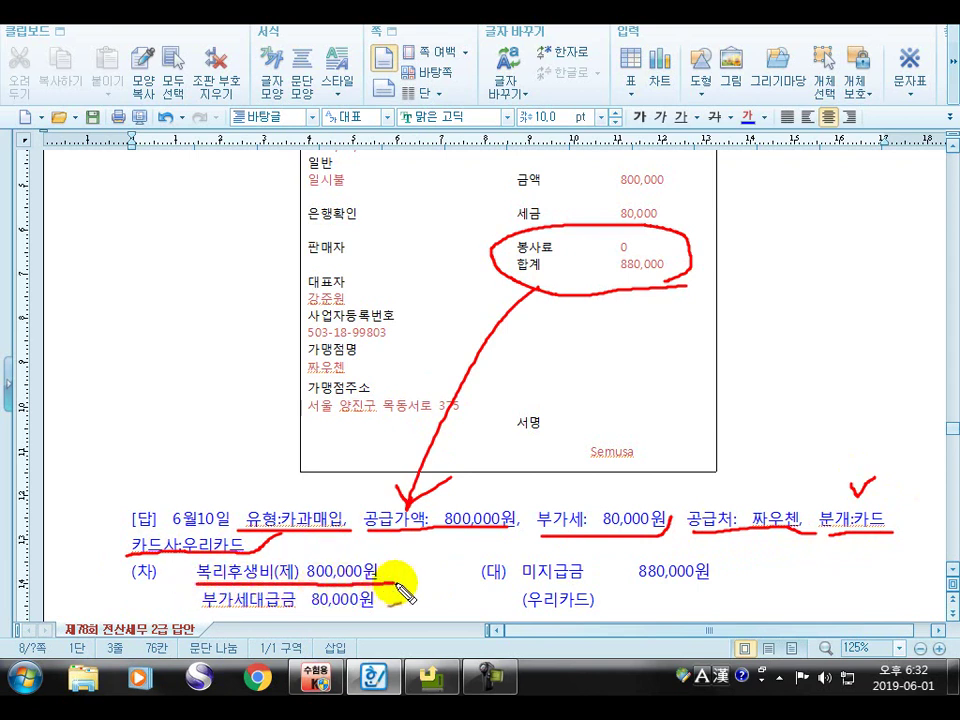
{"action": "left_click_drag", "start_coordinate": [522, 588], "coordinate": [730, 582]}
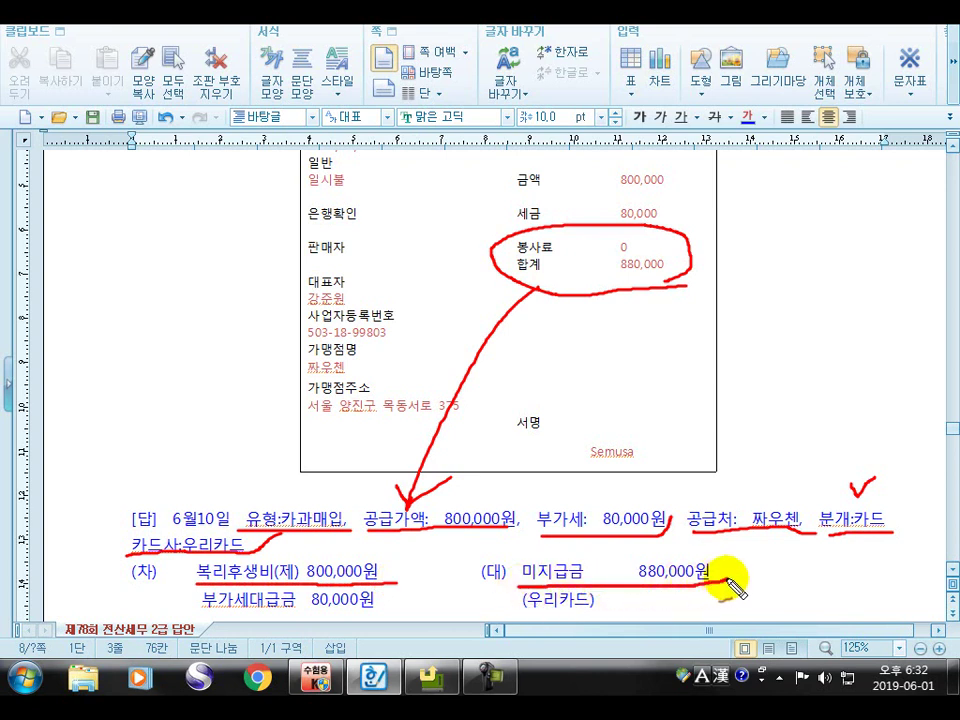
{"action": "mouse_move", "coordinate": [518, 612]}
{"action": "left_mouse_down"}
{"action": "mouse_move", "coordinate": [612, 609]}
{"action": "mouse_move", "coordinate": [625, 598]}
{"action": "left_mouse_up"}
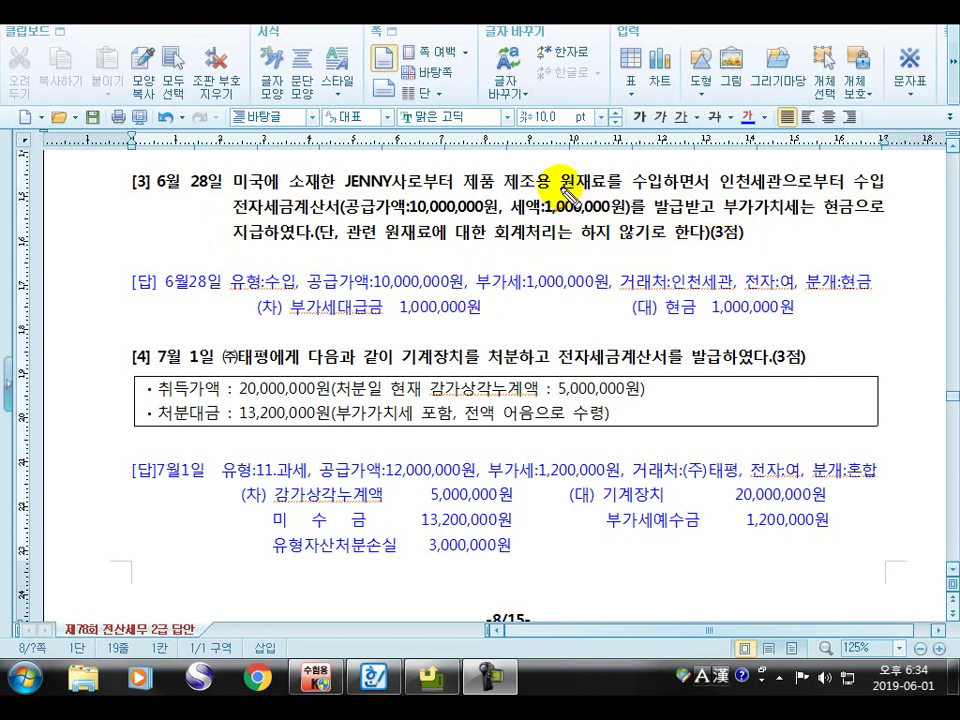
Underline 원재료를 수입하면서, 수입, the import invoice amounts, the date and 수입 type, and 거래처:인천세관
{"action": "left_click_drag", "start_coordinate": [562, 190], "coordinate": [697, 190]}
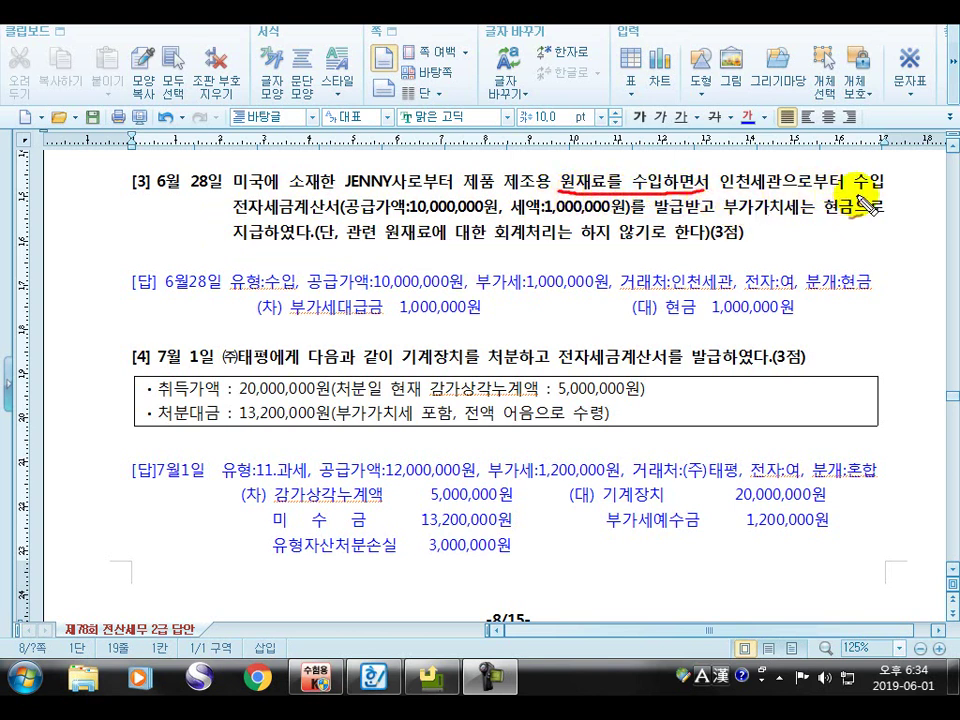
{"action": "left_click_drag", "start_coordinate": [855, 190], "coordinate": [889, 188]}
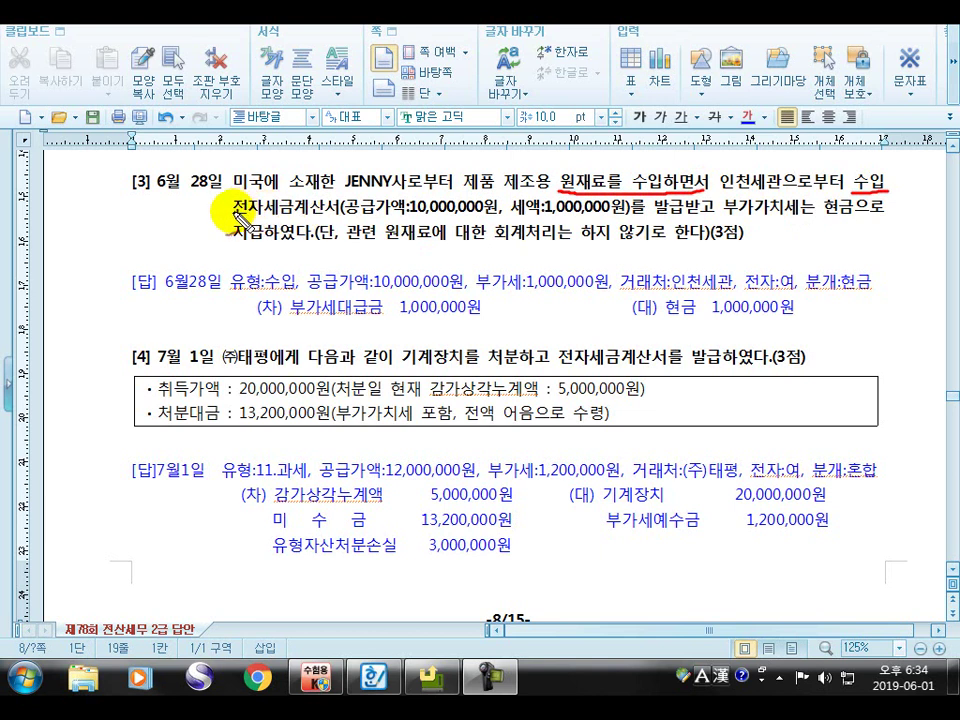
{"action": "left_click_drag", "start_coordinate": [233, 226], "coordinate": [688, 211]}
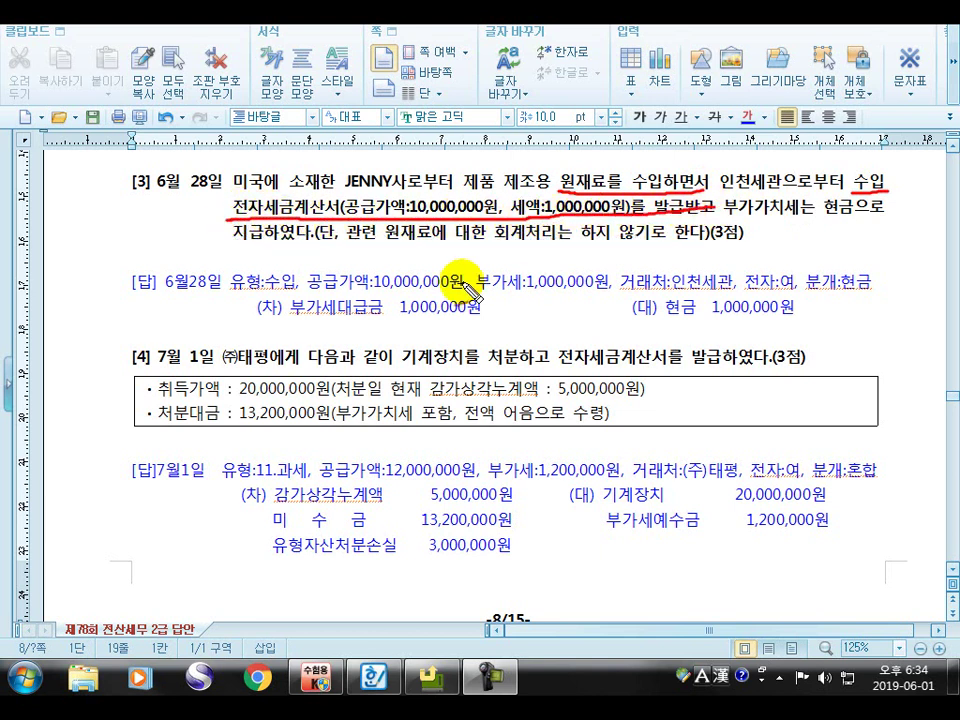
{"action": "left_click_drag", "start_coordinate": [155, 289], "coordinate": [302, 292]}
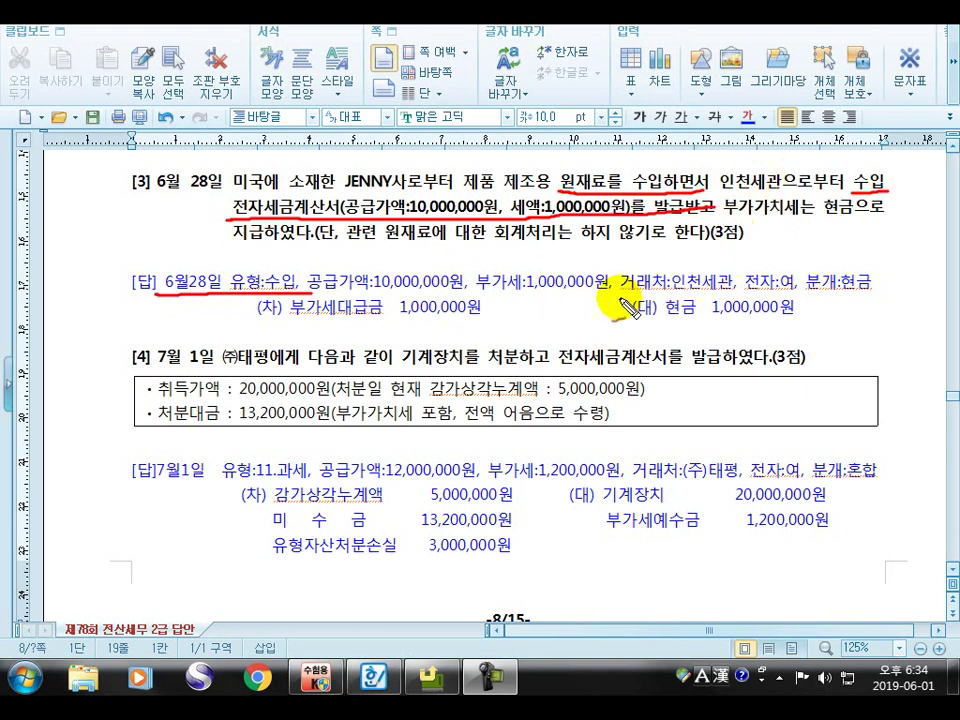
{"action": "mouse_move", "coordinate": [620, 296]}
{"action": "left_mouse_down"}
{"action": "mouse_move", "coordinate": [785, 296]}
{"action": "mouse_move", "coordinate": [799, 271]}
{"action": "left_mouse_up"}
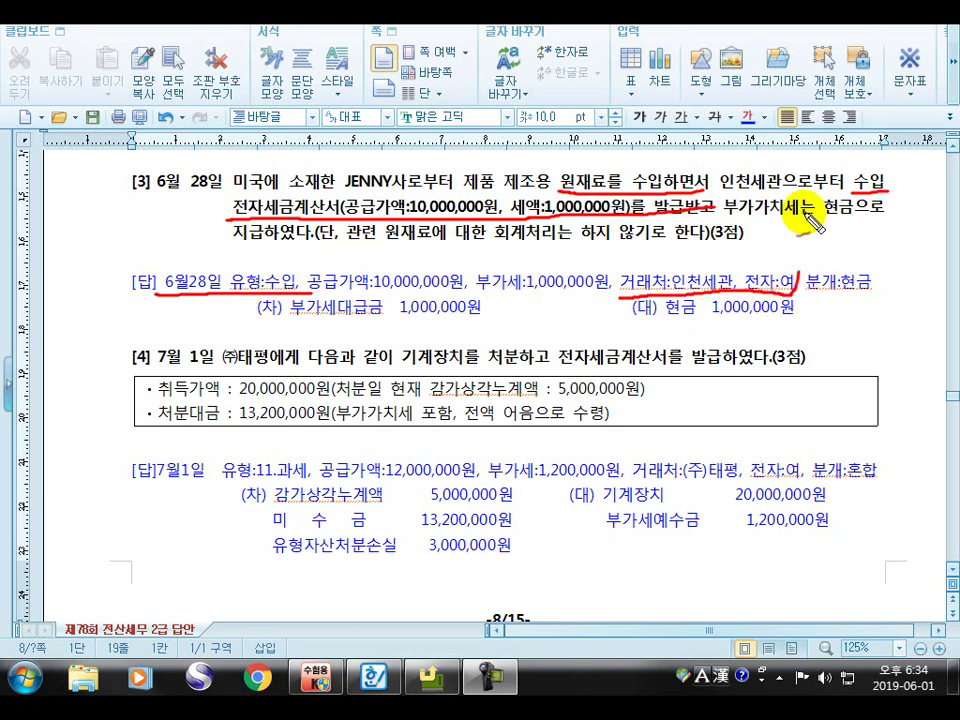
Underline 현금으로, 분개:현금 and the 부가세대급금 / 현금 1,000,000원 entry
{"action": "left_click_drag", "start_coordinate": [822, 213], "coordinate": [898, 209]}
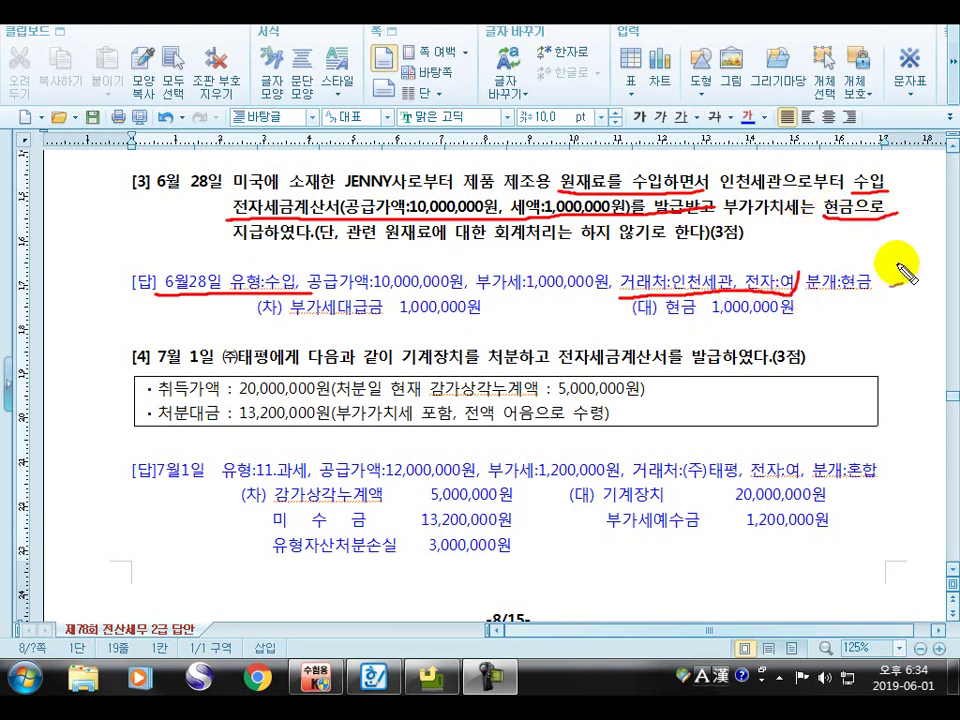
{"action": "left_click_drag", "start_coordinate": [815, 296], "coordinate": [877, 285]}
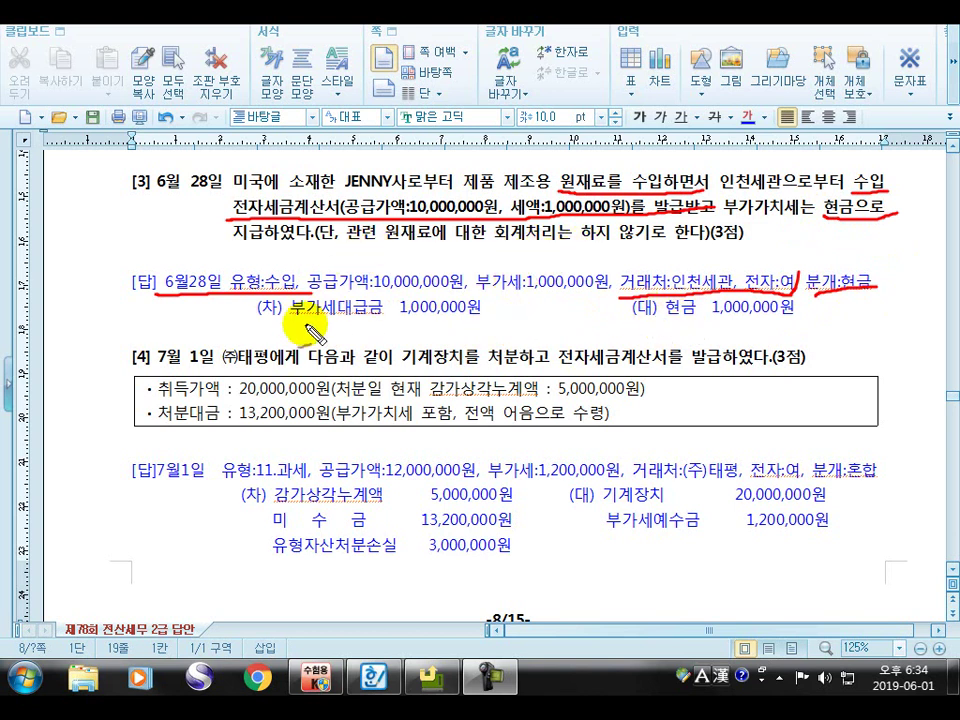
{"action": "left_click_drag", "start_coordinate": [258, 320], "coordinate": [815, 317]}
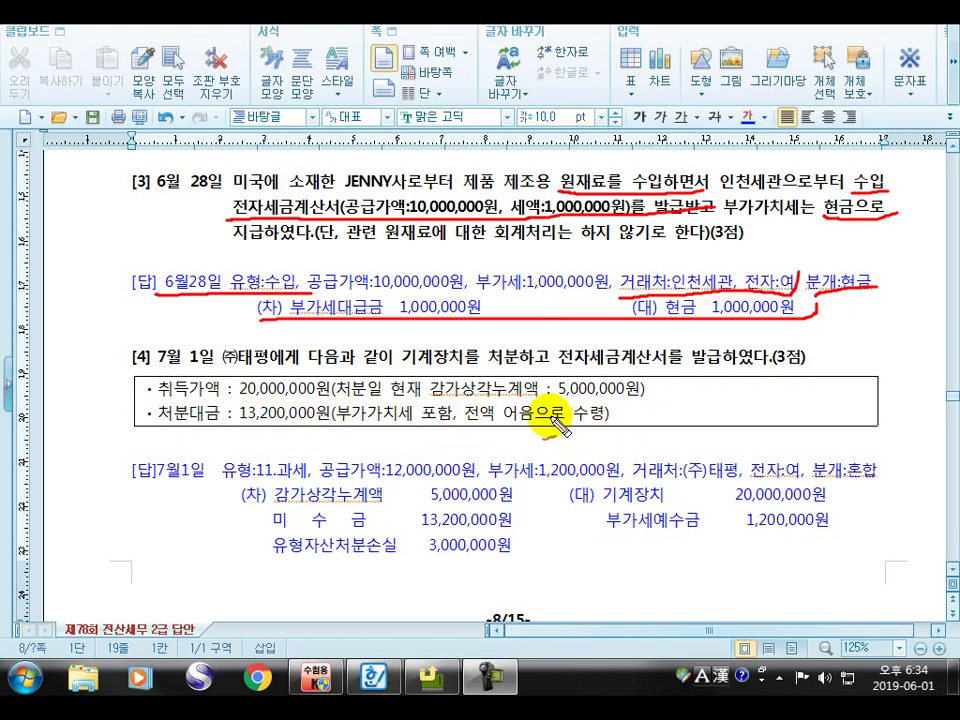
Red-underline problem [4]'s disposal clause, answer date, 처분대금 13,200,000원 line and 공급가액 12,000,000원
{"action": "mouse_move", "coordinate": [425, 377]}
{"action": "left_mouse_down"}
{"action": "mouse_move", "coordinate": [780, 376]}
{"action": "mouse_move", "coordinate": [838, 354]}
{"action": "left_mouse_up"}
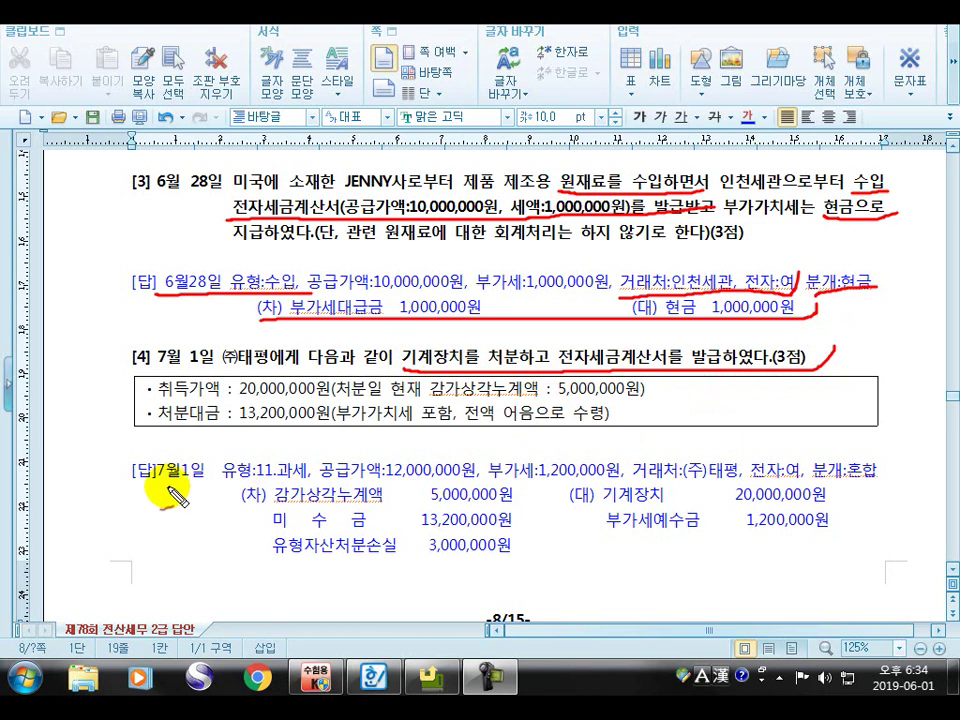
{"action": "mouse_move", "coordinate": [135, 485]}
{"action": "left_mouse_down"}
{"action": "mouse_move", "coordinate": [261, 495]}
{"action": "mouse_move", "coordinate": [300, 483]}
{"action": "mouse_move", "coordinate": [316, 465]}
{"action": "left_mouse_up"}
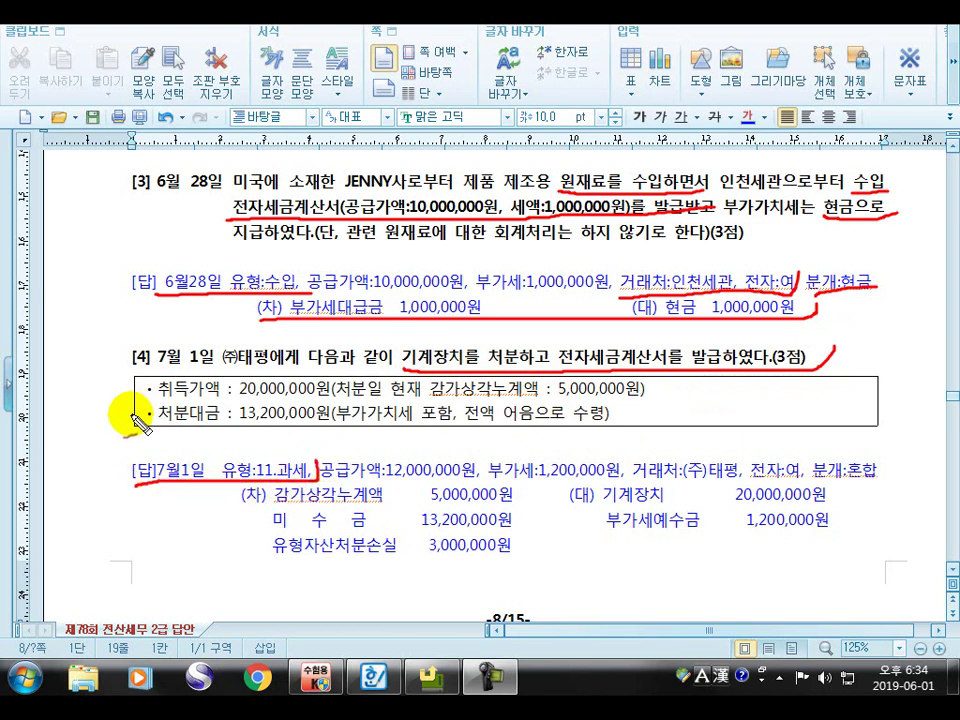
{"action": "mouse_move", "coordinate": [145, 428]}
{"action": "left_mouse_down"}
{"action": "mouse_move", "coordinate": [525, 432]}
{"action": "mouse_move", "coordinate": [652, 423]}
{"action": "left_mouse_up"}
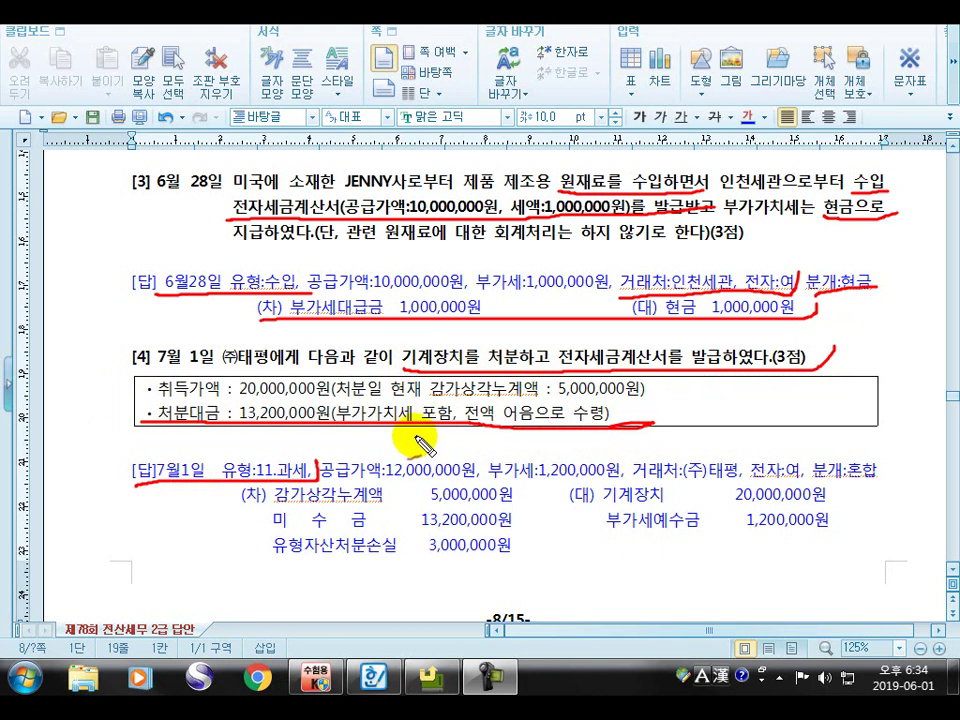
{"action": "mouse_move", "coordinate": [414, 455]}
{"action": "left_mouse_down"}
{"action": "mouse_move", "coordinate": [455, 447]}
{"action": "mouse_move", "coordinate": [468, 428]}
{"action": "left_mouse_up"}
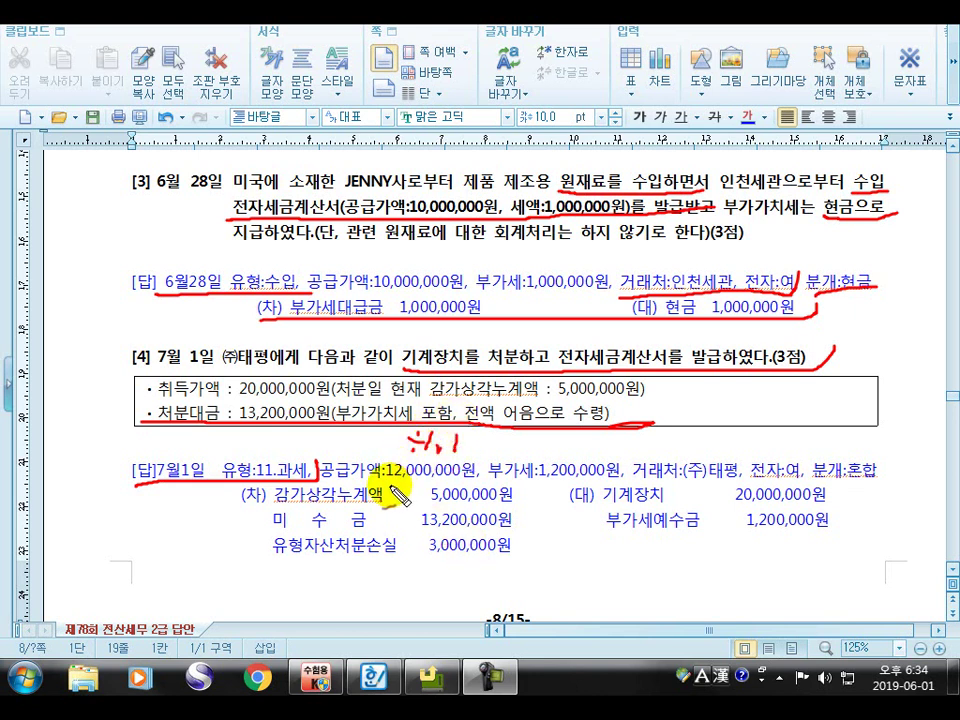
{"action": "left_click_drag", "start_coordinate": [327, 483], "coordinate": [604, 474]}
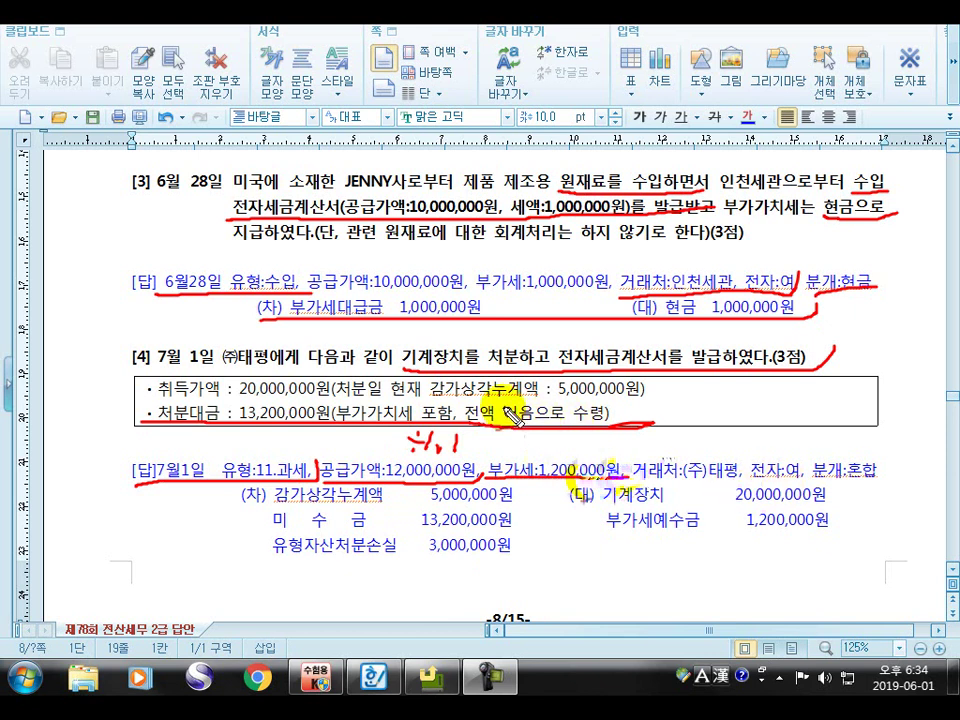
Tick 전자세금계산서 and 기계장치, then underline 분개:혼합 and the 기계장치 20,000,000원 credit
{"action": "left_click_drag", "start_coordinate": [586, 329], "coordinate": [603, 346]}
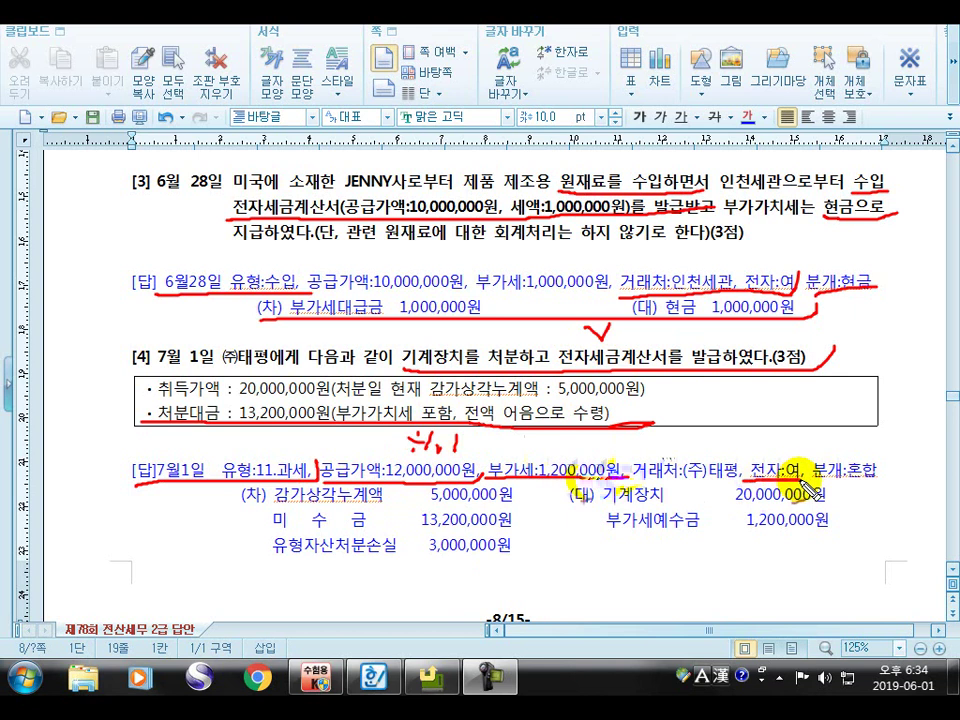
{"action": "mouse_move", "coordinate": [464, 328]}
{"action": "left_mouse_down"}
{"action": "mouse_move", "coordinate": [471, 346]}
{"action": "mouse_move", "coordinate": [481, 325]}
{"action": "left_mouse_up"}
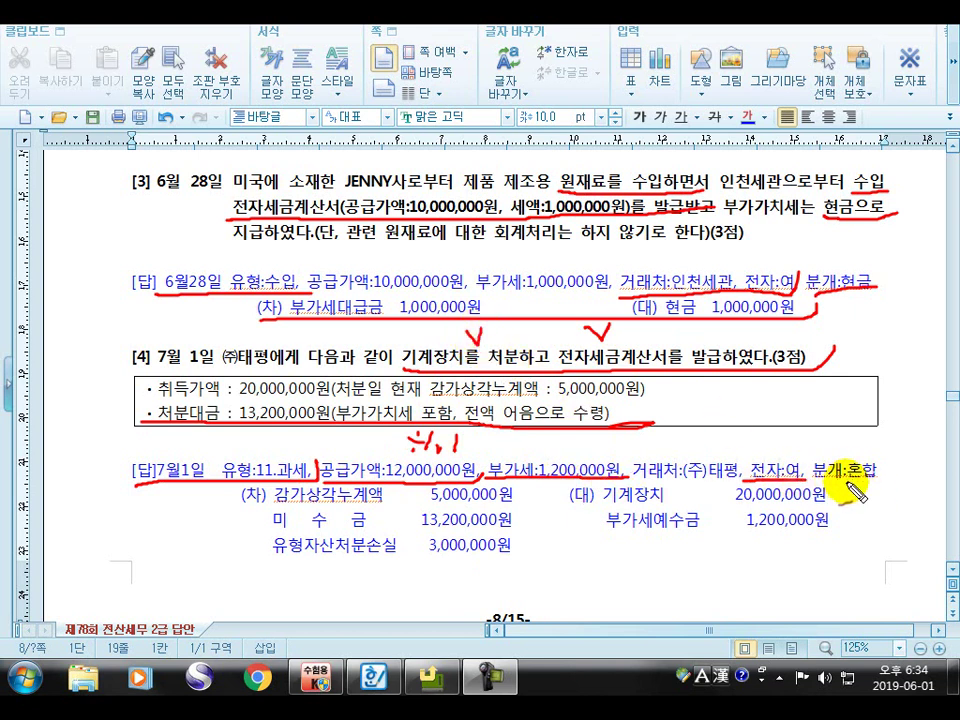
{"action": "left_click_drag", "start_coordinate": [845, 473], "coordinate": [898, 466]}
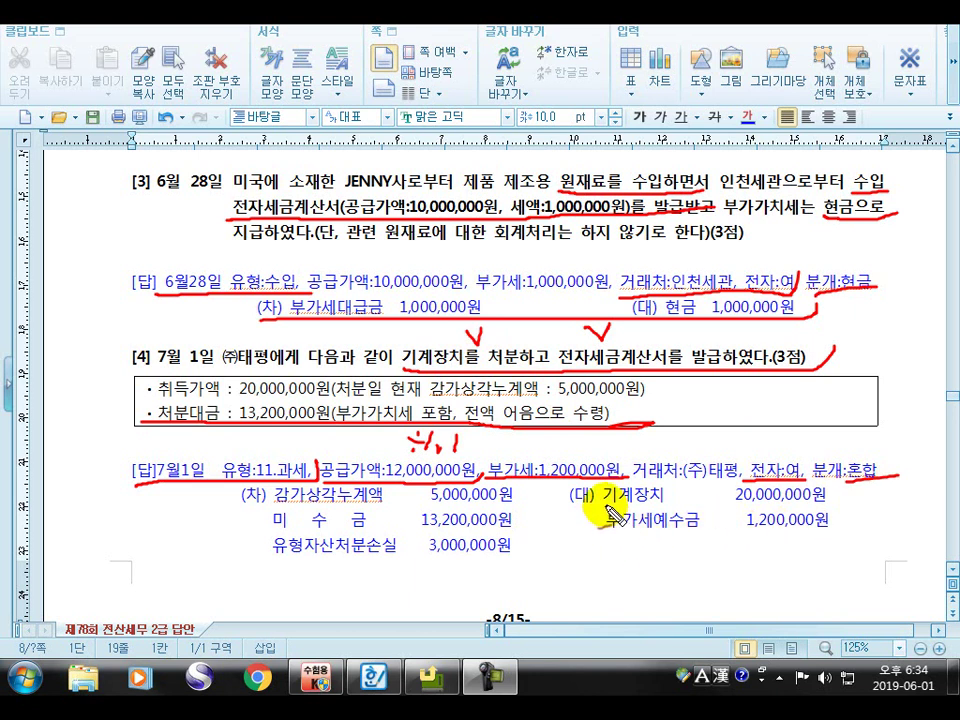
{"action": "left_click_drag", "start_coordinate": [600, 515], "coordinate": [843, 506]}
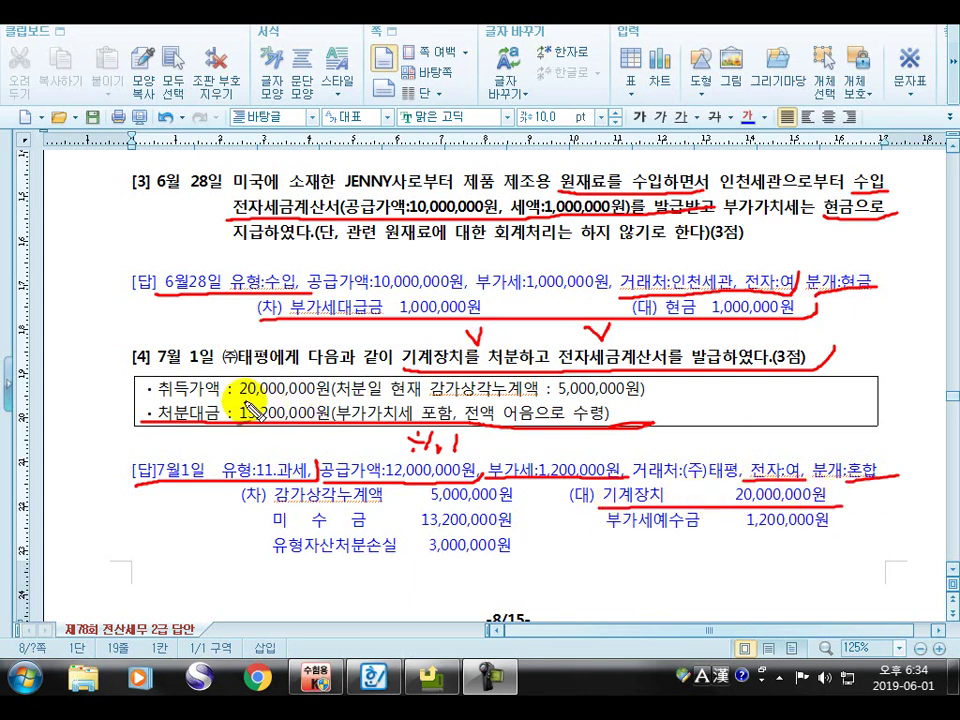
Underline 취득가액 20,000,000원 and the 감가상각누계액 5,000,000원 figures, and tick the 처분대금 line
{"action": "left_click_drag", "start_coordinate": [215, 401], "coordinate": [360, 403]}
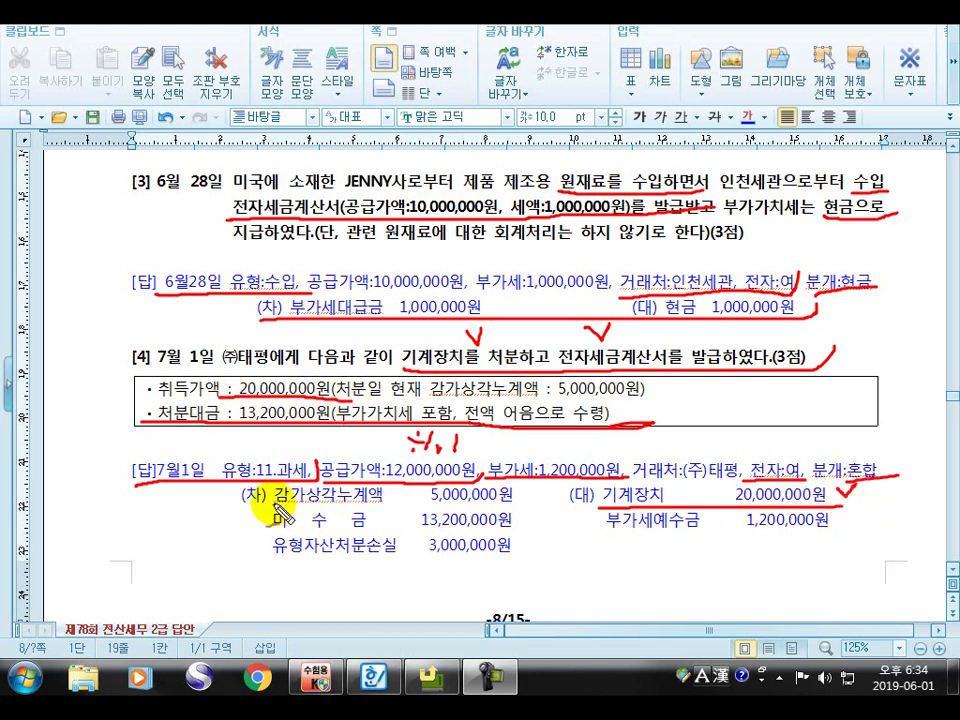
{"action": "left_click_drag", "start_coordinate": [280, 504], "coordinate": [528, 496]}
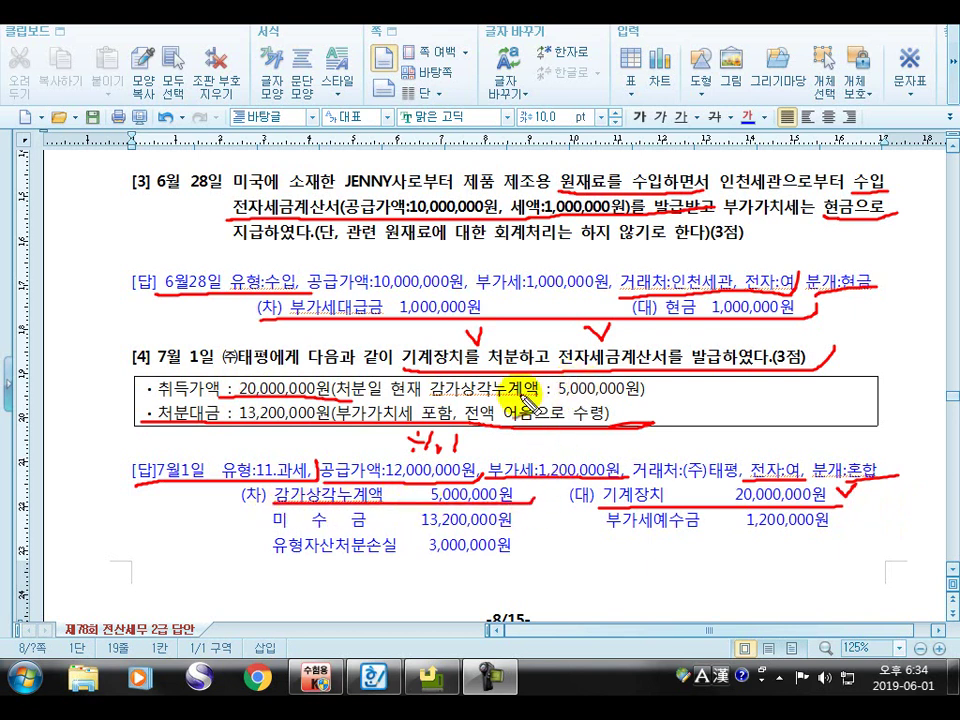
{"action": "left_click_drag", "start_coordinate": [560, 405], "coordinate": [670, 403]}
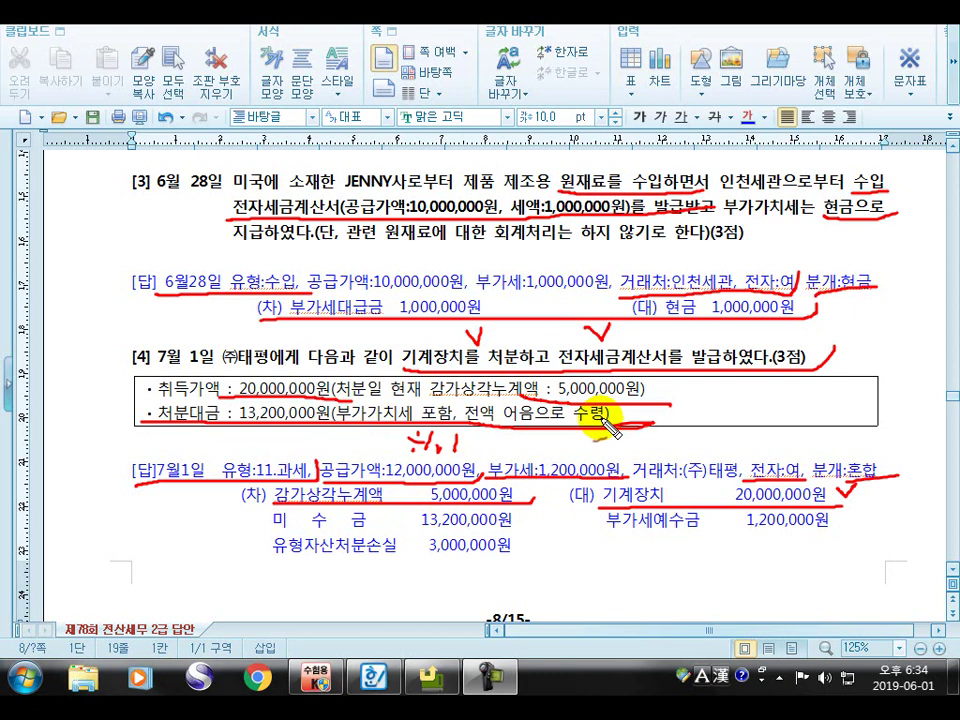
{"action": "left_click_drag", "start_coordinate": [608, 412], "coordinate": [638, 406]}
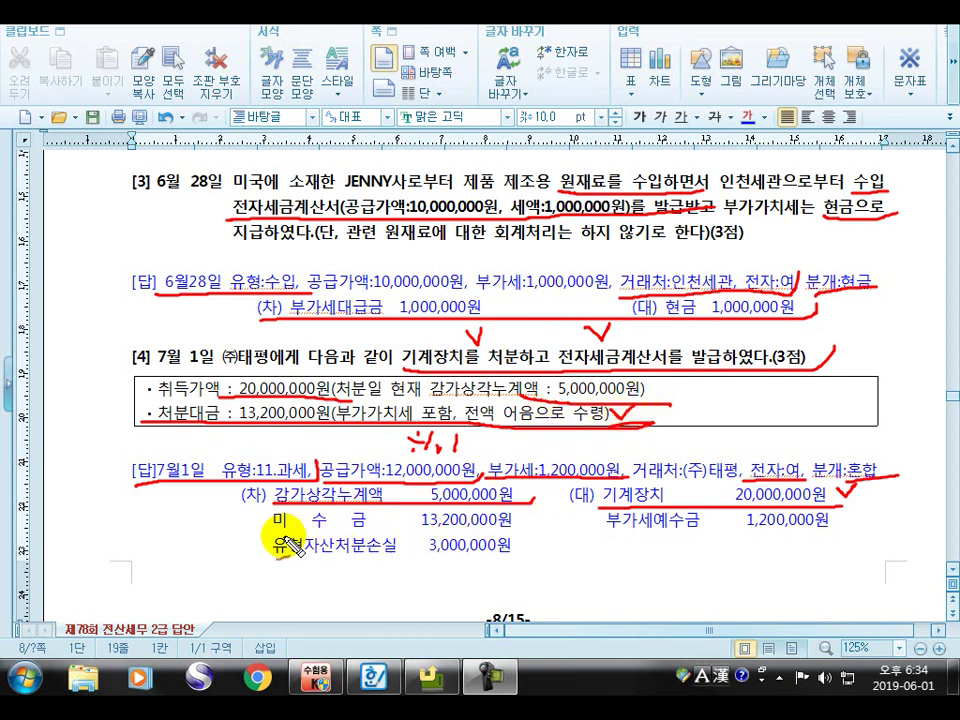
Underline and tick the 미수금 13,200,000원 and 유형자산처분손실 3,000,000원 debit entries
{"action": "left_click_drag", "start_coordinate": [272, 528], "coordinate": [512, 527]}
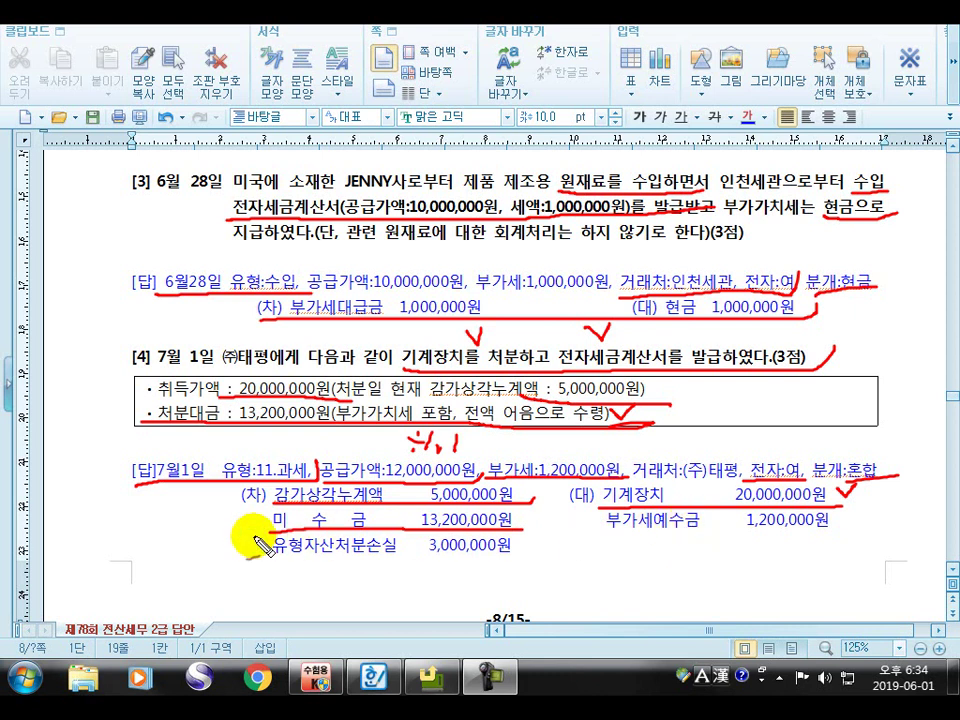
{"action": "left_click_drag", "start_coordinate": [252, 524], "coordinate": [258, 505]}
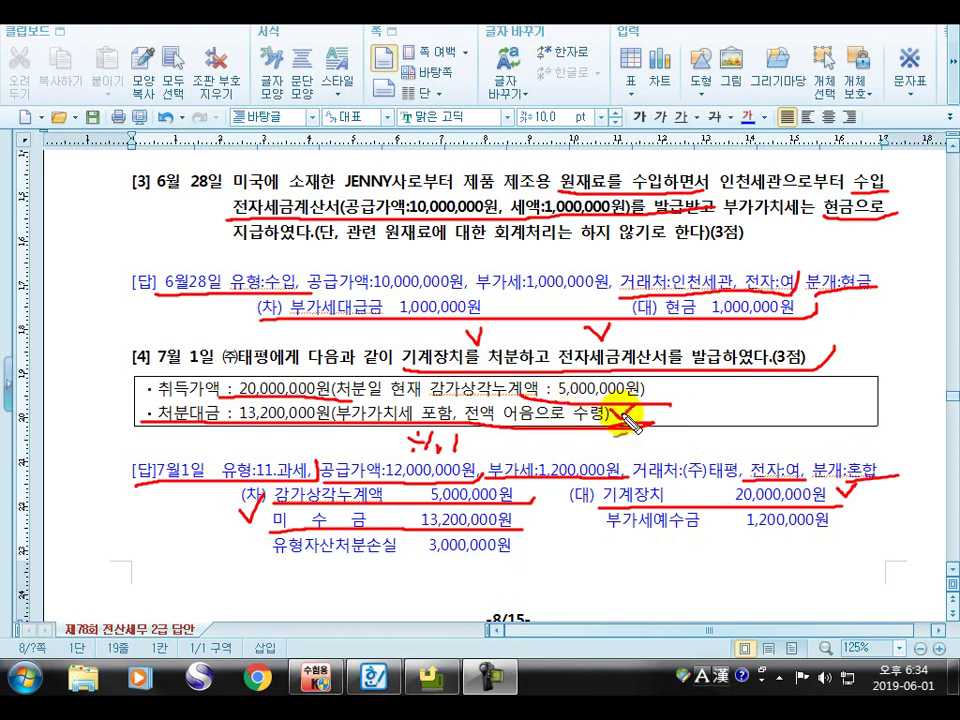
{"action": "left_click_drag", "start_coordinate": [840, 484], "coordinate": [860, 480]}
{"action": "left_click_drag", "start_coordinate": [268, 558], "coordinate": [540, 562]}
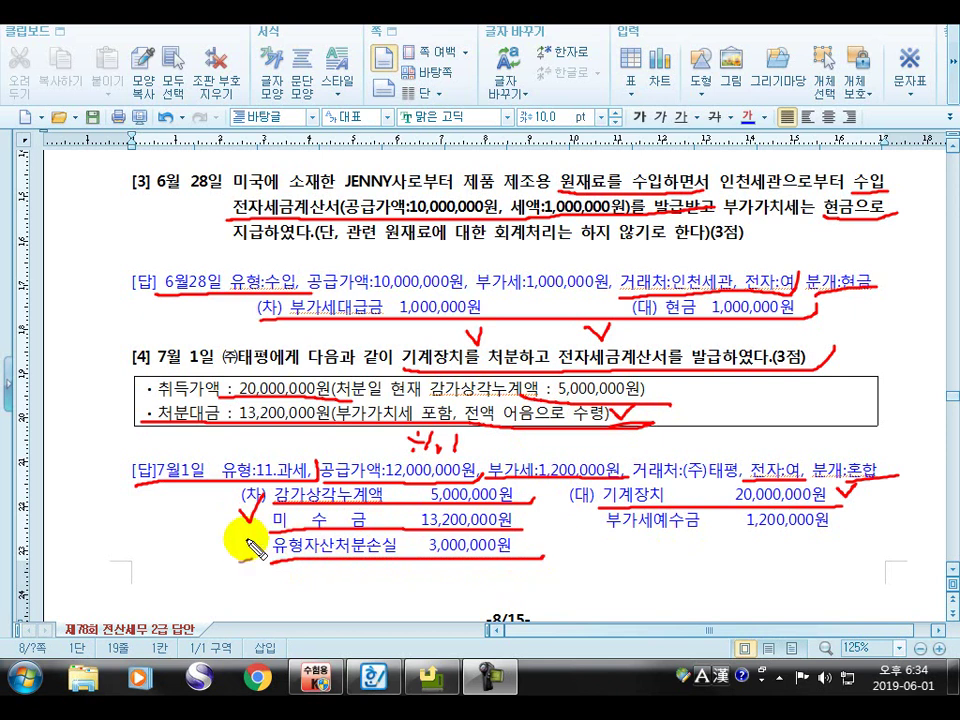
{"action": "left_click_drag", "start_coordinate": [218, 540], "coordinate": [248, 540]}
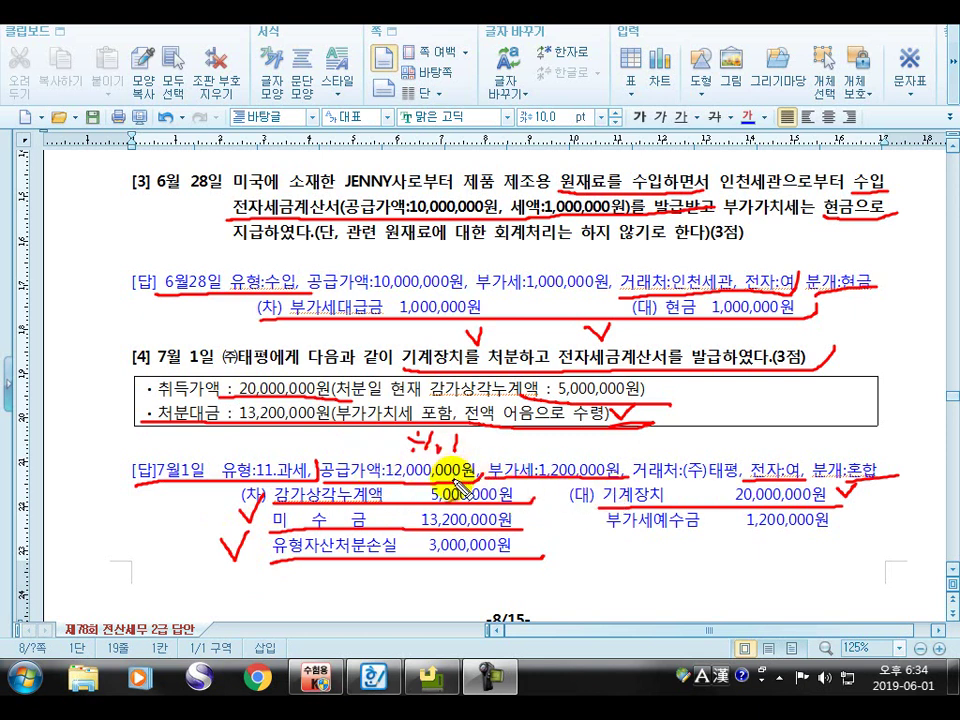
{"action": "left_click_drag", "start_coordinate": [272, 563], "coordinate": [546, 559]}
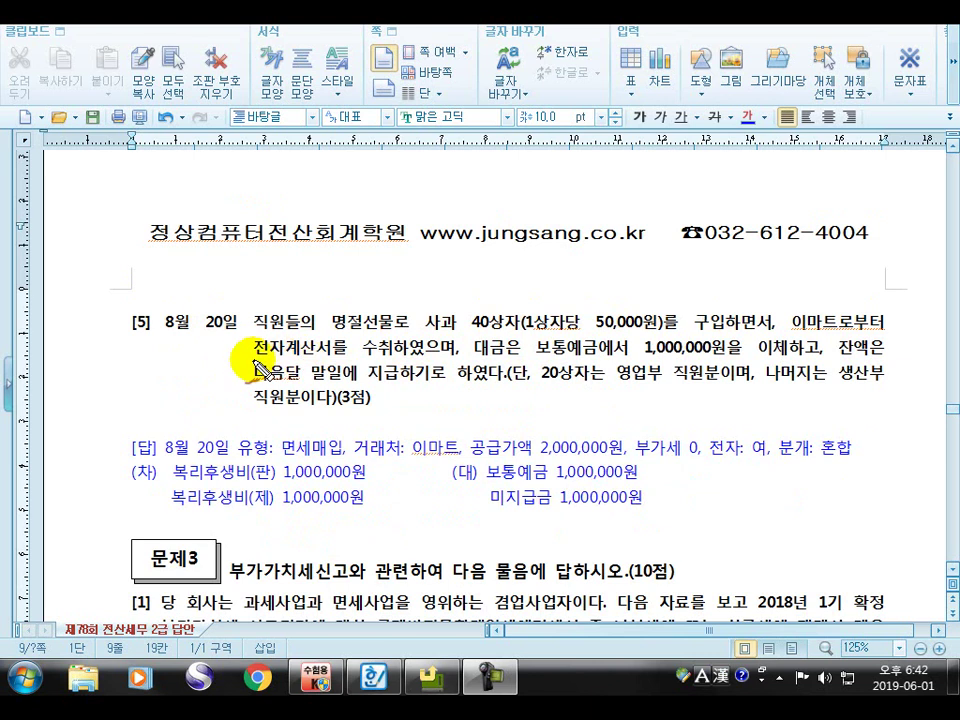
Mark problem [5]'s 사과 40상자 purchase, 8월 20일 date, 50,000원, 면세매입 type and 전자: 여
{"action": "mouse_move", "coordinate": [255, 362]}
{"action": "left_mouse_down"}
{"action": "mouse_move", "coordinate": [420, 364]}
{"action": "mouse_move", "coordinate": [462, 354]}
{"action": "left_mouse_up"}
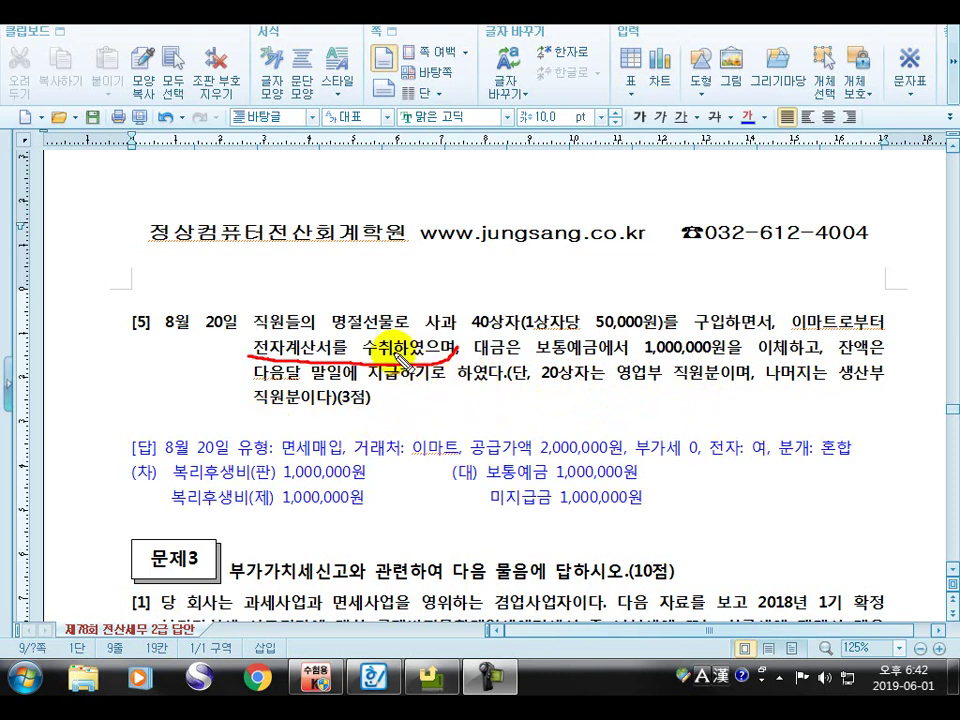
{"action": "left_click_drag", "start_coordinate": [305, 331], "coordinate": [525, 330]}
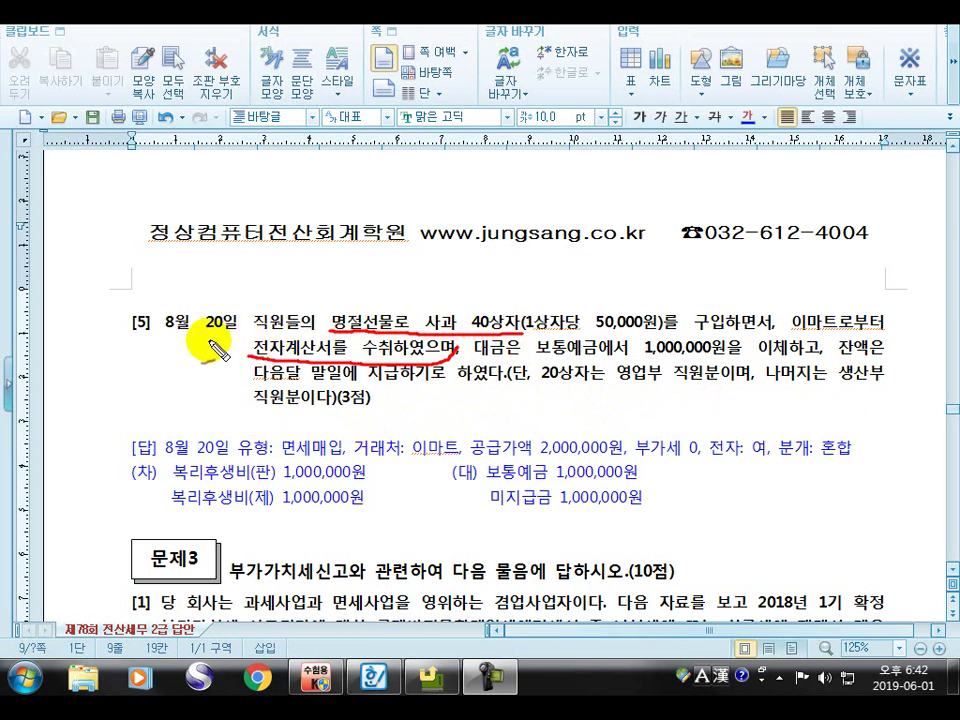
{"action": "left_click_drag", "start_coordinate": [222, 362], "coordinate": [245, 320]}
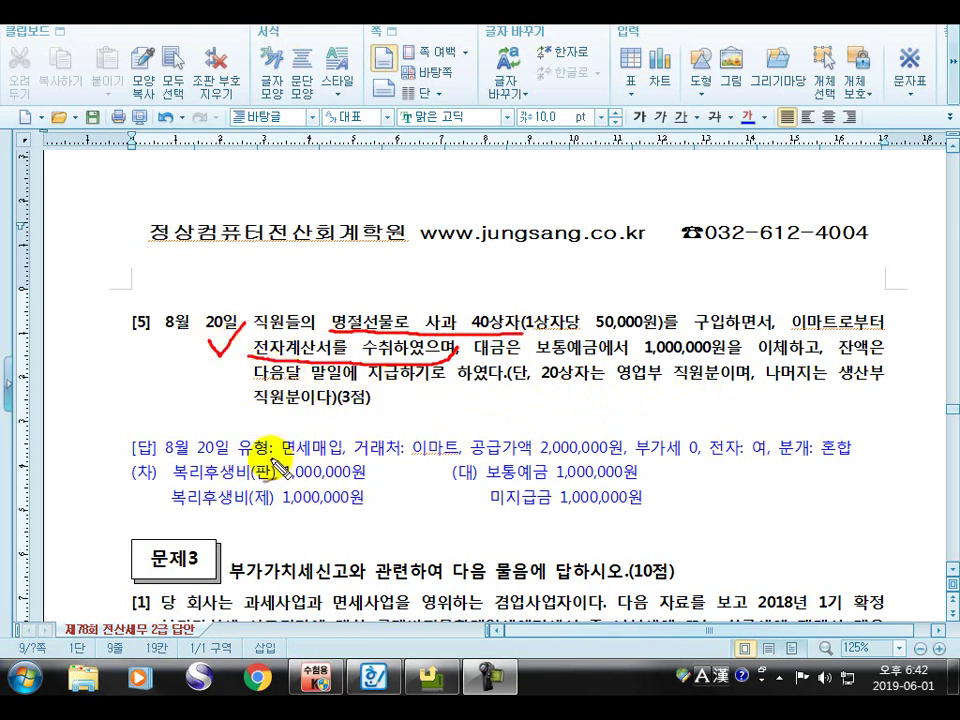
{"action": "mouse_move", "coordinate": [170, 463]}
{"action": "left_mouse_down"}
{"action": "mouse_move", "coordinate": [275, 465]}
{"action": "mouse_move", "coordinate": [355, 452]}
{"action": "left_mouse_up"}
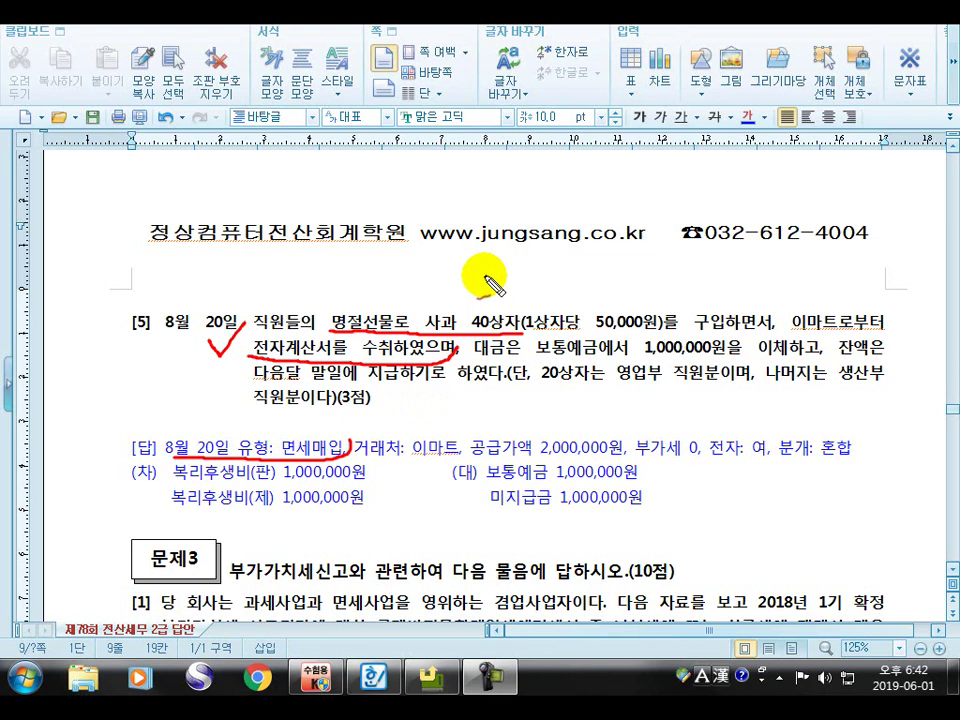
{"action": "left_click_drag", "start_coordinate": [484, 270], "coordinate": [506, 264]}
{"action": "mouse_move", "coordinate": [611, 286]}
{"action": "left_mouse_down"}
{"action": "mouse_move", "coordinate": [625, 313]}
{"action": "mouse_move", "coordinate": [640, 280]}
{"action": "left_mouse_up"}
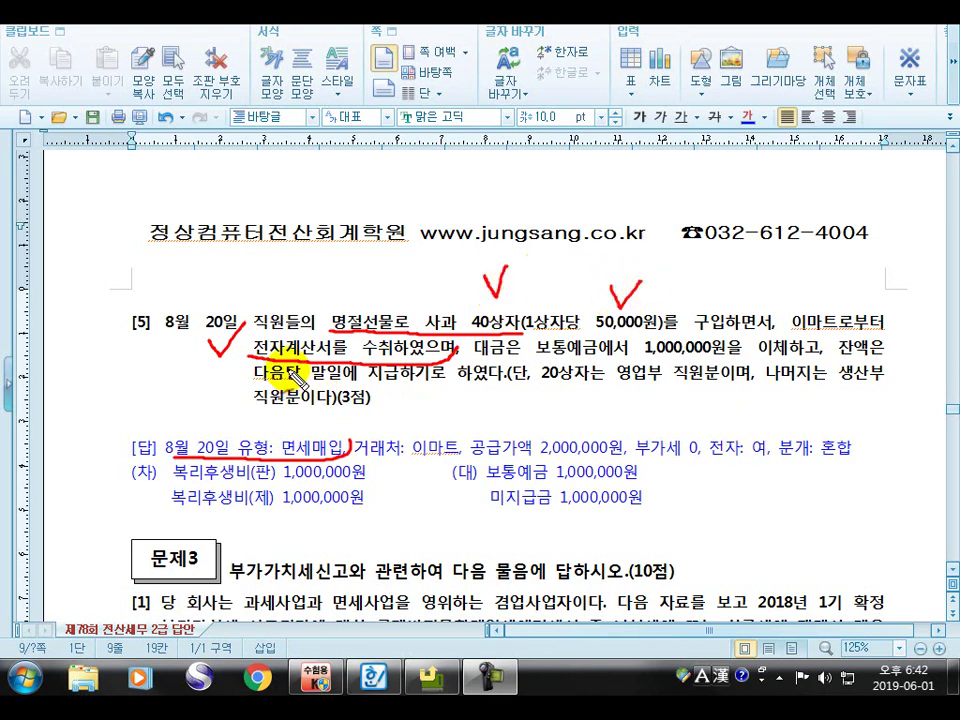
{"action": "left_click_drag", "start_coordinate": [708, 465], "coordinate": [772, 470]}
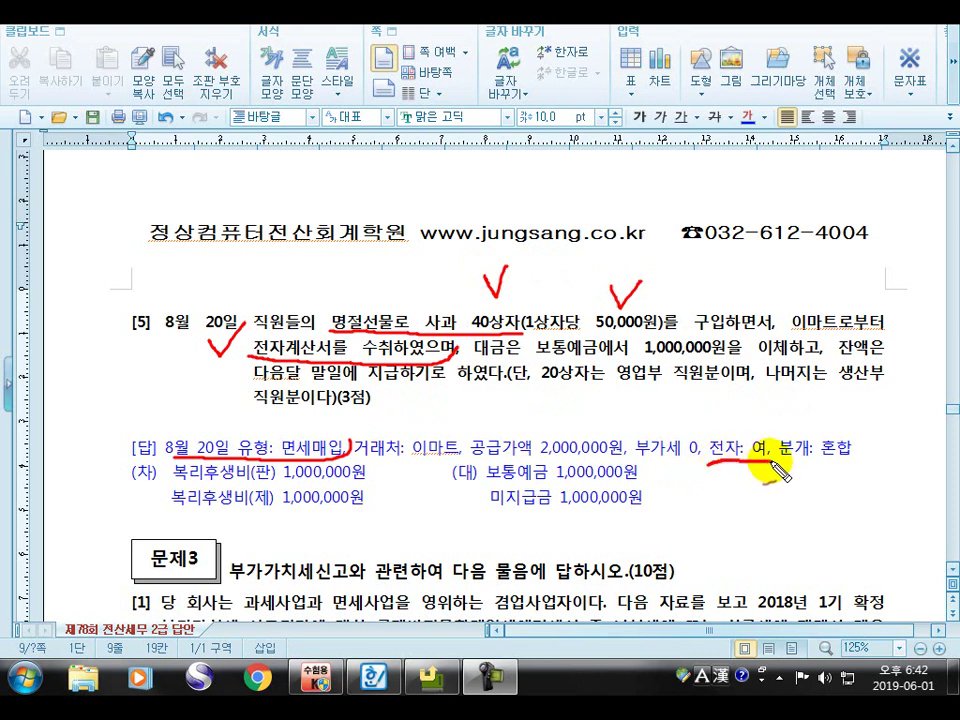
Underline the payment clauses, 보통예금/미지급금 credits, 분개: 혼합 and the 20상자는 영업부 직원분이며 clause
{"action": "left_click_drag", "start_coordinate": [546, 362], "coordinate": [802, 358]}
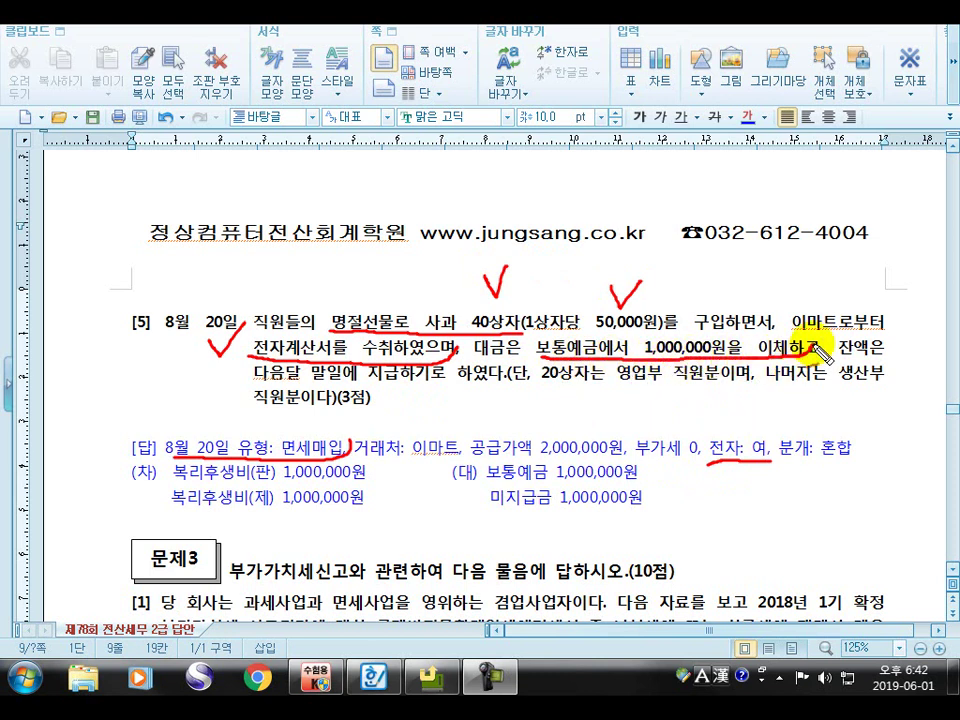
{"action": "left_click_drag", "start_coordinate": [257, 388], "coordinate": [541, 392]}
{"action": "left_click_drag", "start_coordinate": [482, 481], "coordinate": [637, 480]}
{"action": "mouse_move", "coordinate": [488, 512]}
{"action": "left_mouse_down"}
{"action": "mouse_move", "coordinate": [640, 514]}
{"action": "mouse_move", "coordinate": [661, 494]}
{"action": "left_mouse_up"}
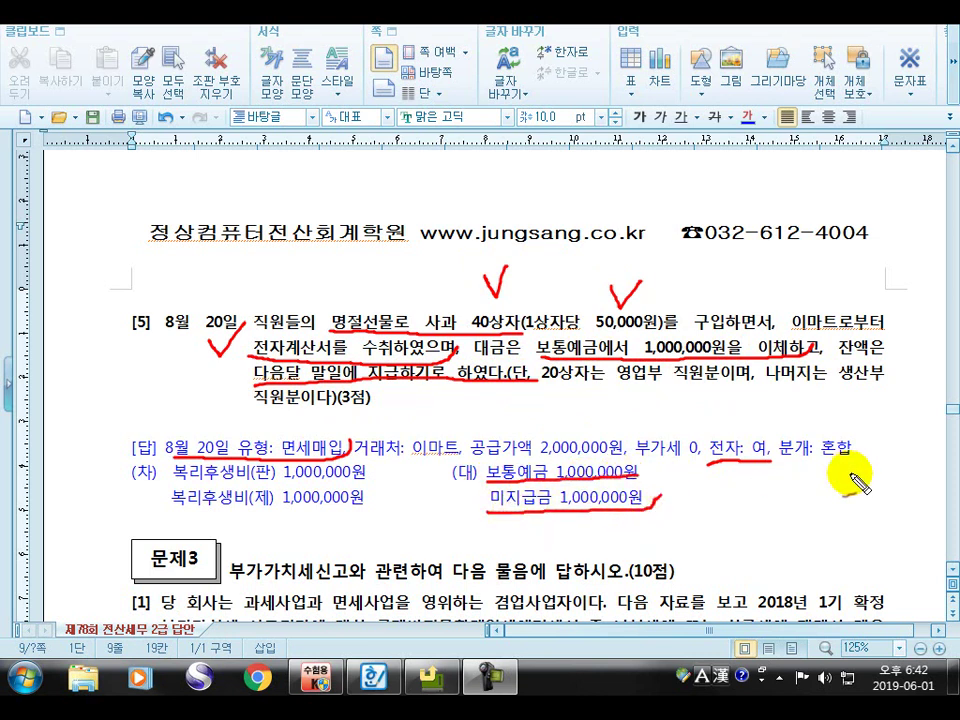
{"action": "left_click_drag", "start_coordinate": [795, 463], "coordinate": [871, 463]}
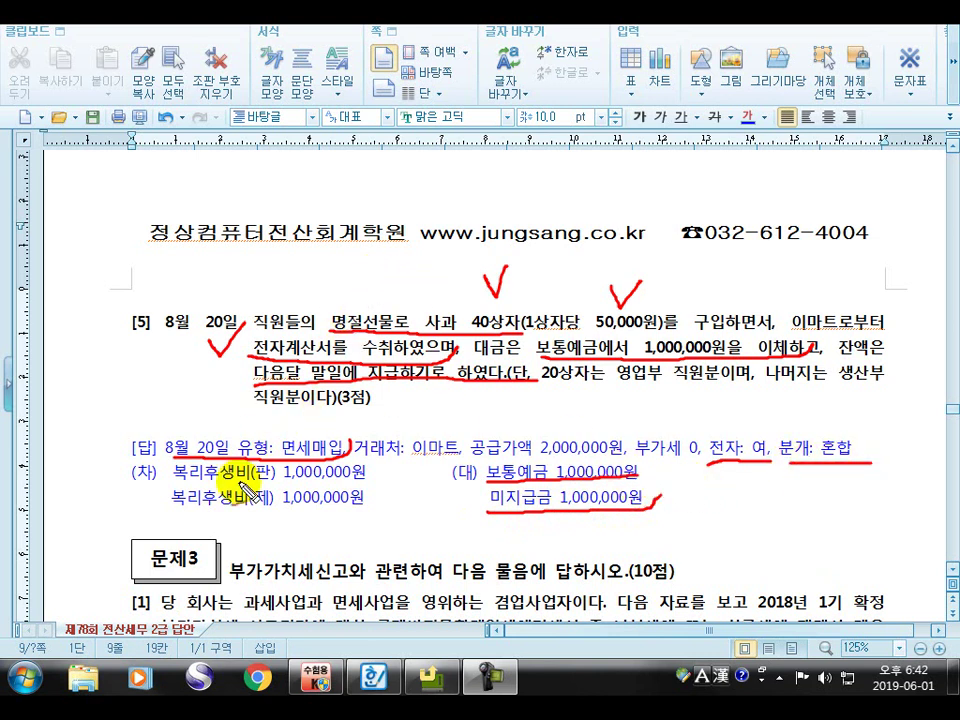
{"action": "left_click_drag", "start_coordinate": [172, 487], "coordinate": [390, 488]}
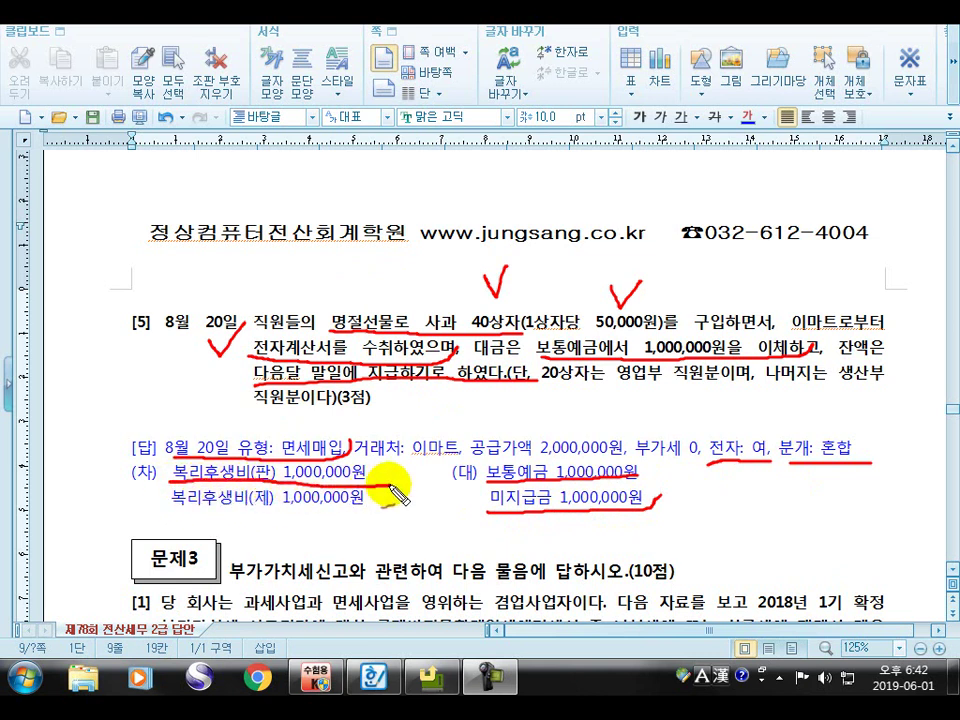
{"action": "left_click_drag", "start_coordinate": [546, 392], "coordinate": [747, 392]}
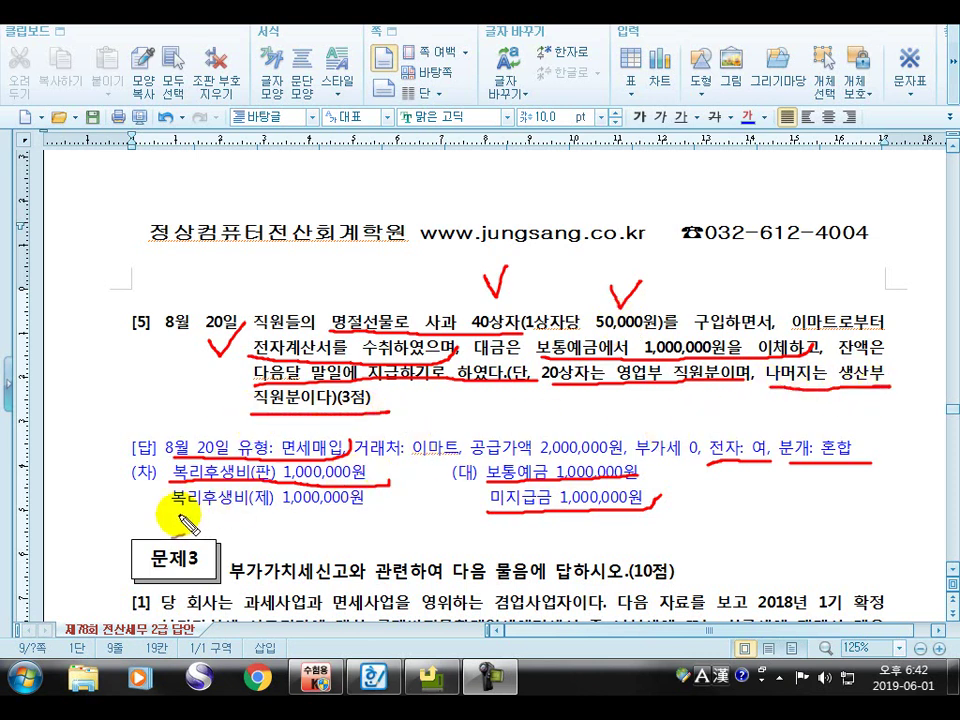
{"action": "left_click_drag", "start_coordinate": [162, 509], "coordinate": [390, 508]}
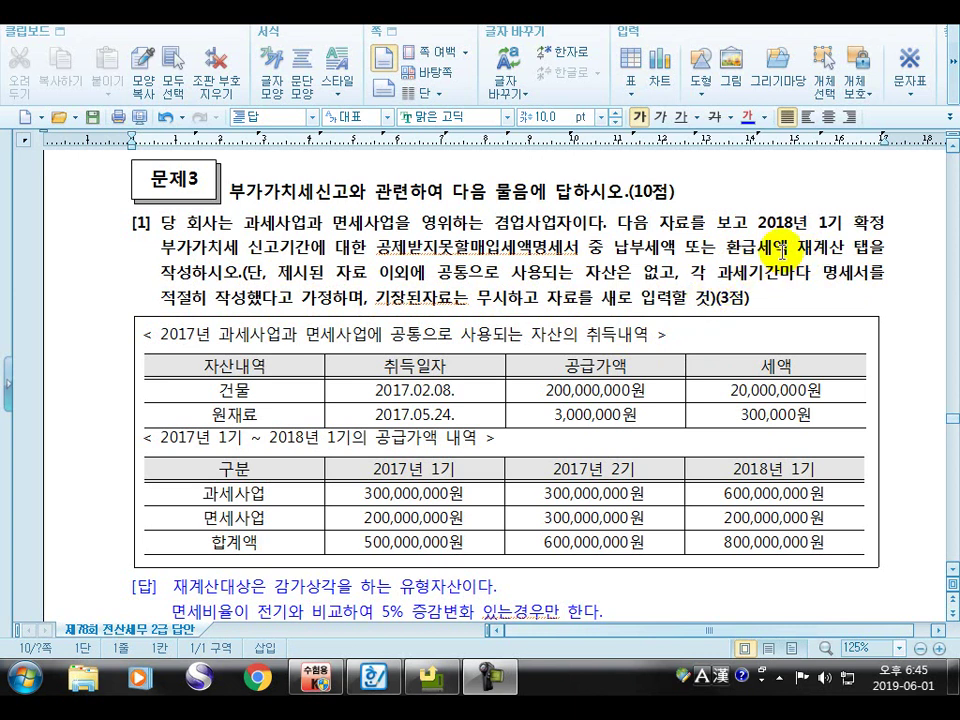
Highlight 재계산 탭, 원재료, 건물, and the answer's depreciable-asset and 면세비율이 전기와 phrases
{"action": "left_click_drag", "start_coordinate": [798, 246], "coordinate": [876, 250]}
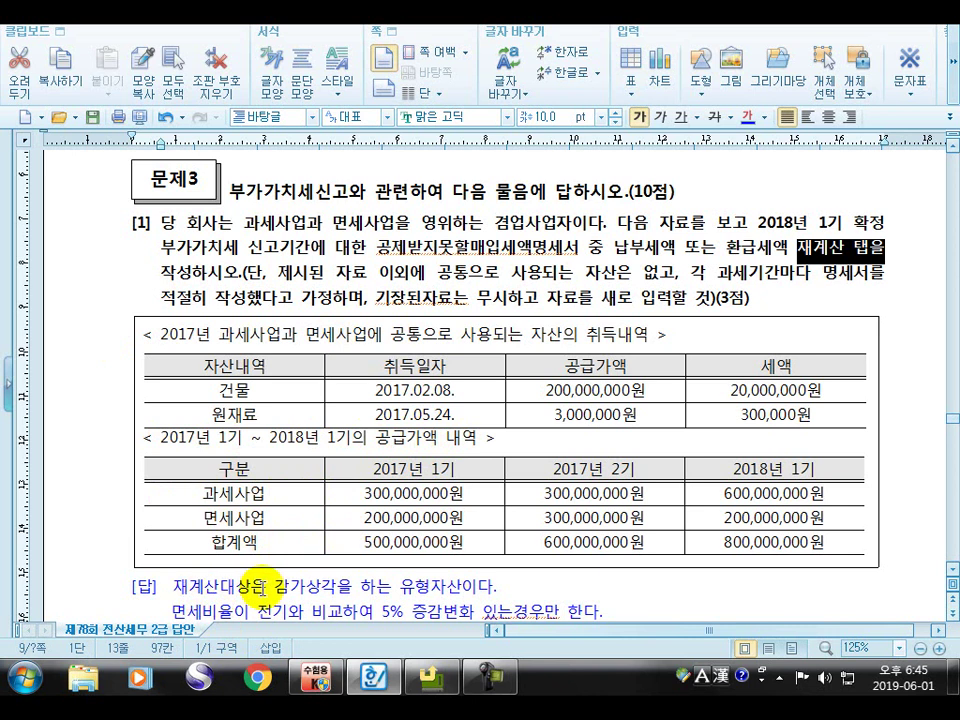
{"action": "left_click_drag", "start_coordinate": [278, 586], "coordinate": [498, 587]}
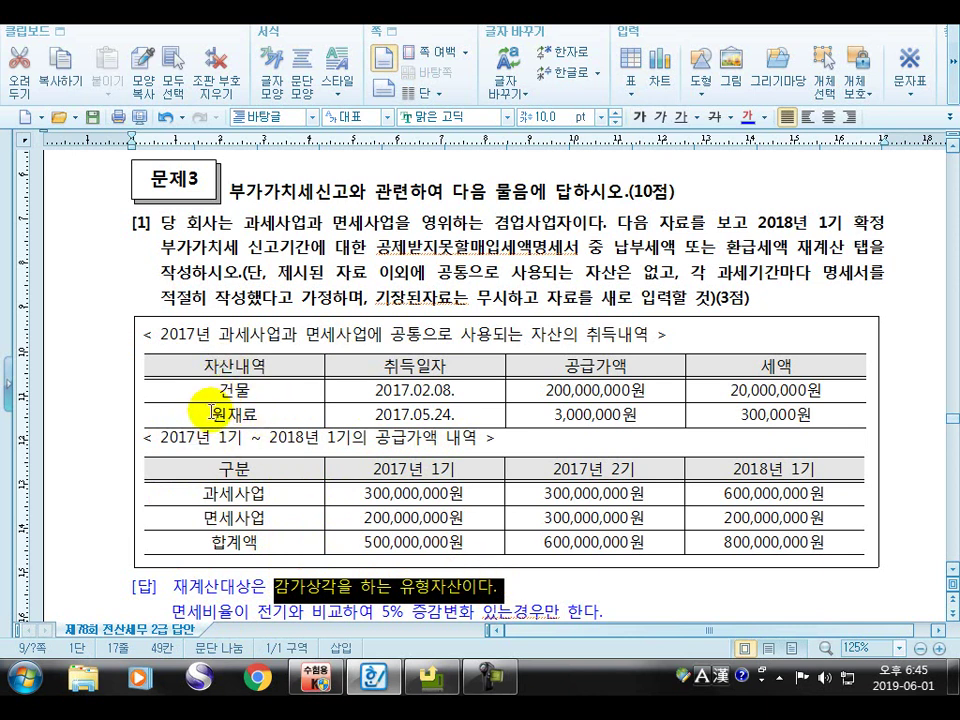
{"action": "left_click_drag", "start_coordinate": [209, 413], "coordinate": [275, 418]}
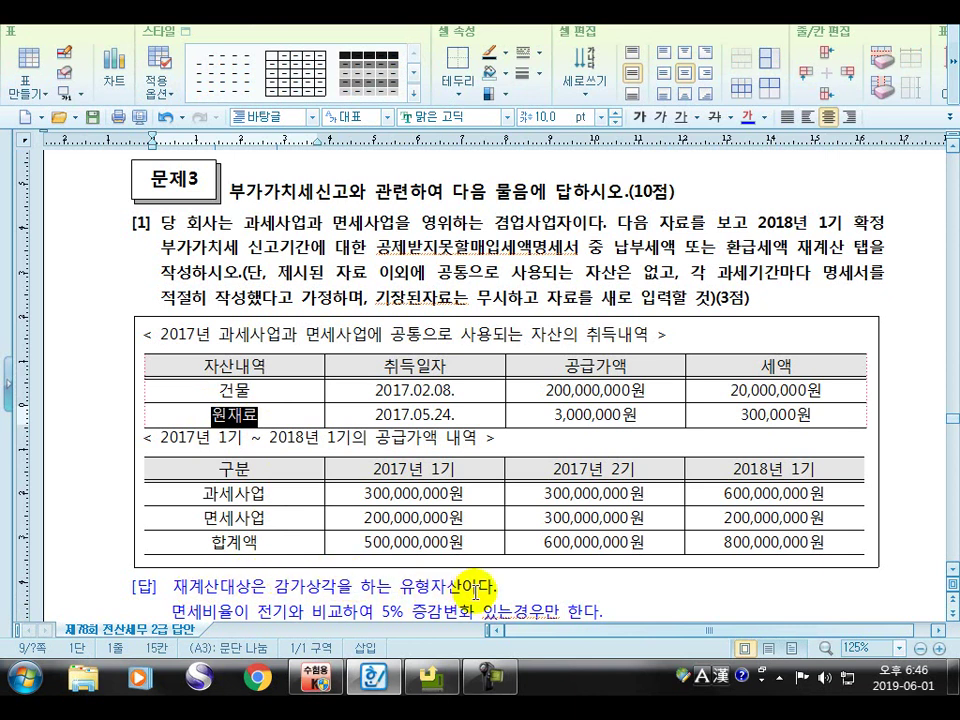
{"action": "double_click", "coordinate": [212, 387]}
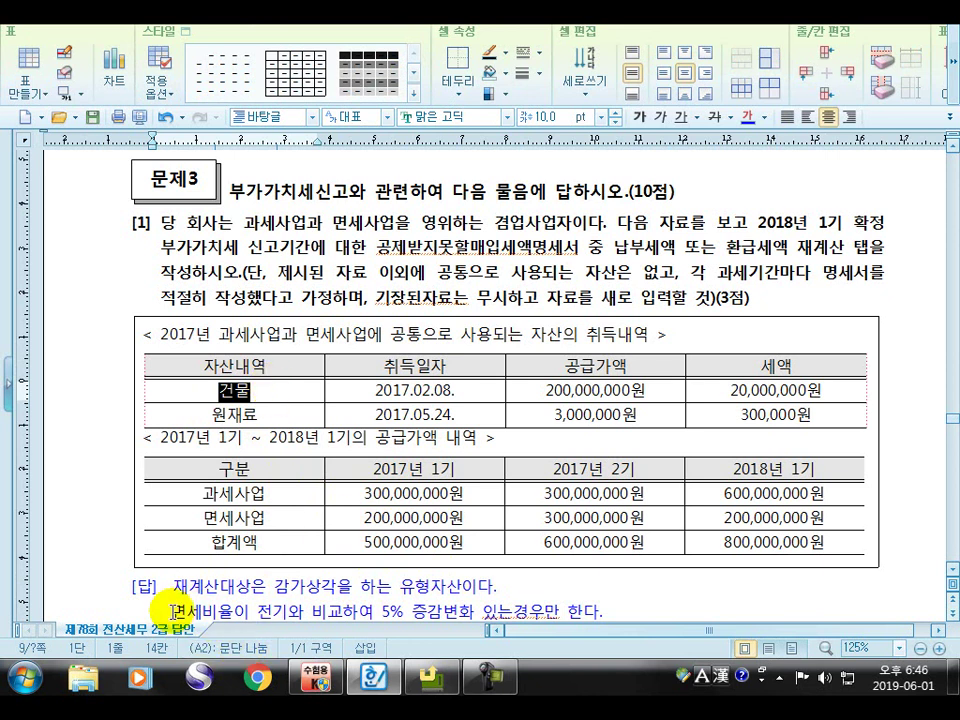
{"action": "left_click_drag", "start_coordinate": [170, 610], "coordinate": [618, 615]}
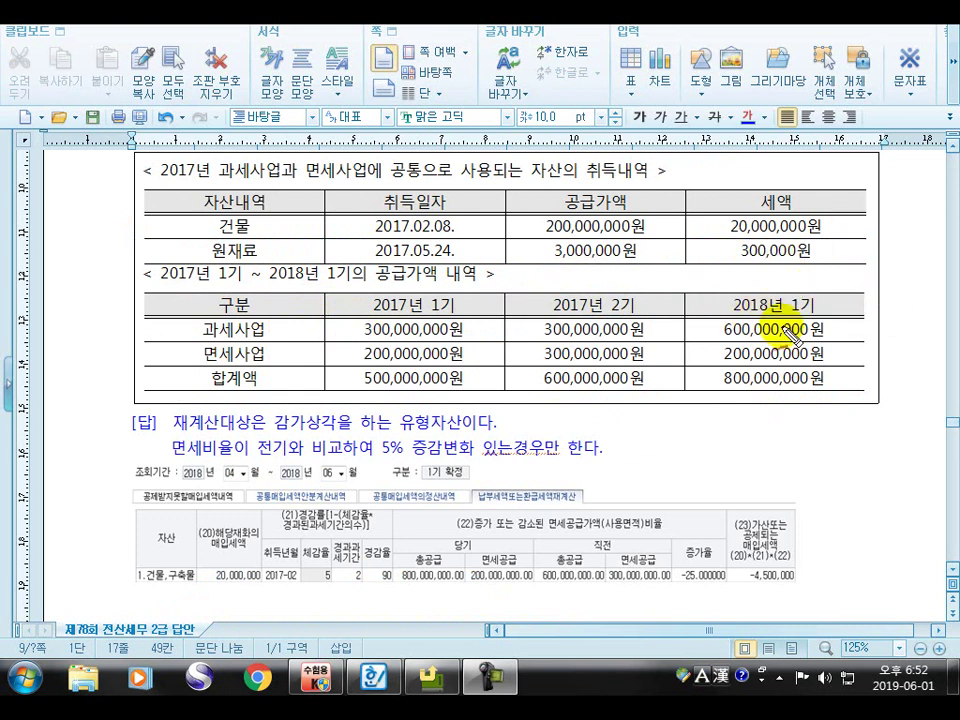
Label the columns 당기/전기 and mark exempt amounts with 25%, 50% ratios and -25% change
{"action": "mouse_move", "coordinate": [793, 269]}
{"action": "left_mouse_down"}
{"action": "mouse_move", "coordinate": [845, 276]}
{"action": "mouse_move", "coordinate": [845, 296]}
{"action": "left_mouse_up"}
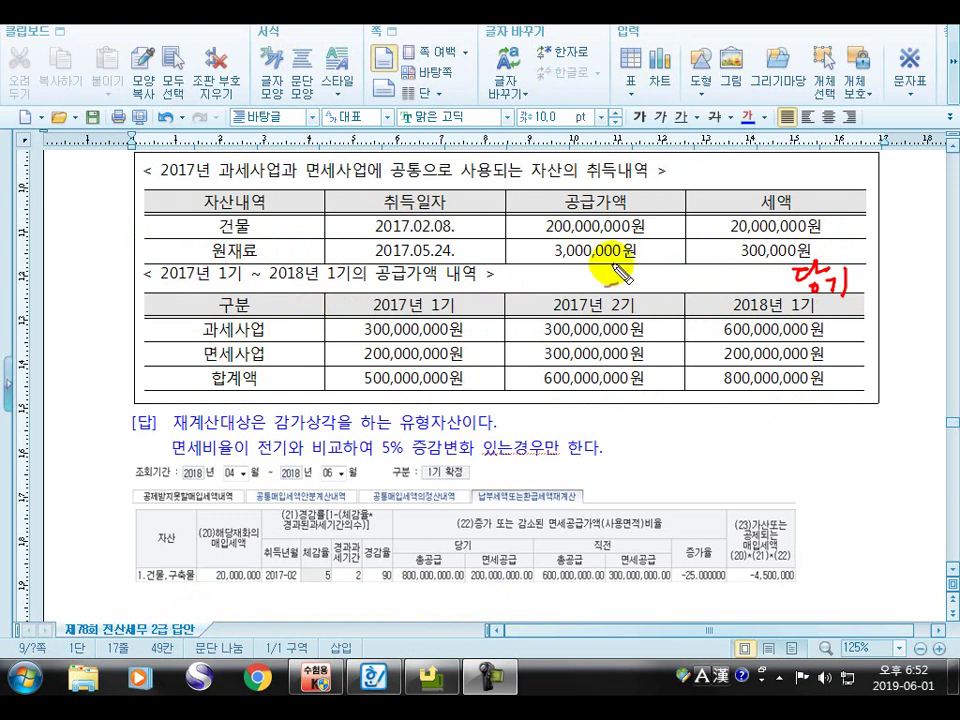
{"action": "mouse_move", "coordinate": [609, 273]}
{"action": "left_mouse_down"}
{"action": "mouse_move", "coordinate": [621, 279]}
{"action": "mouse_move", "coordinate": [654, 253]}
{"action": "mouse_move", "coordinate": [632, 300]}
{"action": "mouse_move", "coordinate": [657, 291]}
{"action": "left_mouse_up"}
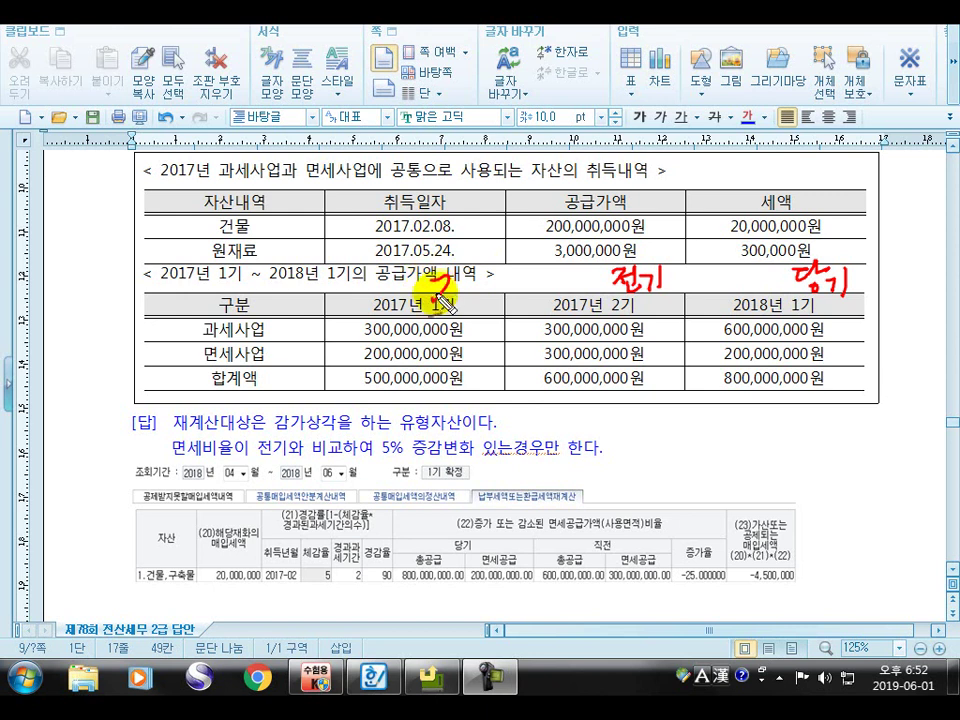
{"action": "mouse_move", "coordinate": [432, 284]}
{"action": "left_mouse_down"}
{"action": "mouse_move", "coordinate": [499, 294]}
{"action": "mouse_move", "coordinate": [512, 328]}
{"action": "left_mouse_up"}
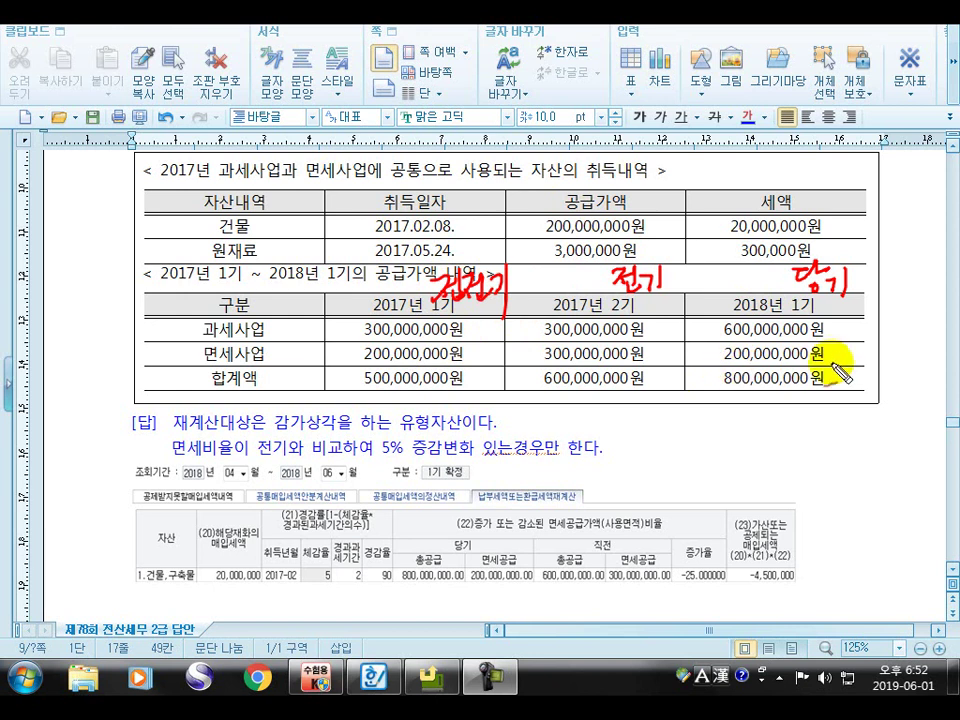
{"action": "mouse_move", "coordinate": [699, 350]}
{"action": "left_mouse_down"}
{"action": "mouse_move", "coordinate": [703, 361]}
{"action": "mouse_move", "coordinate": [716, 342]}
{"action": "mouse_move", "coordinate": [716, 371]}
{"action": "left_mouse_up"}
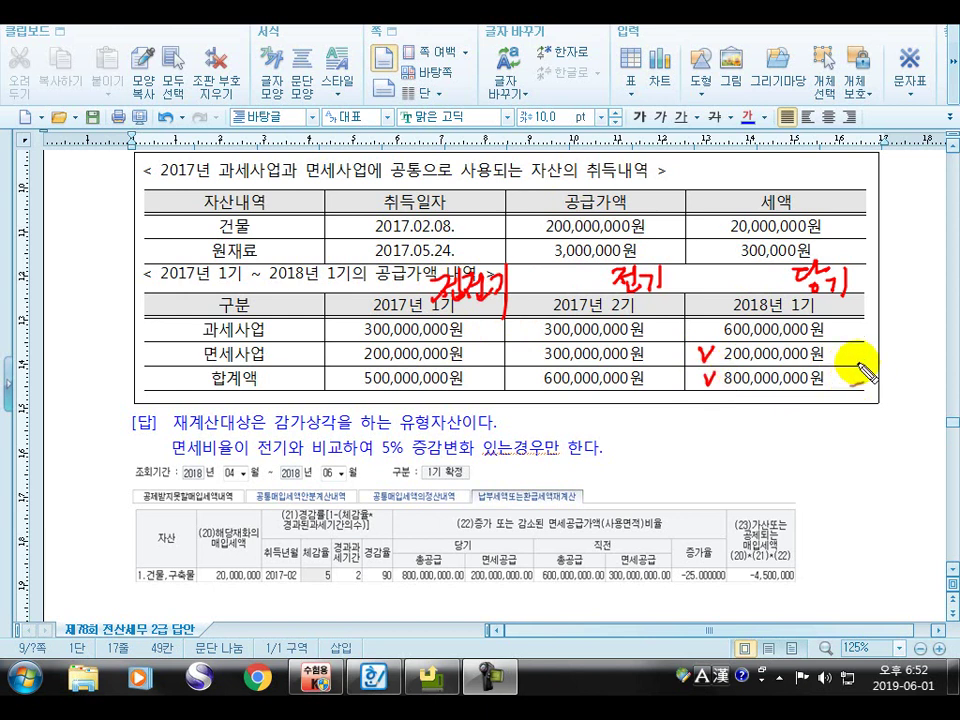
{"action": "mouse_move", "coordinate": [776, 418]}
{"action": "left_mouse_down"}
{"action": "mouse_move", "coordinate": [796, 418]}
{"action": "mouse_move", "coordinate": [813, 400]}
{"action": "mouse_move", "coordinate": [822, 437]}
{"action": "mouse_move", "coordinate": [843, 420]}
{"action": "left_mouse_up"}
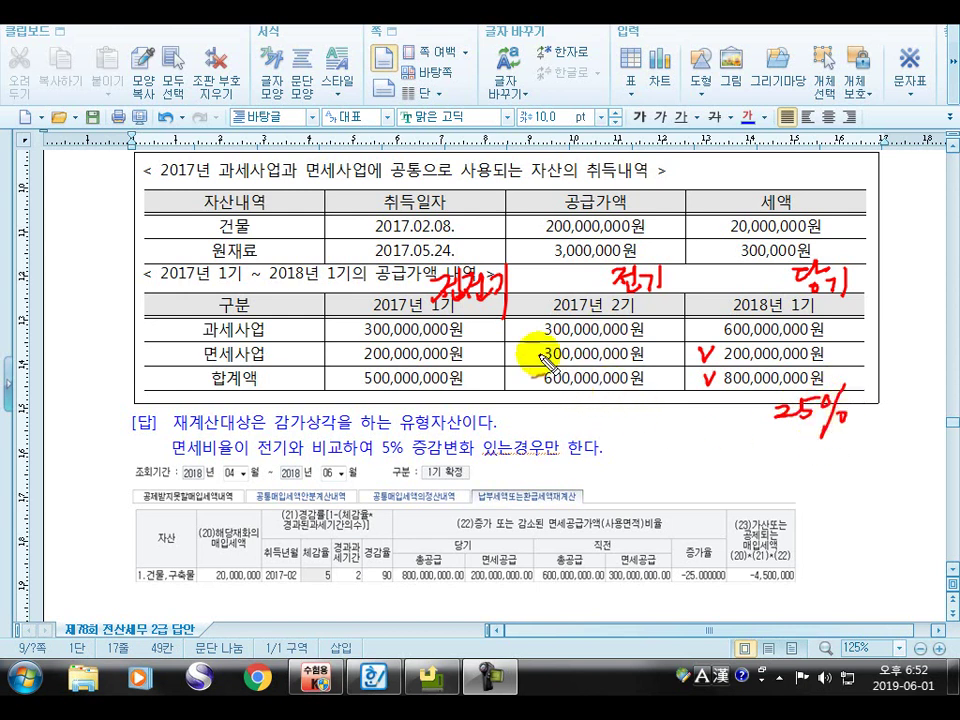
{"action": "mouse_move", "coordinate": [531, 356]}
{"action": "left_mouse_down"}
{"action": "mouse_move", "coordinate": [541, 345]}
{"action": "mouse_move", "coordinate": [537, 370]}
{"action": "left_mouse_up"}
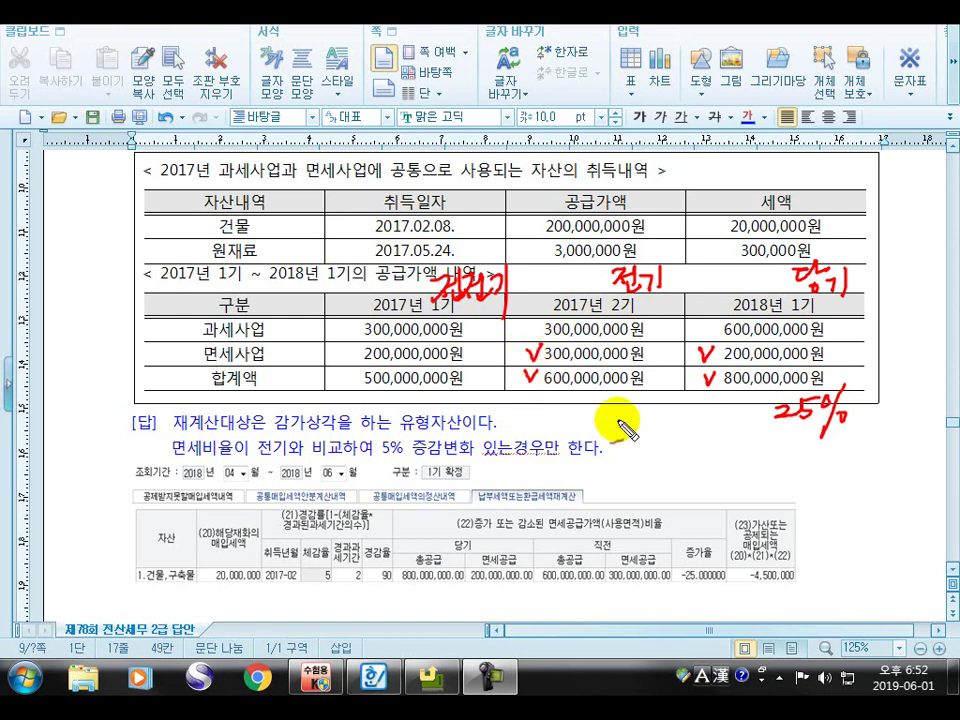
{"action": "left_click_drag", "start_coordinate": [594, 418], "coordinate": [590, 414]}
{"action": "mouse_move", "coordinate": [595, 398]}
{"action": "left_mouse_down"}
{"action": "mouse_move", "coordinate": [611, 398]}
{"action": "mouse_move", "coordinate": [621, 422]}
{"action": "mouse_move", "coordinate": [619, 396]}
{"action": "left_mouse_up"}
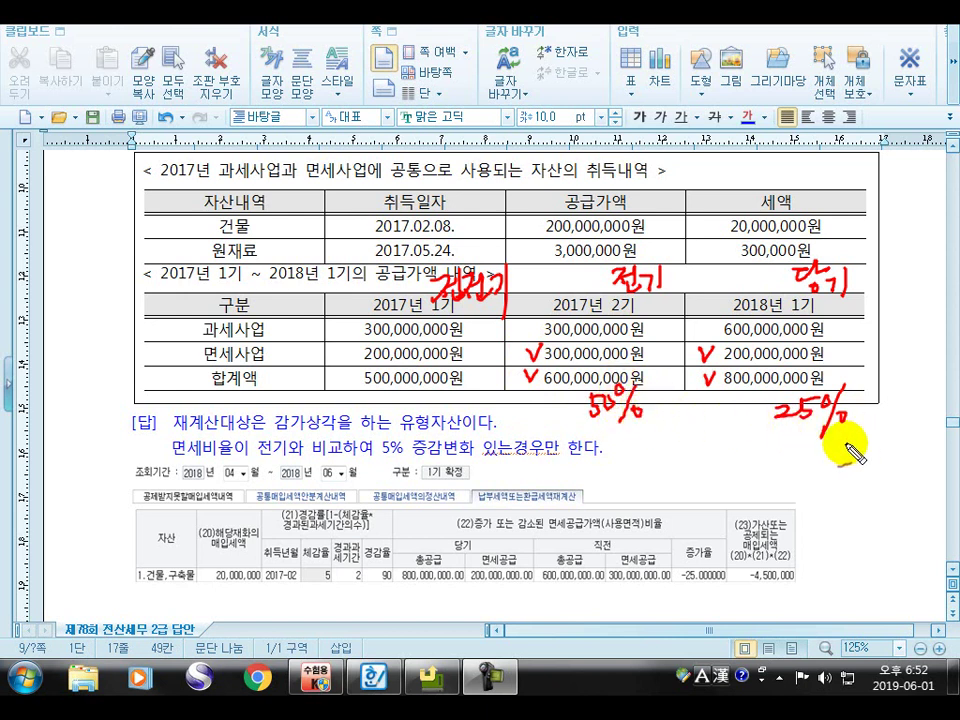
{"action": "mouse_move", "coordinate": [704, 447]}
{"action": "left_mouse_down"}
{"action": "mouse_move", "coordinate": [750, 450]}
{"action": "mouse_move", "coordinate": [763, 431]}
{"action": "mouse_move", "coordinate": [786, 466]}
{"action": "left_mouse_up"}
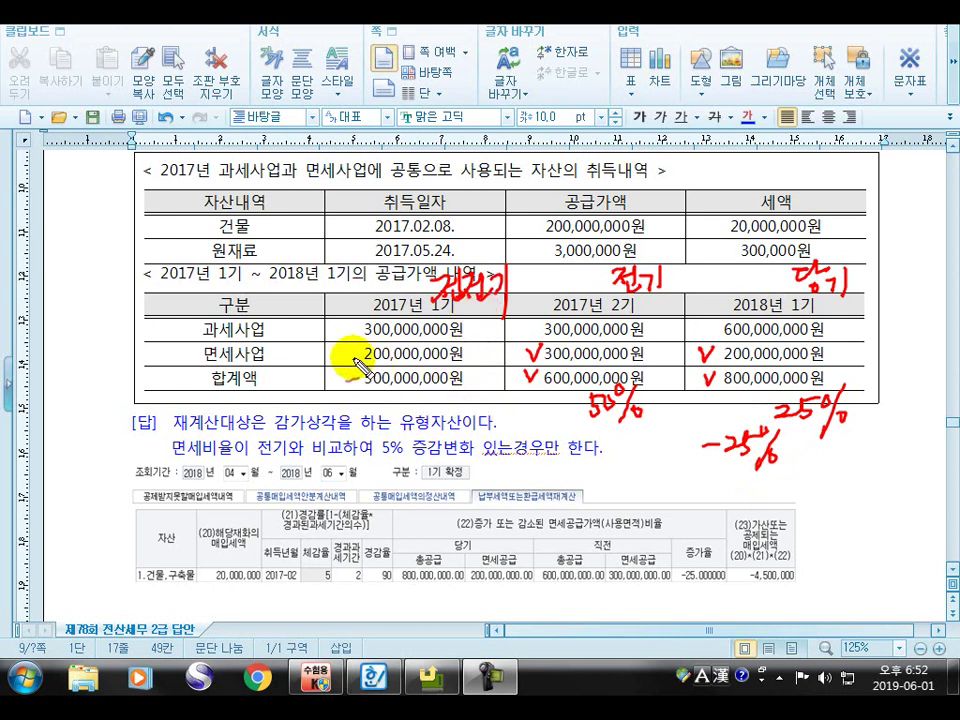
Check 2017년 1기's 200,000,000원 and 500,000,000원 with 40%, then circle 전기/당기 and add an arrow
{"action": "left_click_drag", "start_coordinate": [336, 357], "coordinate": [345, 340]}
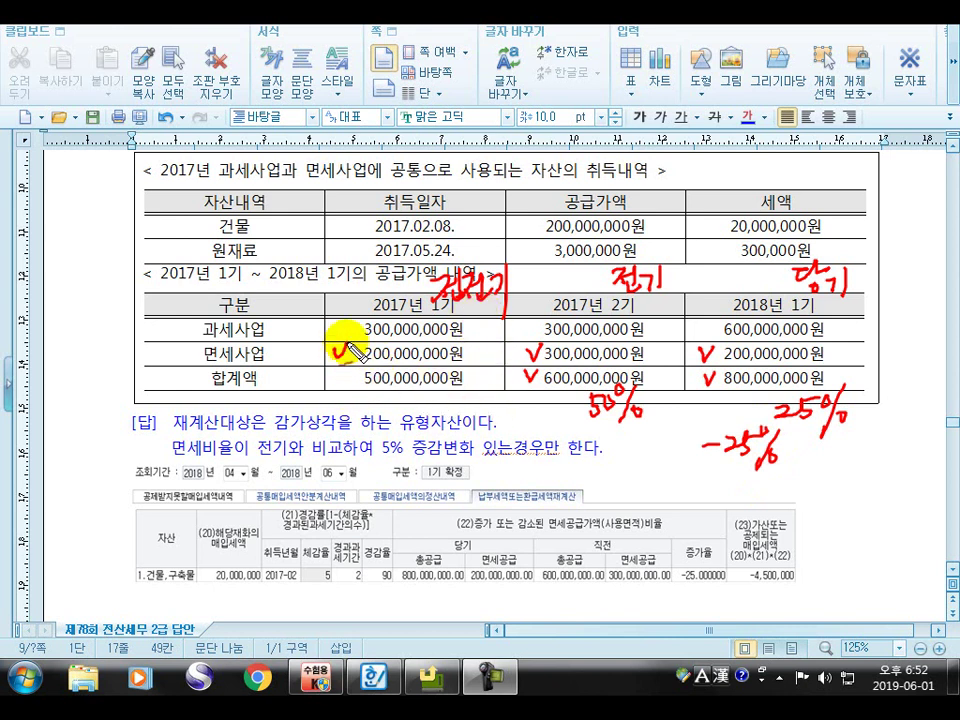
{"action": "left_click_drag", "start_coordinate": [340, 384], "coordinate": [352, 368]}
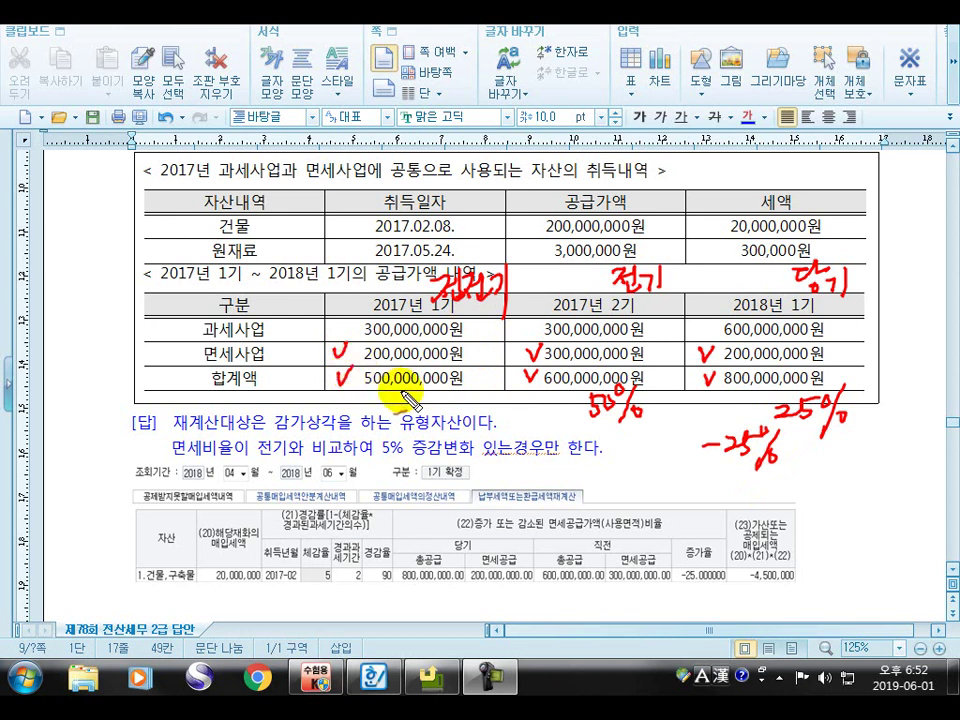
{"action": "left_click_drag", "start_coordinate": [403, 392], "coordinate": [462, 405]}
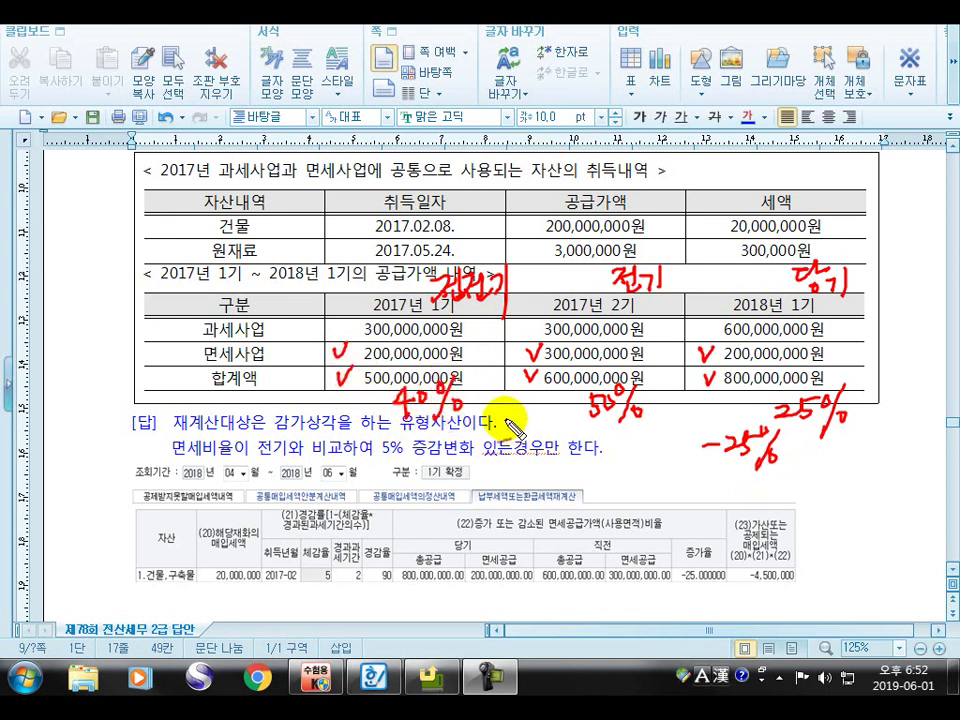
{"action": "mouse_move", "coordinate": [515, 422]}
{"action": "left_mouse_down"}
{"action": "mouse_move", "coordinate": [530, 402]}
{"action": "mouse_move", "coordinate": [528, 418]}
{"action": "left_mouse_up"}
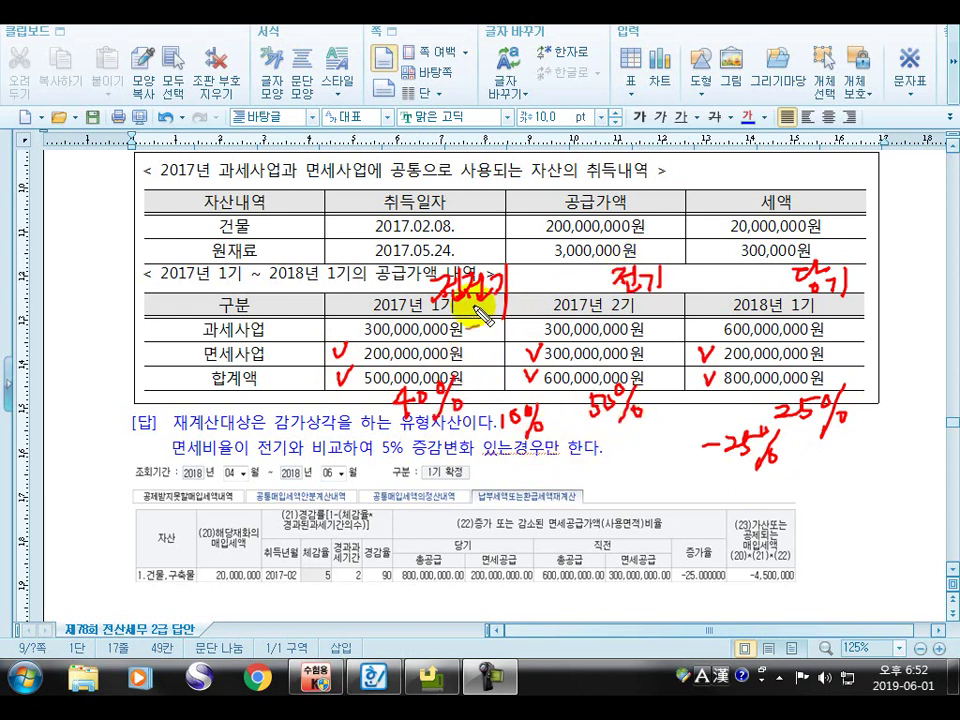
{"action": "mouse_move", "coordinate": [495, 334]}
{"action": "left_mouse_down"}
{"action": "mouse_move", "coordinate": [479, 358]}
{"action": "mouse_move", "coordinate": [496, 357]}
{"action": "left_mouse_up"}
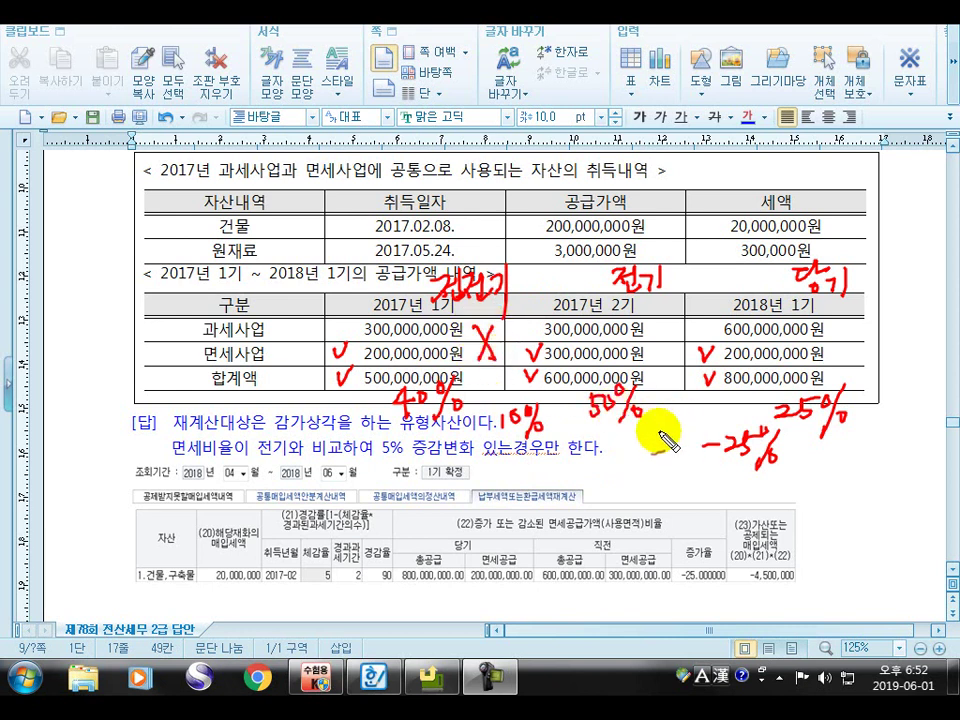
{"action": "mouse_move", "coordinate": [670, 292]}
{"action": "left_mouse_down"}
{"action": "mouse_move", "coordinate": [605, 275]}
{"action": "mouse_move", "coordinate": [670, 279]}
{"action": "left_mouse_up"}
{"action": "mouse_move", "coordinate": [792, 290]}
{"action": "left_mouse_down"}
{"action": "mouse_move", "coordinate": [857, 257]}
{"action": "mouse_move", "coordinate": [846, 311]}
{"action": "left_mouse_up"}
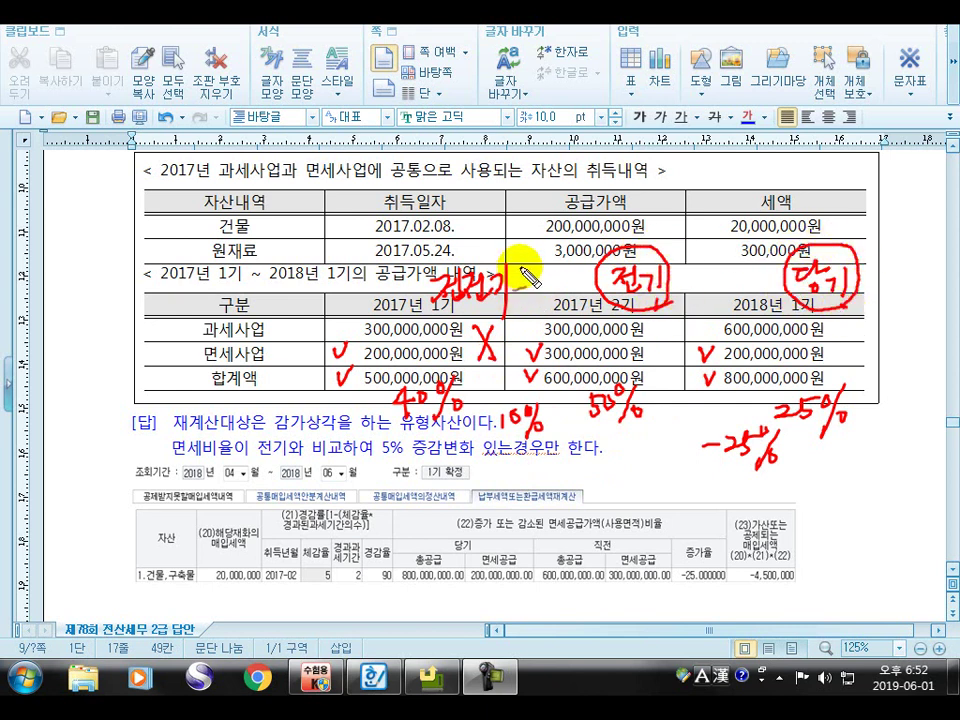
{"action": "left_click_drag", "start_coordinate": [553, 262], "coordinate": [575, 290]}
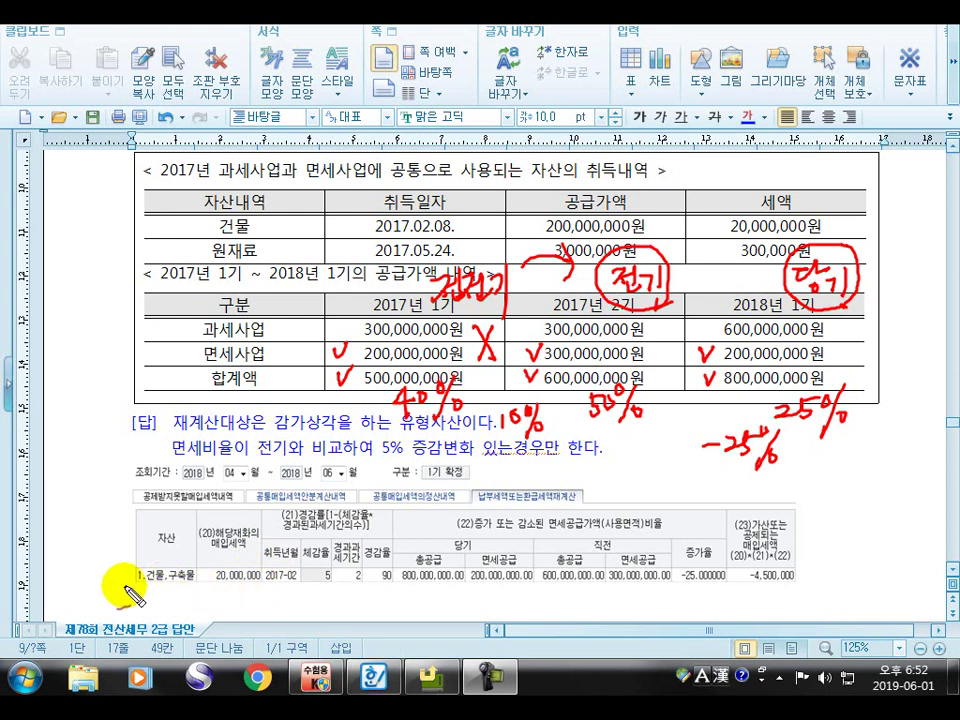
Underline 건물,구축물, 20,000,000 and 2017-02 in the screenshot, and circle the 5, 2, 90 rates
{"action": "left_click_drag", "start_coordinate": [126, 586], "coordinate": [190, 589]}
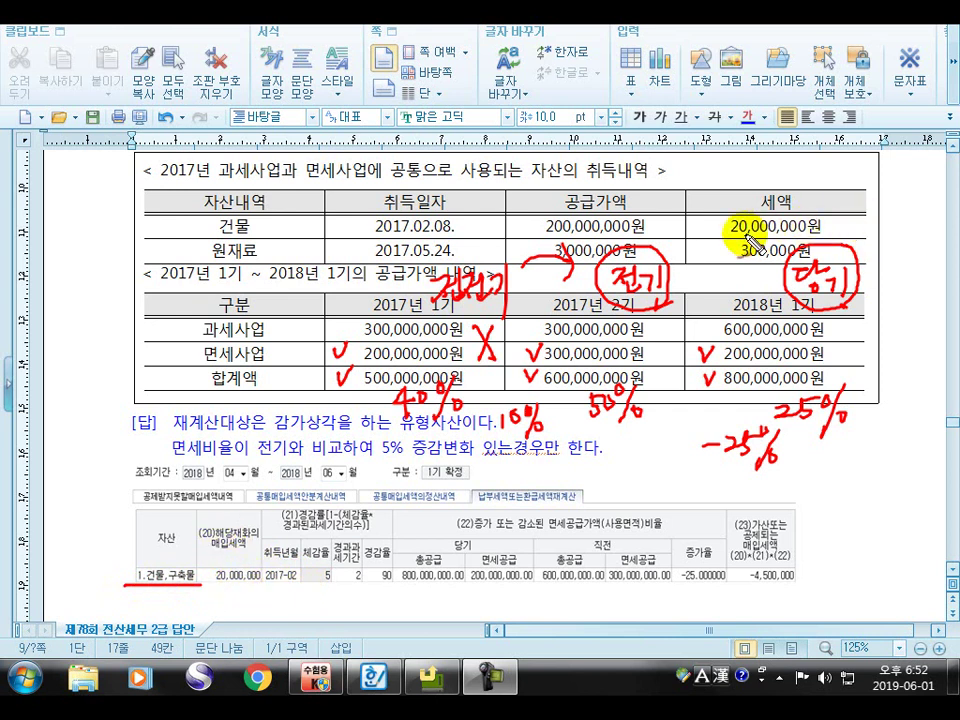
{"action": "mouse_move", "coordinate": [699, 210]}
{"action": "left_mouse_down"}
{"action": "mouse_move", "coordinate": [708, 229]}
{"action": "mouse_move", "coordinate": [724, 189]}
{"action": "left_mouse_up"}
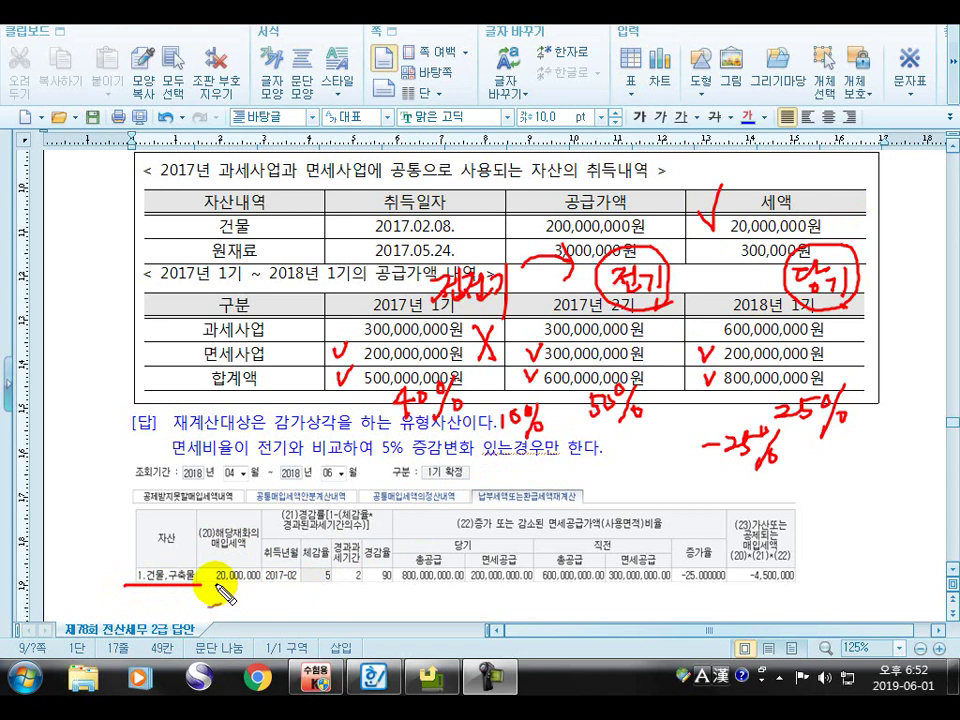
{"action": "left_click_drag", "start_coordinate": [208, 590], "coordinate": [258, 593]}
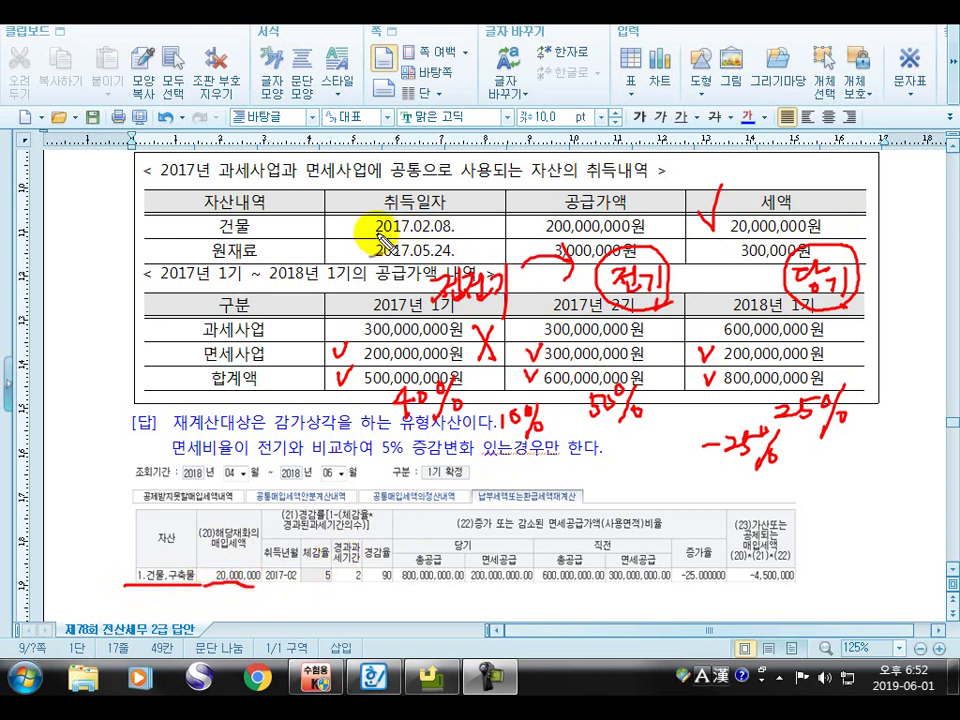
{"action": "left_click_drag", "start_coordinate": [330, 213], "coordinate": [370, 205]}
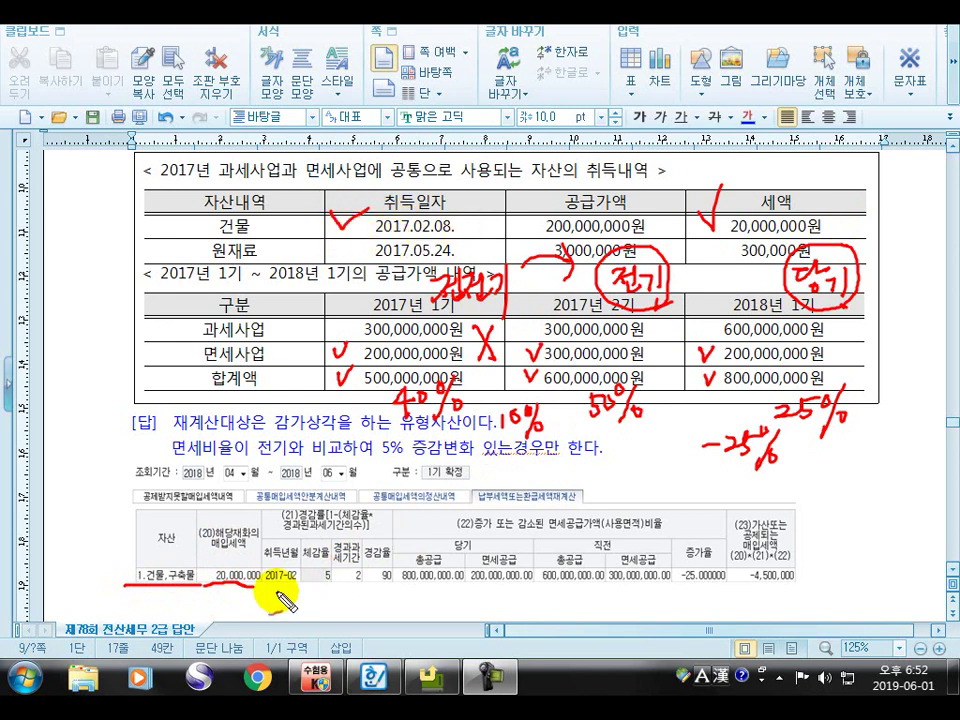
{"action": "left_click_drag", "start_coordinate": [265, 586], "coordinate": [300, 586]}
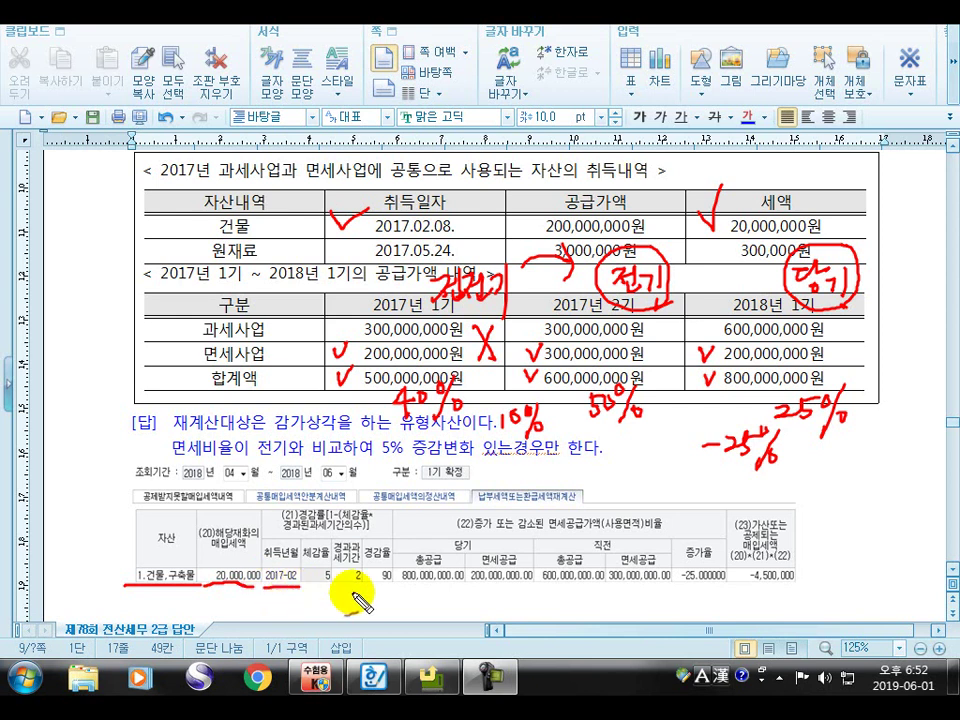
{"action": "mouse_move", "coordinate": [385, 600]}
{"action": "left_mouse_down"}
{"action": "mouse_move", "coordinate": [326, 600]}
{"action": "mouse_move", "coordinate": [306, 568]}
{"action": "mouse_move", "coordinate": [320, 518]}
{"action": "mouse_move", "coordinate": [397, 548]}
{"action": "left_mouse_up"}
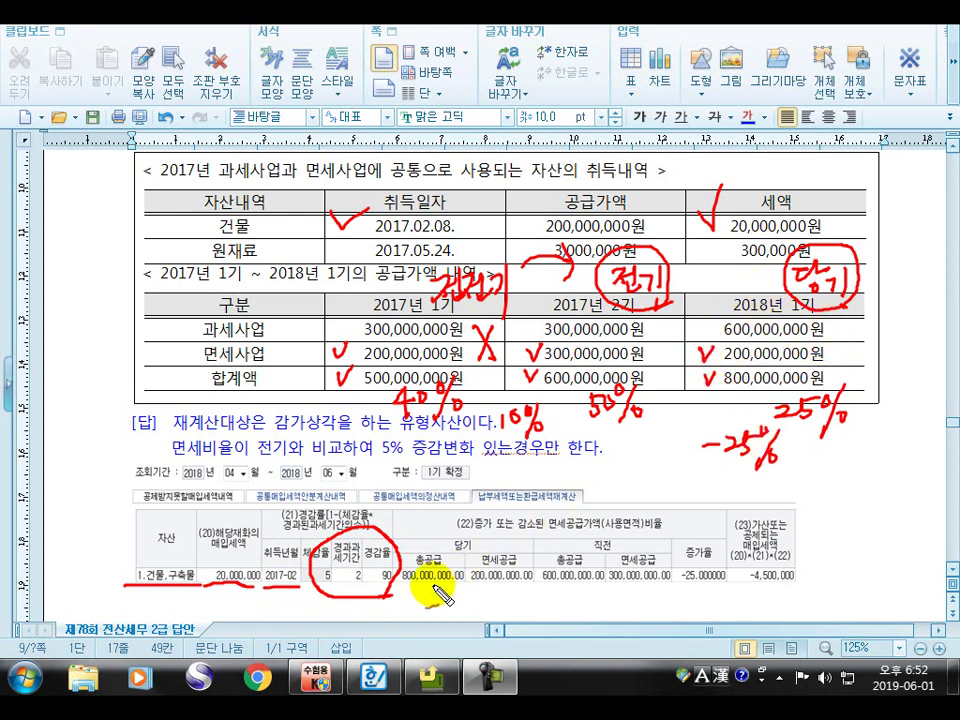
Underline the 800,000,000, 200,000,000 and 600,000,000 supplies, -25.000000 and -4,500,000
{"action": "left_click_drag", "start_coordinate": [403, 593], "coordinate": [526, 593]}
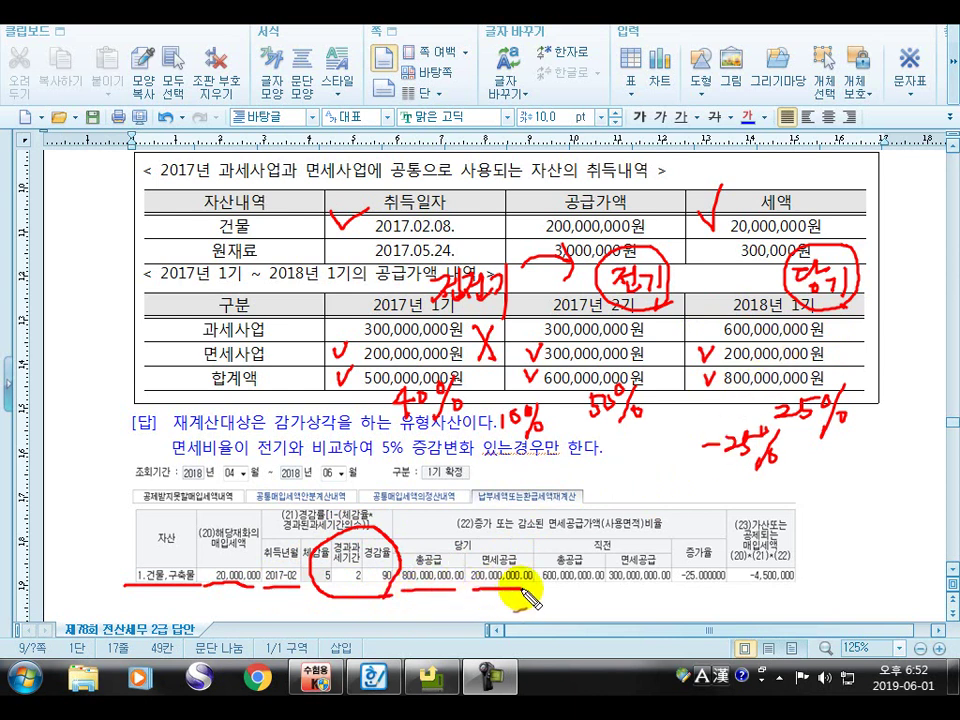
{"action": "left_click_drag", "start_coordinate": [553, 413], "coordinate": [564, 412]}
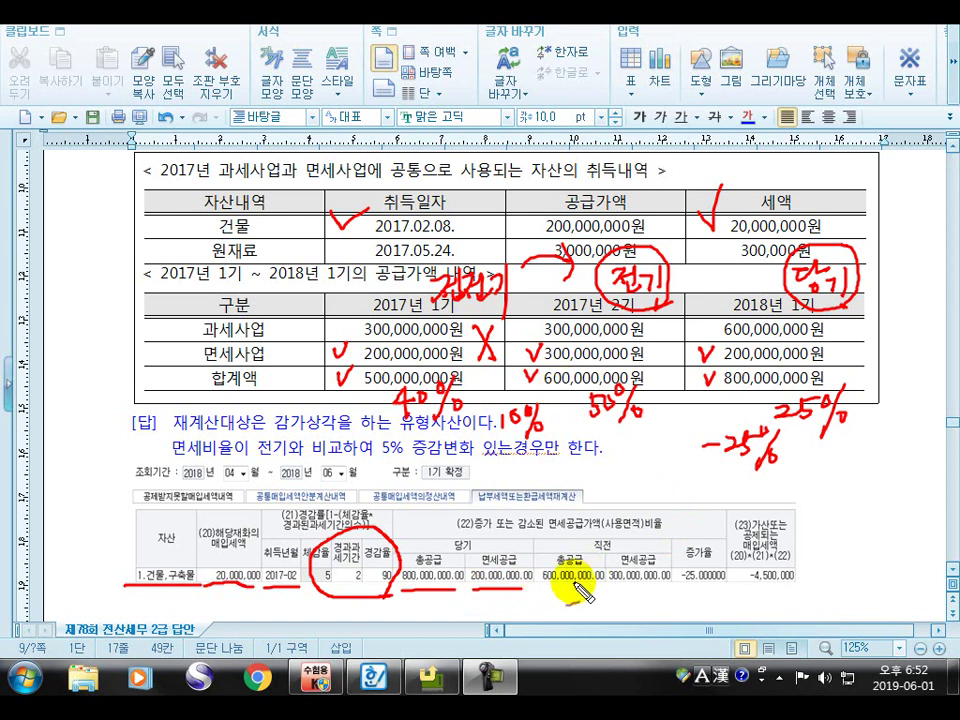
{"action": "left_click_drag", "start_coordinate": [545, 592], "coordinate": [737, 583]}
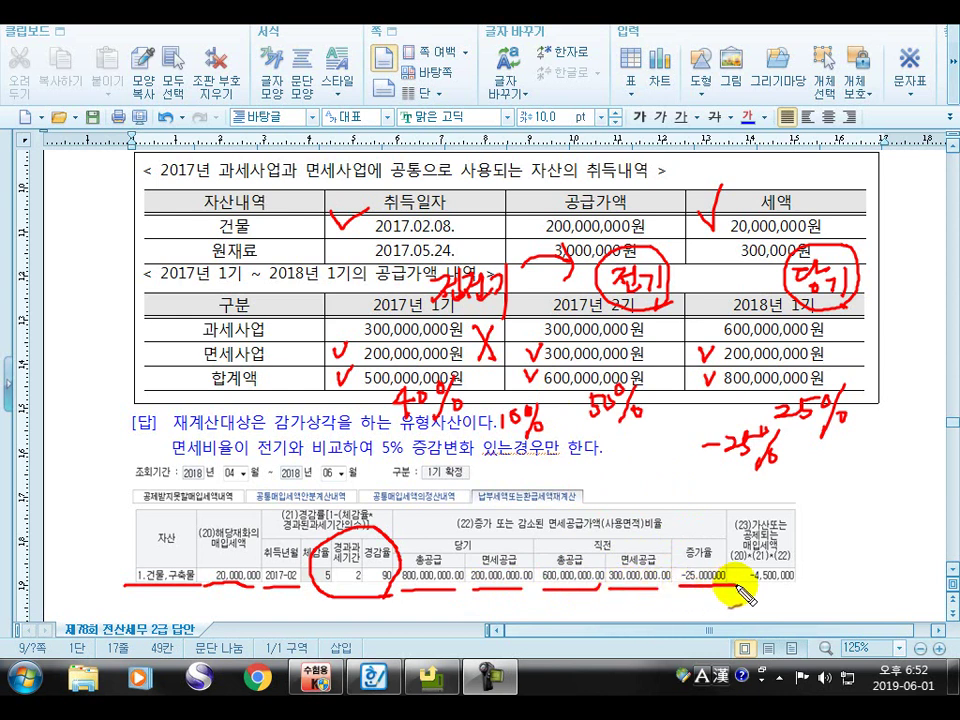
{"action": "mouse_move", "coordinate": [800, 467]}
{"action": "left_mouse_down"}
{"action": "mouse_move", "coordinate": [718, 483]}
{"action": "mouse_move", "coordinate": [739, 418]}
{"action": "mouse_move", "coordinate": [776, 447]}
{"action": "left_mouse_up"}
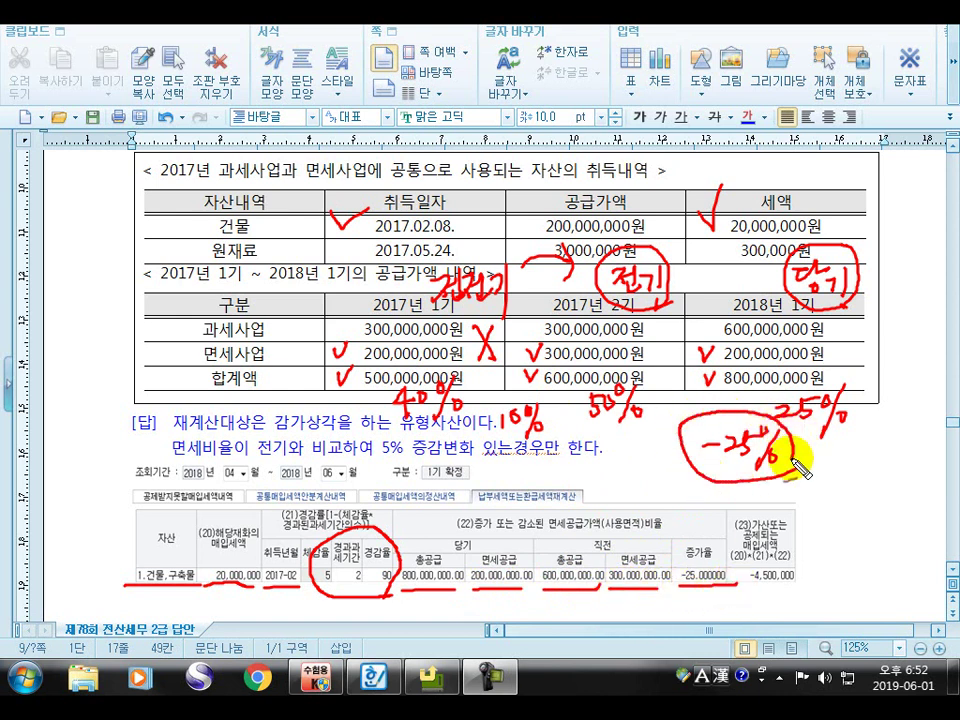
{"action": "left_click_drag", "start_coordinate": [740, 592], "coordinate": [813, 590]}
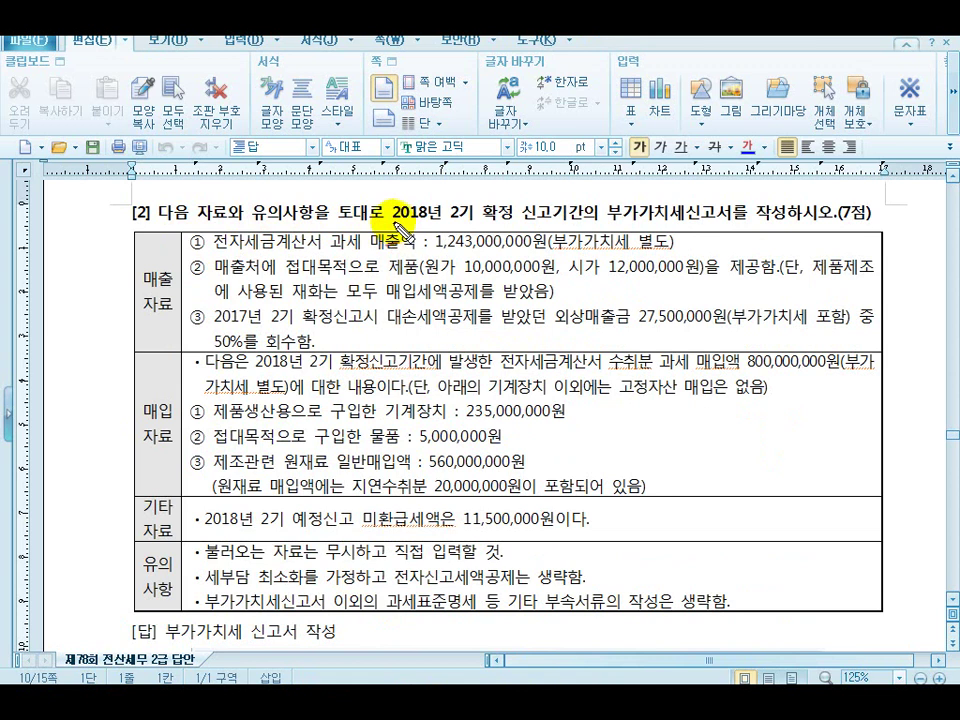
Underline the 2018 2기 확정 period, 1,243,000,000 sales and item ②'s entertainment supply and deduction note
{"action": "left_click_drag", "start_coordinate": [394, 223], "coordinate": [710, 228]}
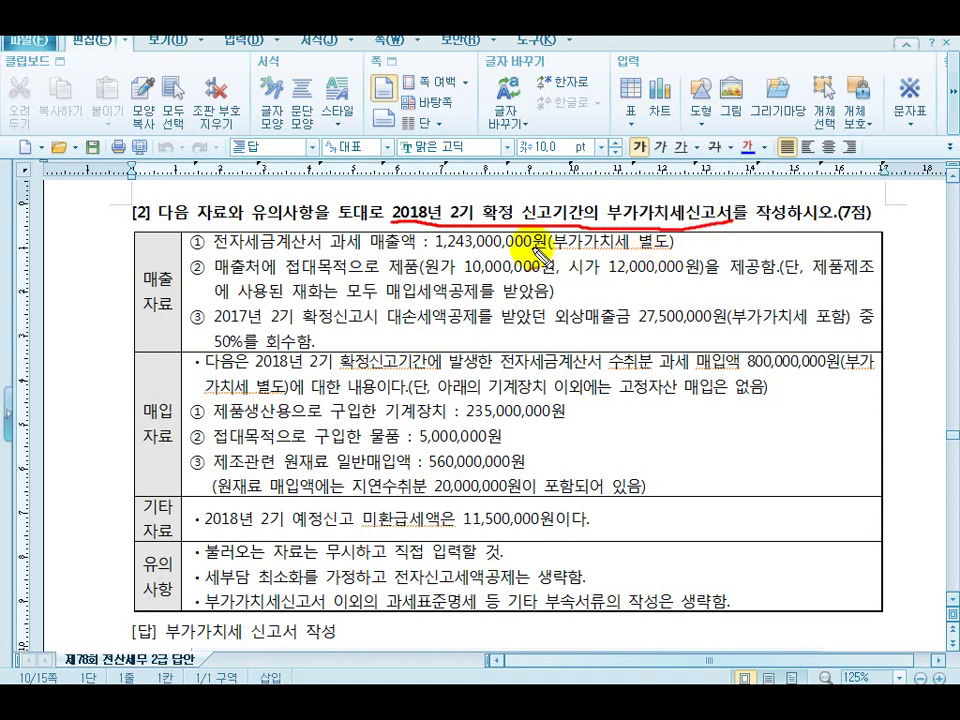
{"action": "left_click_drag", "start_coordinate": [144, 316], "coordinate": [182, 319]}
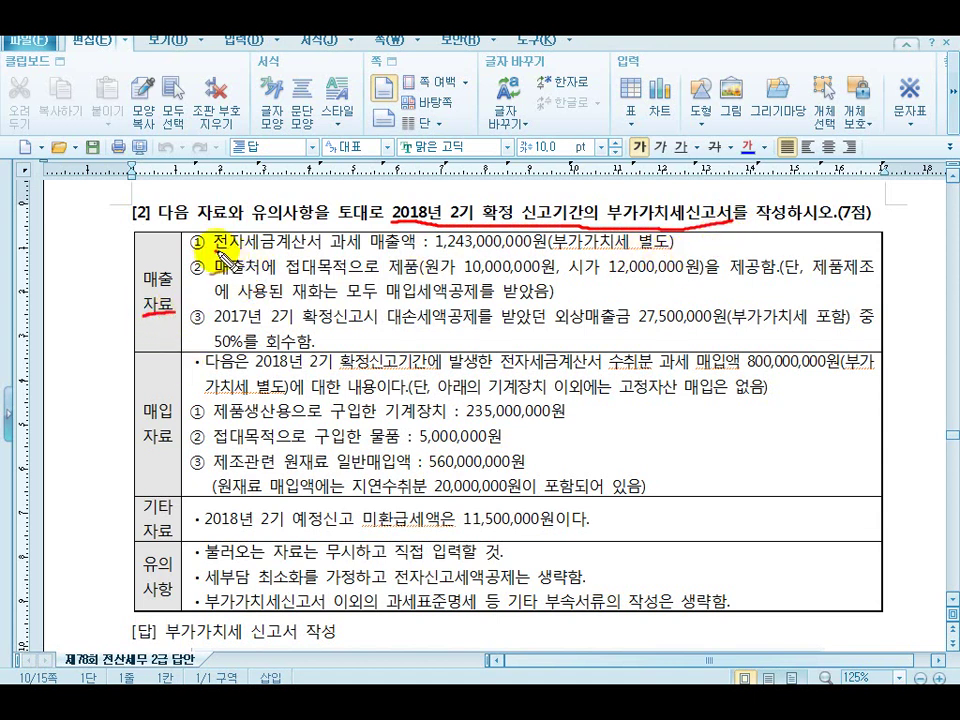
{"action": "left_click_drag", "start_coordinate": [240, 256], "coordinate": [412, 258]}
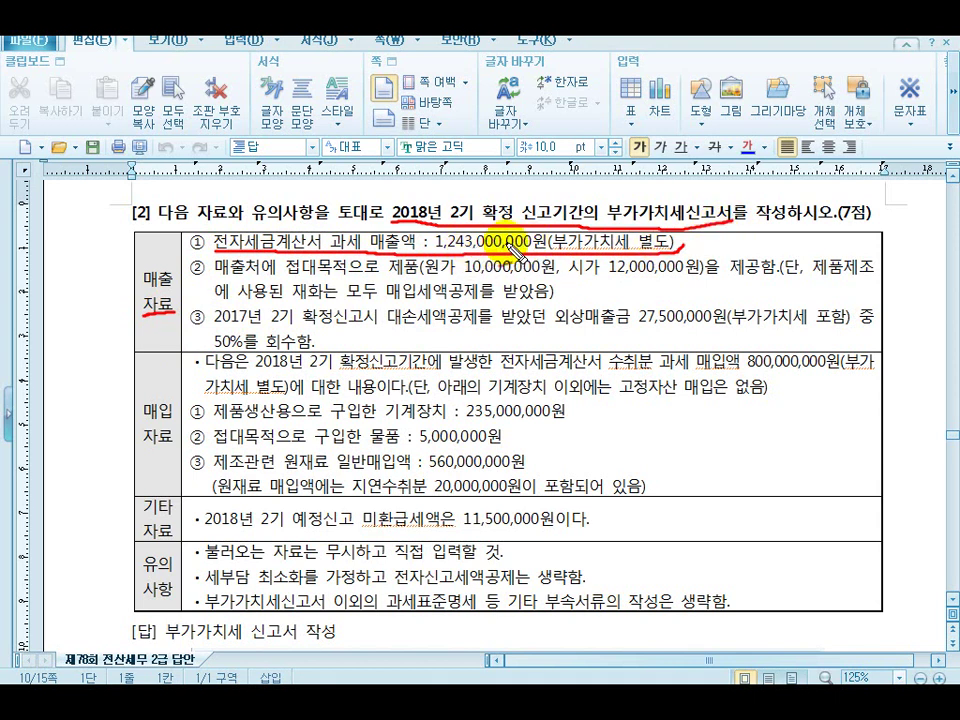
{"action": "left_click_drag", "start_coordinate": [216, 280], "coordinate": [885, 283]}
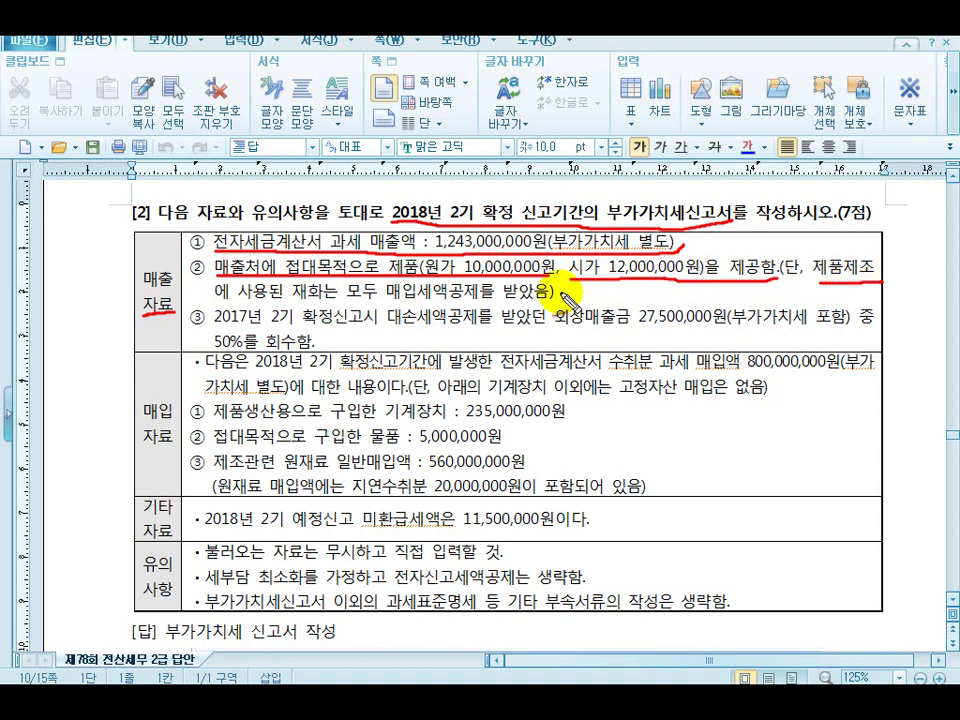
{"action": "left_click_drag", "start_coordinate": [216, 298], "coordinate": [556, 296]}
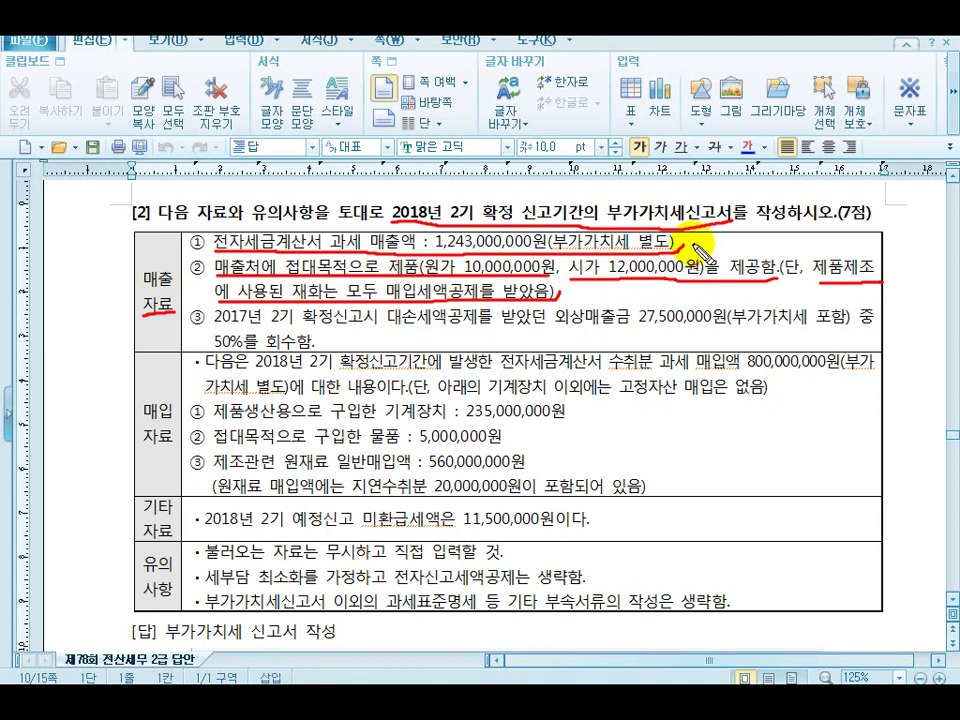
Circle 시가, check item ②, and underline item ③'s bad-debt receivable and 50% recovery
{"action": "mouse_move", "coordinate": [612, 285]}
{"action": "left_mouse_down"}
{"action": "mouse_move", "coordinate": [586, 289]}
{"action": "mouse_move", "coordinate": [597, 260]}
{"action": "left_mouse_up"}
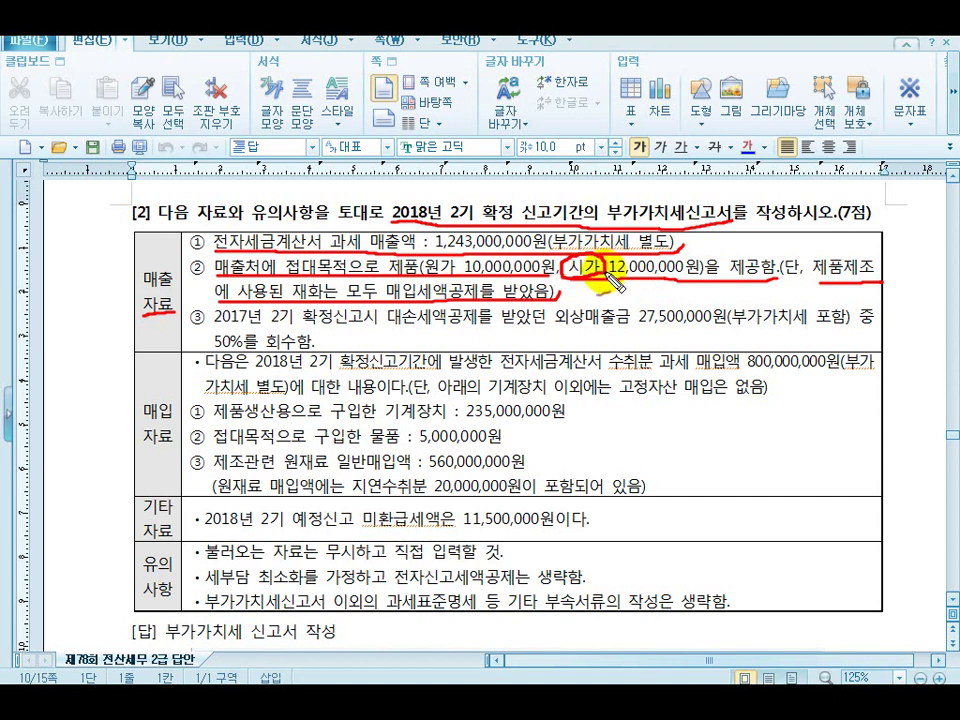
{"action": "left_click_drag", "start_coordinate": [790, 258], "coordinate": [741, 249]}
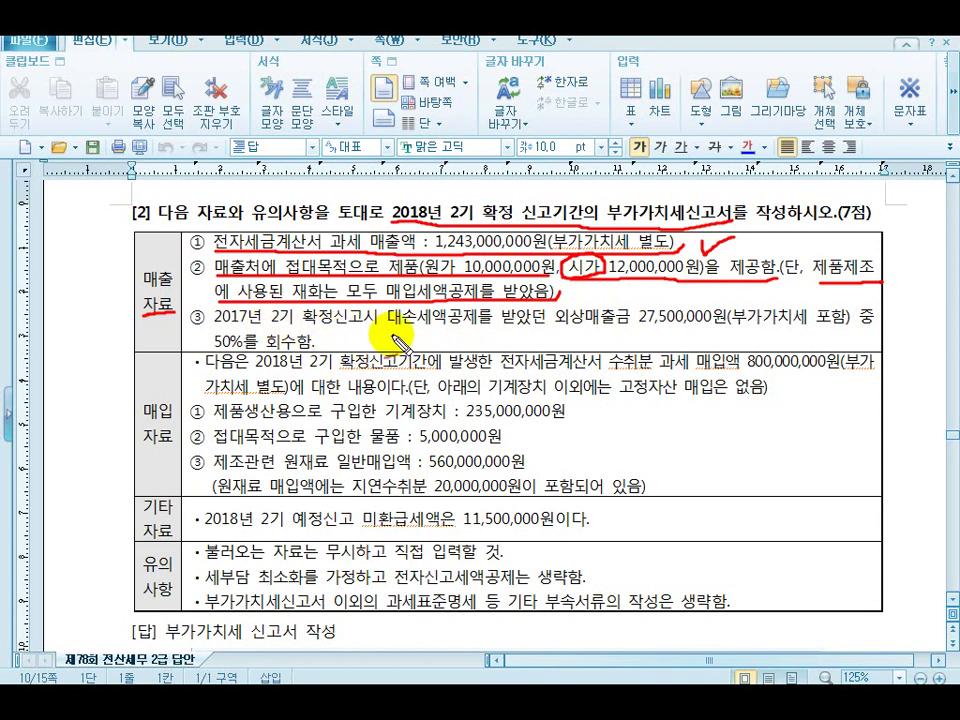
{"action": "left_click_drag", "start_coordinate": [388, 326], "coordinate": [842, 333]}
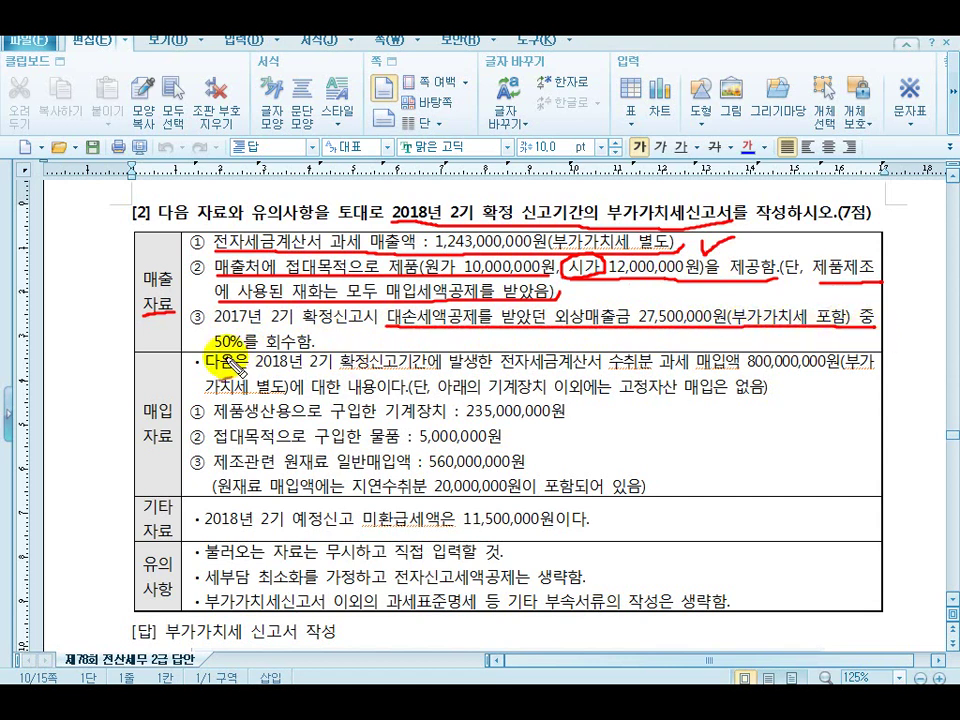
{"action": "left_click_drag", "start_coordinate": [203, 352], "coordinate": [320, 340]}
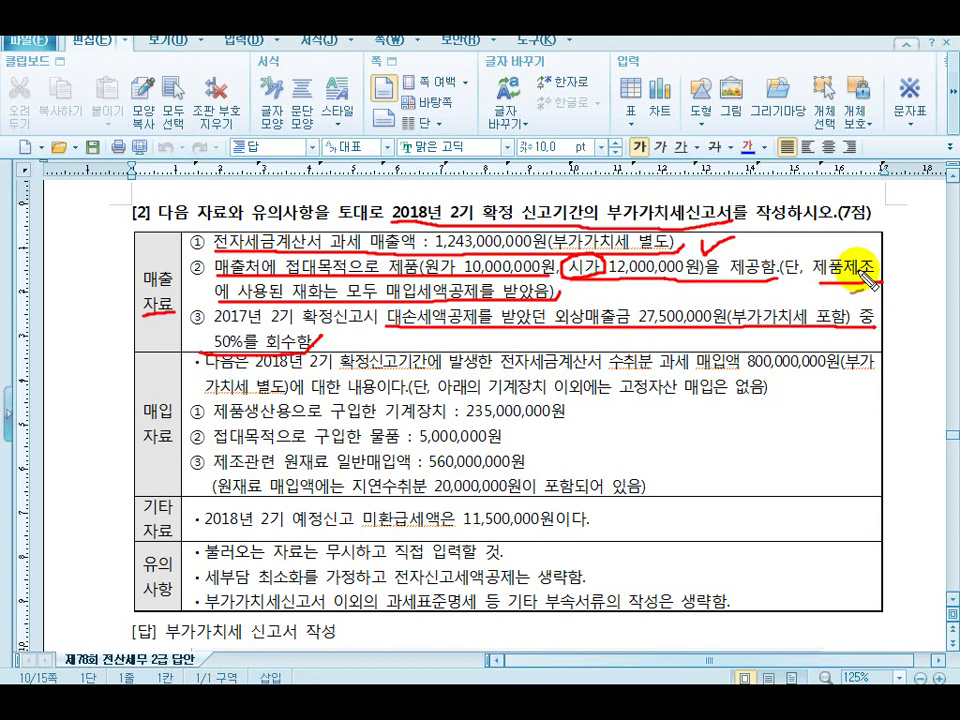
Hand-write 27,500,000×0.5=13,750,000÷1.1=12,500,000 beside item ③ and underline the result
{"action": "mouse_move", "coordinate": [617, 336]}
{"action": "left_mouse_down"}
{"action": "mouse_move", "coordinate": [722, 354]}
{"action": "mouse_move", "coordinate": [762, 341]}
{"action": "mouse_move", "coordinate": [750, 357]}
{"action": "mouse_move", "coordinate": [797, 343]}
{"action": "mouse_move", "coordinate": [793, 351]}
{"action": "mouse_move", "coordinate": [860, 346]}
{"action": "left_mouse_up"}
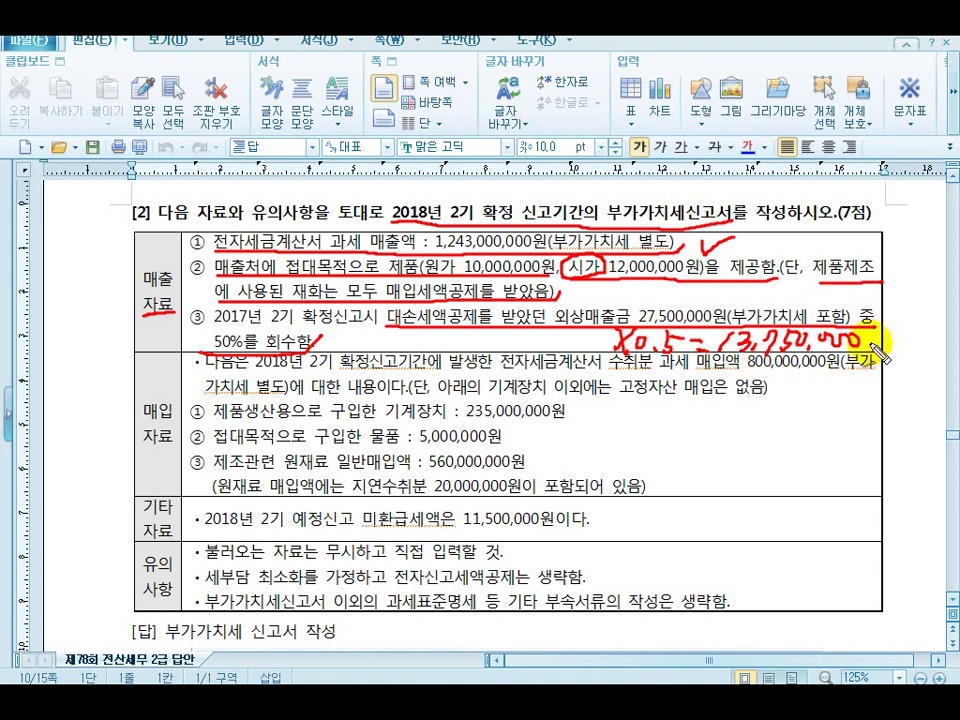
{"action": "mouse_move", "coordinate": [880, 345]}
{"action": "left_mouse_down"}
{"action": "mouse_move", "coordinate": [892, 345]}
{"action": "mouse_move", "coordinate": [887, 358]}
{"action": "mouse_move", "coordinate": [920, 355]}
{"action": "left_mouse_up"}
{"action": "left_click", "coordinate": [909, 350]}
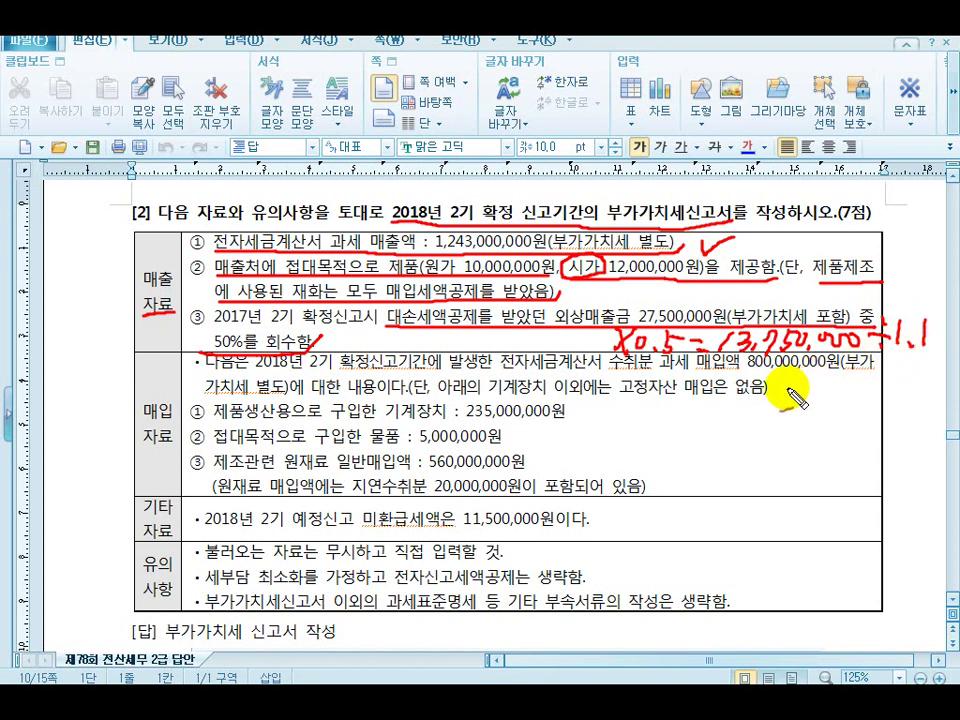
{"action": "mouse_move", "coordinate": [778, 377]}
{"action": "left_mouse_down"}
{"action": "mouse_move", "coordinate": [778, 401]}
{"action": "mouse_move", "coordinate": [803, 406]}
{"action": "mouse_move", "coordinate": [866, 384]}
{"action": "mouse_move", "coordinate": [877, 404]}
{"action": "mouse_move", "coordinate": [895, 382]}
{"action": "left_mouse_up"}
{"action": "left_click_drag", "start_coordinate": [911, 380], "coordinate": [925, 382]}
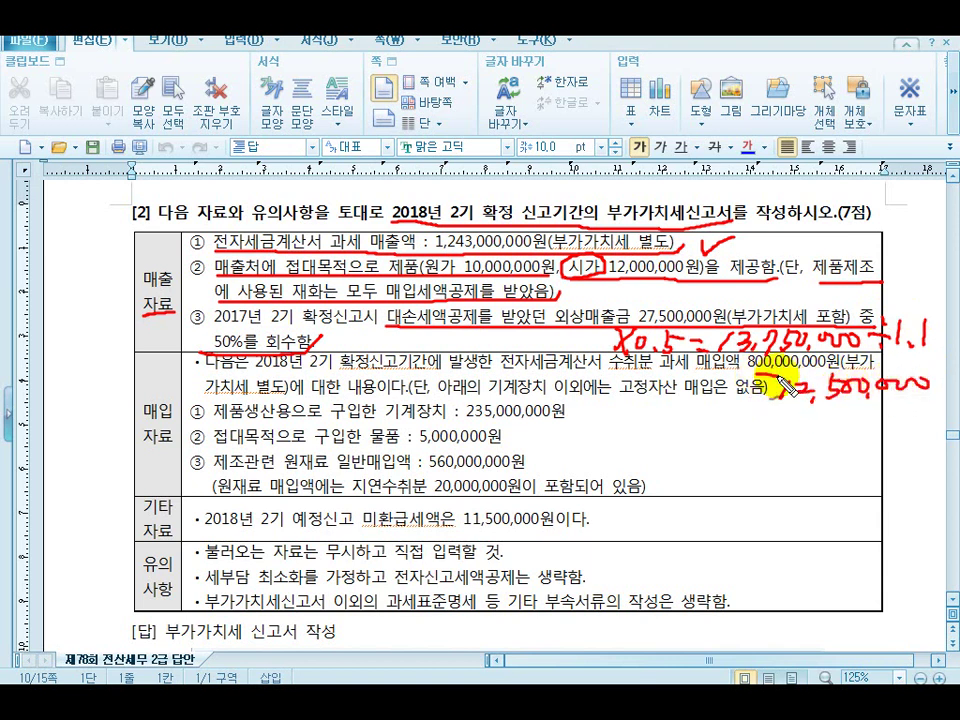
{"action": "left_click_drag", "start_coordinate": [762, 414], "coordinate": [915, 430]}
Write the resulting 1,250,000 VAT below, double-underline it, then exit pen mode with Esc
{"action": "mouse_move", "coordinate": [776, 428]}
{"action": "left_mouse_down"}
{"action": "mouse_move", "coordinate": [773, 445]}
{"action": "mouse_move", "coordinate": [866, 440]}
{"action": "mouse_move", "coordinate": [872, 453]}
{"action": "left_mouse_up"}
{"action": "left_click_drag", "start_coordinate": [888, 438], "coordinate": [890, 441]}
{"action": "left_click_drag", "start_coordinate": [904, 440], "coordinate": [908, 455]}
{"action": "mouse_move", "coordinate": [790, 456]}
{"action": "left_mouse_down"}
{"action": "mouse_move", "coordinate": [884, 462]}
{"action": "mouse_move", "coordinate": [851, 478]}
{"action": "mouse_move", "coordinate": [893, 477]}
{"action": "left_mouse_up"}
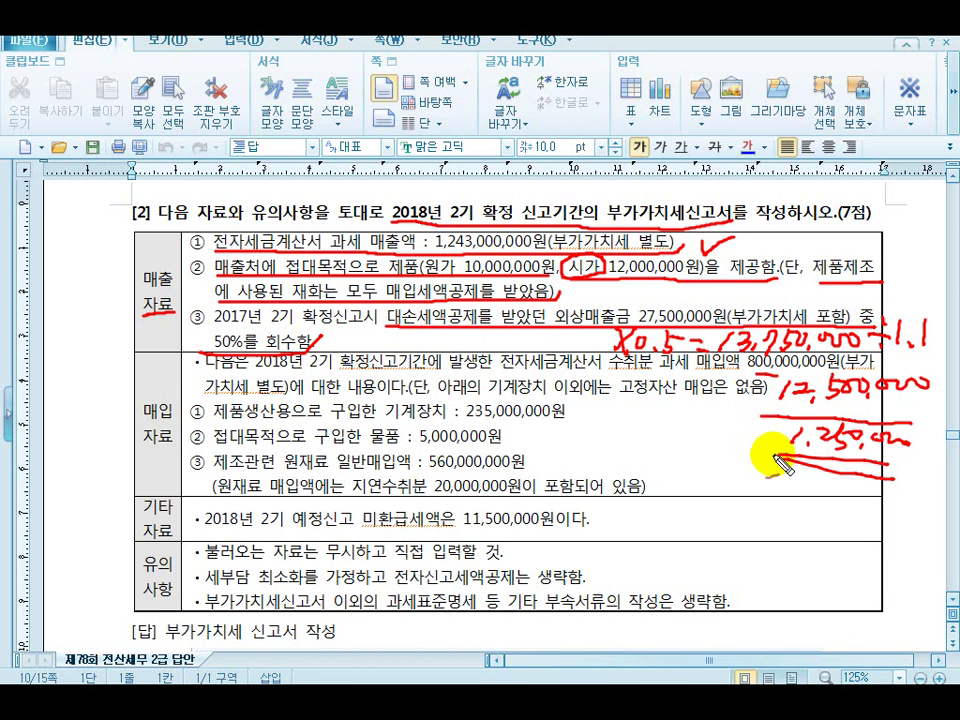
{"action": "key", "text": "Escape"}
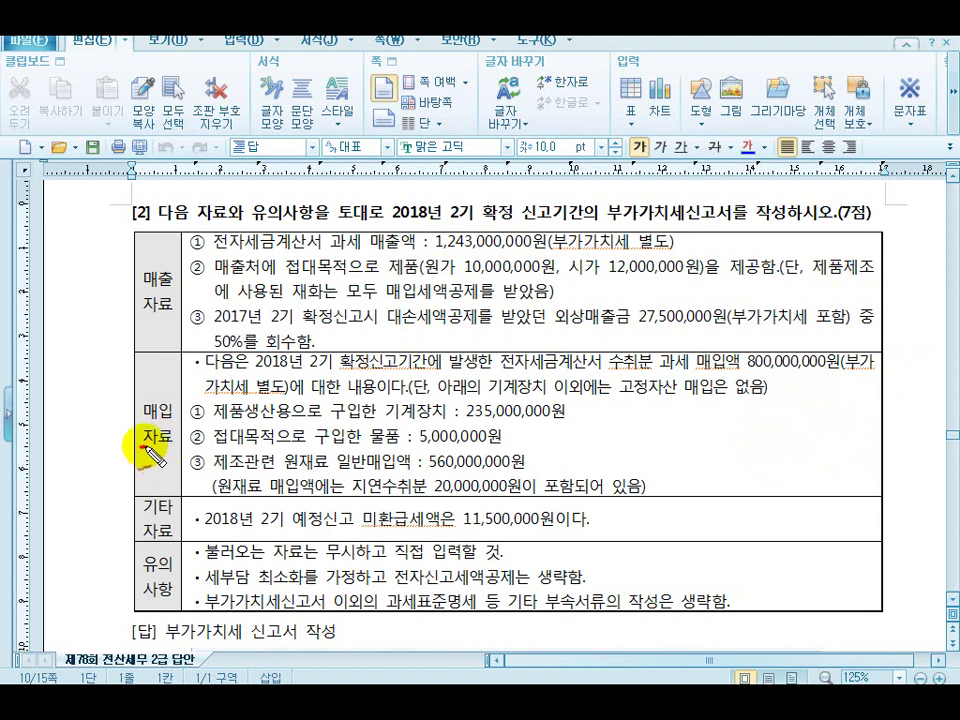
Underline the 매입자료 label, the 800,000,000원 invoiced purchases and the VAT-excluded condition line
{"action": "left_click_drag", "start_coordinate": [141, 452], "coordinate": [177, 449]}
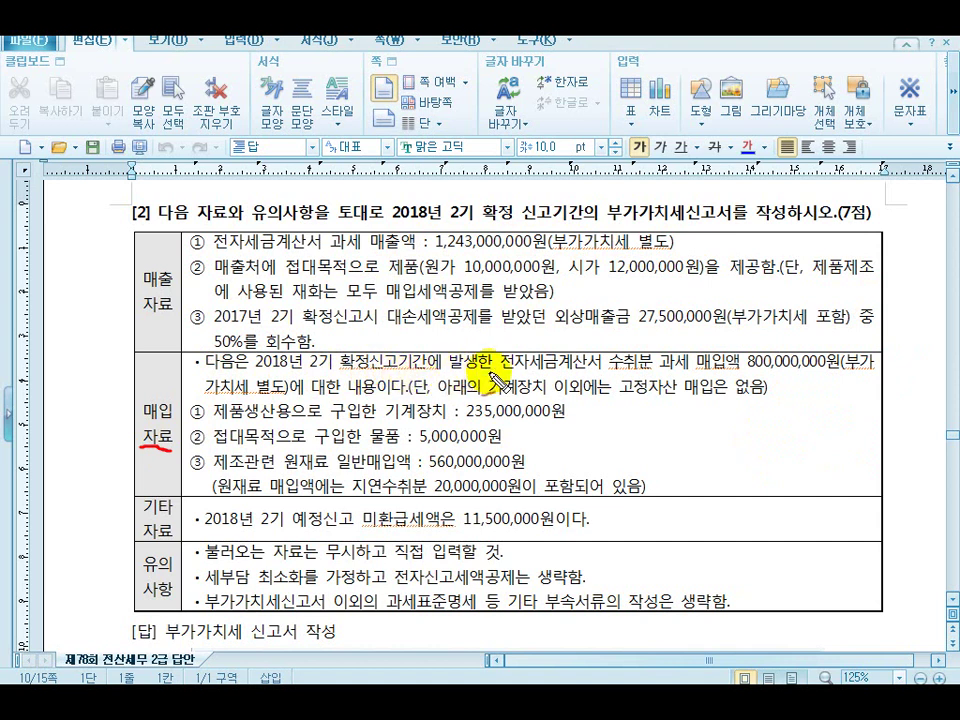
{"action": "left_click_drag", "start_coordinate": [473, 370], "coordinate": [868, 368]}
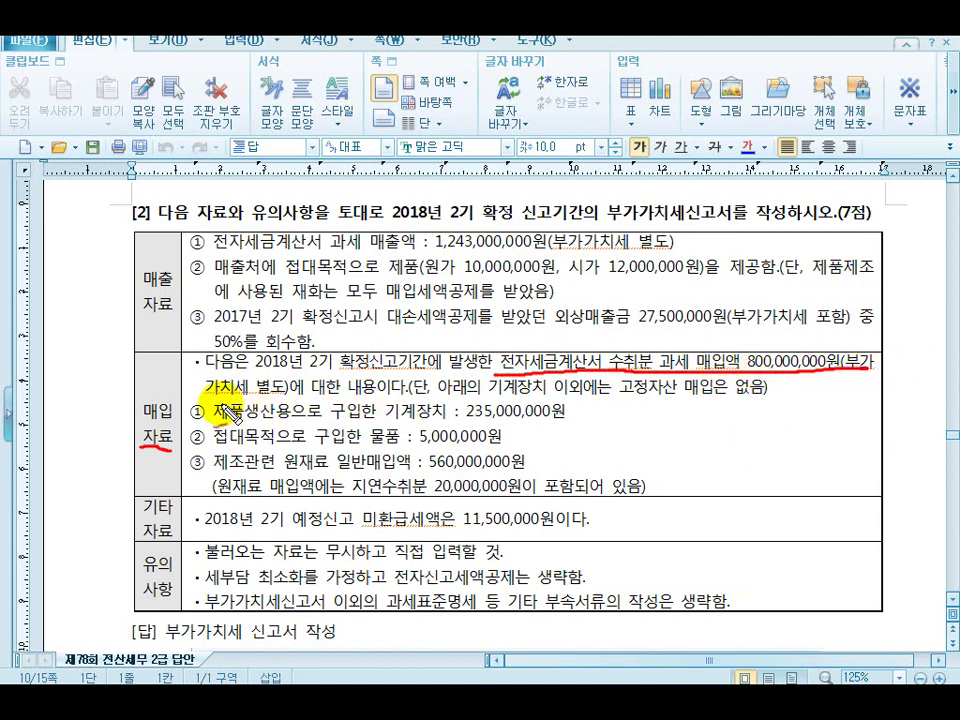
{"action": "left_click_drag", "start_coordinate": [205, 397], "coordinate": [768, 394]}
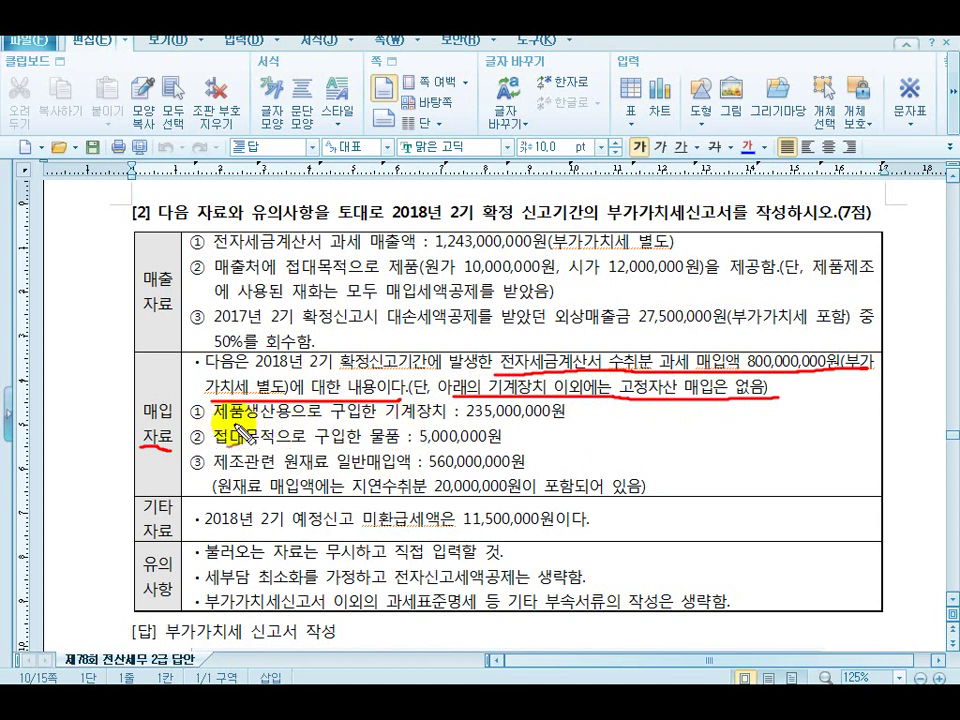
Underline the 235,000,000, 5,000,000, 560,000,000 items and 20,000,000 late-receipt note, adding an arrow
{"action": "left_click_drag", "start_coordinate": [390, 422], "coordinate": [590, 423]}
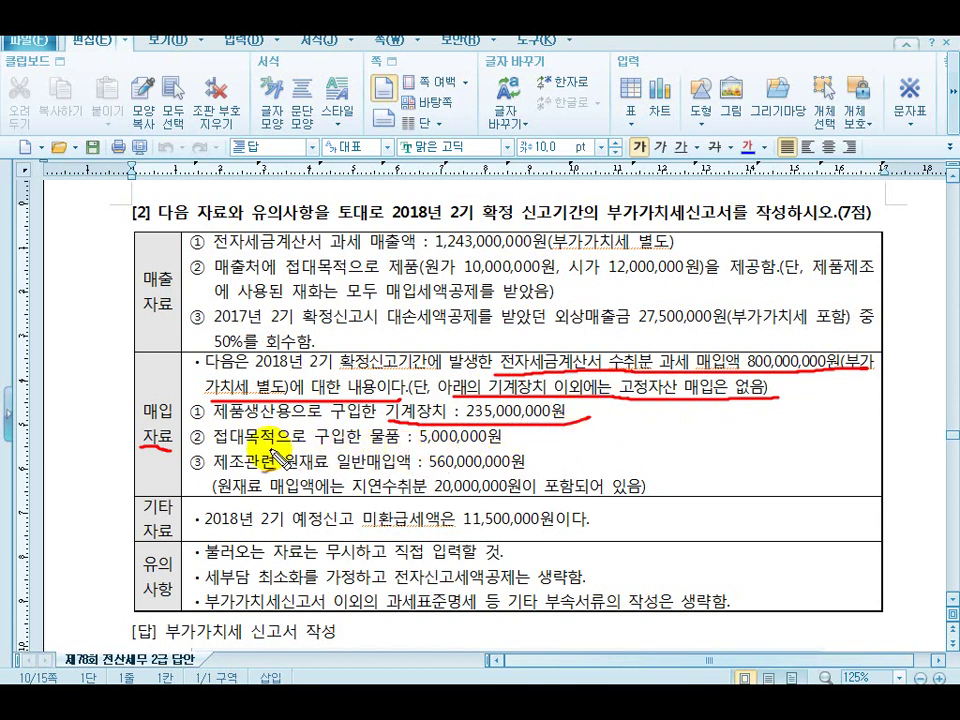
{"action": "mouse_move", "coordinate": [258, 449]}
{"action": "left_mouse_down"}
{"action": "mouse_move", "coordinate": [490, 450]}
{"action": "mouse_move", "coordinate": [522, 437]}
{"action": "left_mouse_up"}
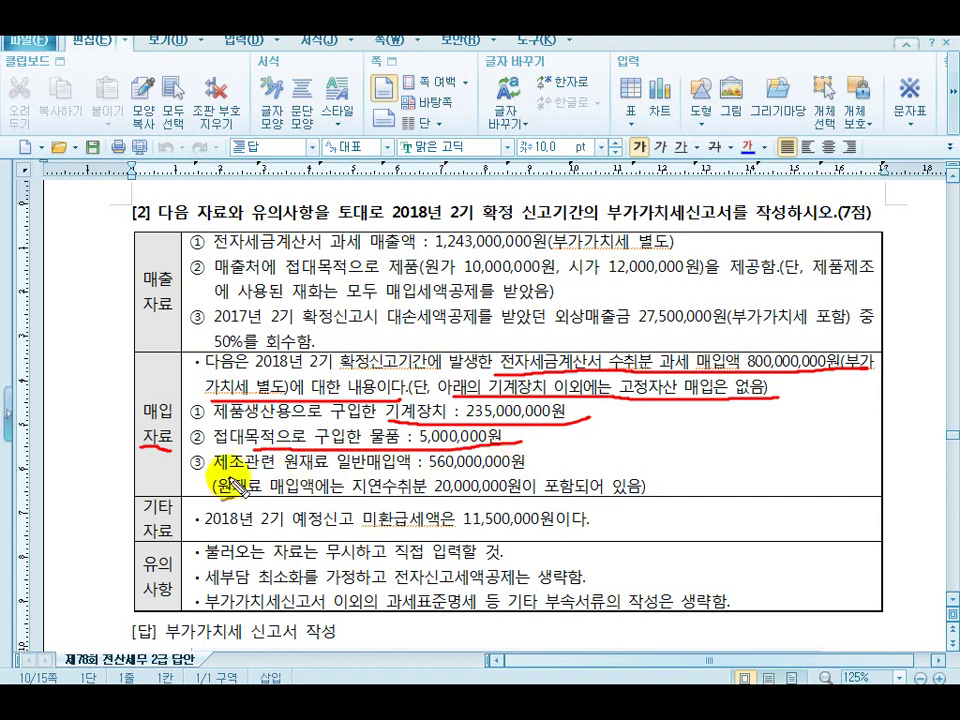
{"action": "mouse_move", "coordinate": [215, 477]}
{"action": "left_mouse_down"}
{"action": "mouse_move", "coordinate": [420, 468]}
{"action": "mouse_move", "coordinate": [490, 476]}
{"action": "left_mouse_up"}
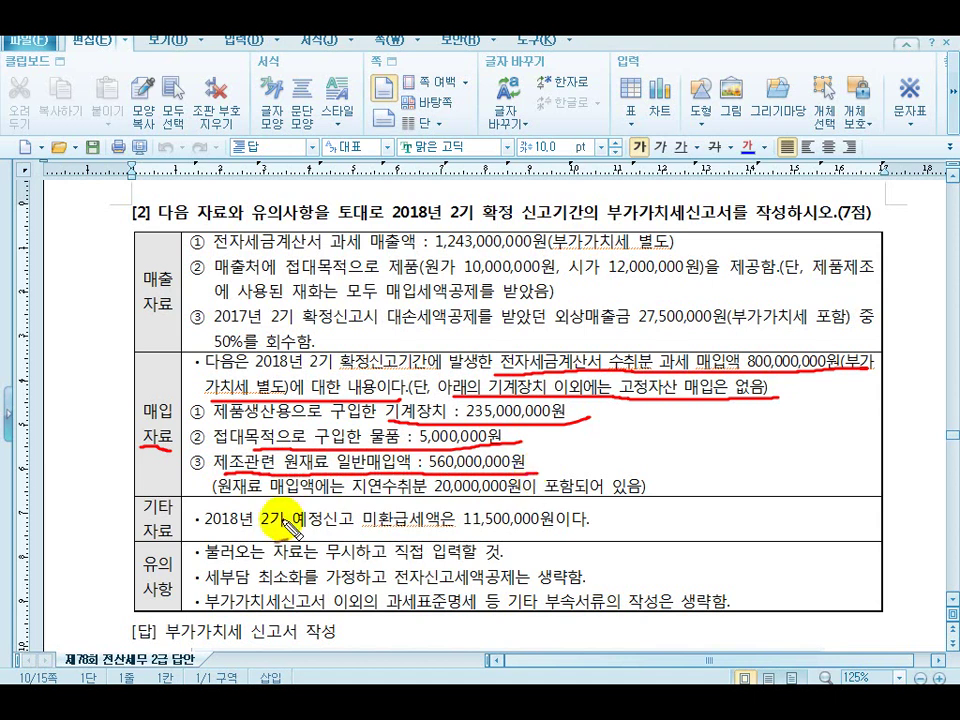
{"action": "left_click_drag", "start_coordinate": [219, 497], "coordinate": [678, 500]}
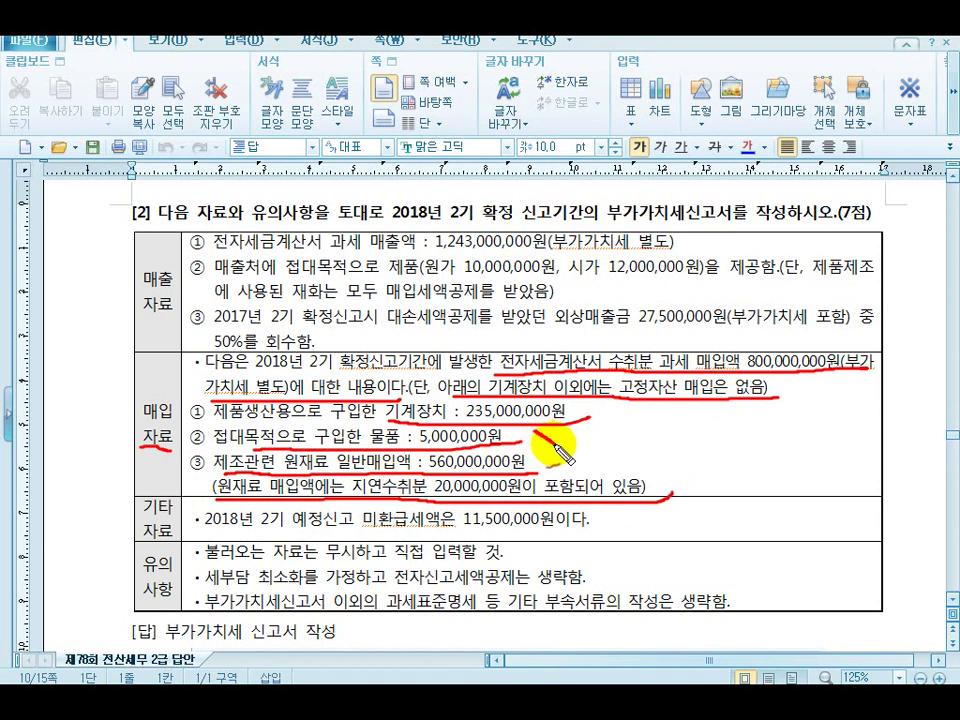
{"action": "mouse_move", "coordinate": [532, 433]}
{"action": "left_mouse_down"}
{"action": "mouse_move", "coordinate": [548, 440]}
{"action": "mouse_move", "coordinate": [512, 452]}
{"action": "left_mouse_up"}
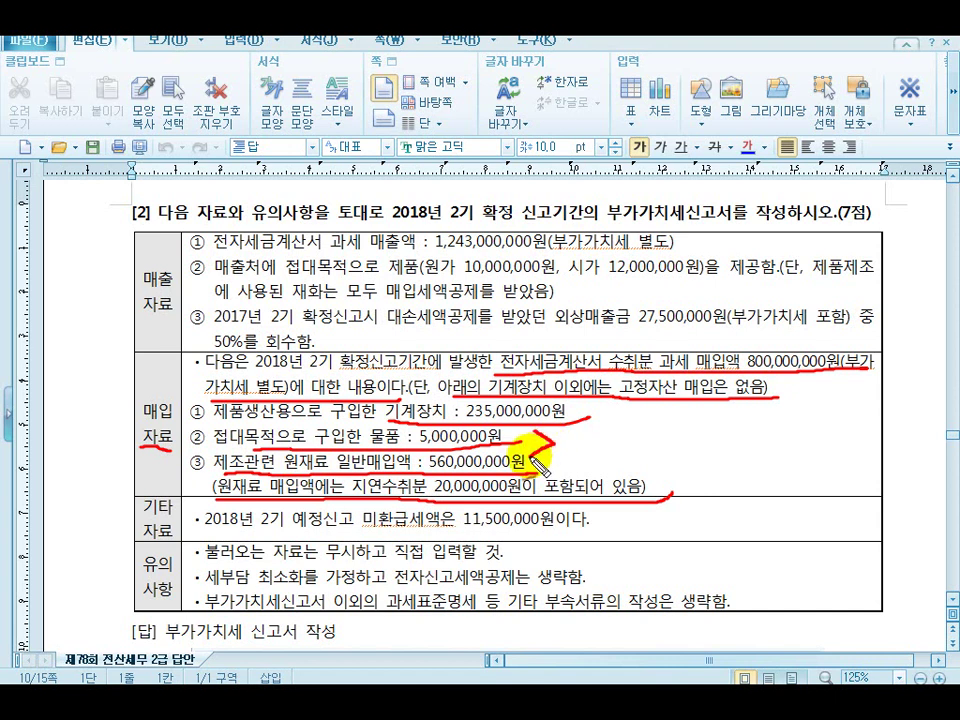
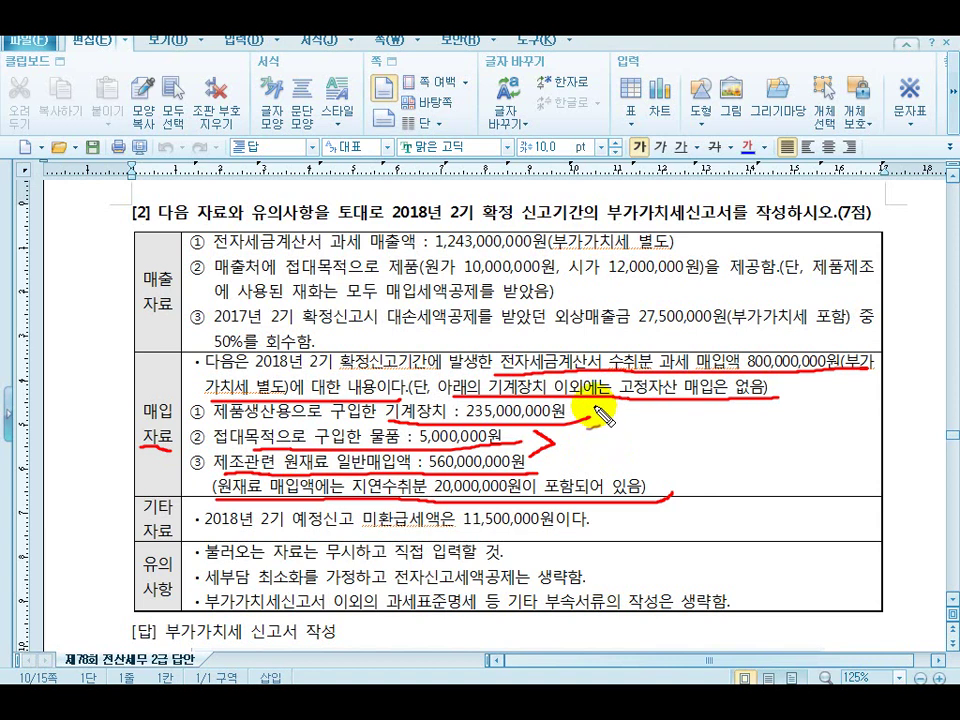
Tick the 235,000,000원 machinery purchase and raw-material note, and underline the 11,500,000원 unrefunded tax line
{"action": "mouse_move", "coordinate": [594, 406]}
{"action": "left_mouse_down"}
{"action": "mouse_move", "coordinate": [598, 416]}
{"action": "mouse_move", "coordinate": [607, 401]}
{"action": "left_mouse_up"}
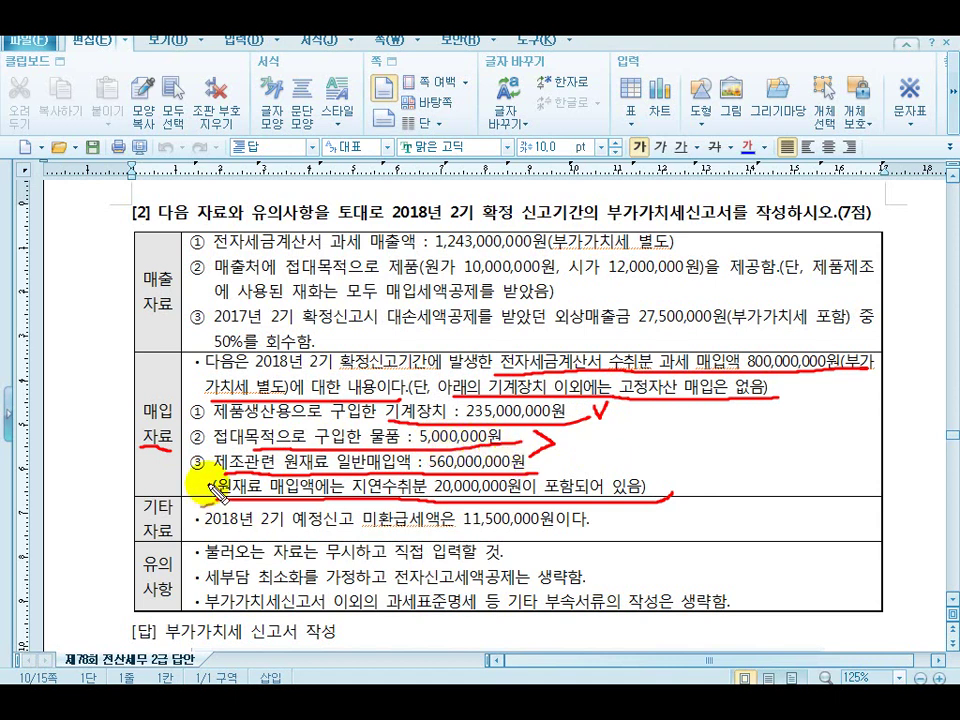
{"action": "left_click_drag", "start_coordinate": [201, 476], "coordinate": [225, 470]}
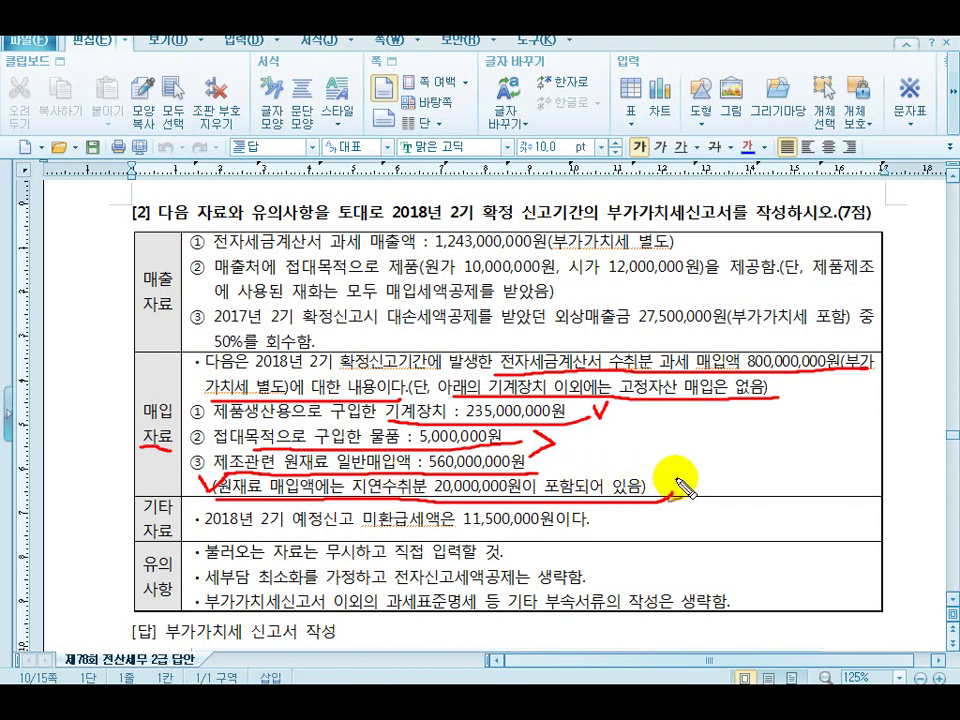
{"action": "left_click_drag", "start_coordinate": [690, 489], "coordinate": [705, 490]}
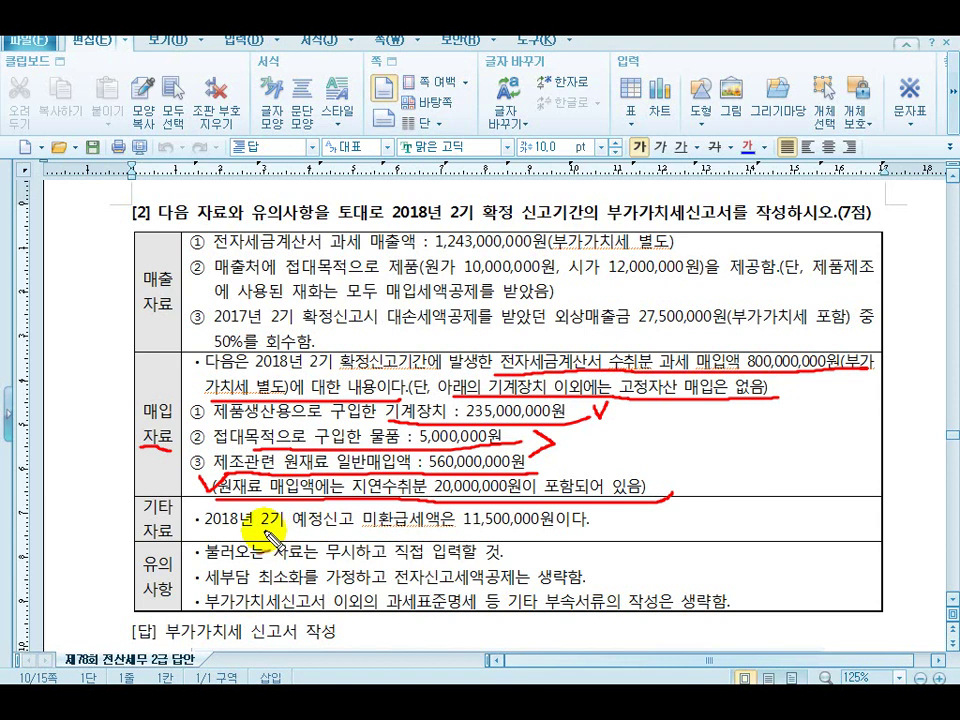
{"action": "left_click_drag", "start_coordinate": [295, 535], "coordinate": [592, 533]}
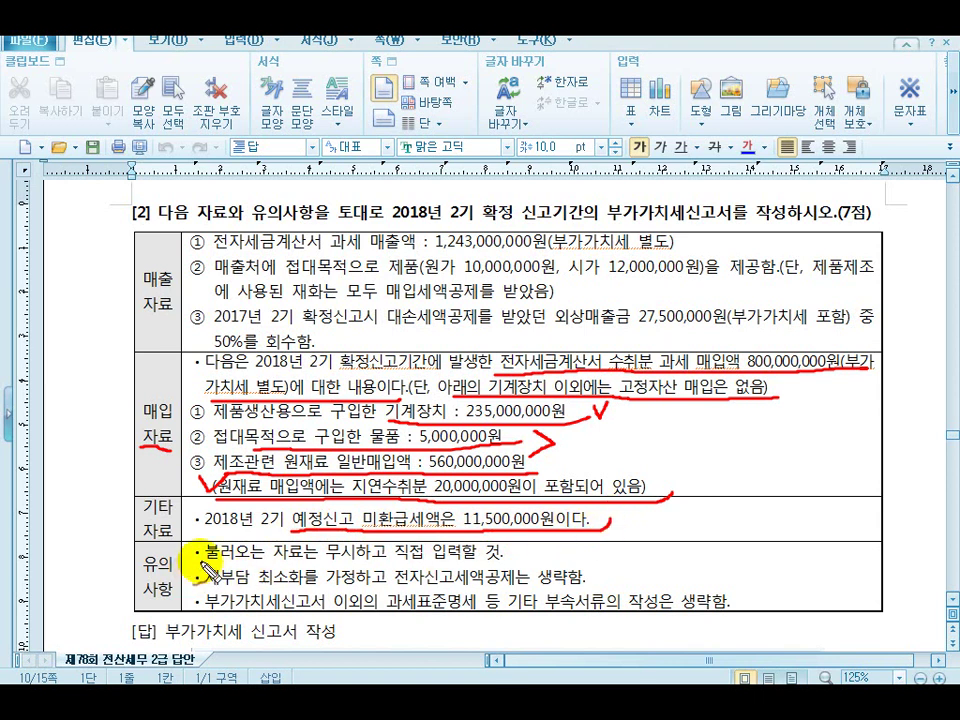
Underline the notes on ignoring imported data, assuming minimum tax burden, and skipping other attachments
{"action": "left_click_drag", "start_coordinate": [203, 560], "coordinate": [500, 556]}
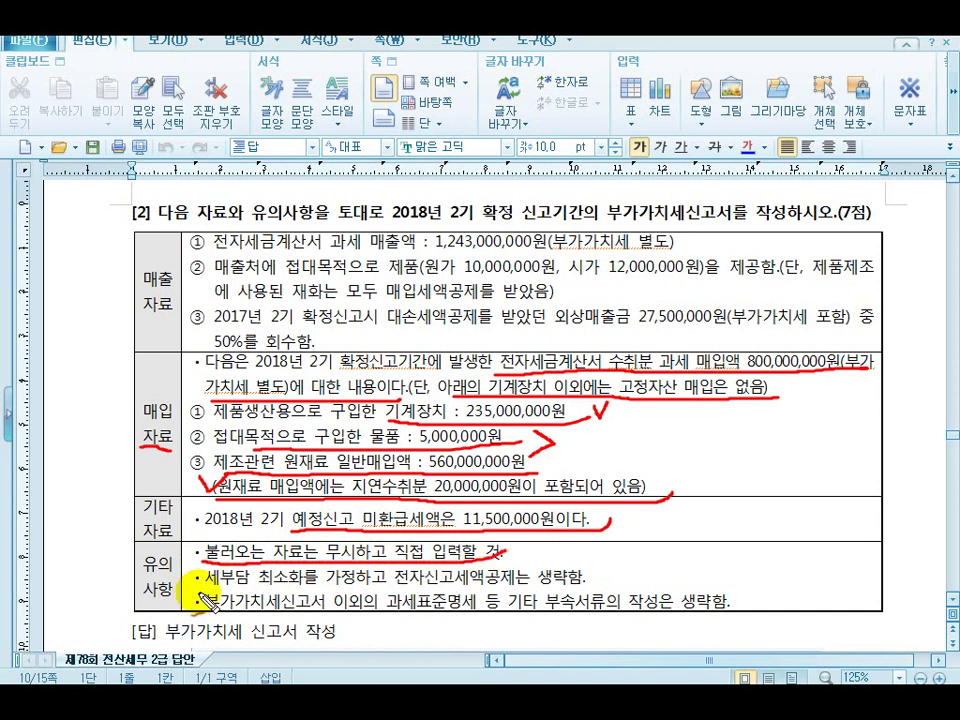
{"action": "left_click_drag", "start_coordinate": [208, 592], "coordinate": [548, 598]}
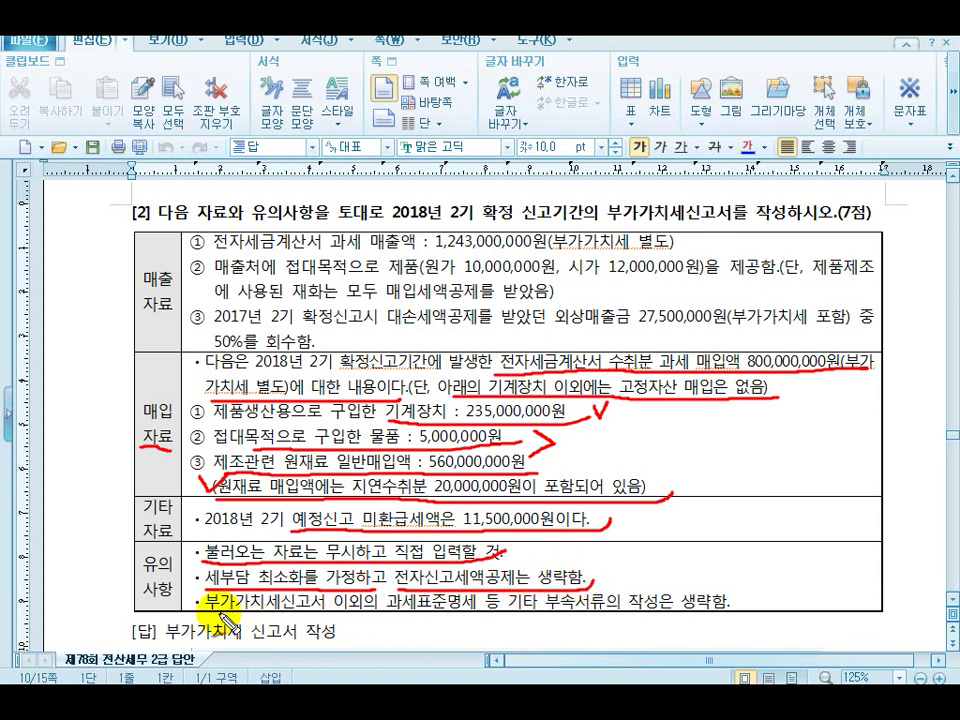
{"action": "left_click_drag", "start_coordinate": [215, 617], "coordinate": [738, 620]}
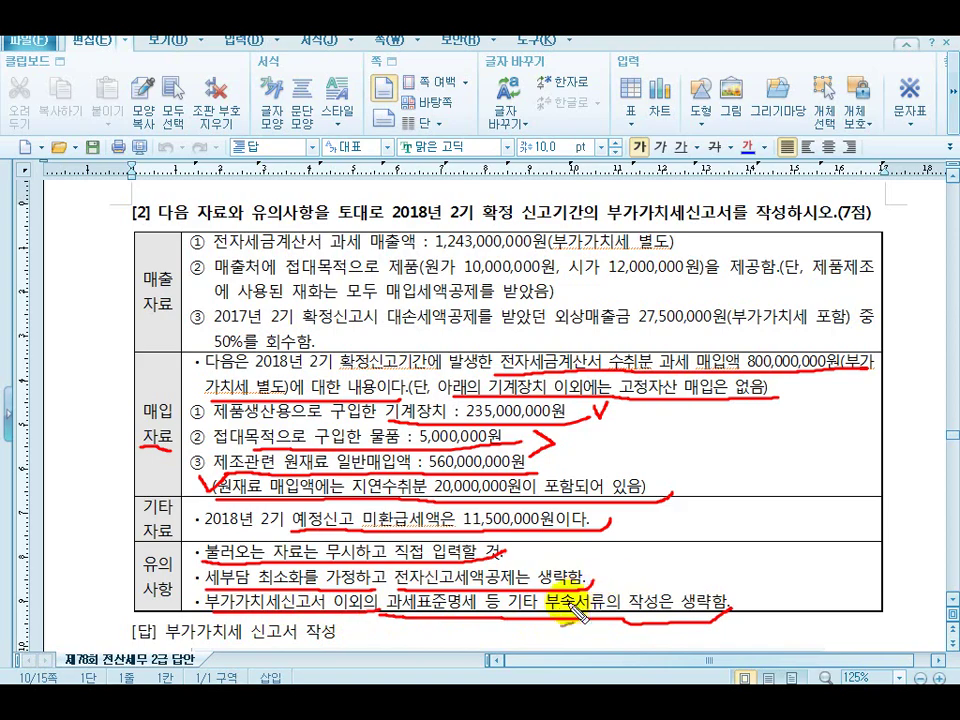
Open KcLep's VAT return for the October–December 2018 period
{"action": "key", "text": "alt+Tab"}
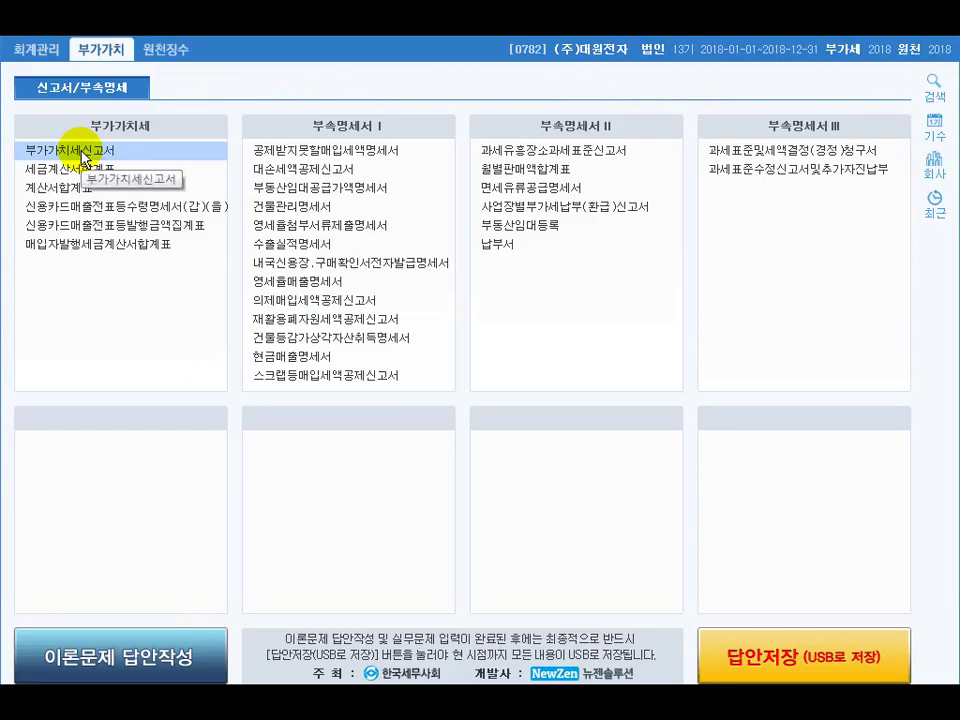
{"action": "left_click", "coordinate": [84, 158]}
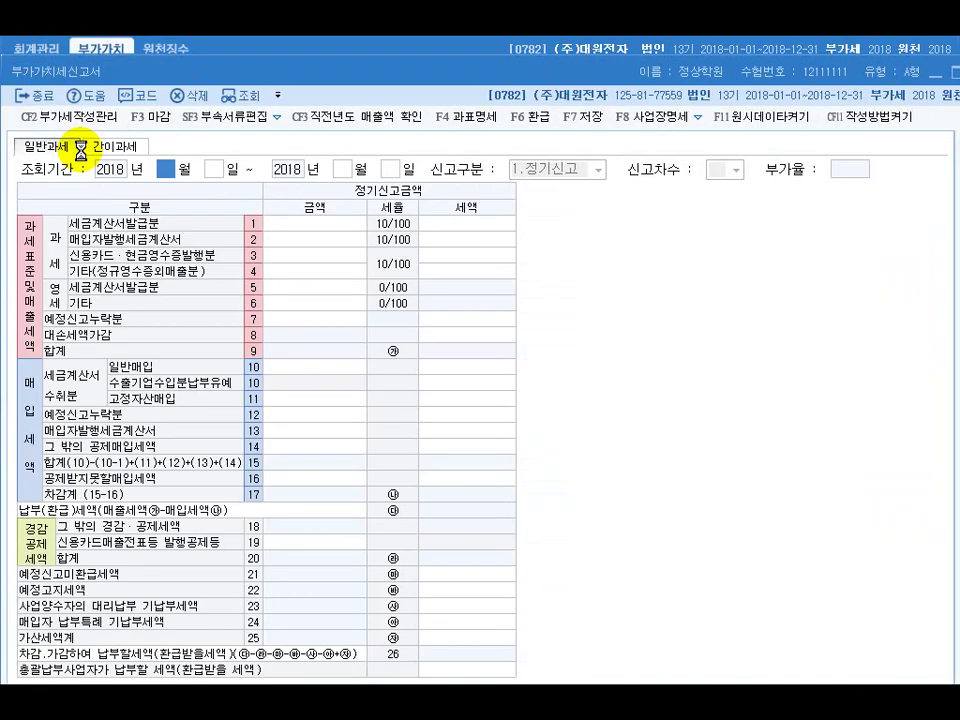
{"action": "type", "text": "100112"}
{"action": "key", "text": "Return"}
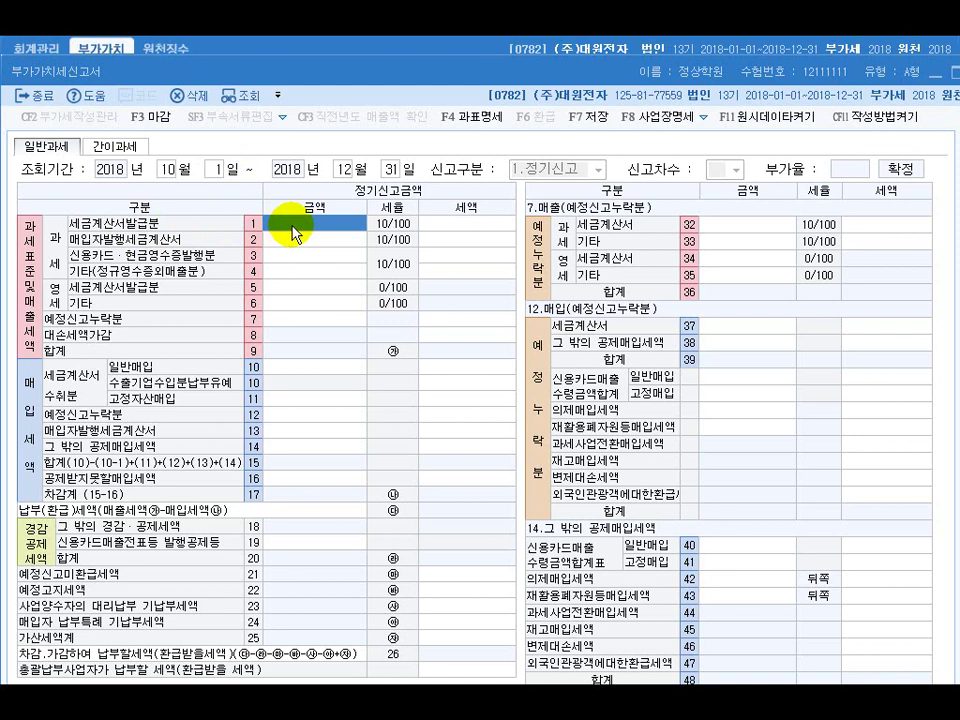
Enter 1,243,000,000 invoiced sales, 12,000,000 other sales and a 1,250,000 bad-debt tax adjustment
{"action": "type", "text": "1"}
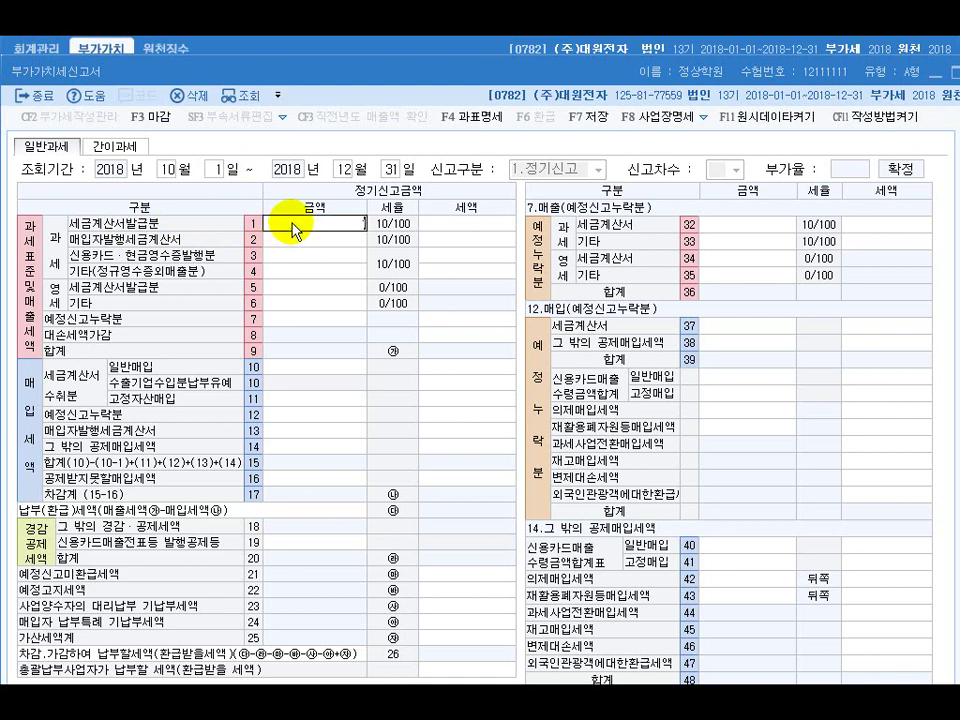
{"action": "type", "text": ",243,000,000"}
{"action": "key", "text": "Return"}
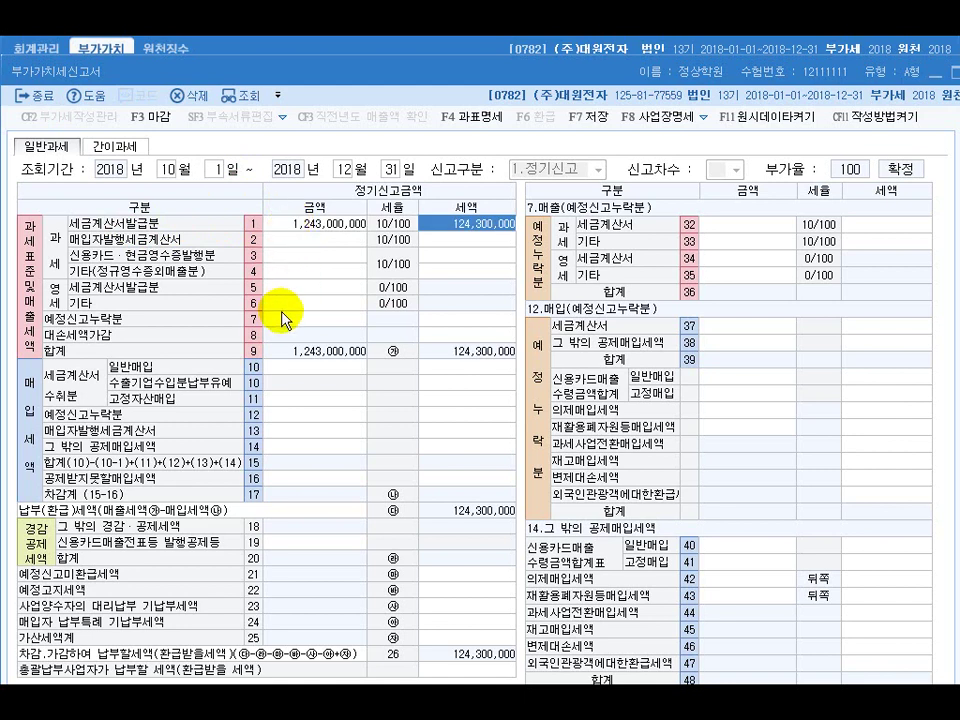
{"action": "left_click", "coordinate": [294, 272]}
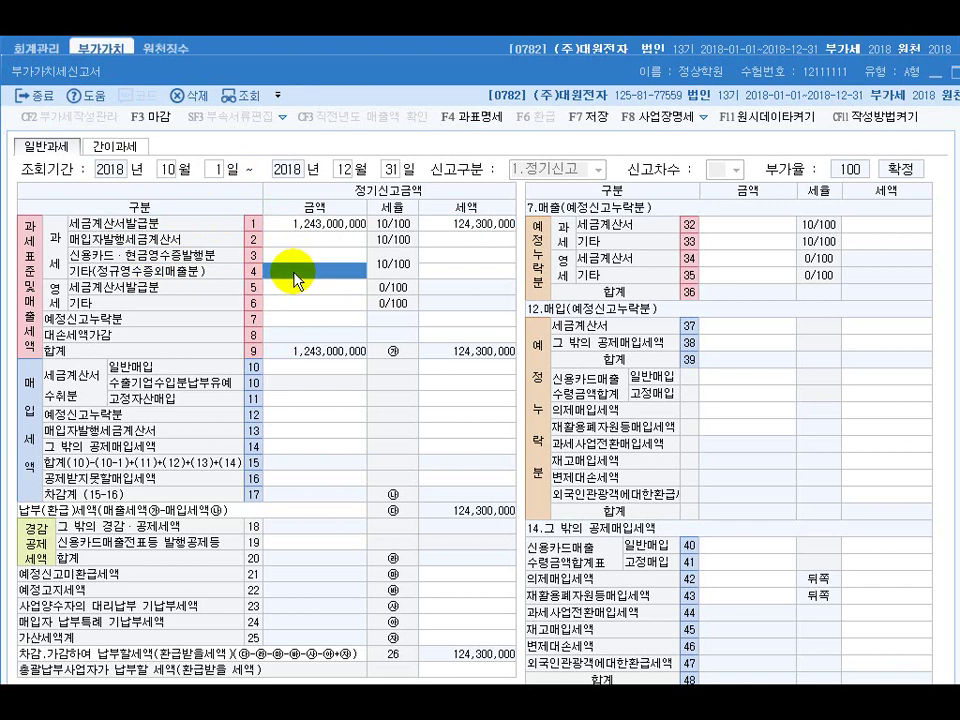
{"action": "type", "text": "12000000"}
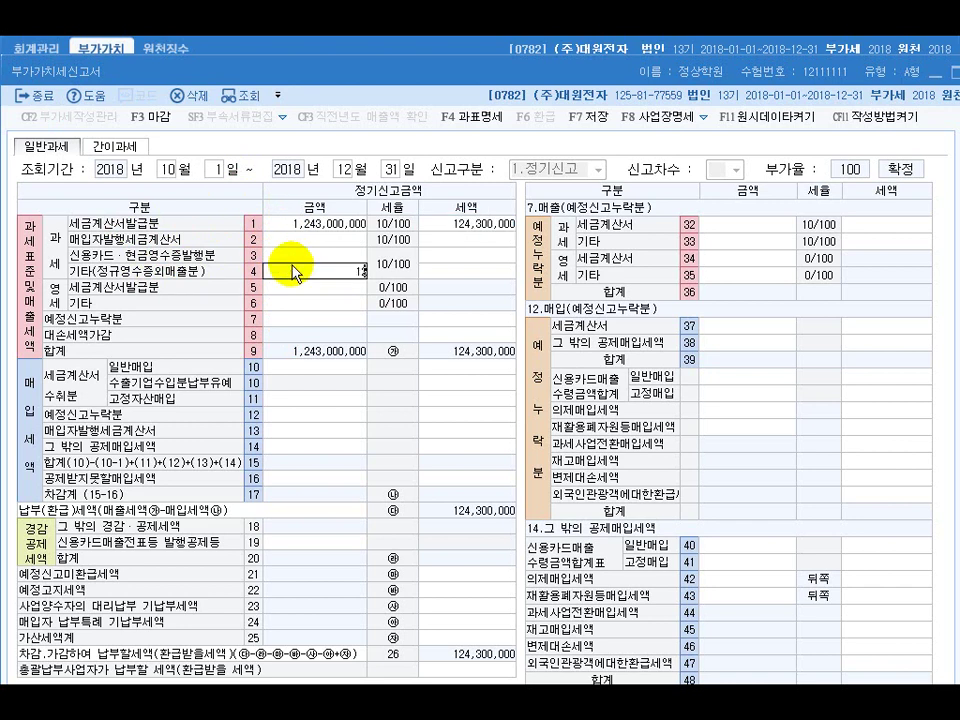
{"action": "key", "text": "Return"}
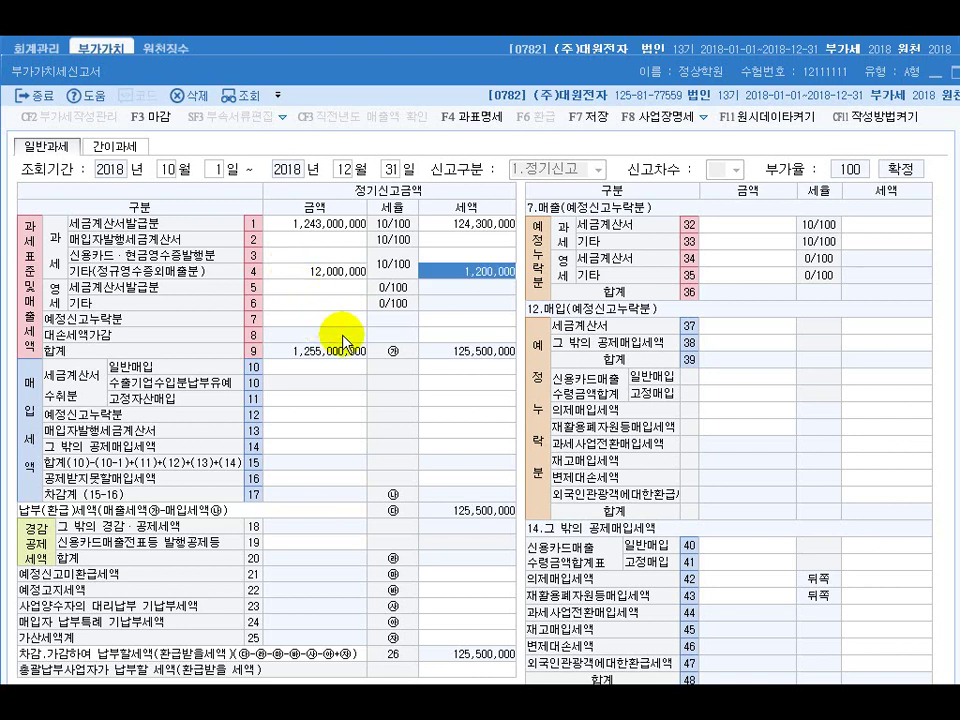
{"action": "left_click", "coordinate": [438, 336]}
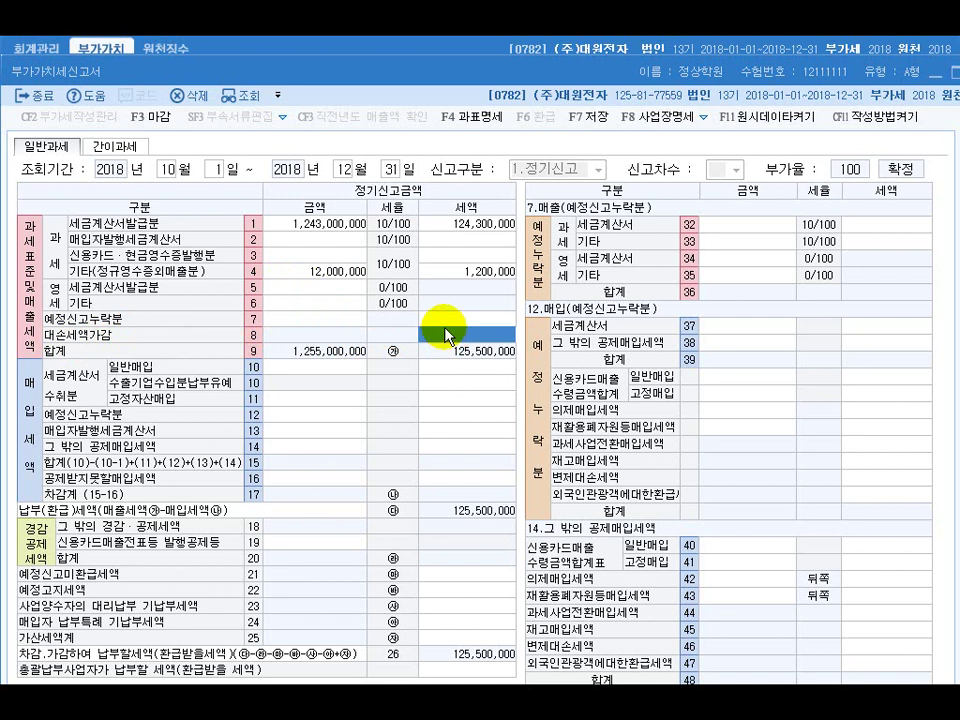
{"action": "type", "text": "1250000"}
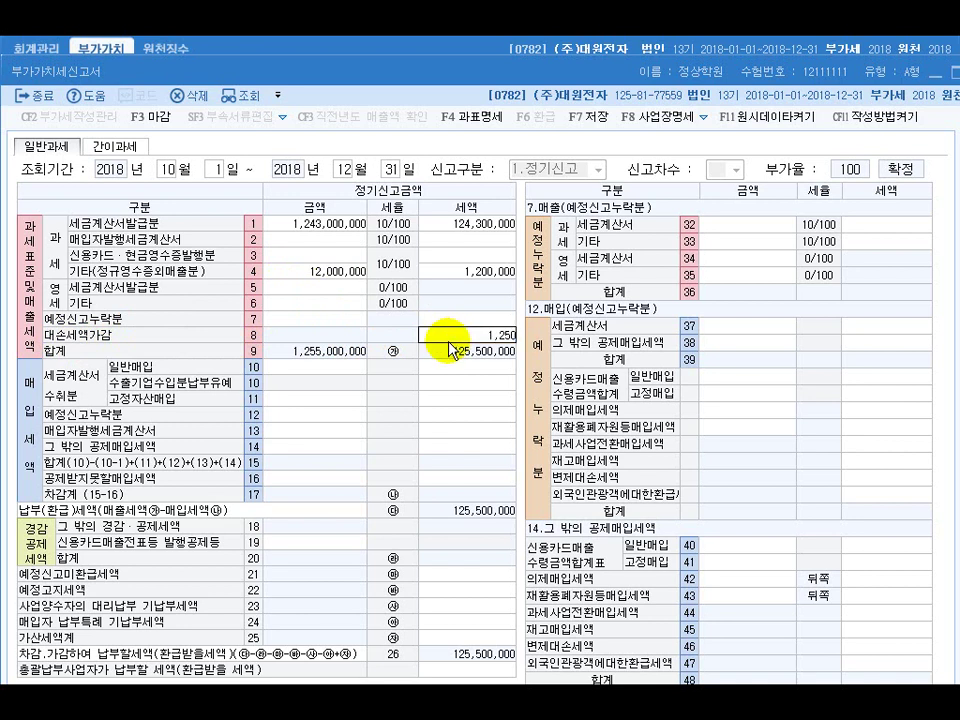
{"action": "key", "text": "Return"}
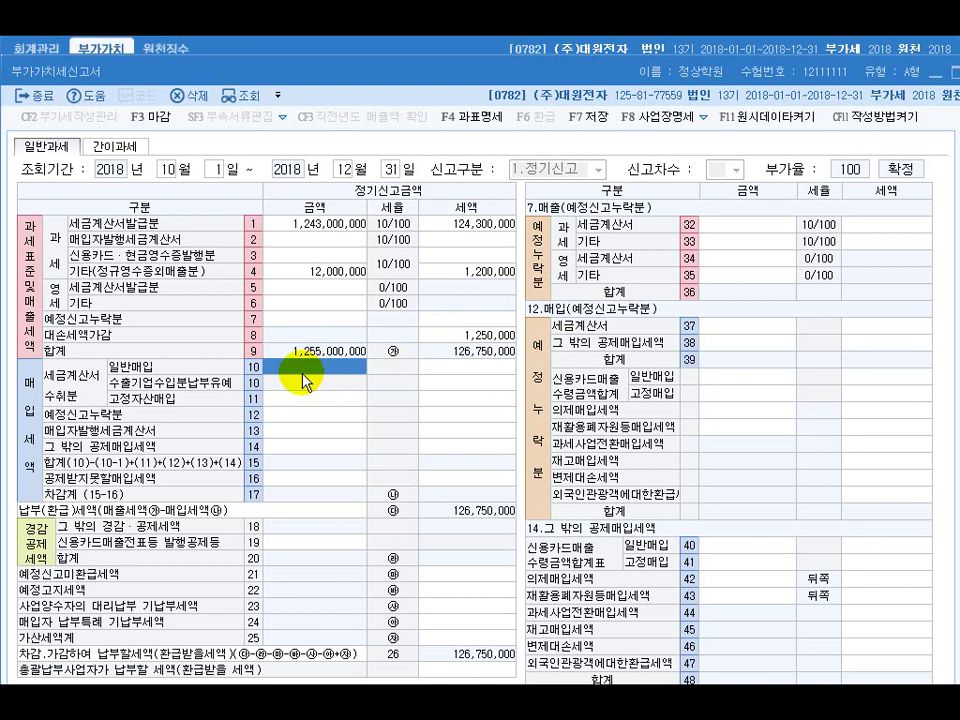
Enter 565,000,000 general invoice purchases with 56,500,000 tax on row 10
{"action": "type", "text": "505000000"}
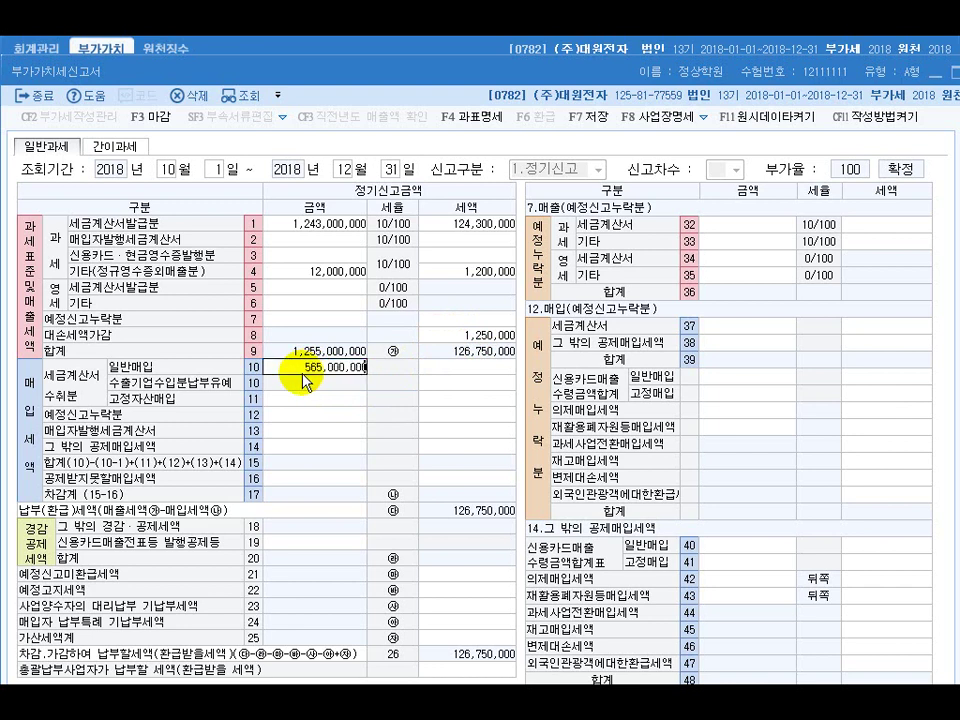
{"action": "key", "text": "Return"}
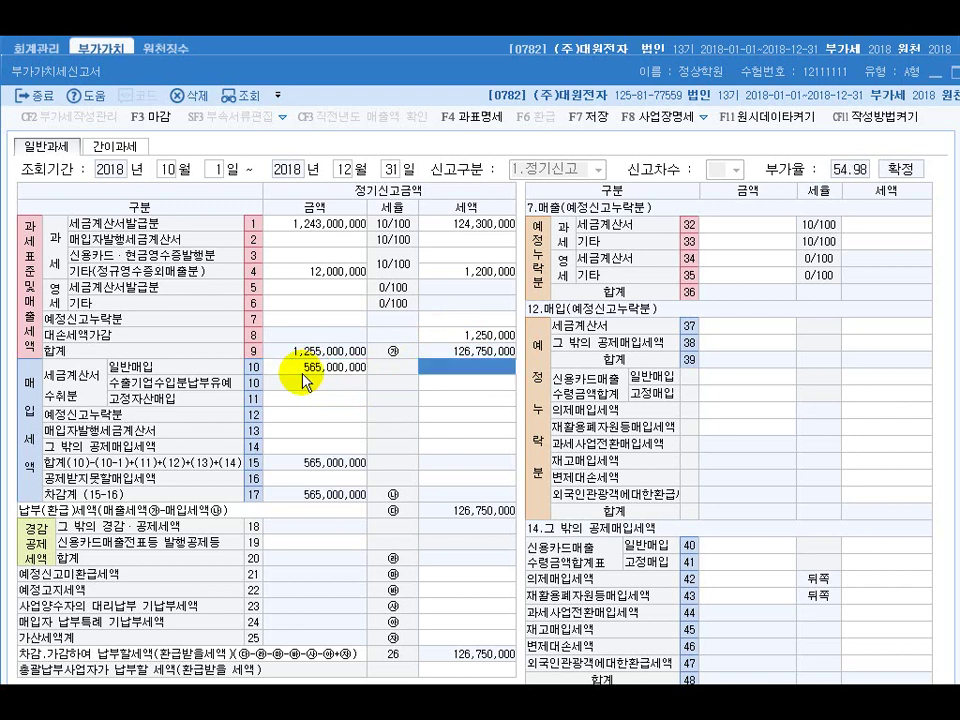
{"action": "type", "text": "56,500,"}
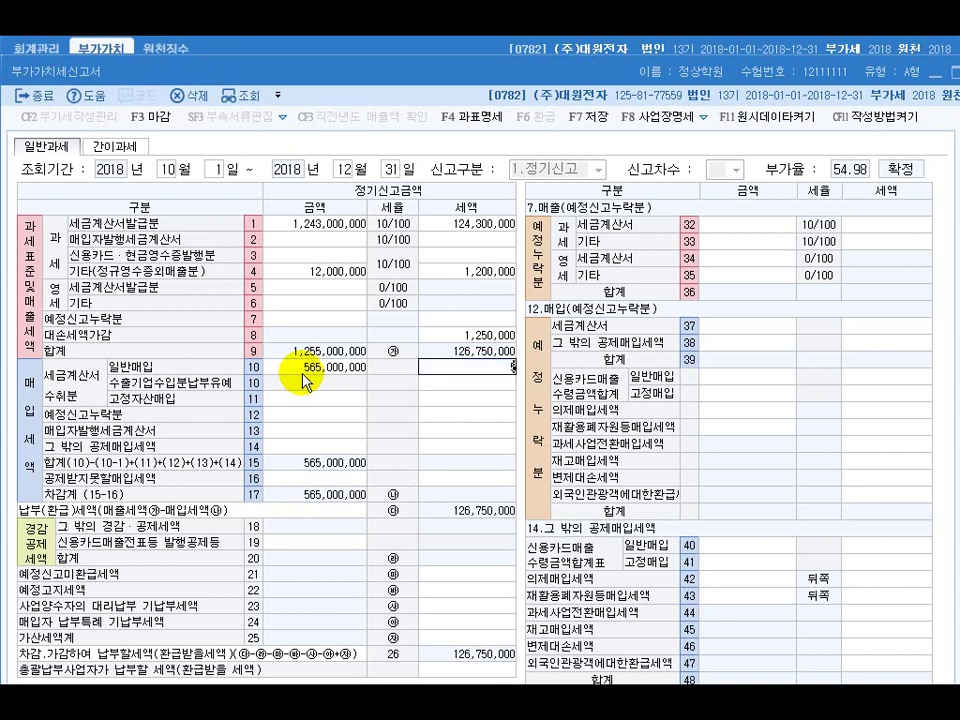
{"action": "type", "text": "000"}
{"action": "key", "text": "Return"}
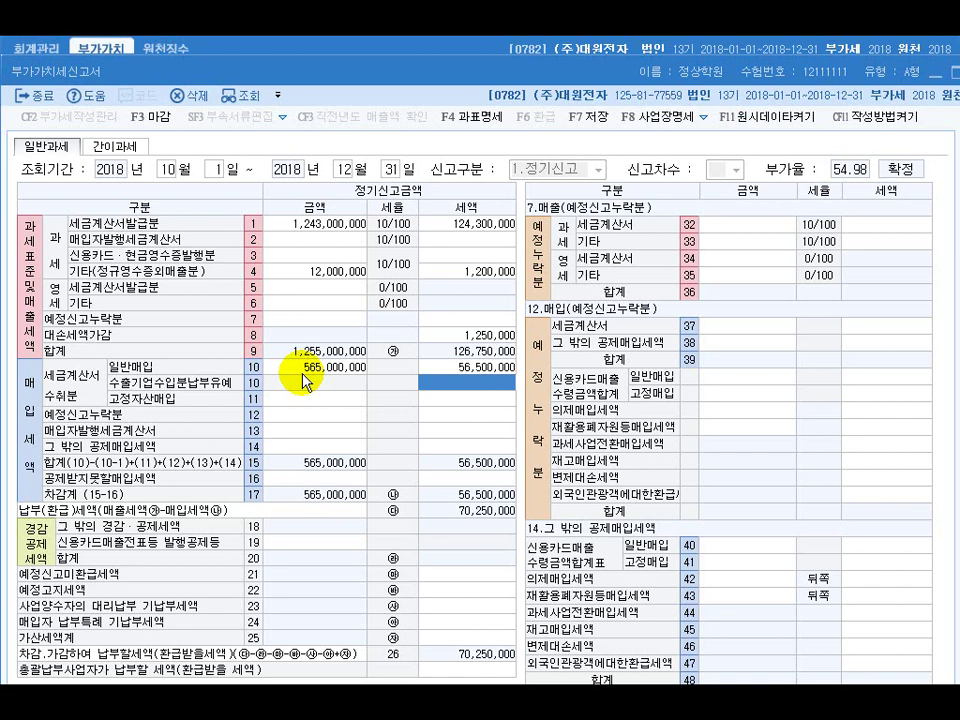
Enter 235,000,000 fixed-asset purchases with 23,500,000 tax on row 11
{"action": "left_click", "coordinate": [314, 399]}
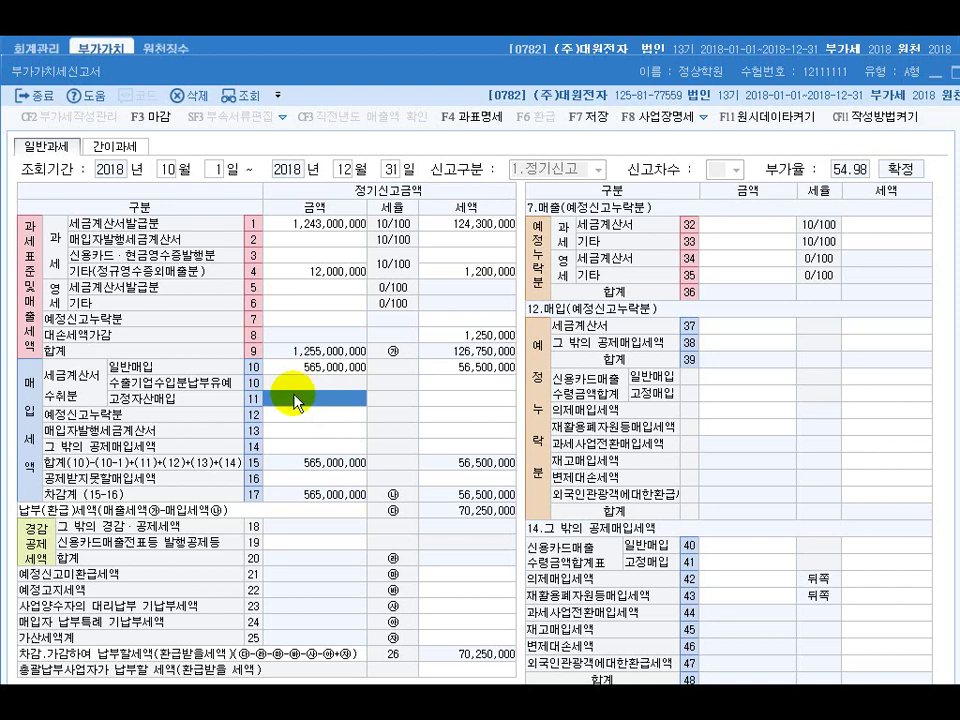
{"action": "type", "text": "235000000"}
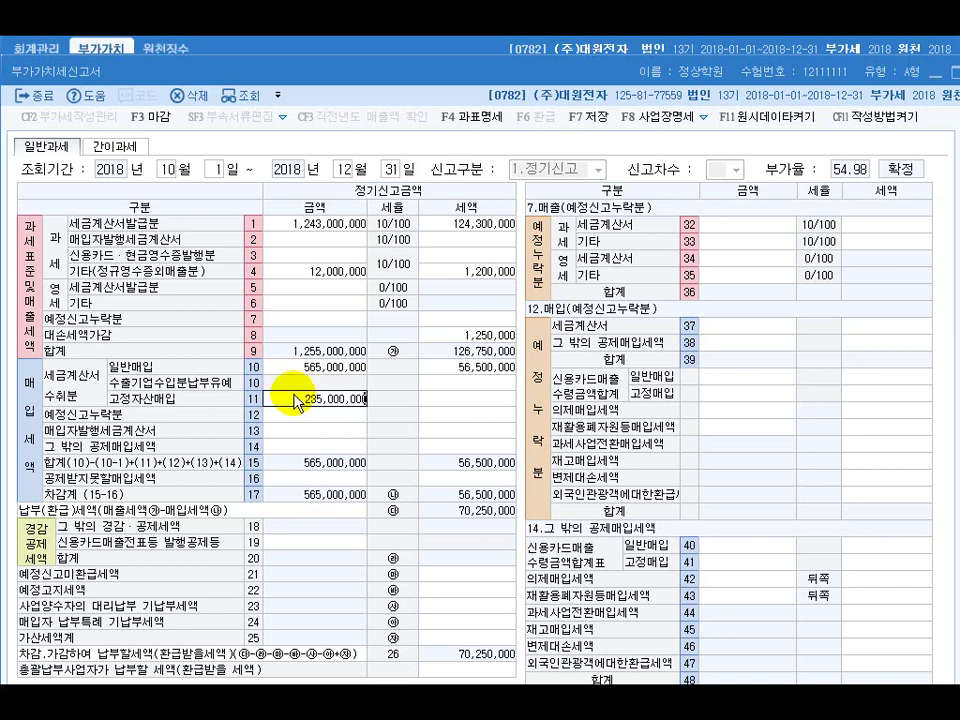
{"action": "key", "text": "Return"}
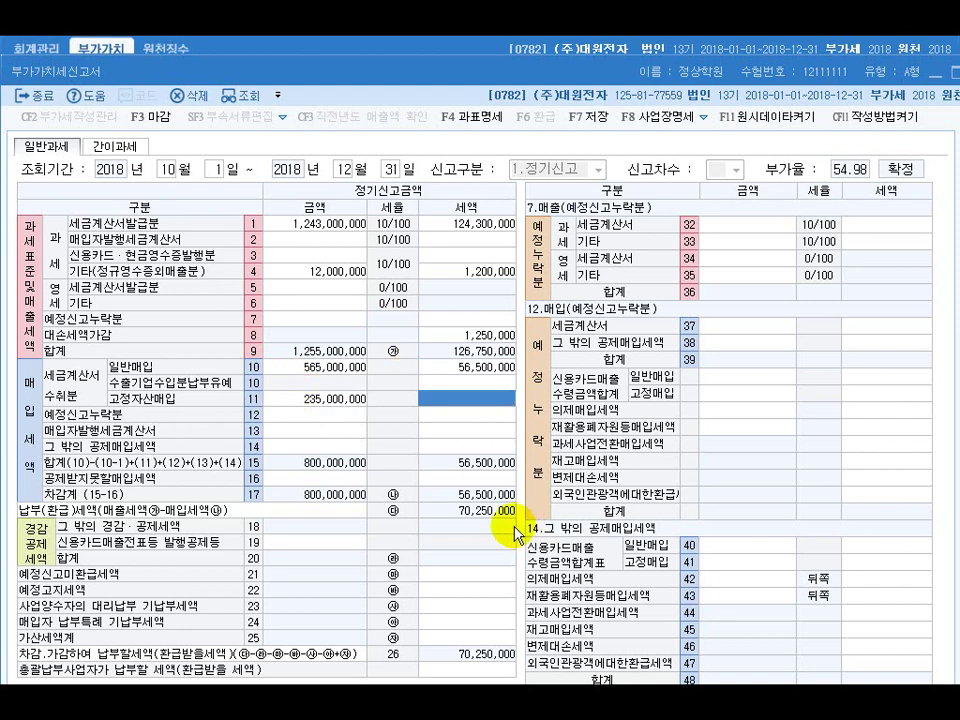
{"action": "type", "text": "26"}
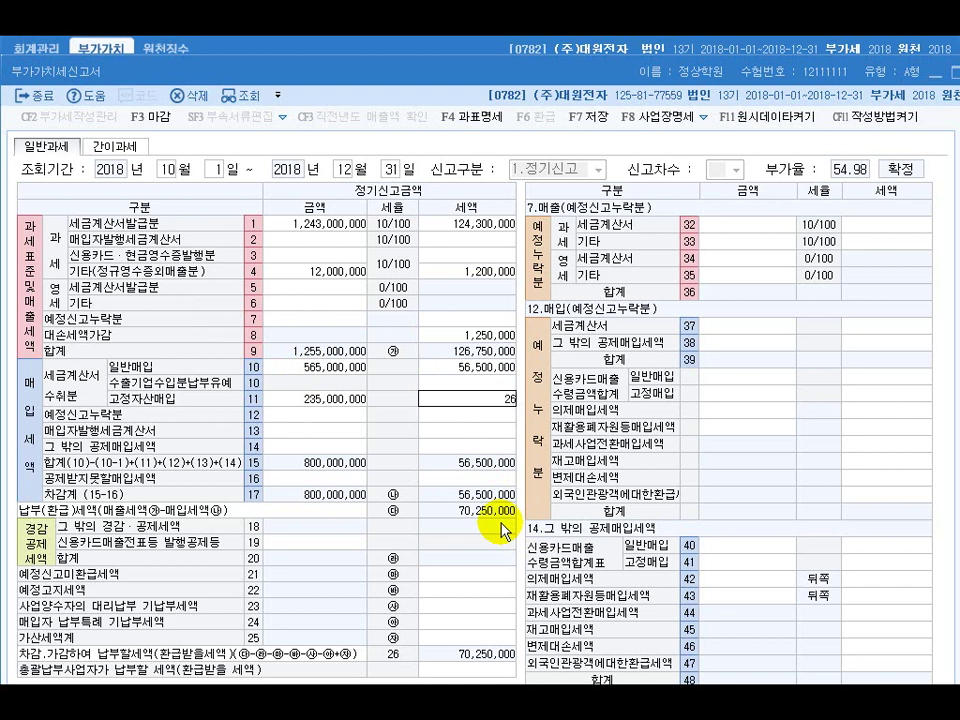
{"action": "type", "text": "35,000,00"}
{"action": "key", "text": "Return"}
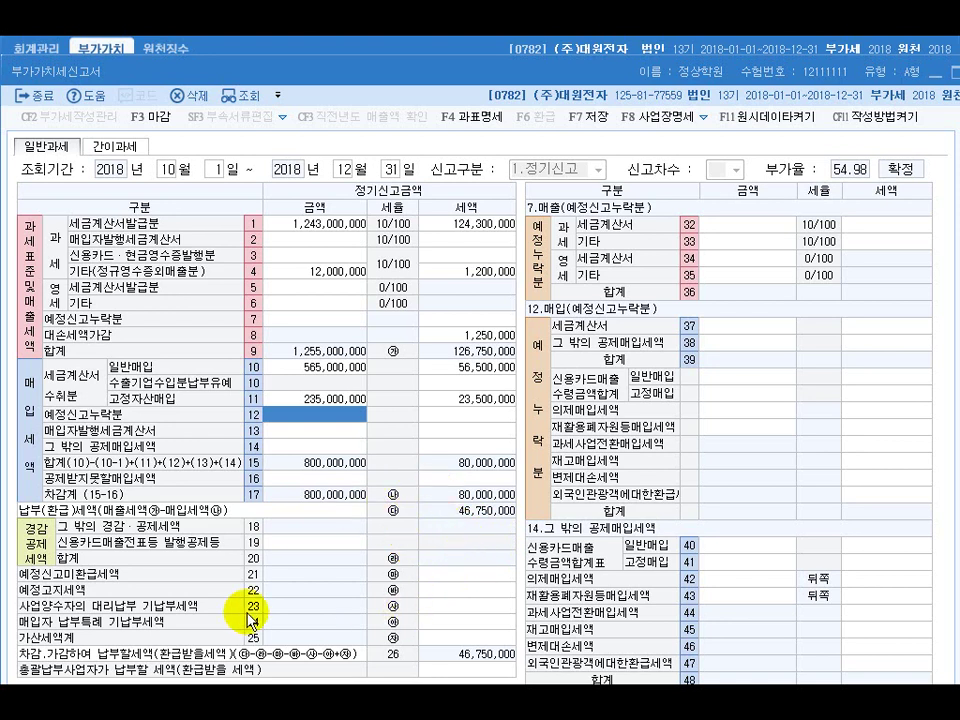
Enter the 20,000,000 late-receipt amount on penalty line 61
{"action": "left_click", "coordinate": [460, 638]}
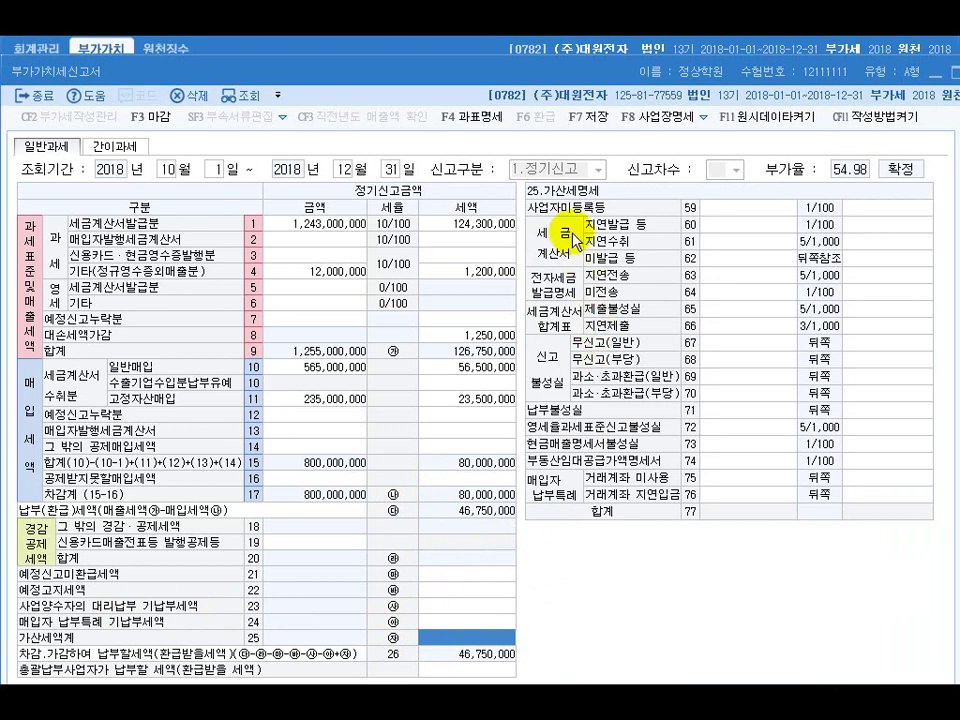
{"action": "left_click", "coordinate": [716, 249]}
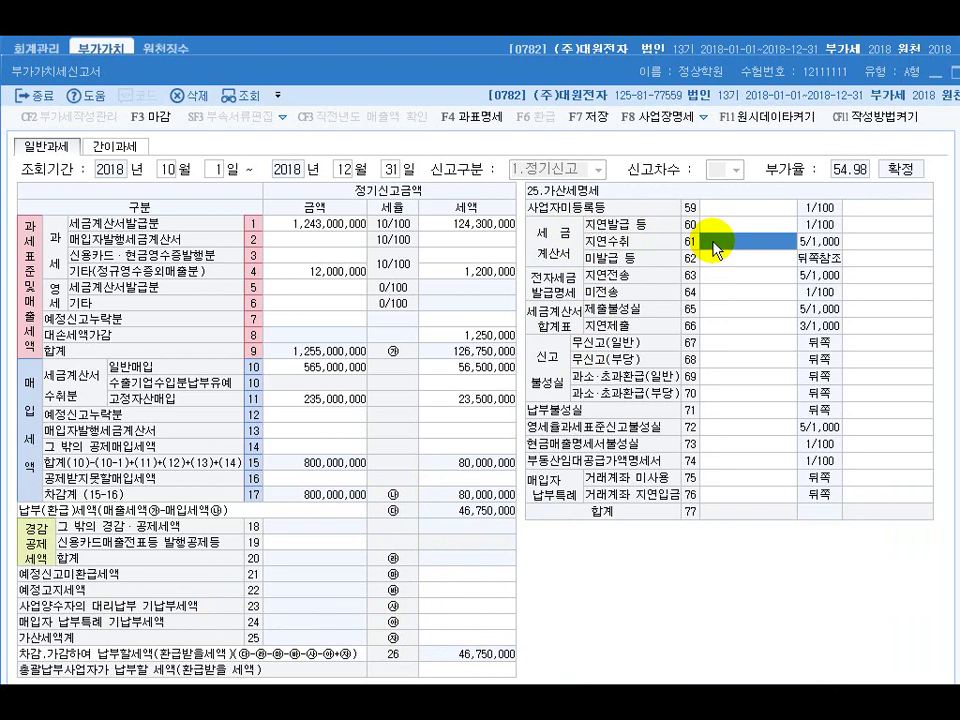
{"action": "type", "text": "20000000"}
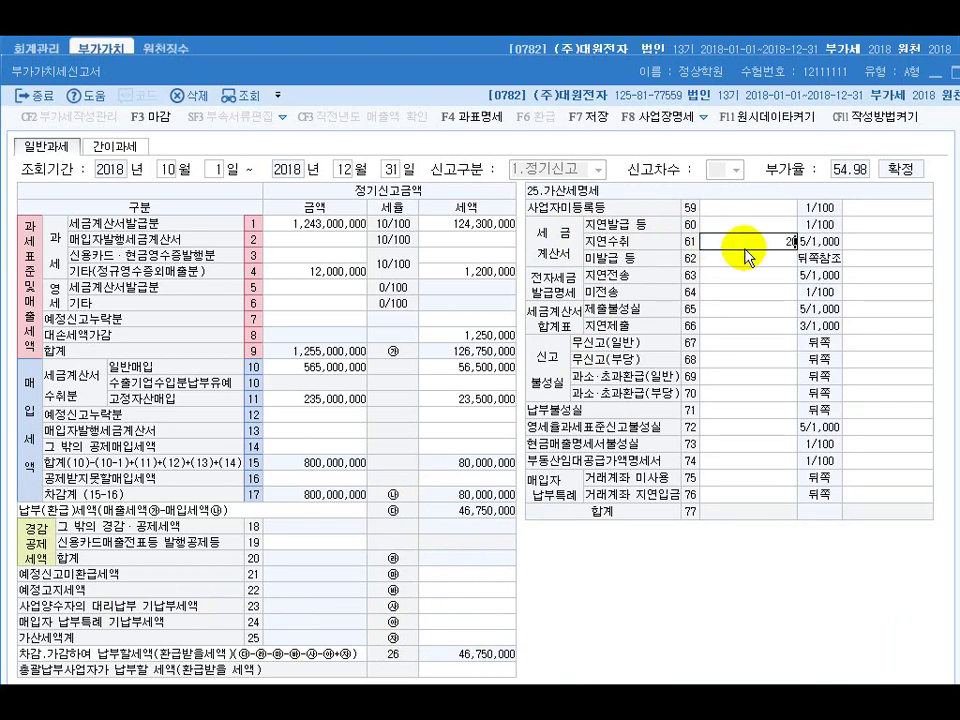
{"action": "key", "text": "Return"}
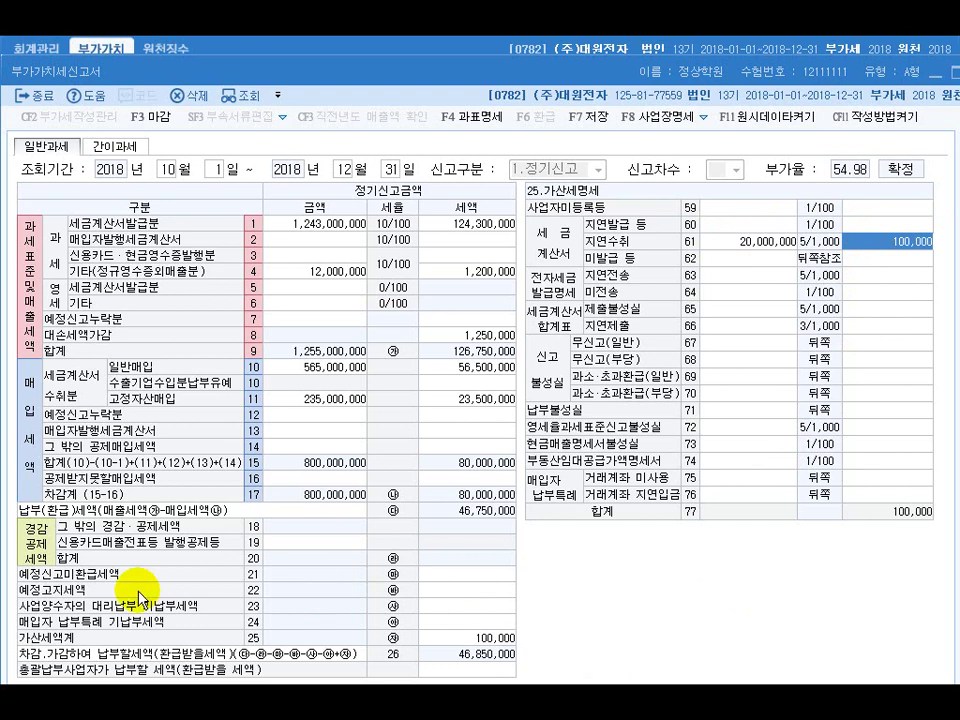
Deduct 11,500,000 of unrefunded preliminary-return tax on line 21
{"action": "left_click", "coordinate": [437, 575]}
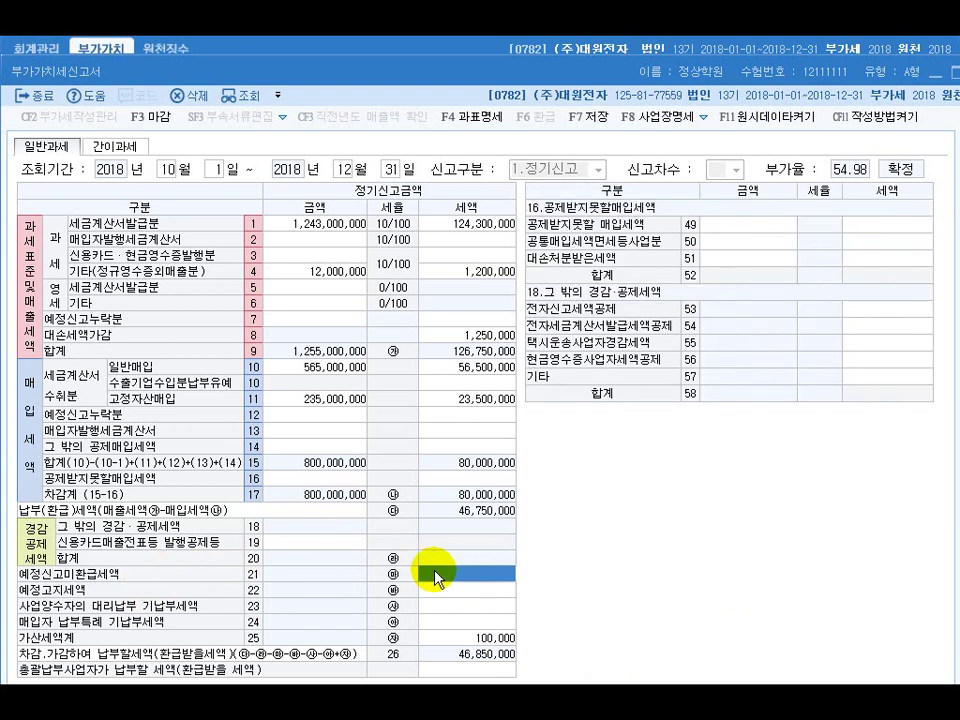
{"action": "type", "text": "11500000"}
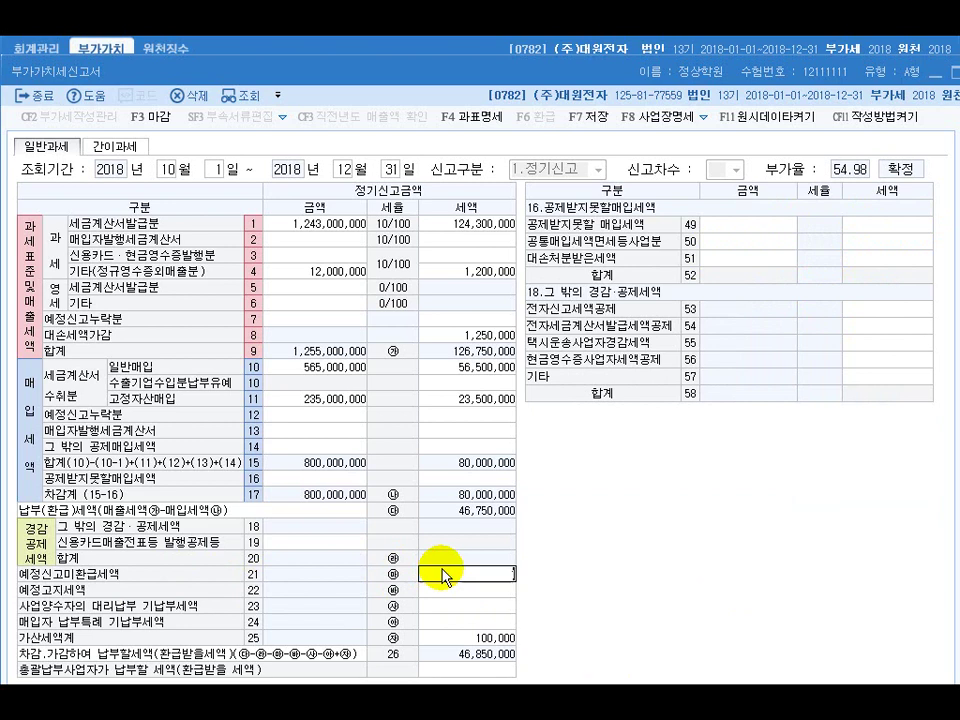
{"action": "key", "text": "Return"}
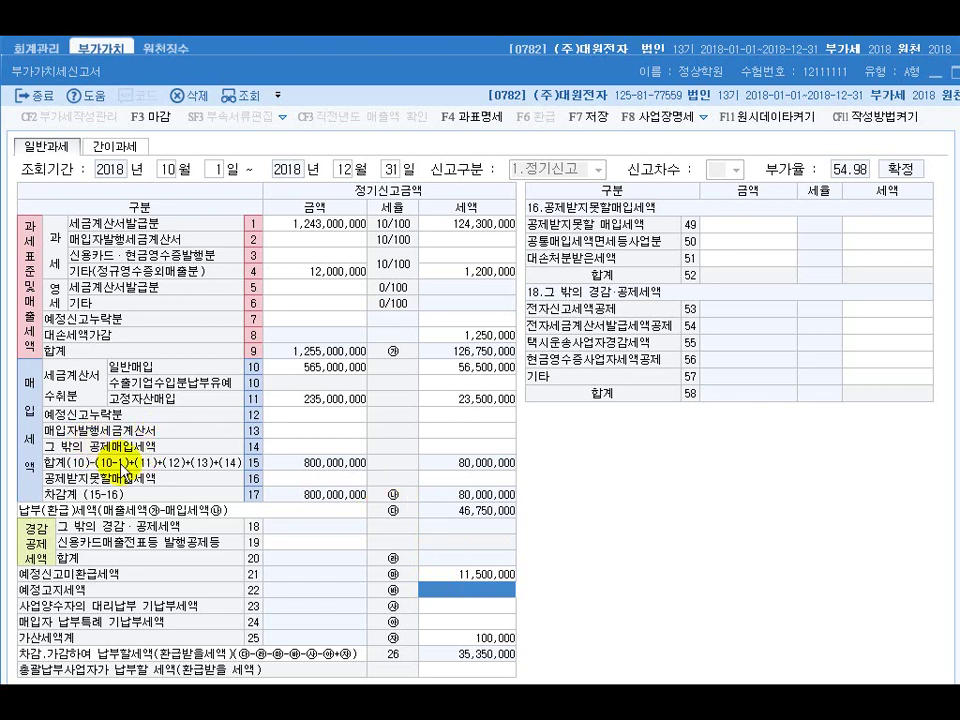
{"action": "left_click", "coordinate": [463, 479]}
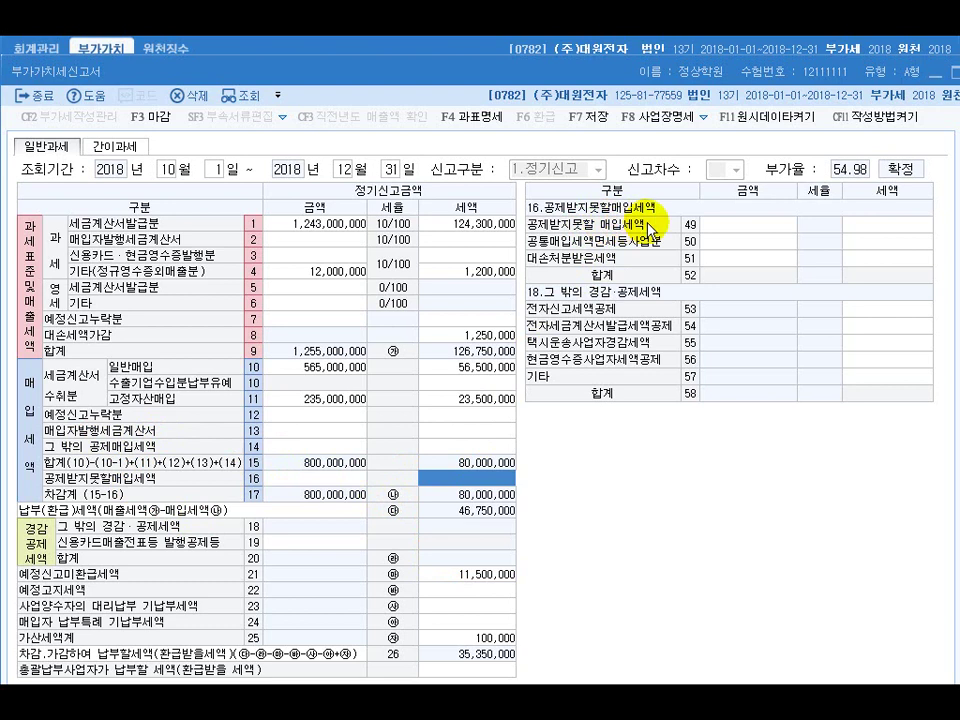
Enter 5,000,000 with 500,000 tax as line 49 non-deductible input, then return to the exam document
{"action": "left_click", "coordinate": [745, 230]}
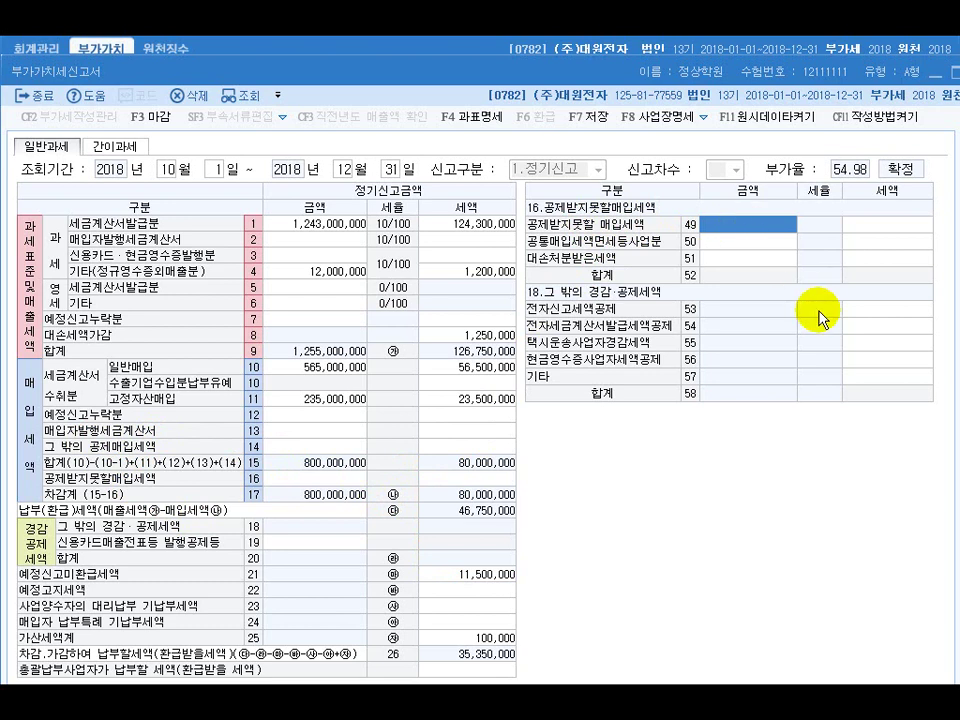
{"action": "type", "text": "5000000"}
{"action": "key", "text": "Return"}
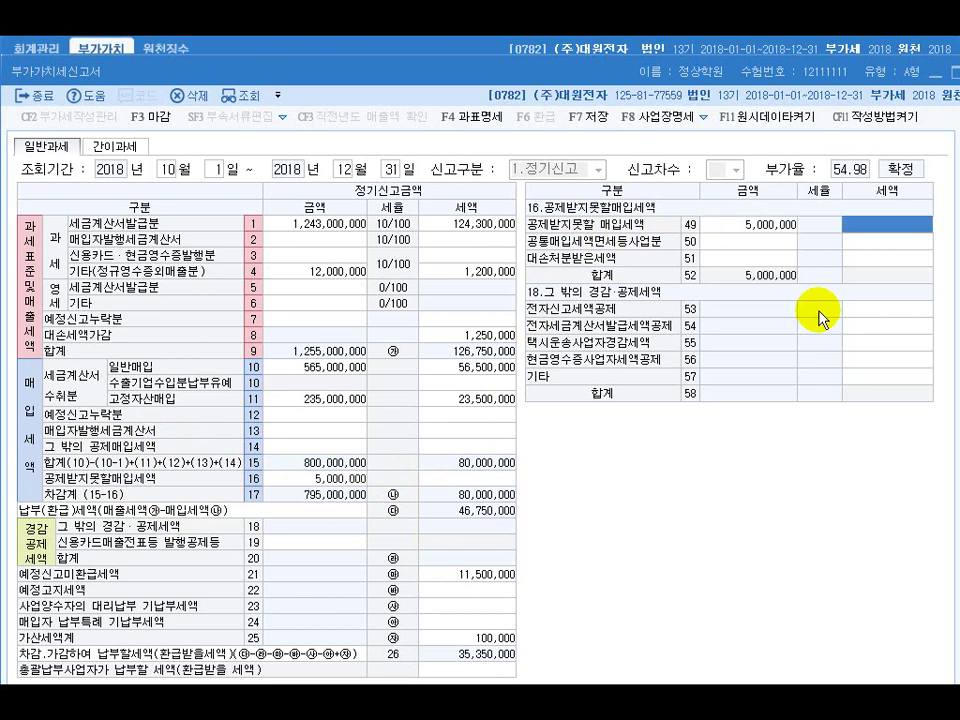
{"action": "type", "text": "5000000"}
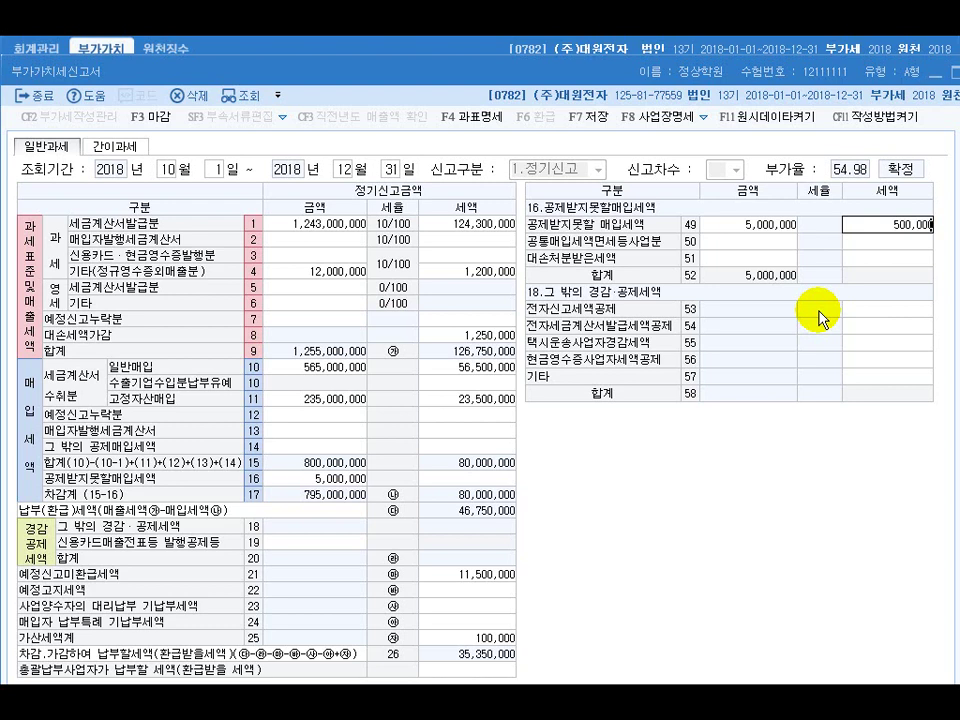
{"action": "key", "text": "Return"}
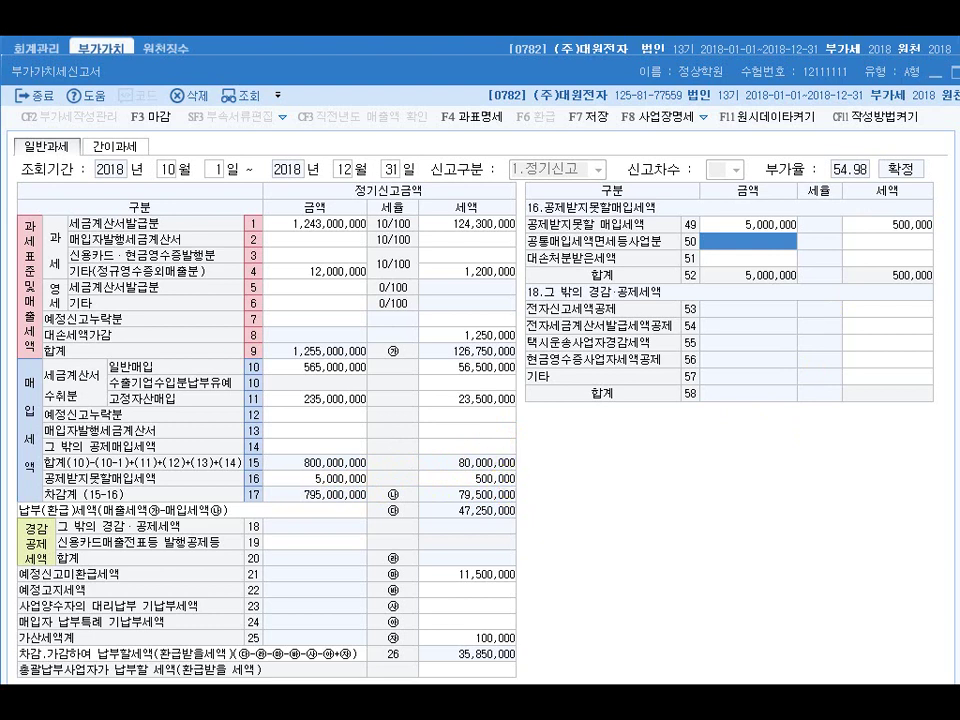
{"action": "key", "text": "alt+Tab"}
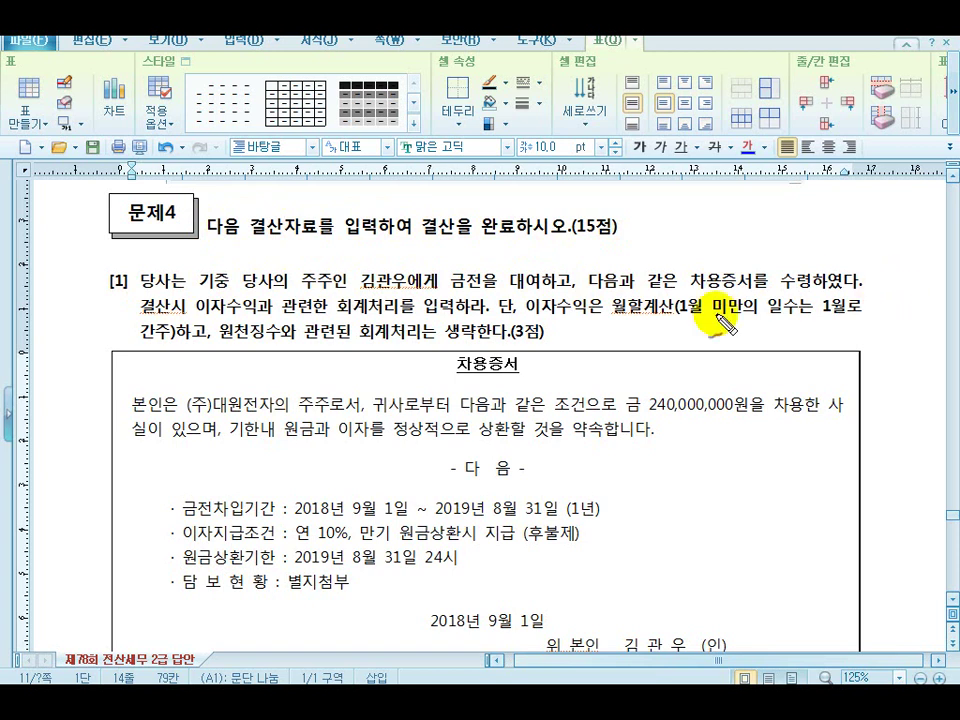
Underline the interest-income instructions and the 240,000,000원 loan's period, 10% rate and repayment terms
{"action": "mouse_move", "coordinate": [133, 318]}
{"action": "left_mouse_down"}
{"action": "mouse_move", "coordinate": [472, 320]}
{"action": "mouse_move", "coordinate": [496, 300]}
{"action": "left_mouse_up"}
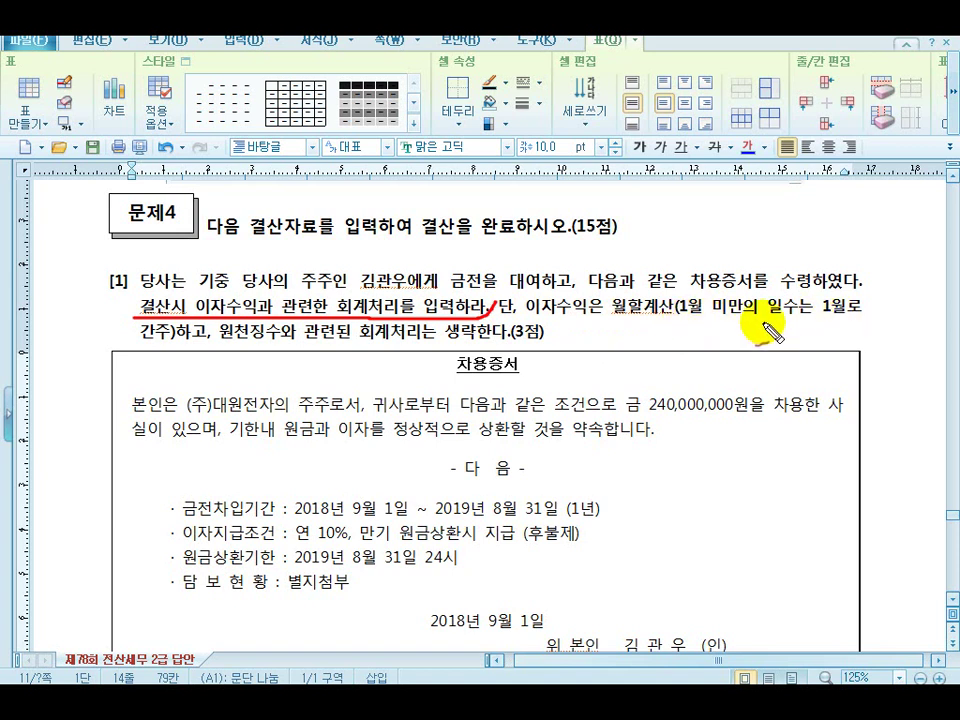
{"action": "left_click_drag", "start_coordinate": [222, 341], "coordinate": [525, 345]}
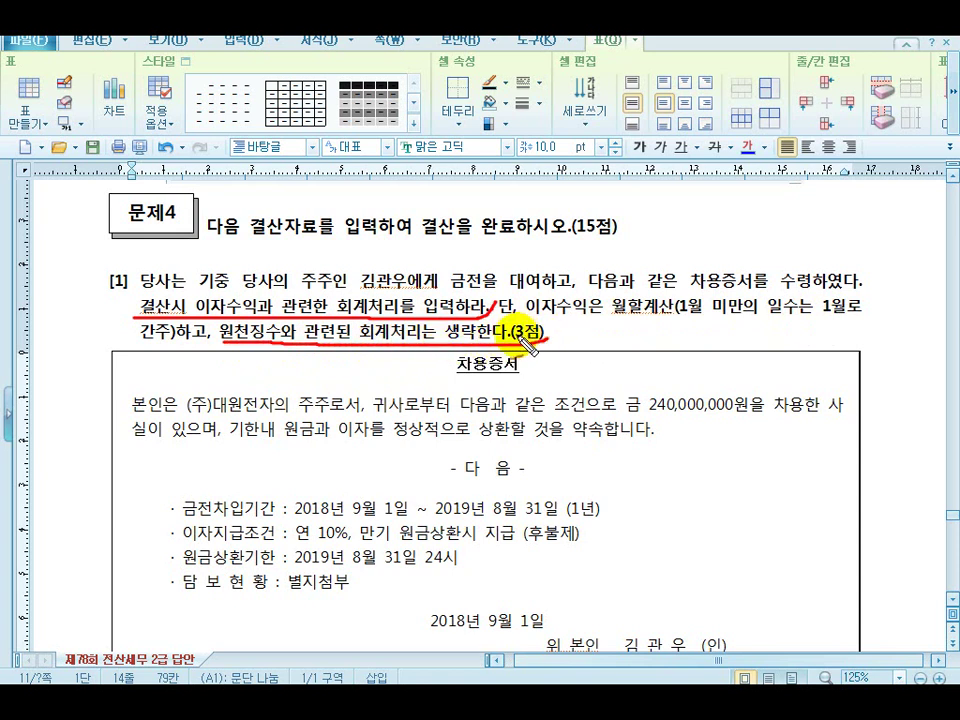
{"action": "scroll", "coordinate": [459, 253], "scroll_direction": "down", "scroll_amount": 3}
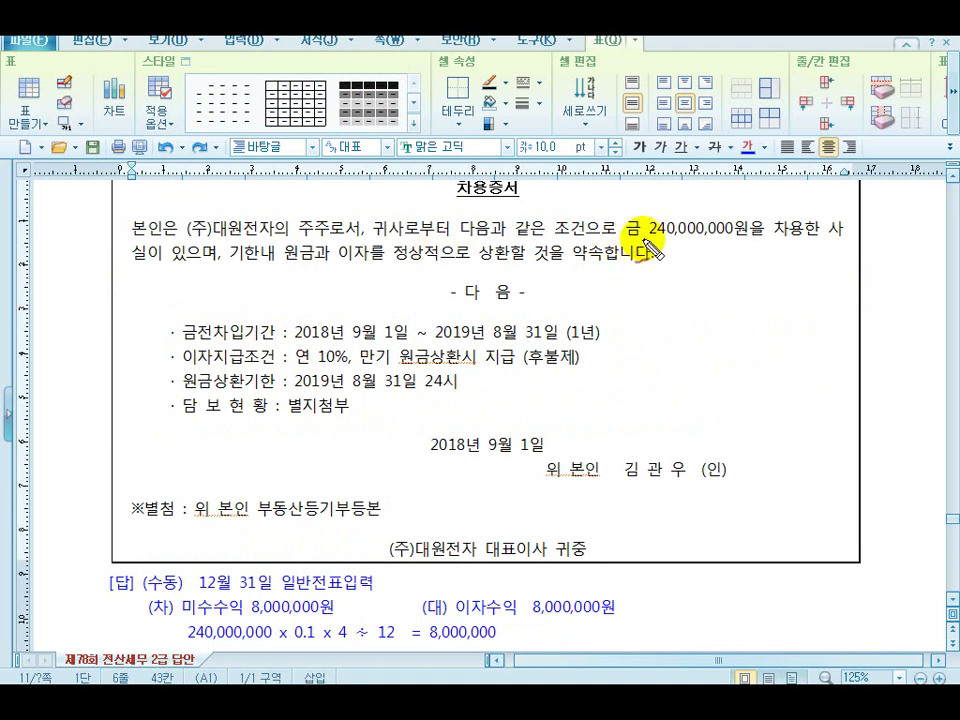
{"action": "left_click_drag", "start_coordinate": [648, 242], "coordinate": [757, 240]}
{"action": "mouse_move", "coordinate": [184, 347]}
{"action": "left_mouse_down"}
{"action": "mouse_move", "coordinate": [572, 347]}
{"action": "mouse_move", "coordinate": [617, 331]}
{"action": "left_mouse_up"}
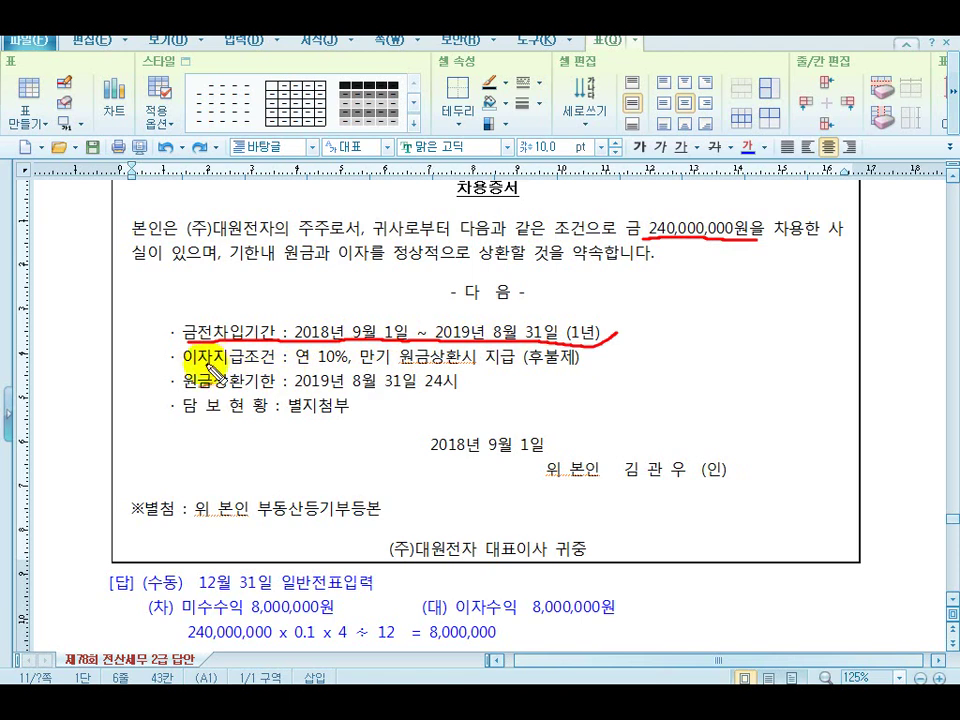
{"action": "mouse_move", "coordinate": [185, 366]}
{"action": "left_mouse_down"}
{"action": "mouse_move", "coordinate": [350, 366]}
{"action": "mouse_move", "coordinate": [354, 357]}
{"action": "mouse_move", "coordinate": [379, 373]}
{"action": "mouse_move", "coordinate": [590, 371]}
{"action": "mouse_move", "coordinate": [596, 362]}
{"action": "left_mouse_up"}
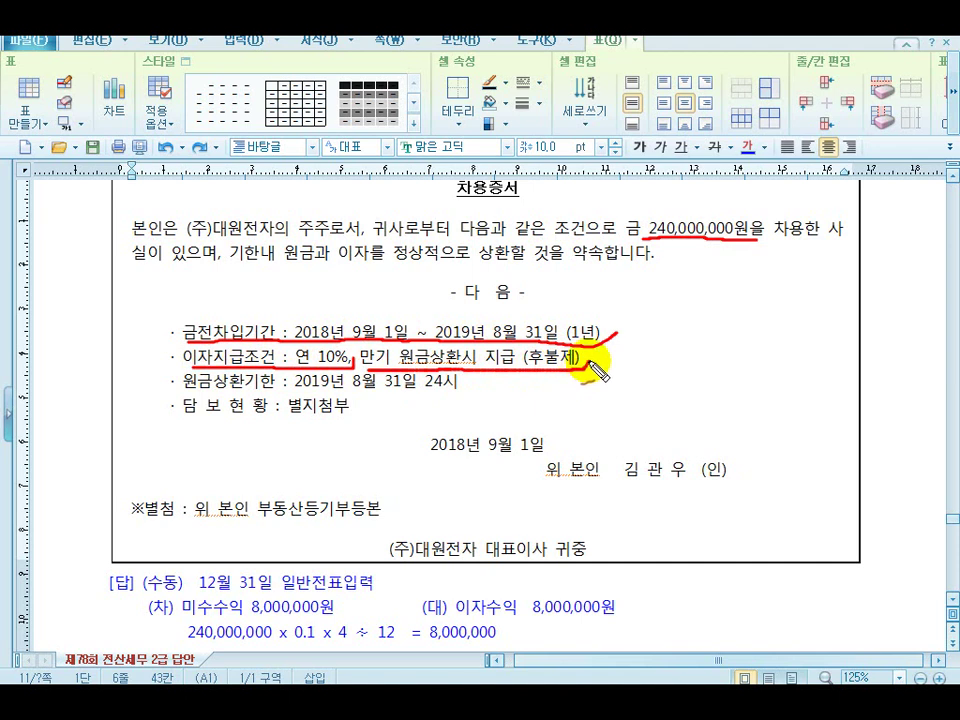
{"action": "mouse_move", "coordinate": [188, 398]}
{"action": "left_mouse_down"}
{"action": "mouse_move", "coordinate": [279, 392]}
{"action": "mouse_move", "coordinate": [333, 405]}
{"action": "mouse_move", "coordinate": [437, 405]}
{"action": "mouse_move", "coordinate": [462, 400]}
{"action": "mouse_move", "coordinate": [471, 379]}
{"action": "left_mouse_up"}
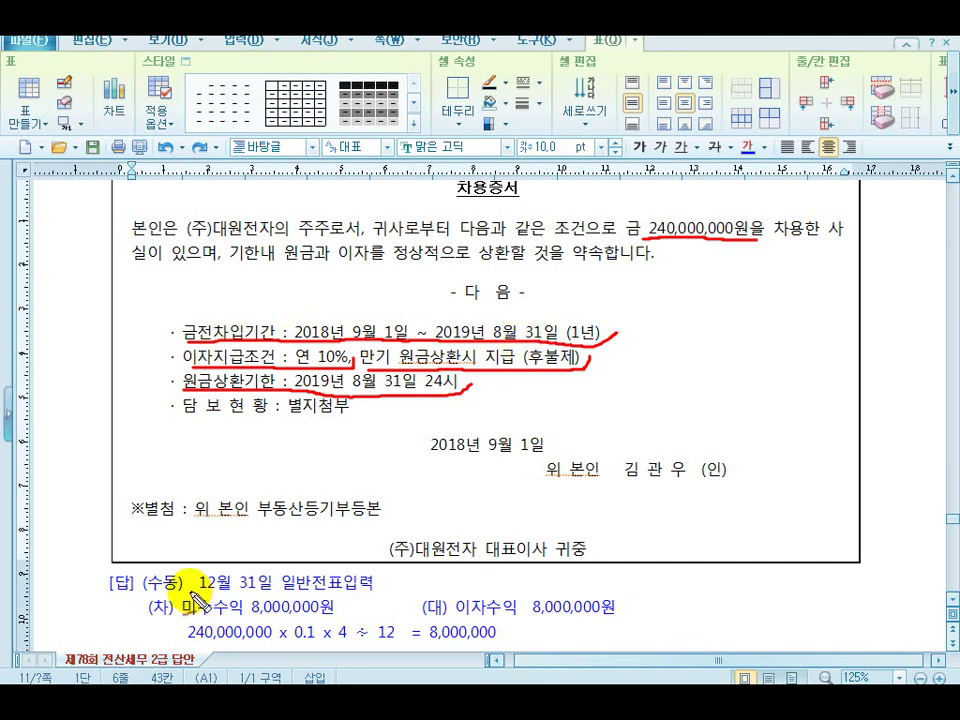
Underline and check the 미수수익 / 이자수익 8,000,000원 answer, then start a calculation beside the loan amount
{"action": "mouse_move", "coordinate": [195, 590]}
{"action": "left_mouse_down"}
{"action": "mouse_move", "coordinate": [268, 604]}
{"action": "mouse_move", "coordinate": [355, 603]}
{"action": "mouse_move", "coordinate": [372, 580]}
{"action": "left_mouse_up"}
{"action": "left_click_drag", "start_coordinate": [377, 297], "coordinate": [398, 292]}
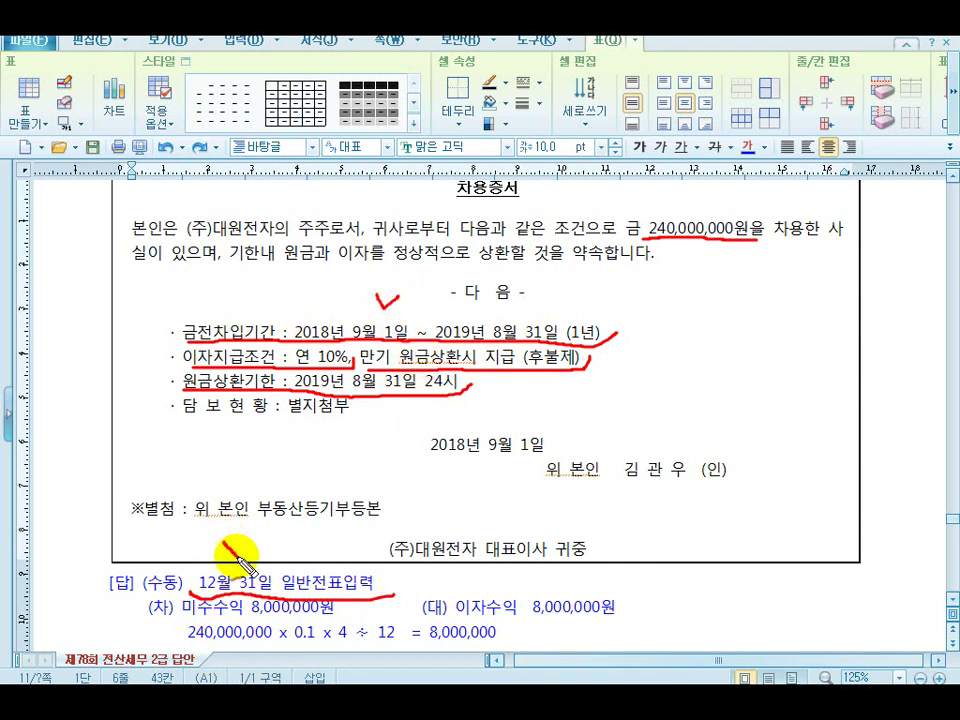
{"action": "left_click_drag", "start_coordinate": [222, 537], "coordinate": [272, 540]}
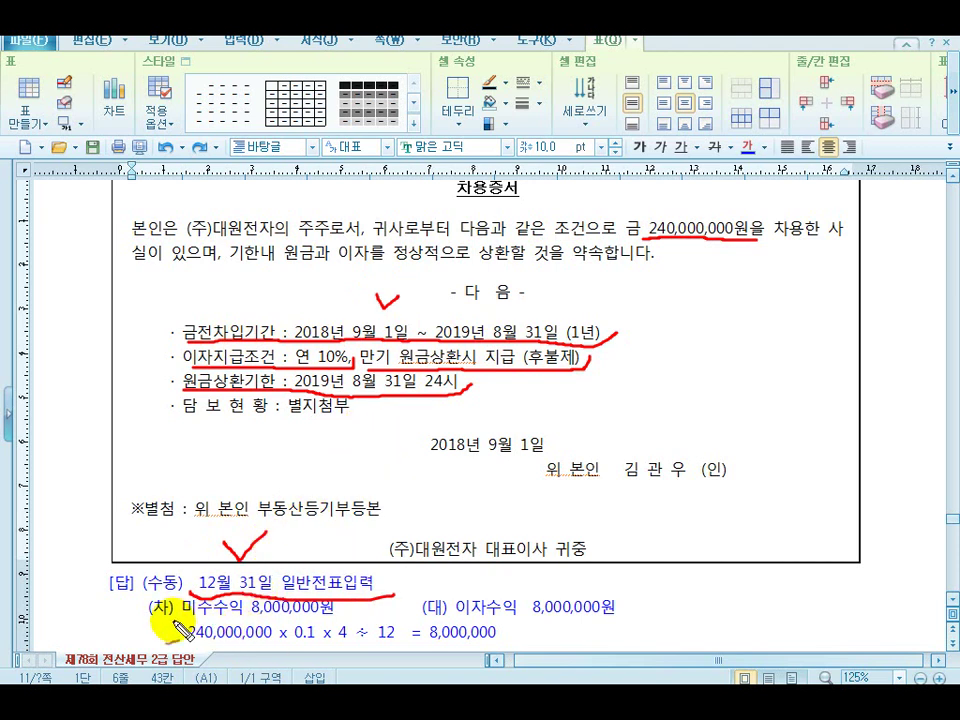
{"action": "left_click_drag", "start_coordinate": [155, 622], "coordinate": [345, 627]}
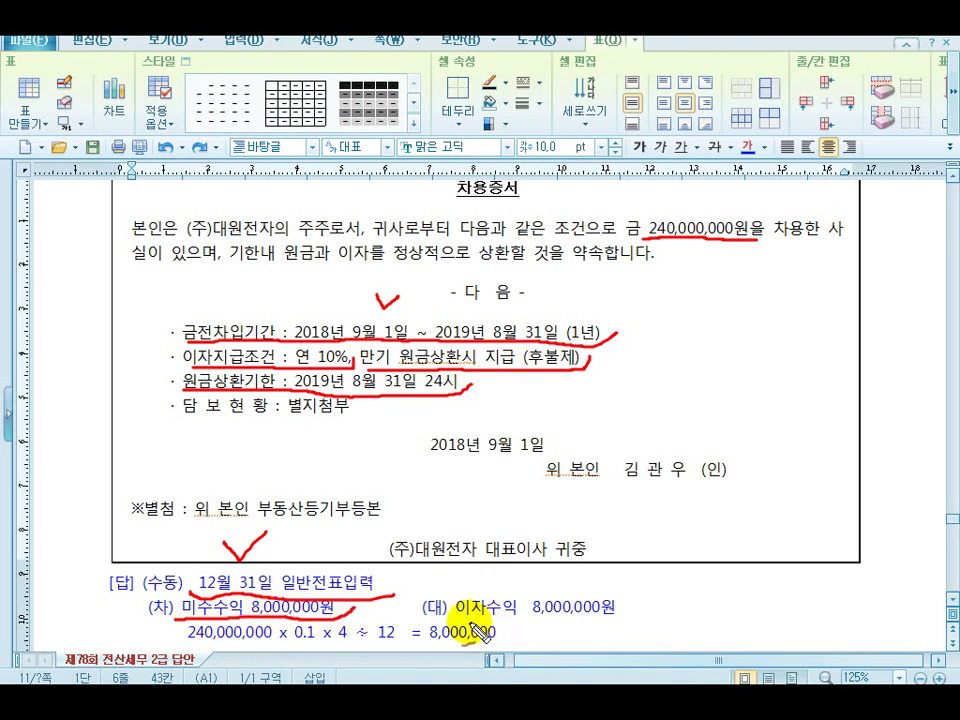
{"action": "left_click_drag", "start_coordinate": [424, 620], "coordinate": [634, 617]}
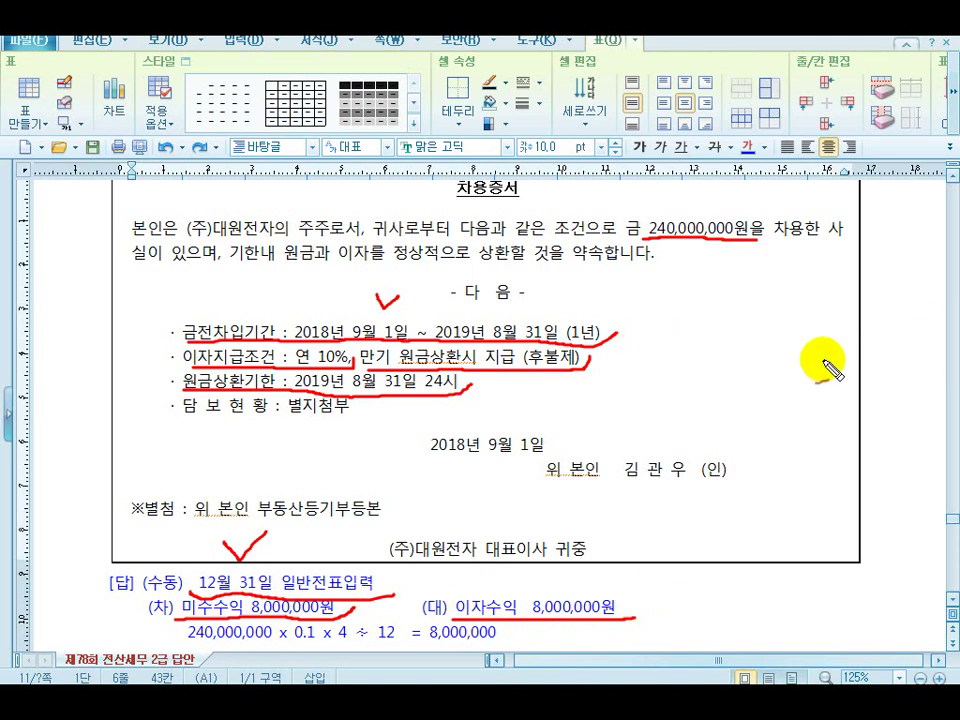
{"action": "left_click_drag", "start_coordinate": [713, 259], "coordinate": [730, 276]}
{"action": "mouse_move", "coordinate": [729, 257]}
{"action": "left_mouse_down"}
{"action": "mouse_move", "coordinate": [713, 280]}
{"action": "mouse_move", "coordinate": [748, 258]}
{"action": "mouse_move", "coordinate": [784, 296]}
{"action": "mouse_move", "coordinate": [876, 297]}
{"action": "mouse_move", "coordinate": [823, 331]}
{"action": "mouse_move", "coordinate": [852, 323]}
{"action": "left_mouse_up"}
Handwrite ×0.1×4/12 = 8,000,000 beside the 240,000,000원 loan amount
{"action": "left_click", "coordinate": [765, 278]}
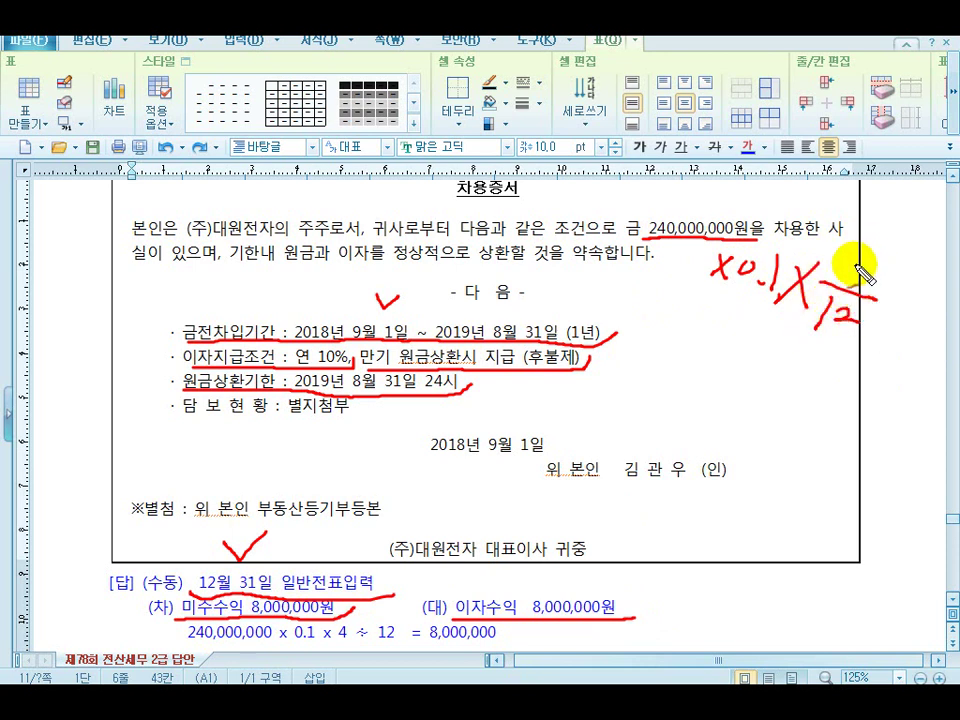
{"action": "left_click_drag", "start_coordinate": [861, 259], "coordinate": [871, 290]}
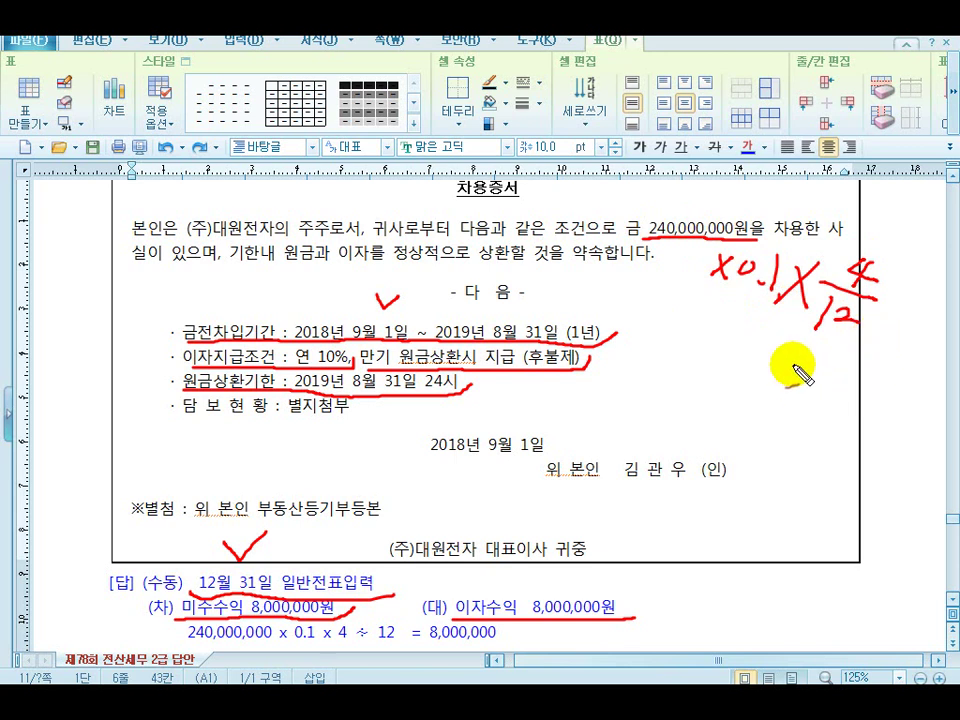
{"action": "mouse_move", "coordinate": [793, 370]}
{"action": "left_mouse_down"}
{"action": "mouse_move", "coordinate": [842, 390]}
{"action": "mouse_move", "coordinate": [920, 390]}
{"action": "left_mouse_up"}
{"action": "left_click_drag", "start_coordinate": [801, 407], "coordinate": [905, 428]}
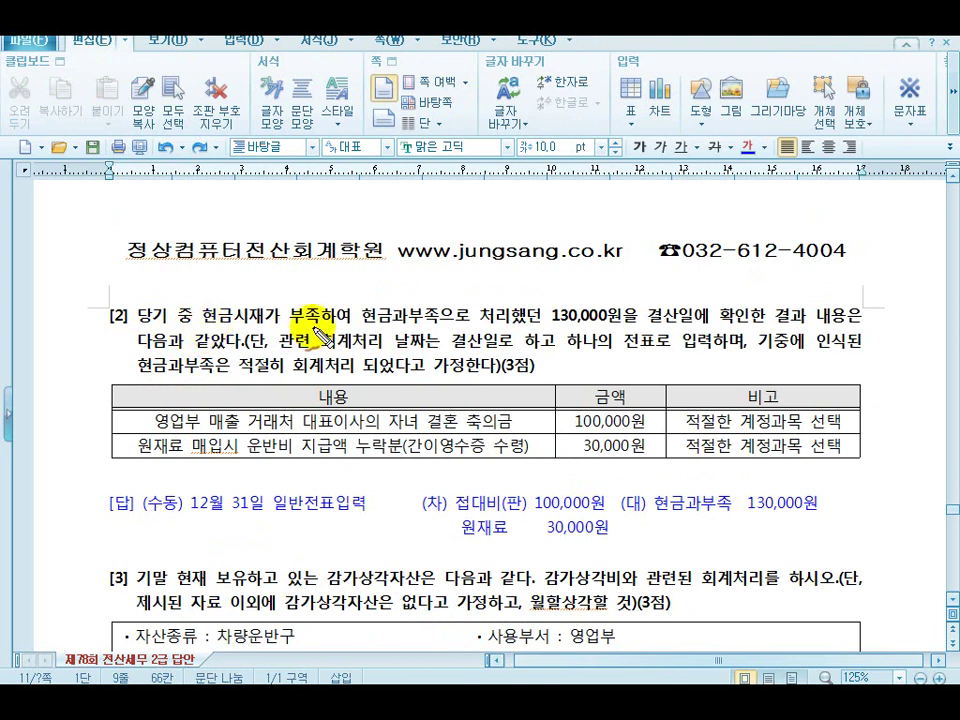
Underline and check the 130,000원 cash shortage, its two rows, and the 접대비 100,000원 / 원재료 30,000원 answer
{"action": "left_click_drag", "start_coordinate": [362, 325], "coordinate": [626, 325]}
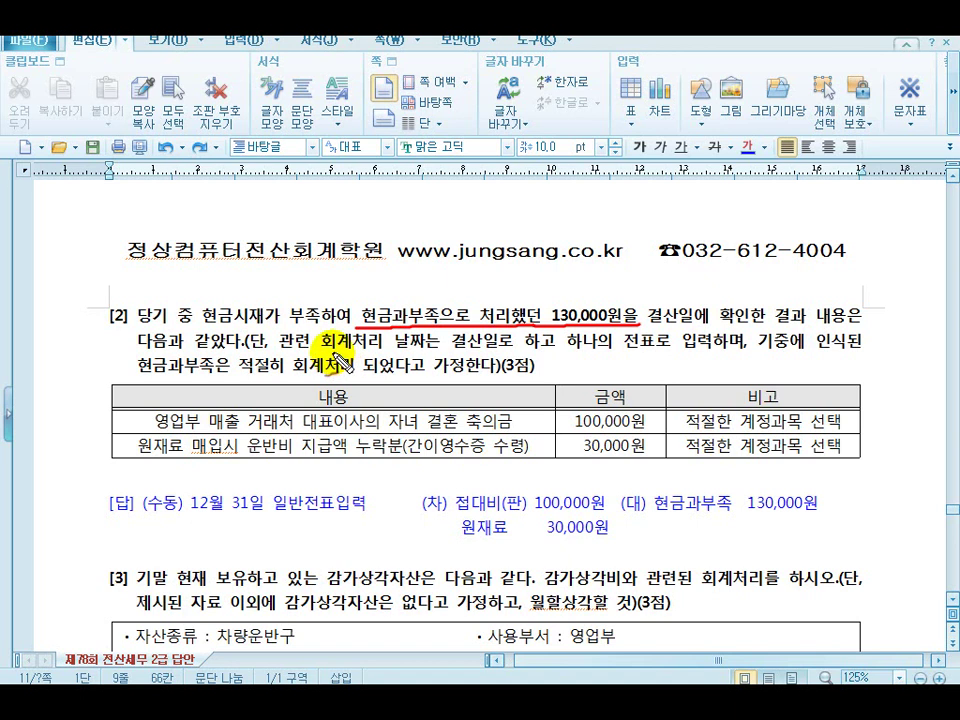
{"action": "left_click_drag", "start_coordinate": [455, 353], "coordinate": [752, 351]}
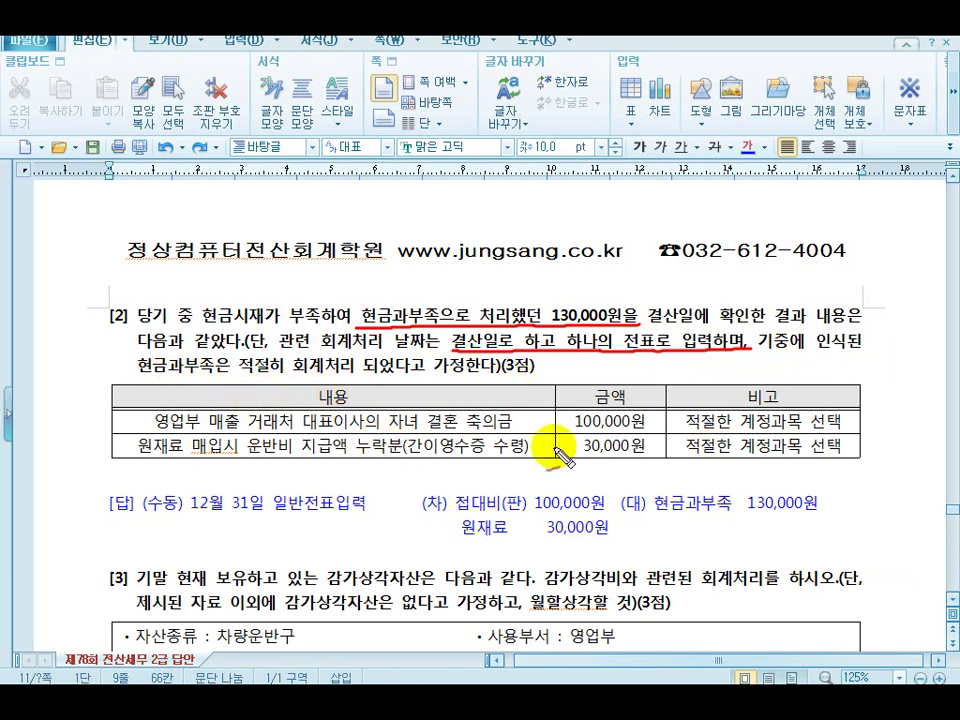
{"action": "mouse_move", "coordinate": [155, 430]}
{"action": "left_mouse_down"}
{"action": "mouse_move", "coordinate": [632, 440]}
{"action": "mouse_move", "coordinate": [668, 390]}
{"action": "mouse_move", "coordinate": [583, 381]}
{"action": "mouse_move", "coordinate": [570, 428]}
{"action": "left_mouse_up"}
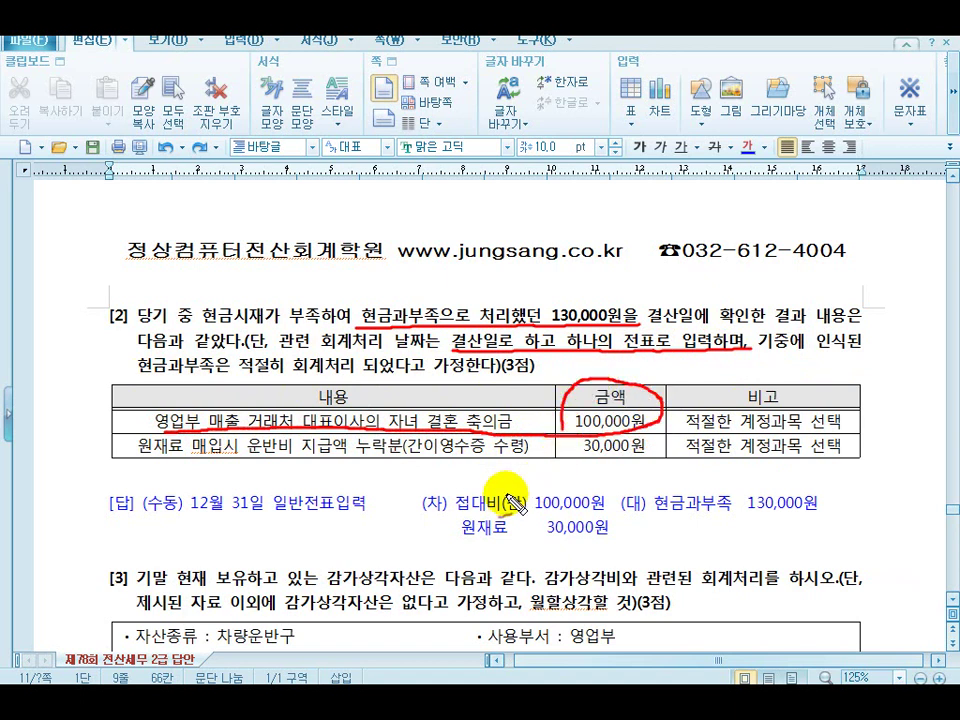
{"action": "left_click_drag", "start_coordinate": [450, 521], "coordinate": [612, 506]}
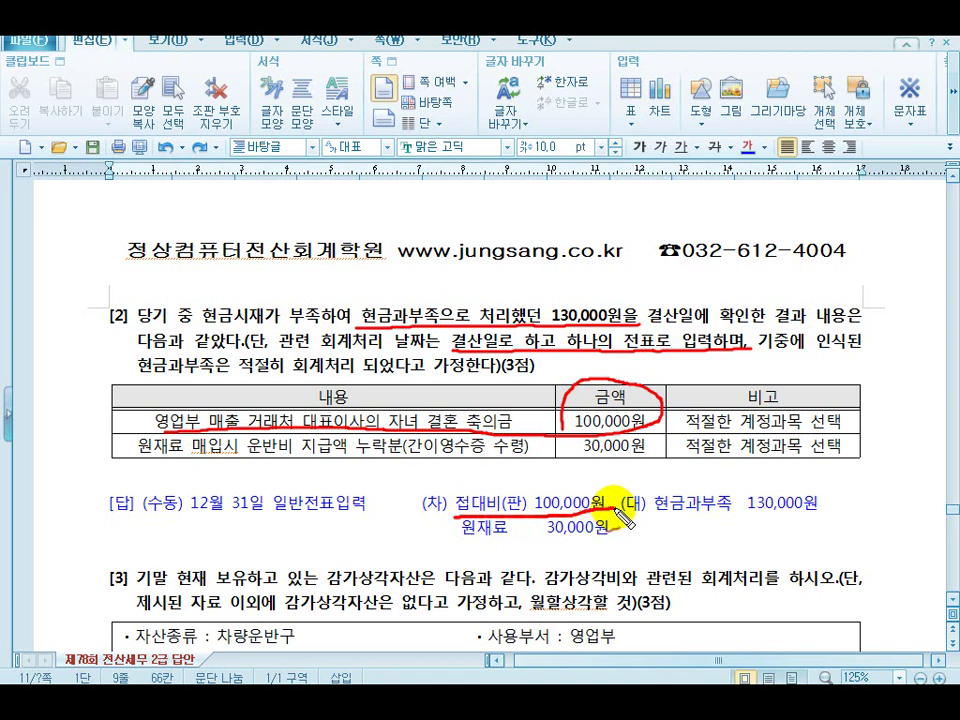
{"action": "mouse_move", "coordinate": [146, 463]}
{"action": "left_mouse_down"}
{"action": "mouse_move", "coordinate": [621, 461]}
{"action": "mouse_move", "coordinate": [662, 436]}
{"action": "mouse_move", "coordinate": [579, 437]}
{"action": "left_mouse_up"}
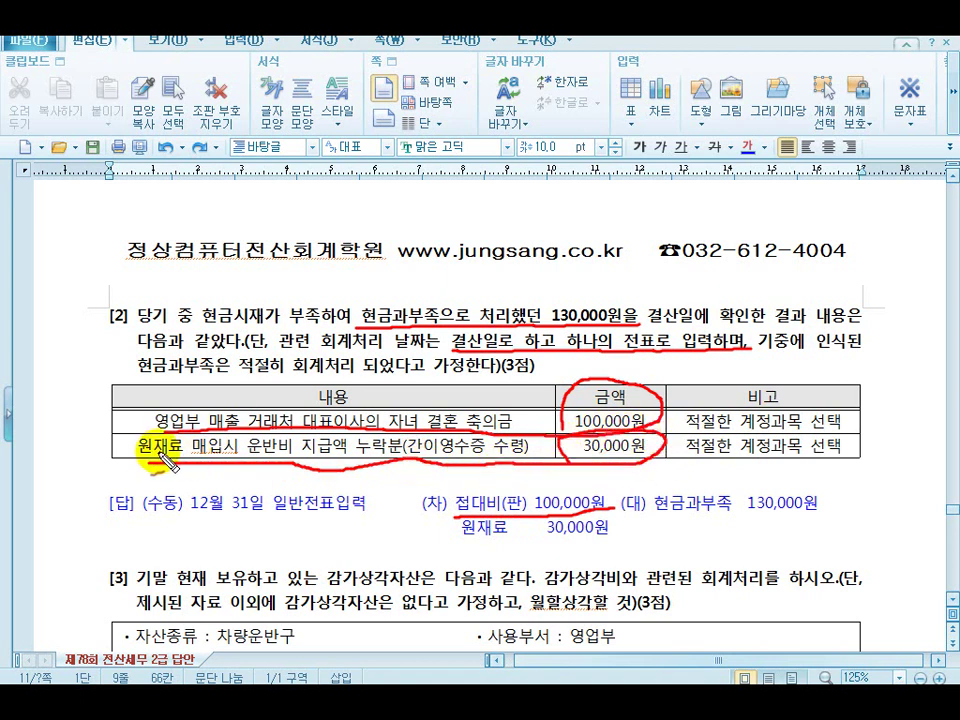
{"action": "left_click_drag", "start_coordinate": [88, 437], "coordinate": [123, 429]}
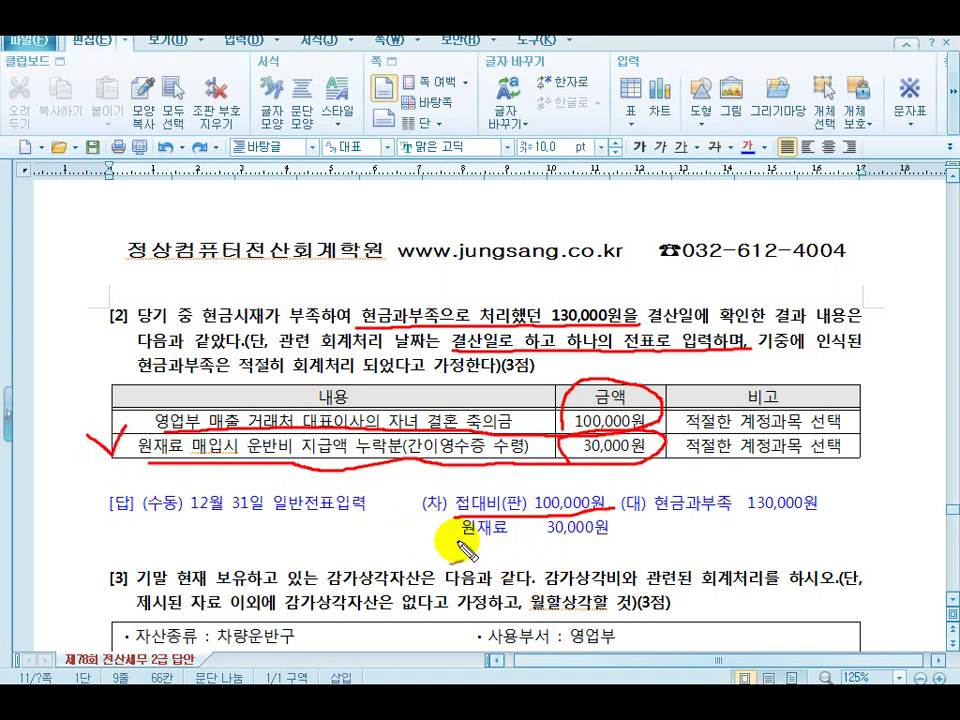
{"action": "mouse_move", "coordinate": [459, 540]}
{"action": "left_mouse_down"}
{"action": "mouse_move", "coordinate": [580, 542]}
{"action": "mouse_move", "coordinate": [612, 532]}
{"action": "left_mouse_up"}
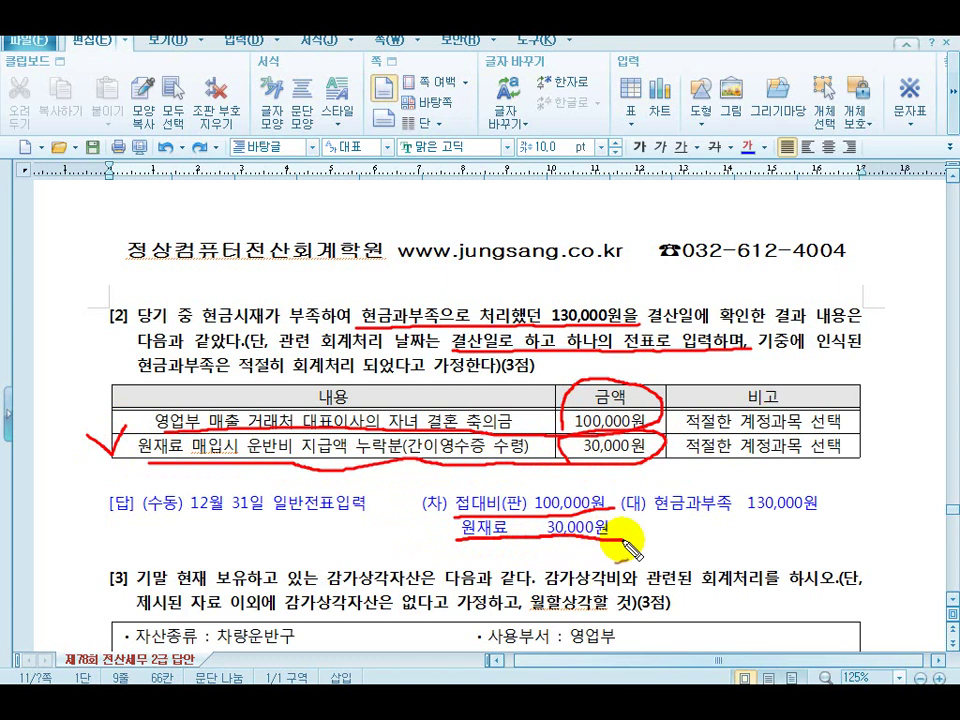
{"action": "left_click_drag", "start_coordinate": [197, 324], "coordinate": [320, 327]}
{"action": "mouse_move", "coordinate": [388, 280]}
{"action": "left_mouse_down"}
{"action": "mouse_move", "coordinate": [400, 297]}
{"action": "mouse_move", "coordinate": [415, 268]}
{"action": "left_mouse_up"}
{"action": "left_click_drag", "start_coordinate": [626, 519], "coordinate": [818, 511]}
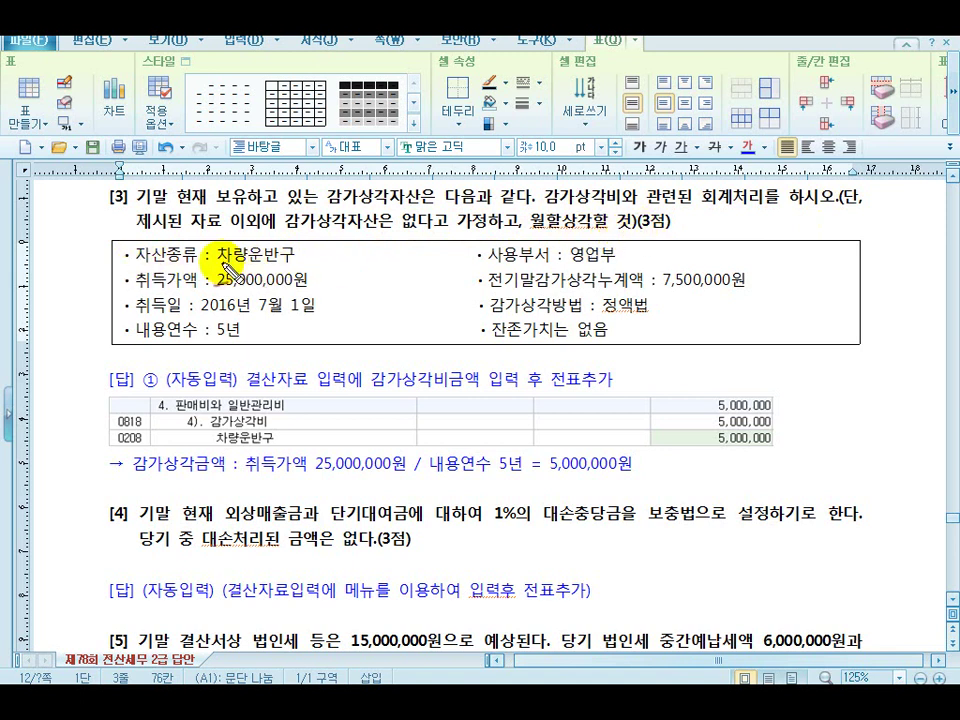
Underline the vehicle's department, cost, acquisition date, straight-line method, 5-year life, zero residual, and answer steps
{"action": "left_click_drag", "start_coordinate": [218, 290], "coordinate": [306, 288]}
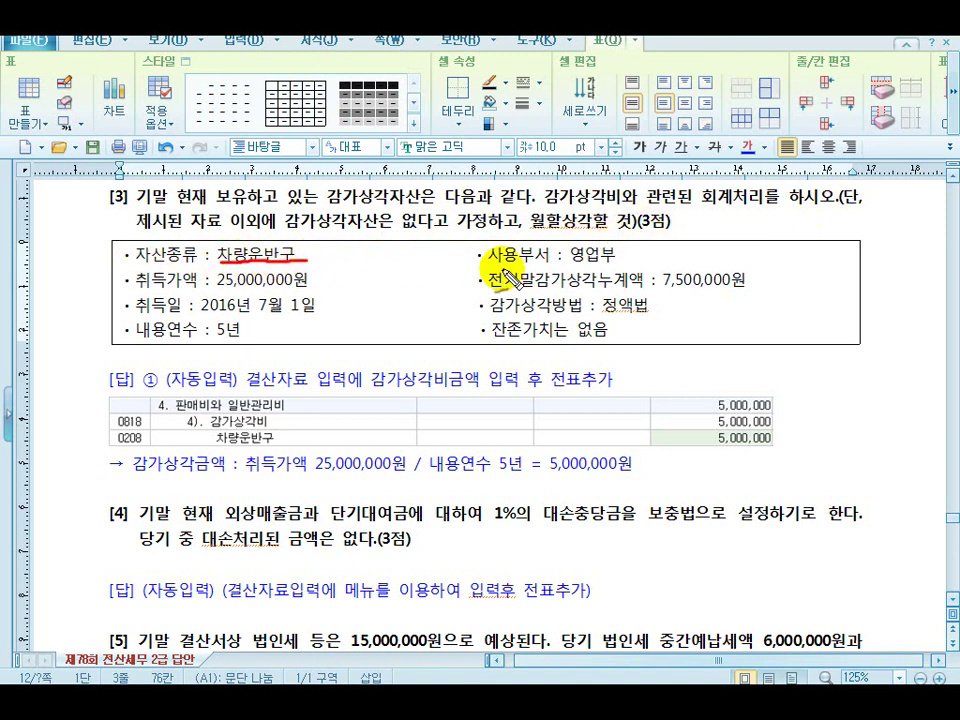
{"action": "left_click_drag", "start_coordinate": [497, 265], "coordinate": [612, 266]}
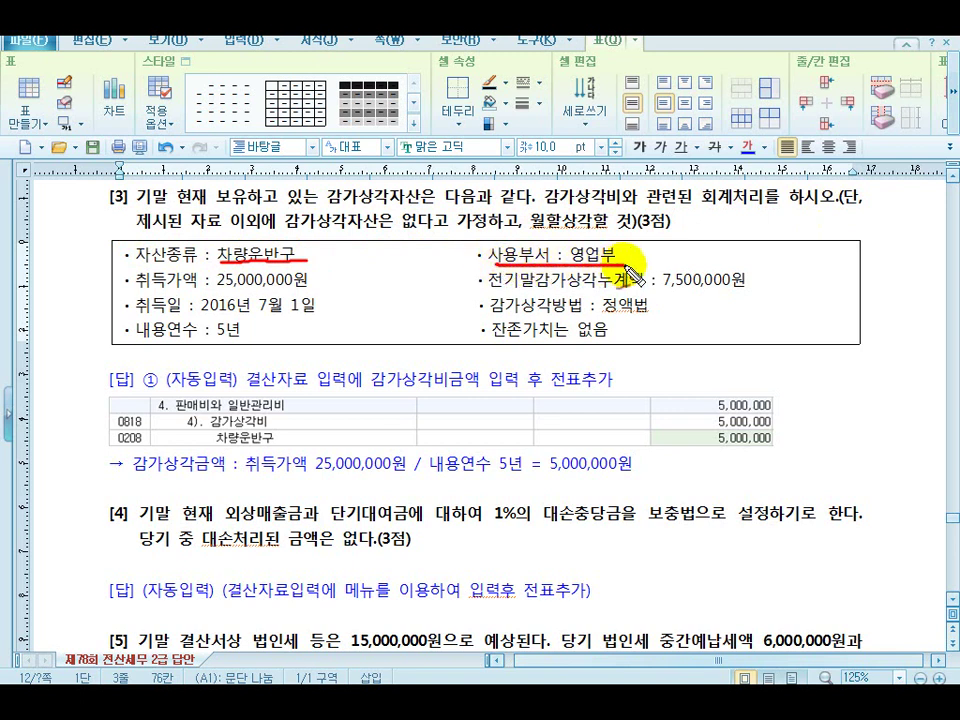
{"action": "left_click_drag", "start_coordinate": [140, 290], "coordinate": [318, 291]}
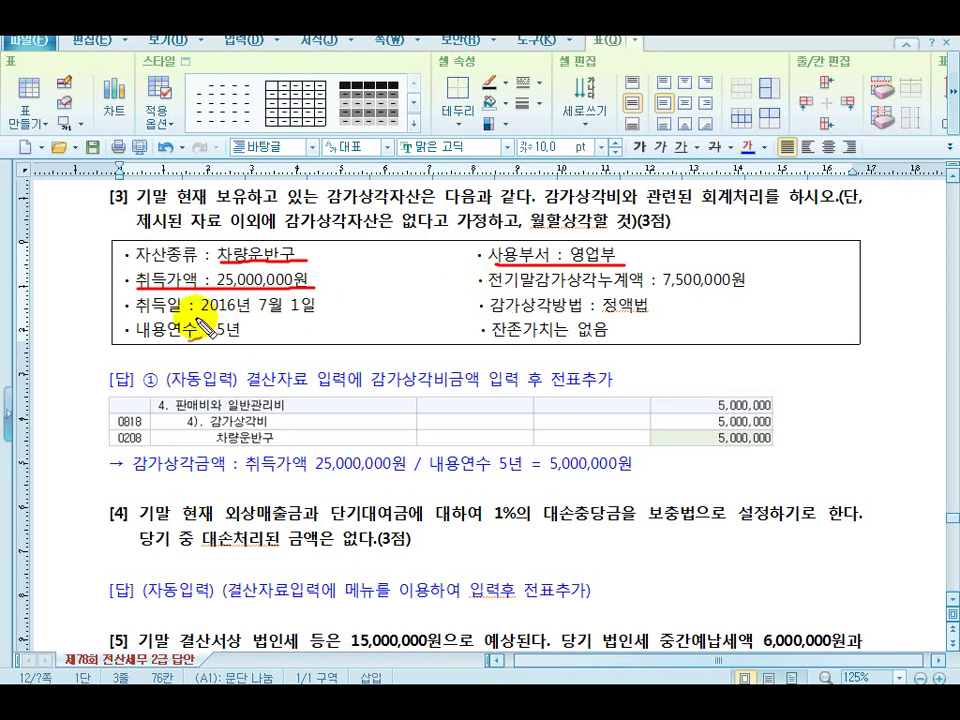
{"action": "left_click_drag", "start_coordinate": [128, 320], "coordinate": [320, 316]}
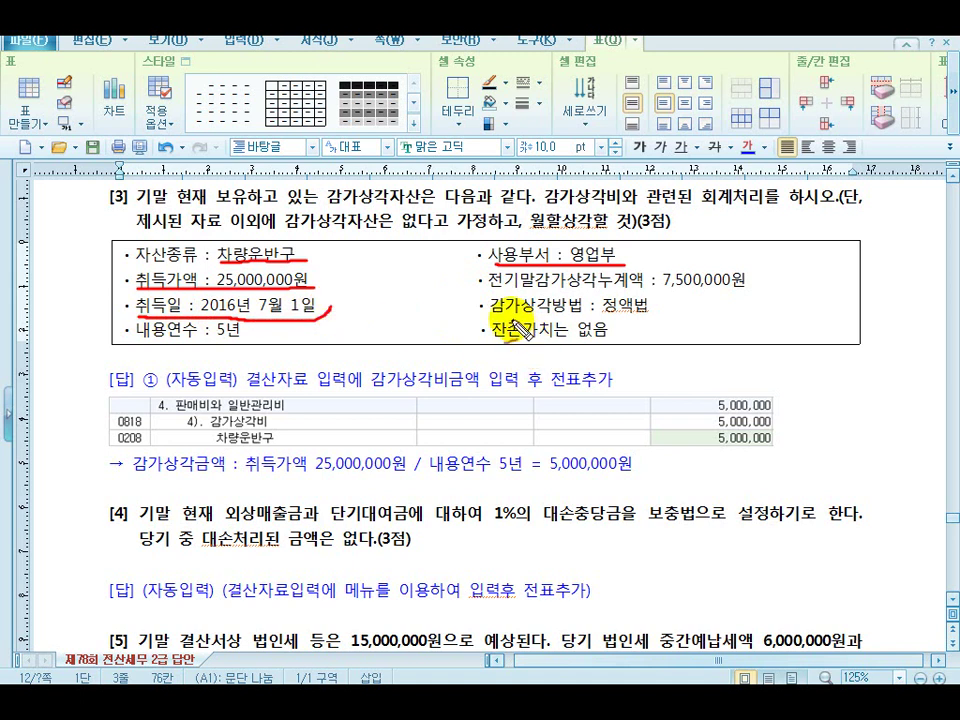
{"action": "left_click_drag", "start_coordinate": [481, 316], "coordinate": [668, 313]}
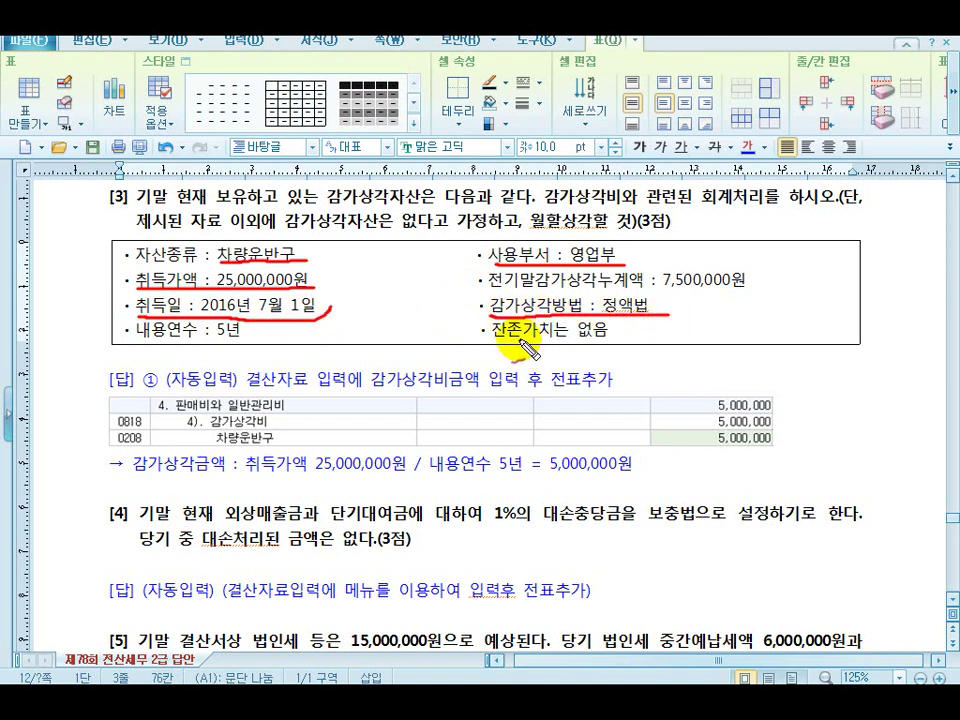
{"action": "left_click_drag", "start_coordinate": [135, 345], "coordinate": [250, 326]}
{"action": "left_click_drag", "start_coordinate": [490, 350], "coordinate": [612, 334]}
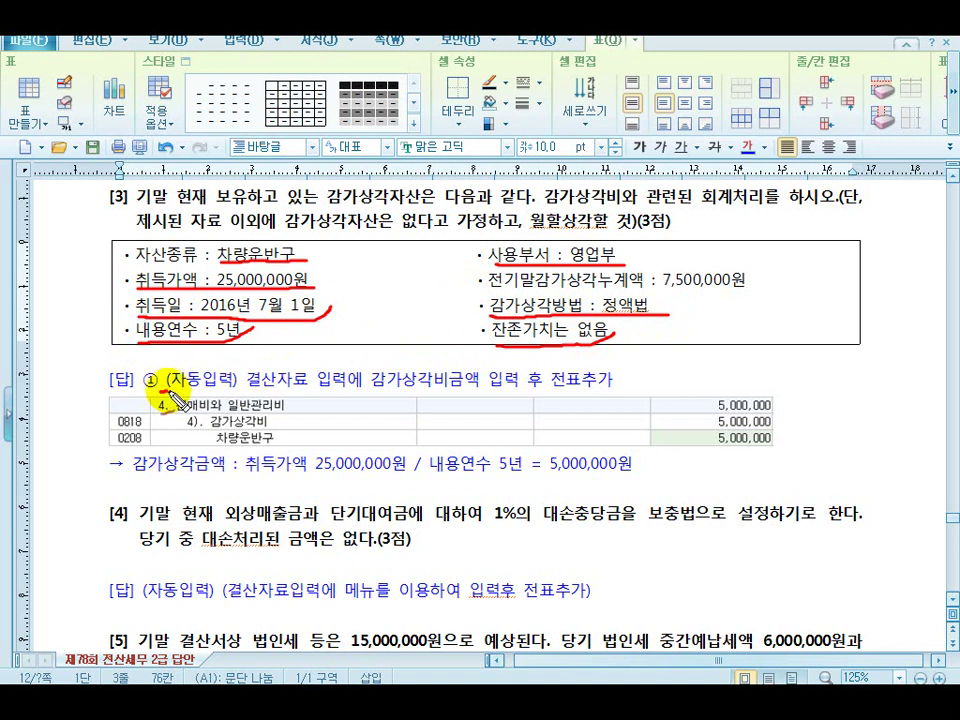
{"action": "left_click_drag", "start_coordinate": [163, 392], "coordinate": [199, 393]}
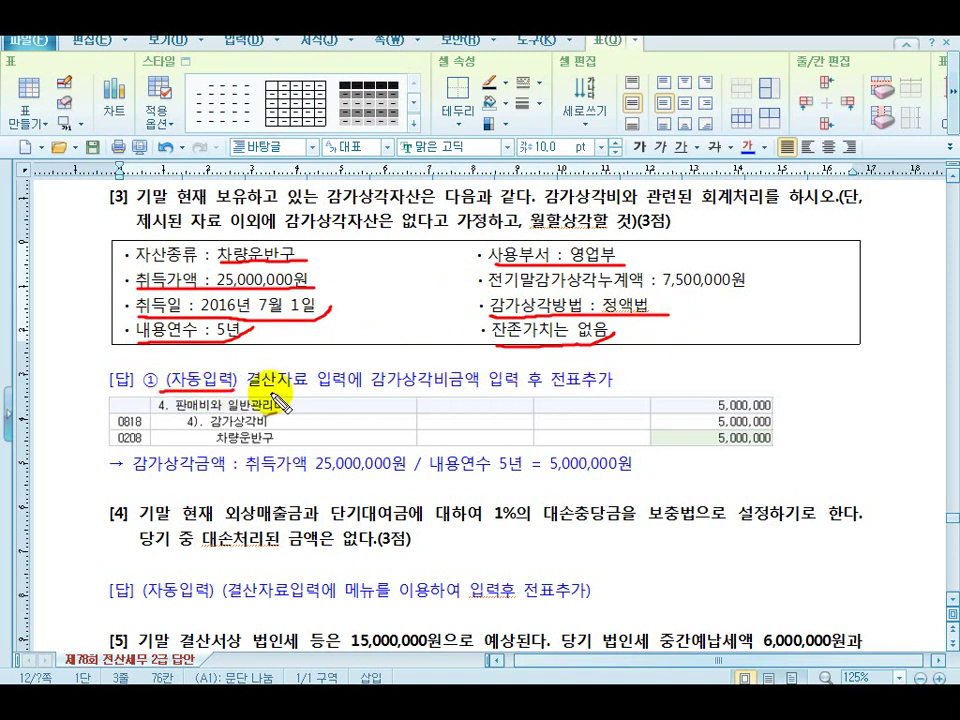
{"action": "left_click_drag", "start_coordinate": [255, 386], "coordinate": [541, 395]}
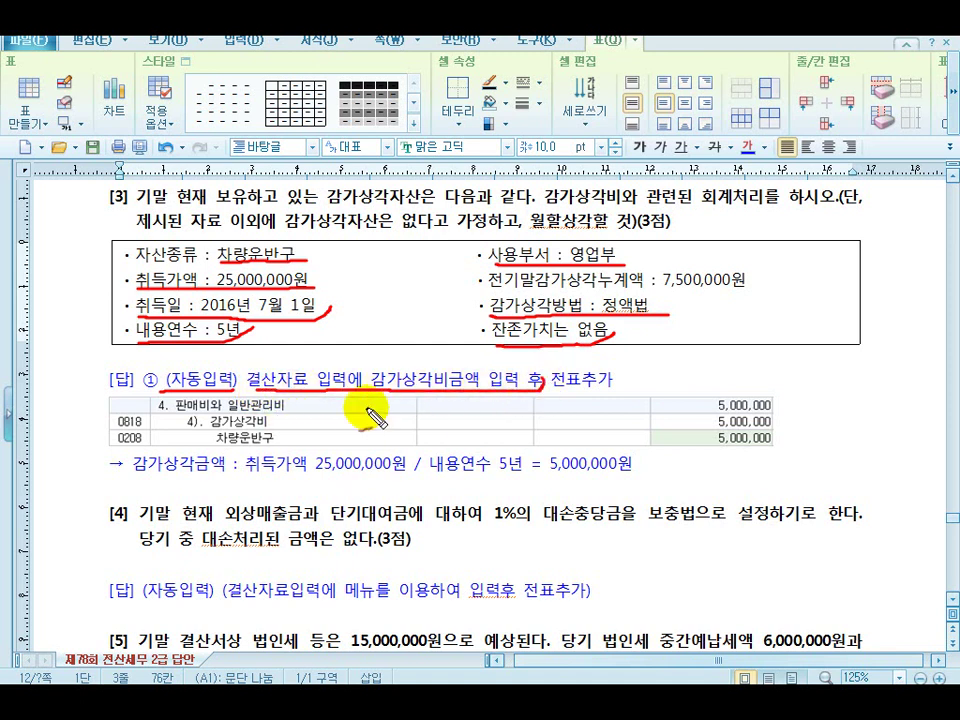
{"action": "left_click_drag", "start_coordinate": [574, 373], "coordinate": [595, 350]}
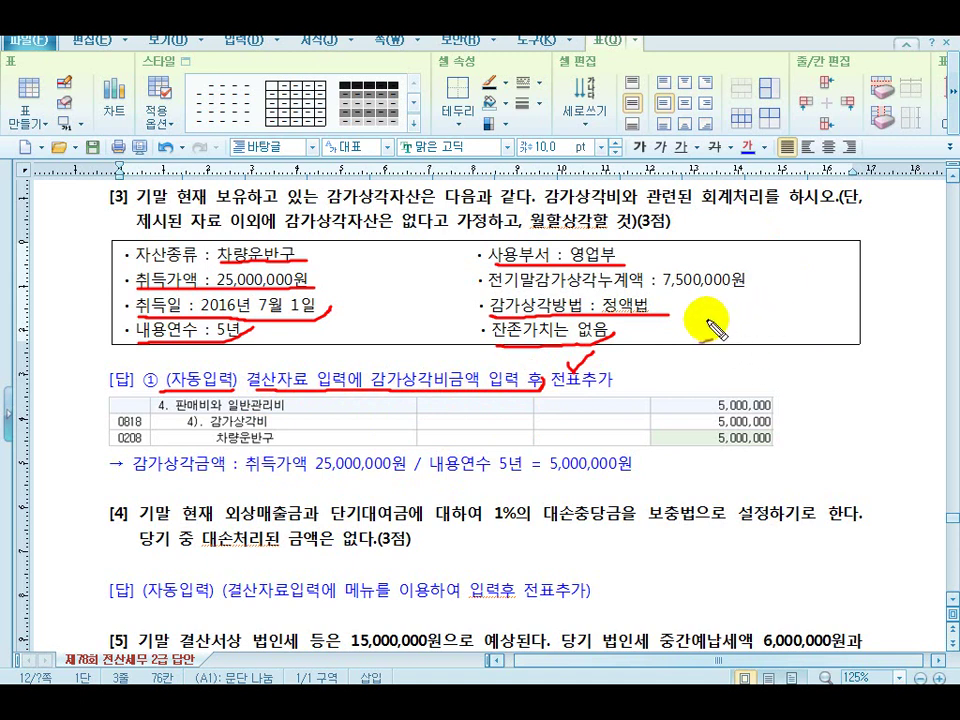
Handwrite 25,000,000 ÷ 5 beside the details, underline the calculation, and check the 5,000,000 depreciation
{"action": "left_click_drag", "start_coordinate": [706, 326], "coordinate": [873, 338]}
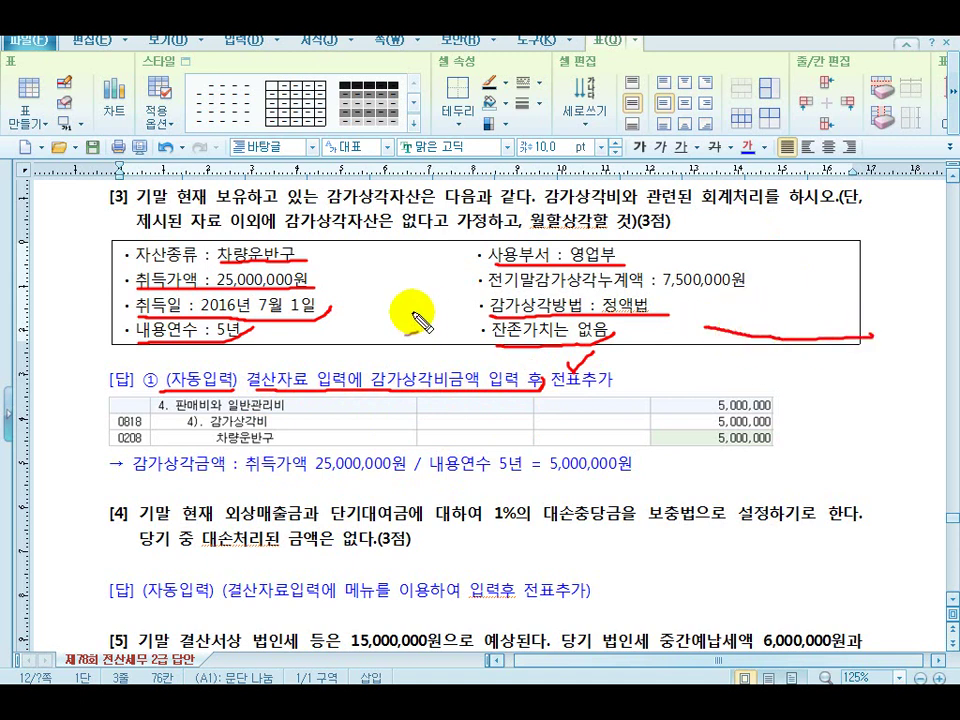
{"action": "left_click_drag", "start_coordinate": [112, 324], "coordinate": [128, 320]}
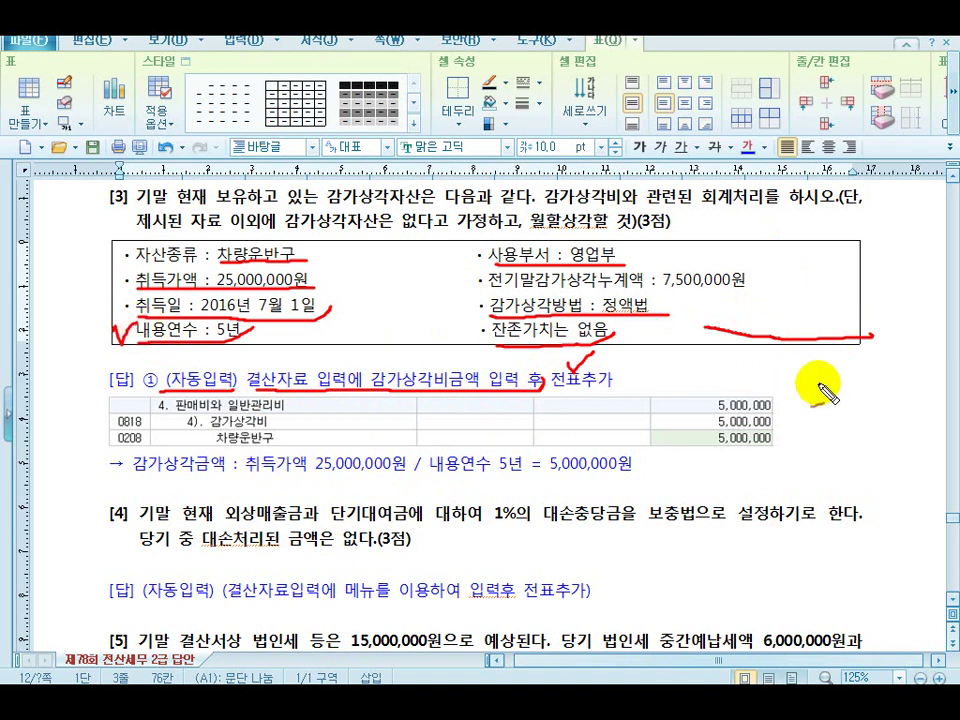
{"action": "mouse_move", "coordinate": [782, 343]}
{"action": "left_mouse_down"}
{"action": "mouse_move", "coordinate": [787, 362]}
{"action": "mouse_move", "coordinate": [790, 342]}
{"action": "left_mouse_up"}
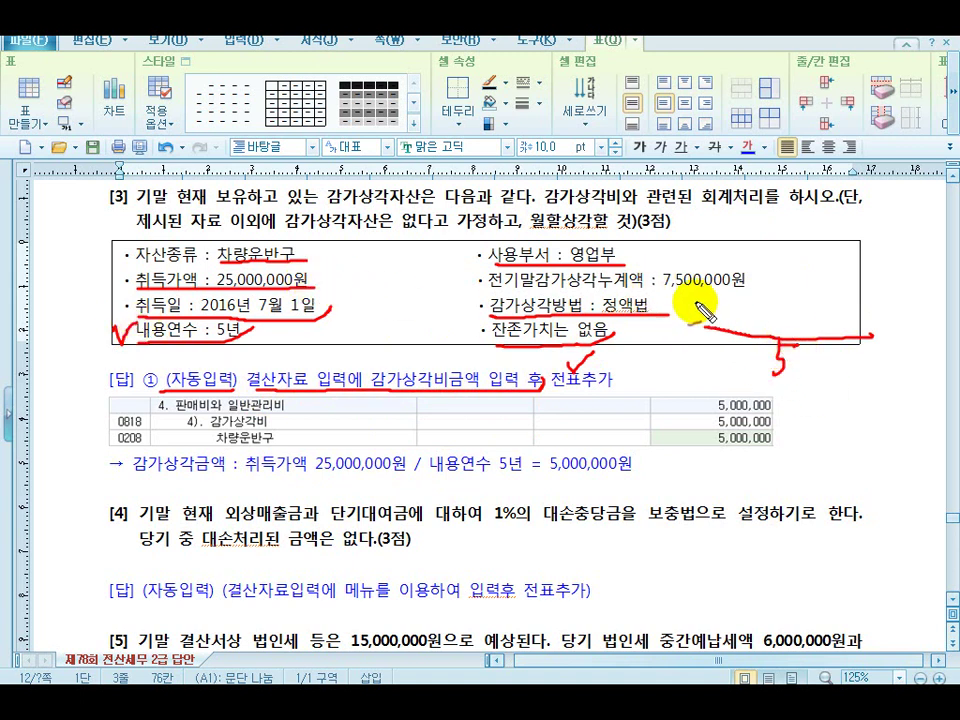
{"action": "mouse_move", "coordinate": [698, 317]}
{"action": "left_mouse_down"}
{"action": "mouse_move", "coordinate": [718, 296]}
{"action": "mouse_move", "coordinate": [724, 311]}
{"action": "mouse_move", "coordinate": [788, 324]}
{"action": "mouse_move", "coordinate": [874, 317]}
{"action": "mouse_move", "coordinate": [883, 351]}
{"action": "mouse_move", "coordinate": [900, 349]}
{"action": "left_mouse_up"}
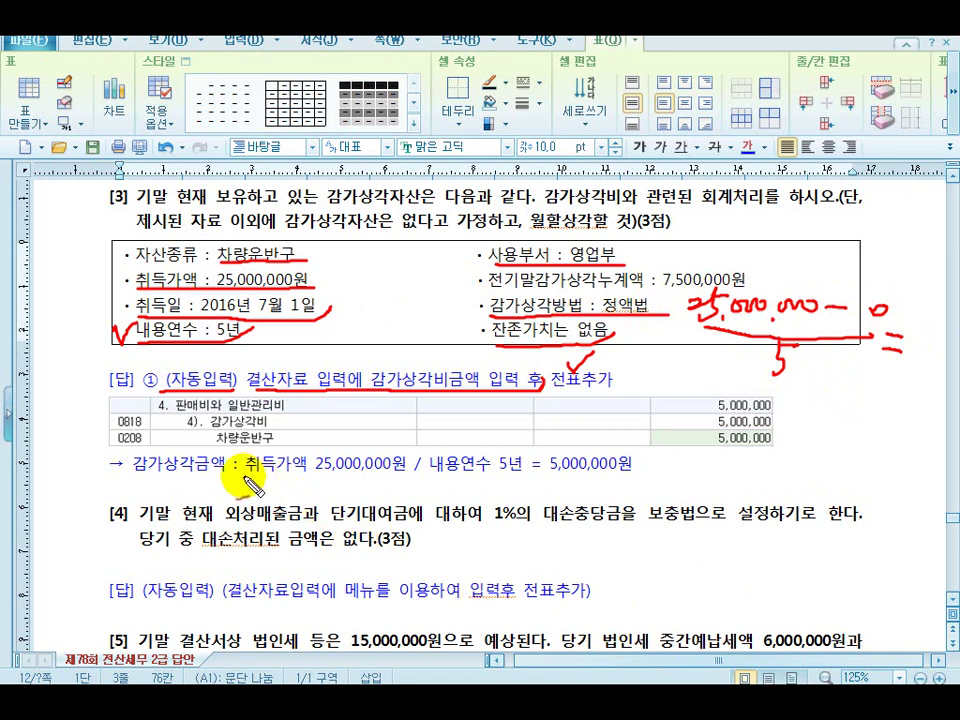
{"action": "left_click_drag", "start_coordinate": [246, 479], "coordinate": [648, 478]}
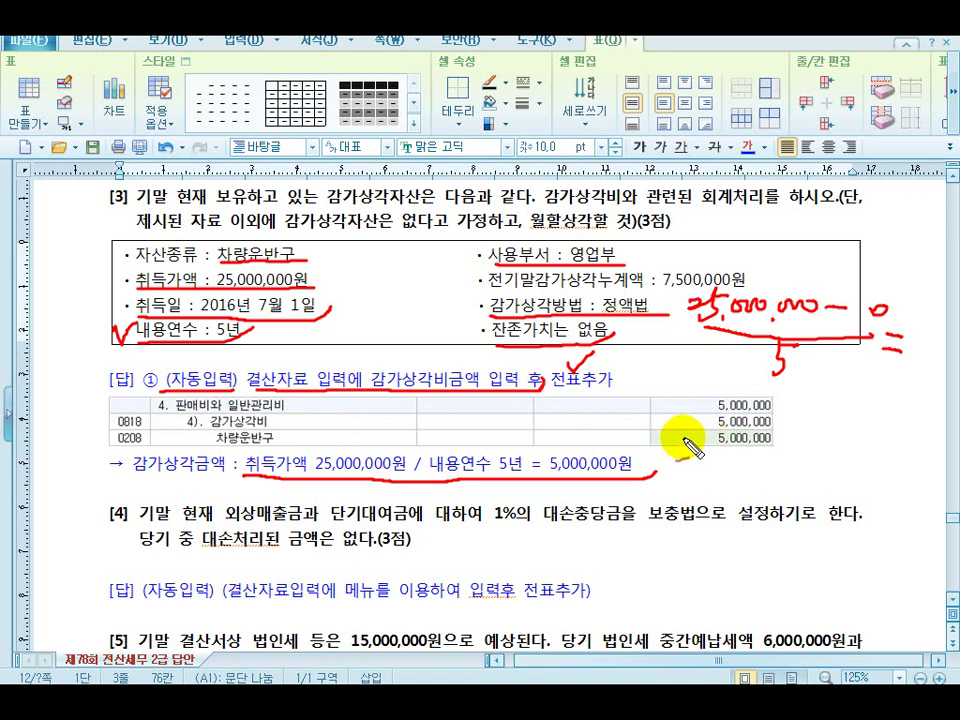
{"action": "left_click_drag", "start_coordinate": [687, 442], "coordinate": [705, 427]}
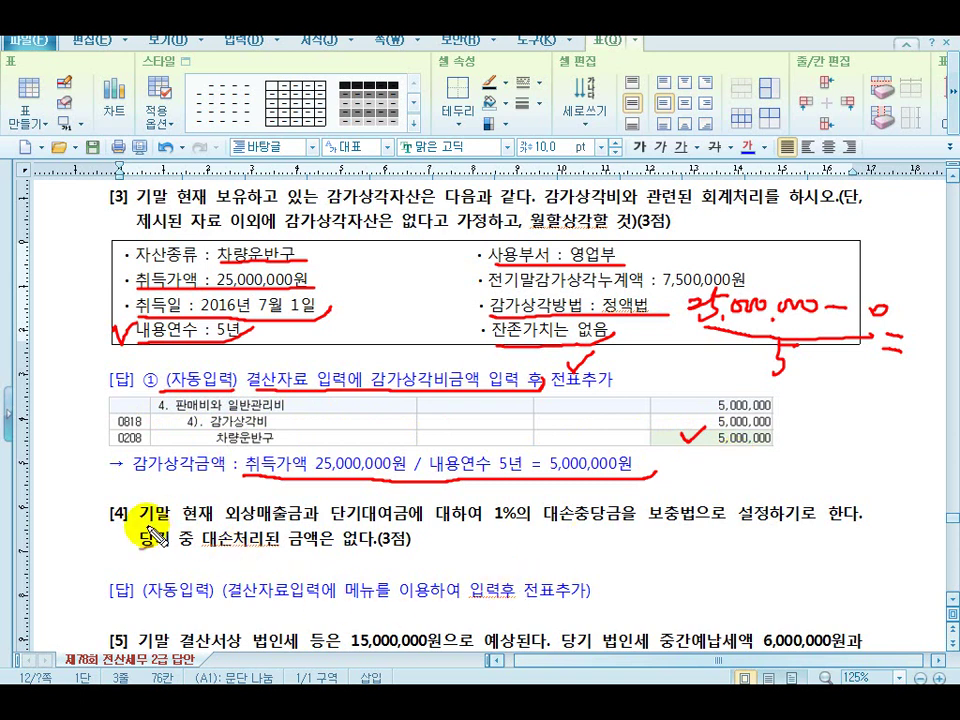
Underline item [4]'s first sentence, the no-bad-debt note and the (자동입력) answer in red pen
{"action": "mouse_move", "coordinate": [140, 521]}
{"action": "left_mouse_down"}
{"action": "mouse_move", "coordinate": [490, 521]}
{"action": "mouse_move", "coordinate": [590, 540]}
{"action": "mouse_move", "coordinate": [868, 524]}
{"action": "left_mouse_up"}
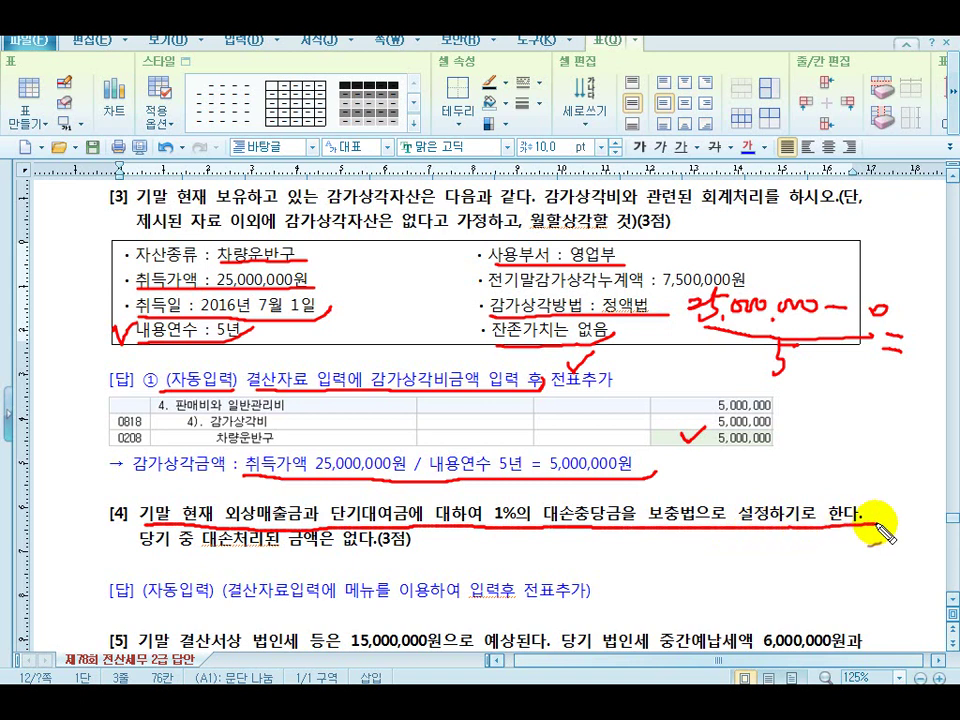
{"action": "left_click_drag", "start_coordinate": [140, 548], "coordinate": [435, 543]}
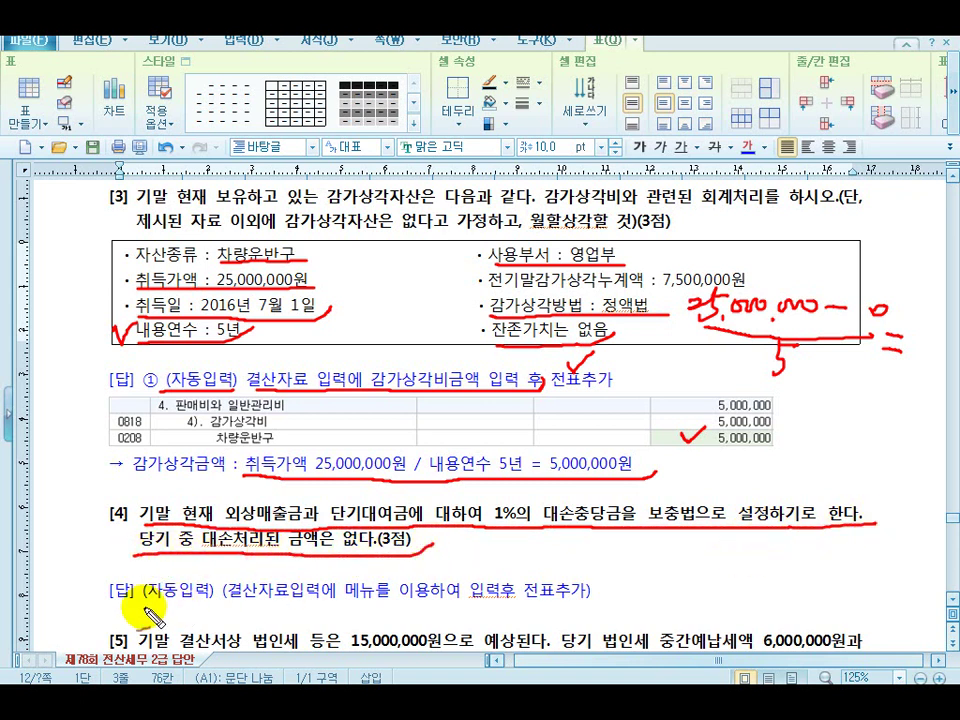
{"action": "left_click_drag", "start_coordinate": [233, 605], "coordinate": [503, 602]}
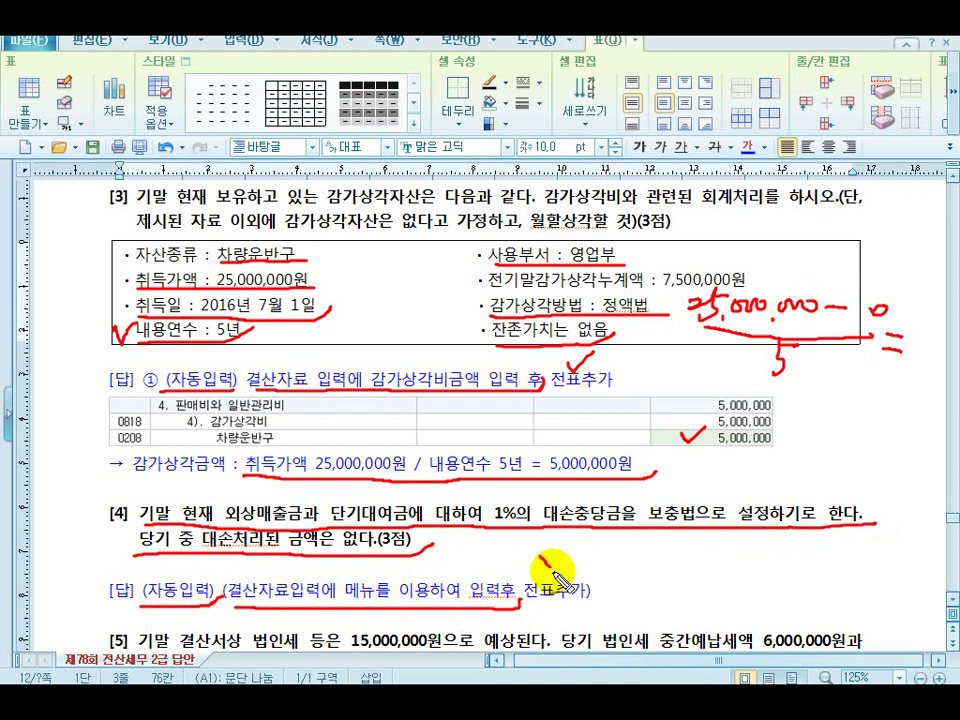
{"action": "left_click_drag", "start_coordinate": [543, 554], "coordinate": [583, 545]}
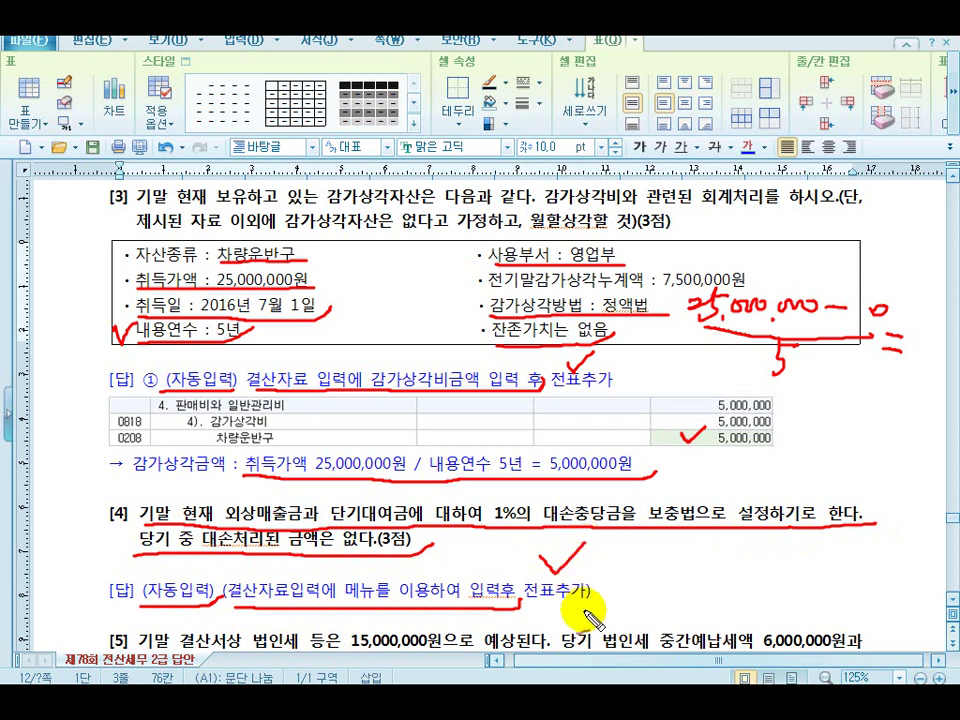
Erase the red pen markings and scroll down to item [5]'s corporate tax question
{"action": "key", "text": "Escape"}
{"action": "scroll", "coordinate": [593, 613], "scroll_direction": "down", "scroll_amount": 3}
{"action": "left_click", "coordinate": [170, 508]}
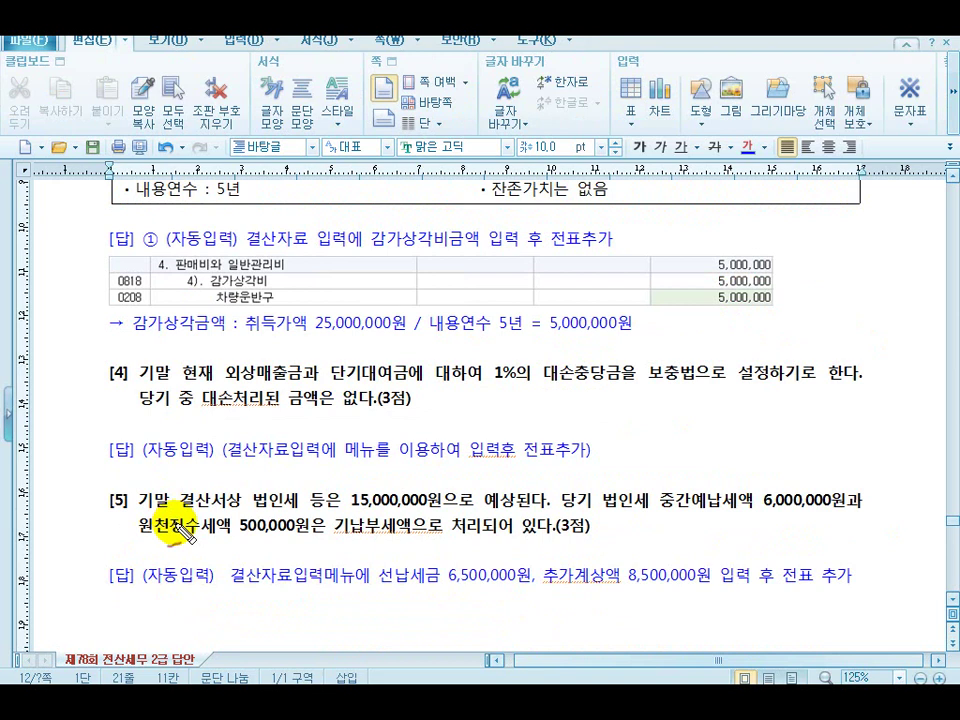
Underline question [5]'s 15,000,000 expected tax, 6,000,000 interim prepaid and 500,000 withheld amounts
{"action": "left_click_drag", "start_coordinate": [245, 512], "coordinate": [551, 514]}
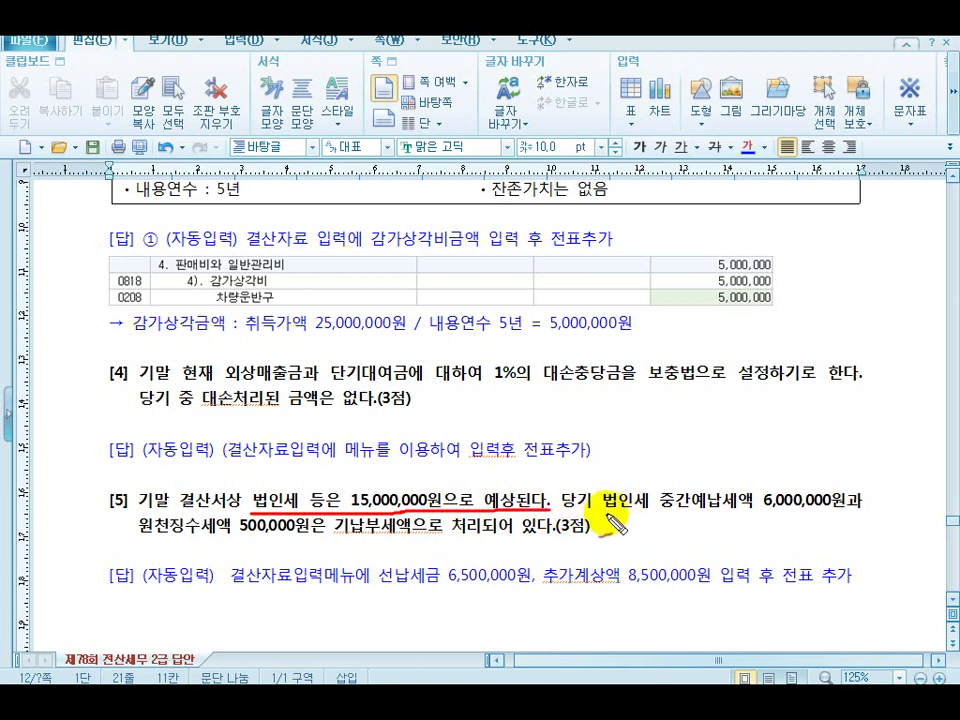
{"action": "left_click_drag", "start_coordinate": [604, 514], "coordinate": [864, 511]}
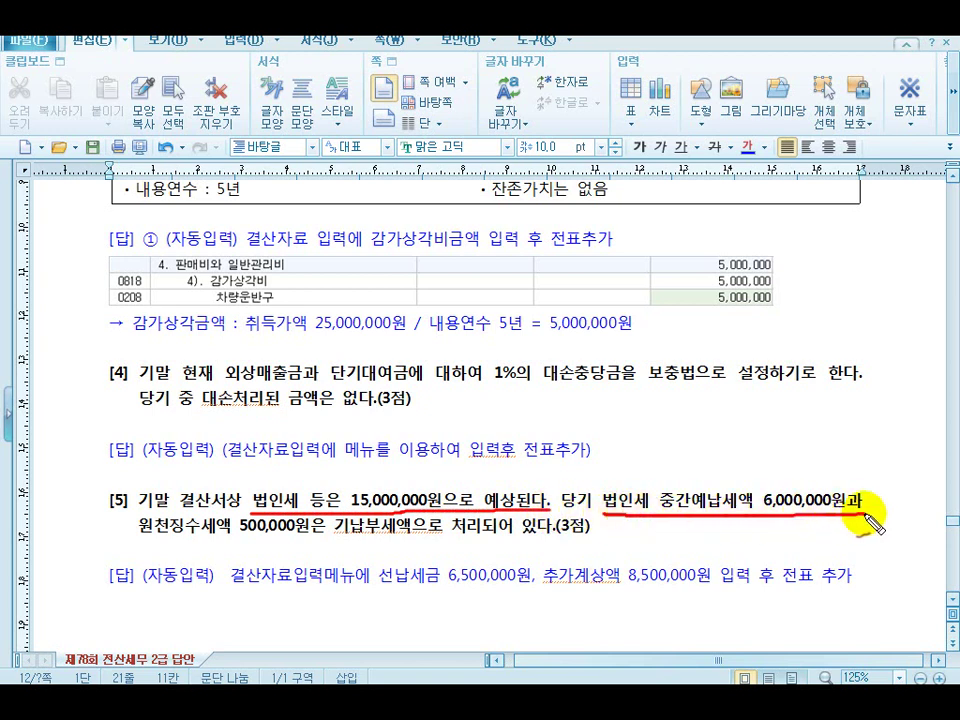
{"action": "mouse_move", "coordinate": [135, 537]}
{"action": "left_mouse_down"}
{"action": "mouse_move", "coordinate": [570, 543]}
{"action": "mouse_move", "coordinate": [600, 512]}
{"action": "left_mouse_up"}
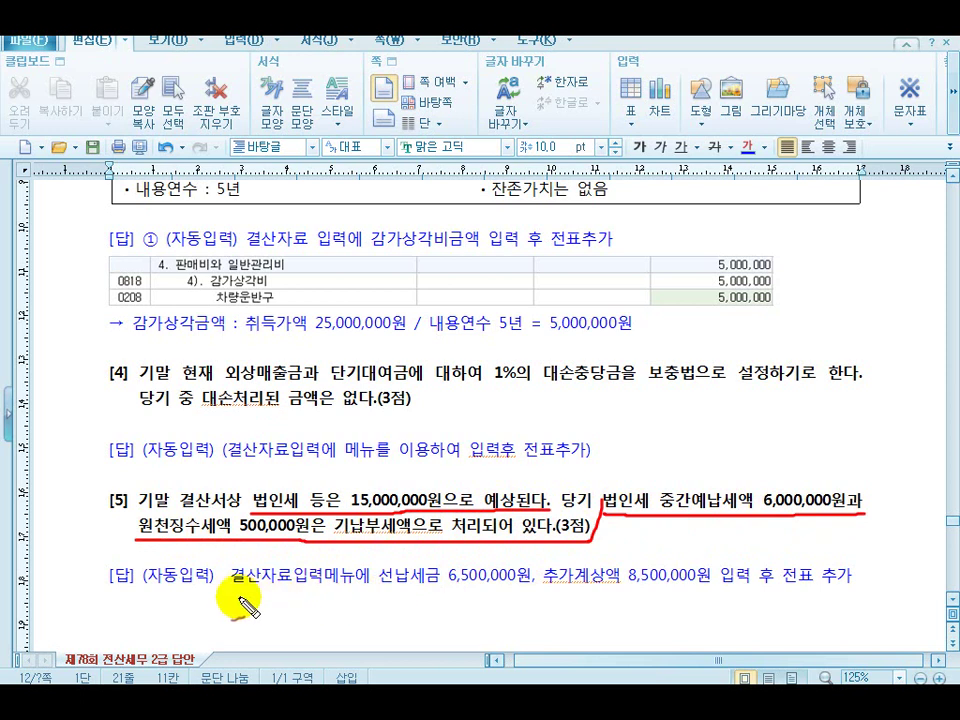
{"action": "mouse_move", "coordinate": [148, 594]}
{"action": "left_mouse_down"}
{"action": "mouse_move", "coordinate": [530, 595]}
{"action": "mouse_move", "coordinate": [536, 565]}
{"action": "left_mouse_up"}
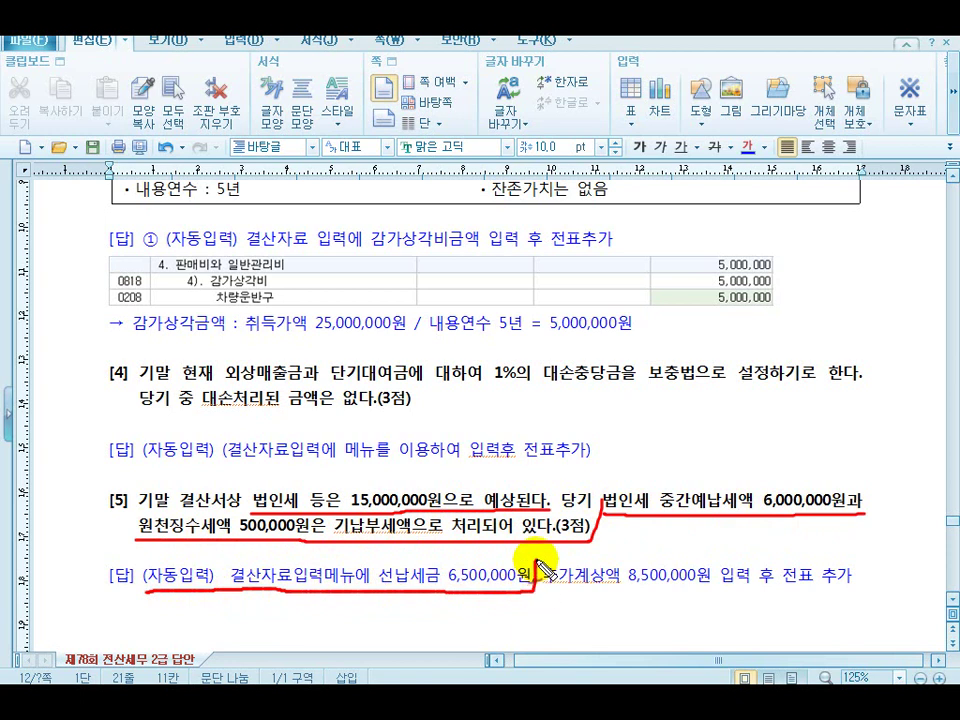
{"action": "left_click_drag", "start_coordinate": [388, 468], "coordinate": [418, 450]}
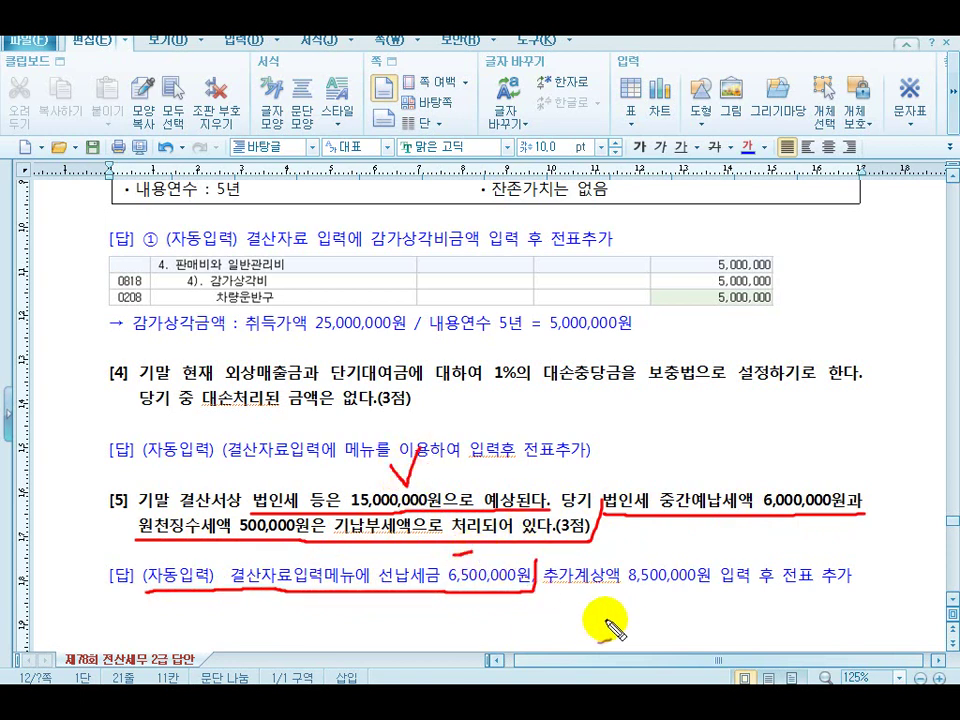
Mark the 8,500,000 추가계상액 entry, circle 전표 추가 in the answer, then clear the ink
{"action": "left_click_drag", "start_coordinate": [558, 595], "coordinate": [781, 593]}
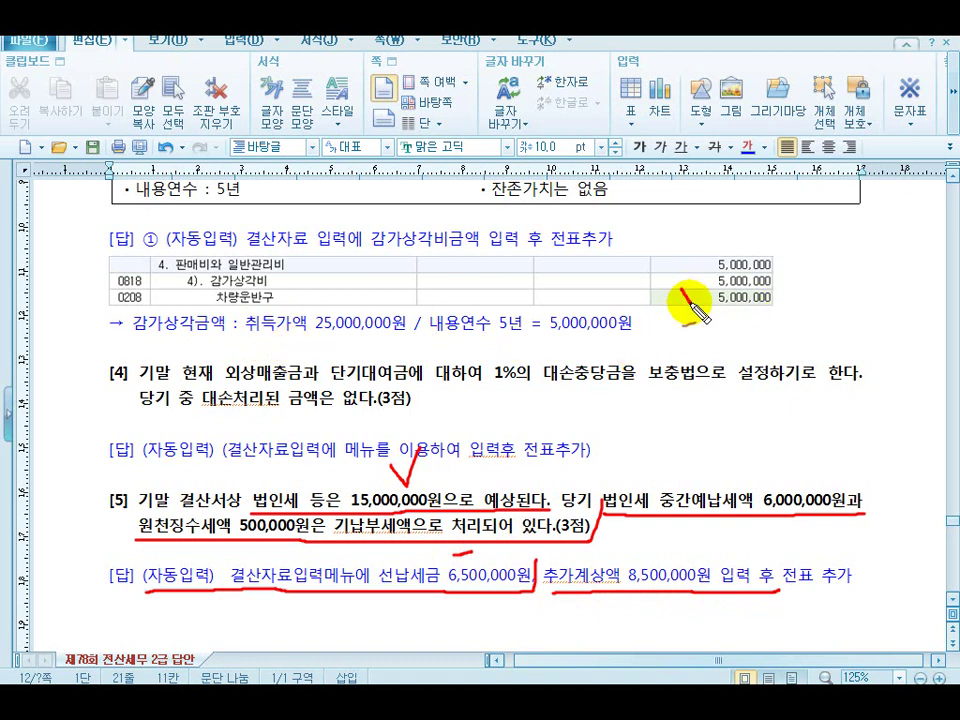
{"action": "left_click_drag", "start_coordinate": [708, 285], "coordinate": [722, 281]}
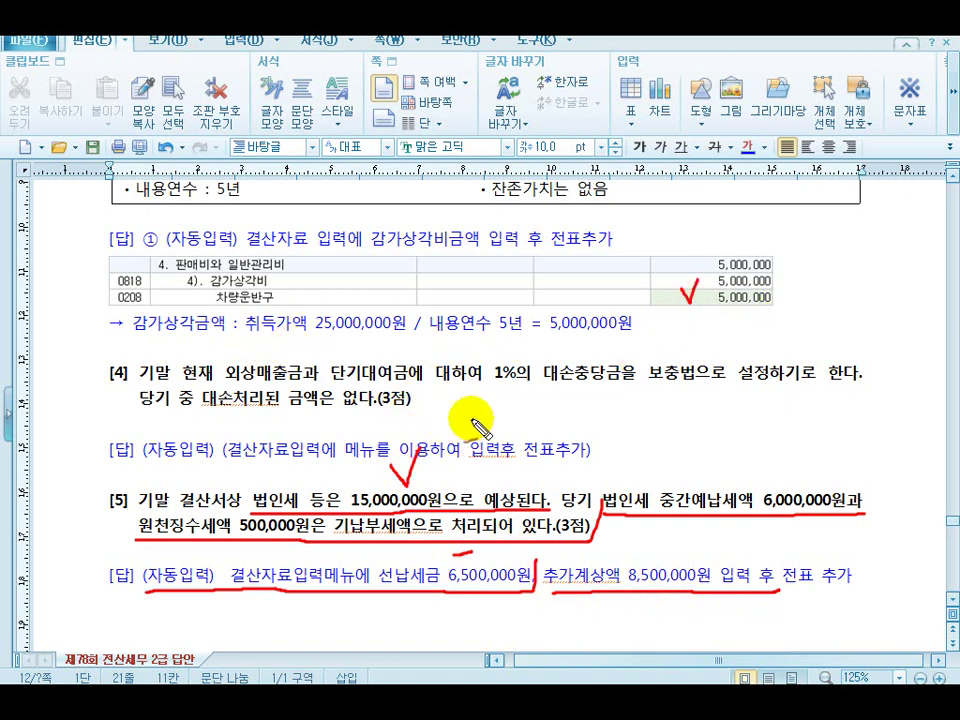
{"action": "left_click_drag", "start_coordinate": [481, 415], "coordinate": [514, 412]}
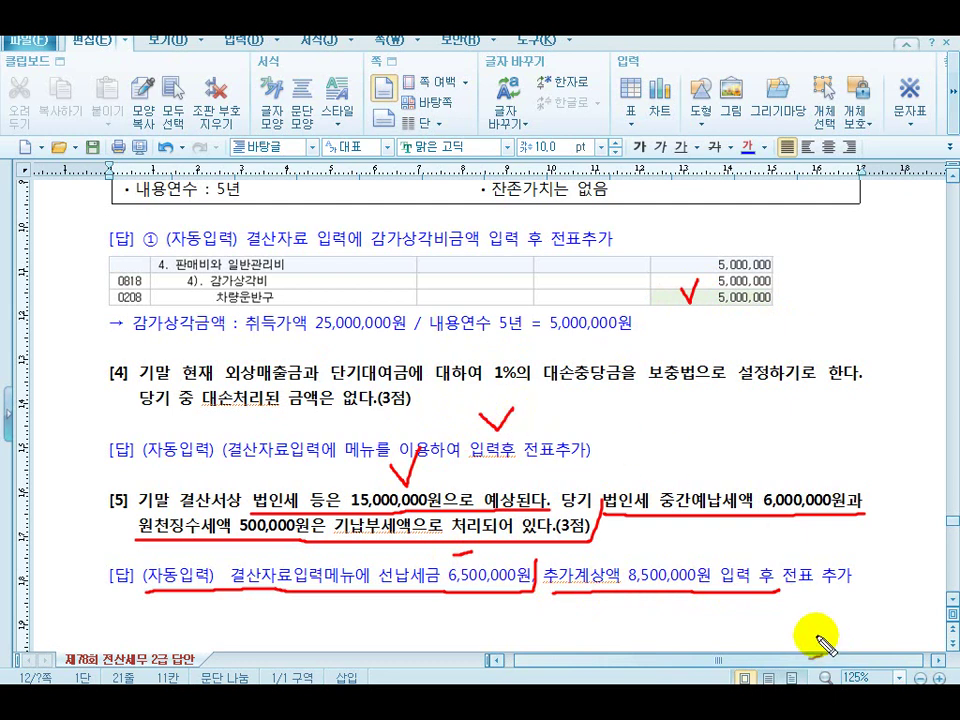
{"action": "mouse_move", "coordinate": [732, 540]}
{"action": "left_mouse_down"}
{"action": "mouse_move", "coordinate": [745, 555]}
{"action": "mouse_move", "coordinate": [776, 546]}
{"action": "left_mouse_up"}
{"action": "mouse_move", "coordinate": [857, 583]}
{"action": "left_mouse_down"}
{"action": "mouse_move", "coordinate": [797, 606]}
{"action": "mouse_move", "coordinate": [860, 548]}
{"action": "mouse_move", "coordinate": [880, 602]}
{"action": "left_mouse_up"}
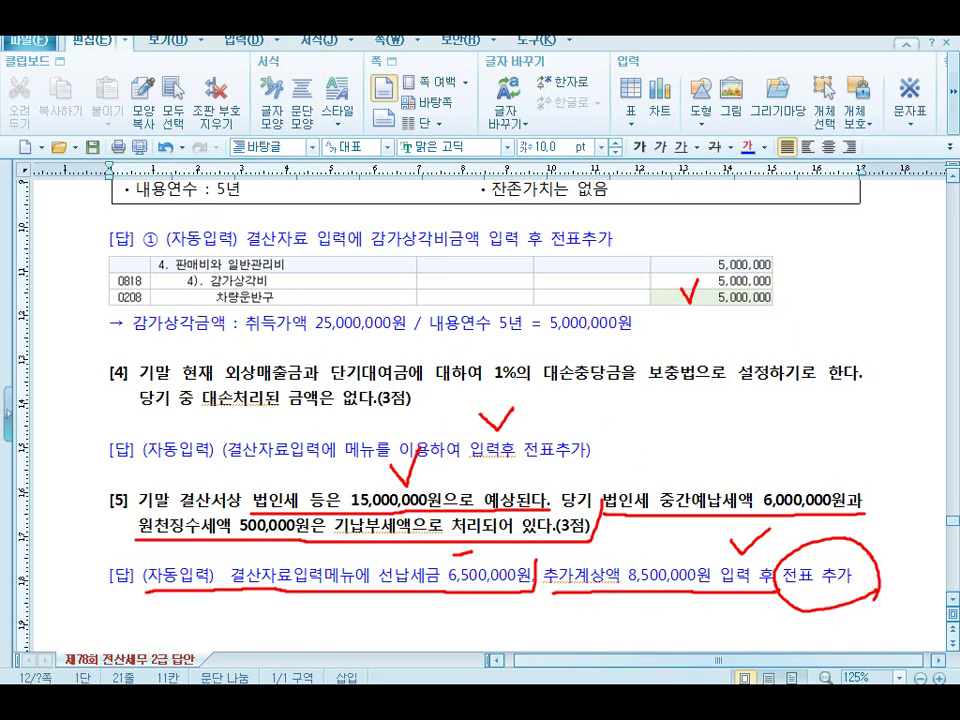
{"action": "key", "text": "Escape"}
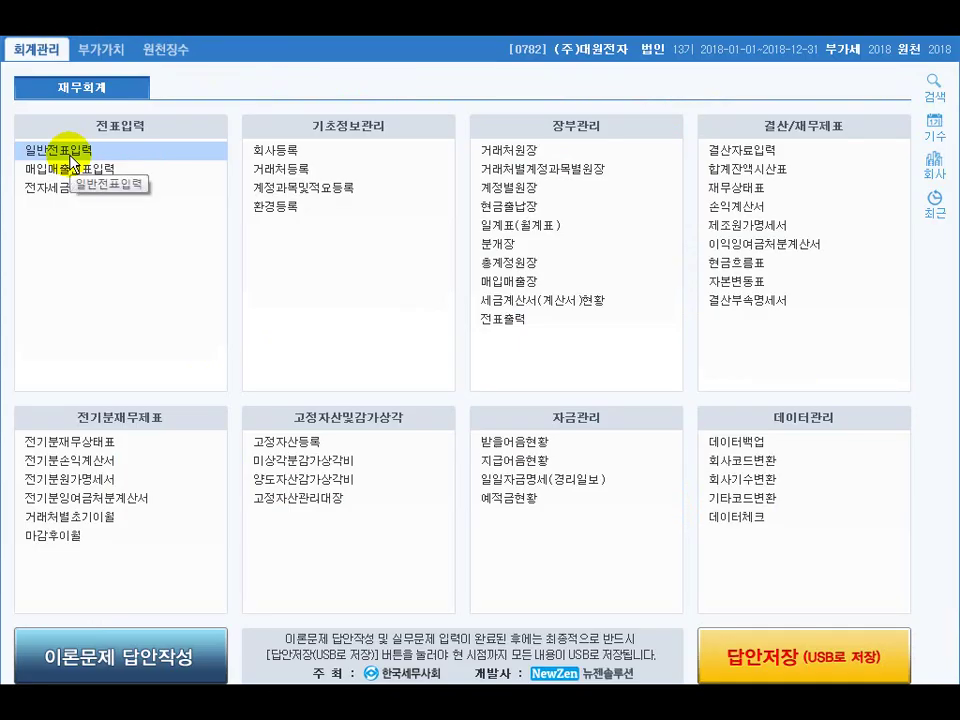
Open general voucher entry dated December 31
{"action": "left_click", "coordinate": [70, 160]}
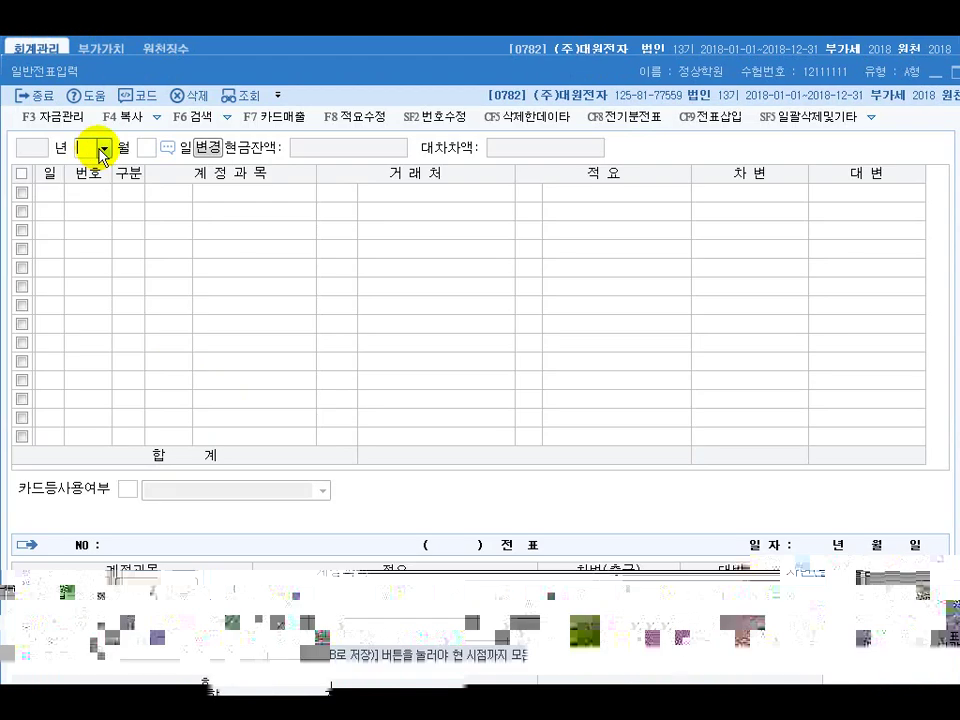
{"action": "type", "text": "12"}
{"action": "key", "text": "Return"}
{"action": "type", "text": "31"}
{"action": "key", "text": "Return"}
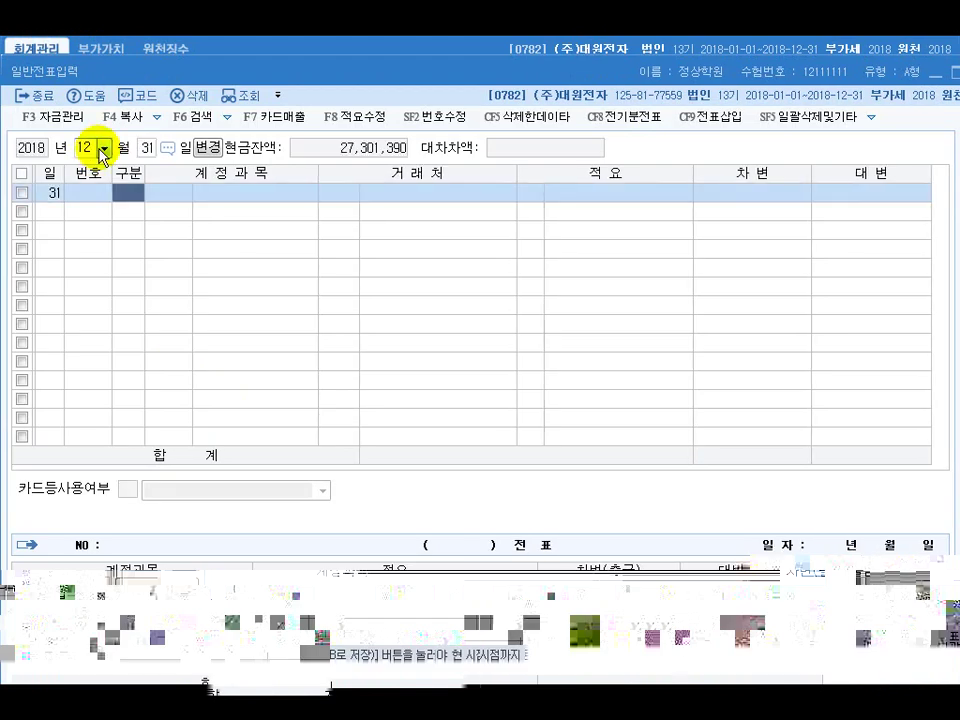
Record 8,000,000 accrued interest: debit 0116 미수수익, credit 0901 이자수익
{"action": "type", "text": "3"}
{"action": "key", "text": "Return"}
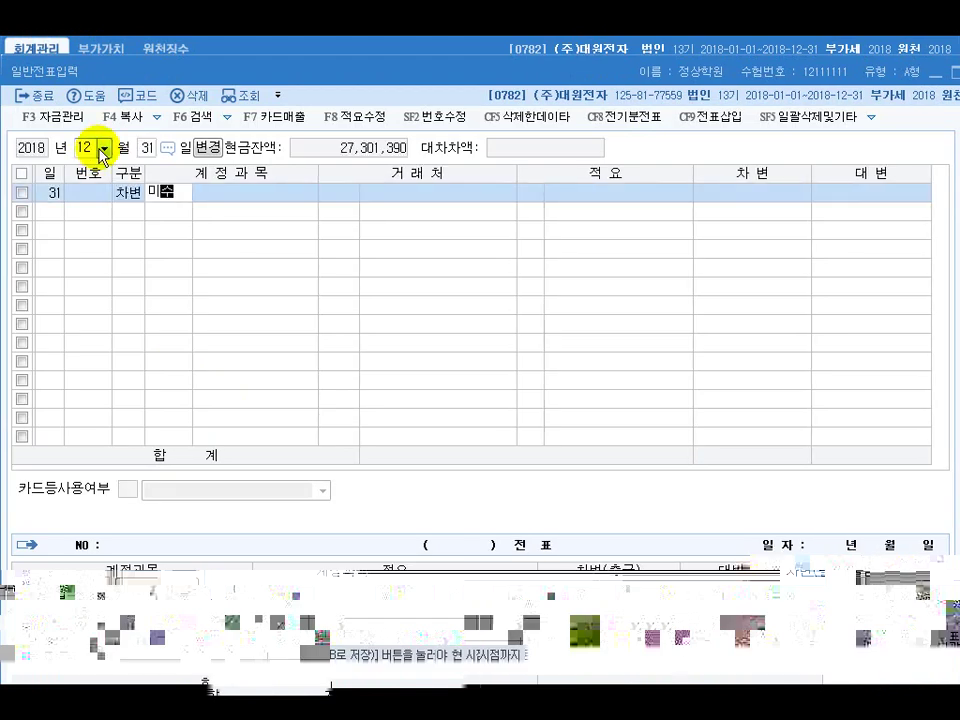
{"action": "key", "text": "Return"}
{"action": "key", "text": "Down"}
{"action": "key", "text": "Down"}
{"action": "key", "text": "Return"}
{"action": "key", "text": "Return"}
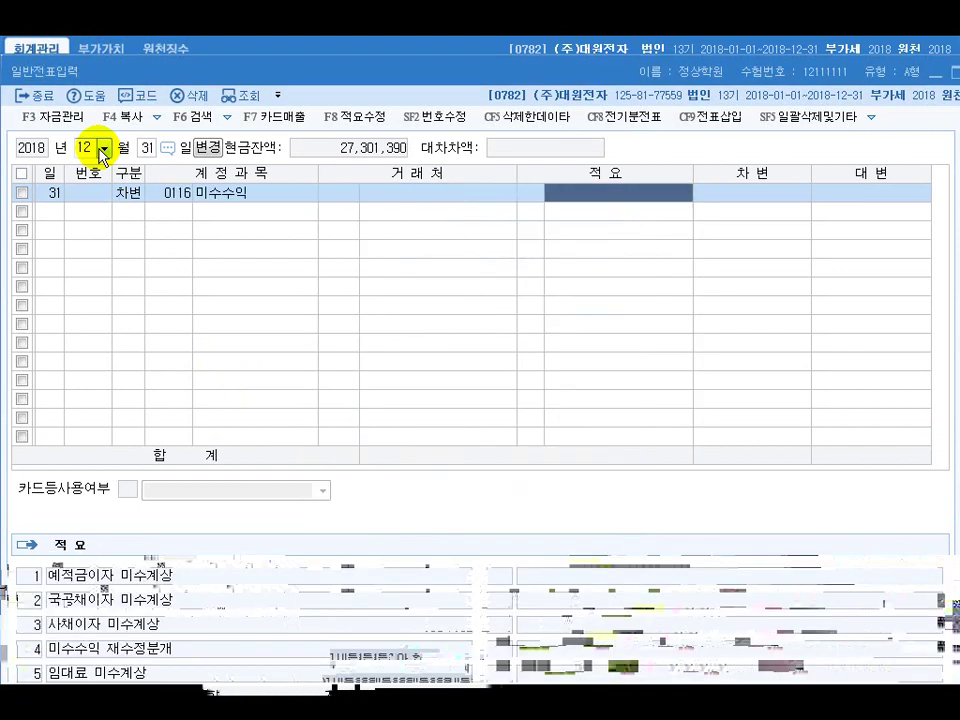
{"action": "key", "text": "Return"}
{"action": "type", "text": "8000000"}
{"action": "key", "text": "Return"}
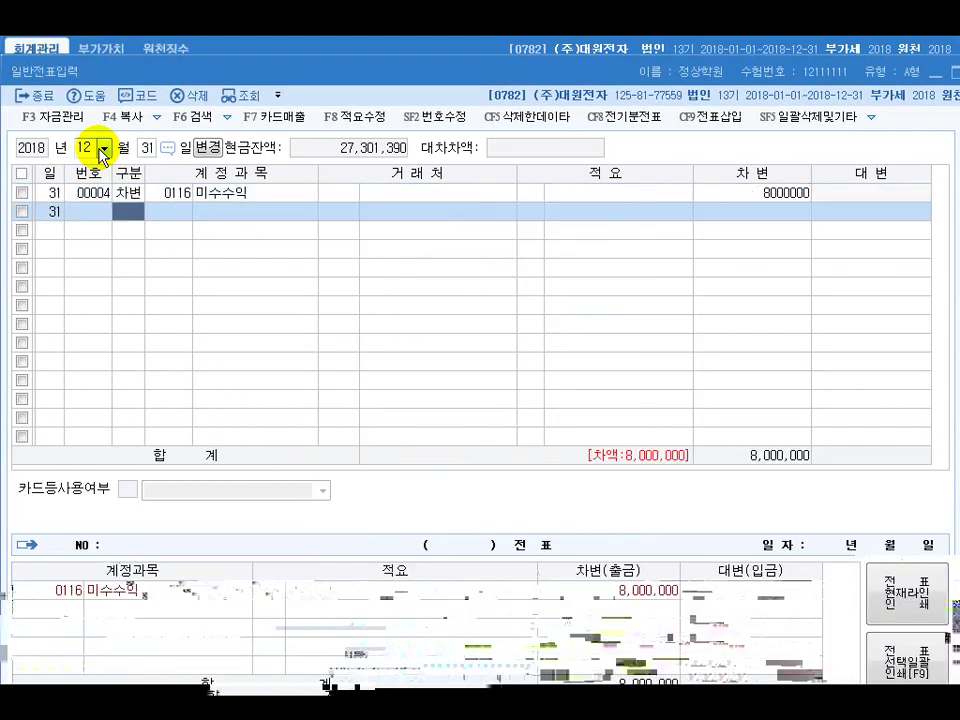
{"action": "key", "text": "Return"}
{"action": "type", "text": "이"}
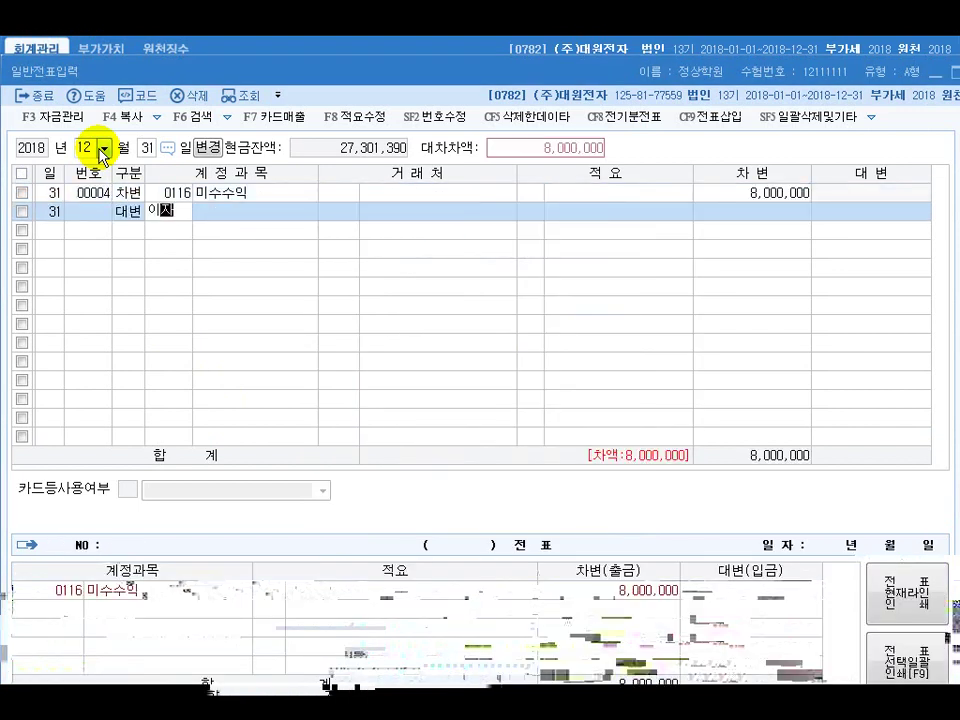
{"action": "type", "text": "자"}
{"action": "key", "text": "Return"}
{"action": "key", "text": "Down"}
{"action": "key", "text": "Down"}
{"action": "key", "text": "Down"}
{"action": "key", "text": "Up"}
{"action": "key", "text": "Return"}
{"action": "key", "text": "Return"}
{"action": "key", "text": "Return"}
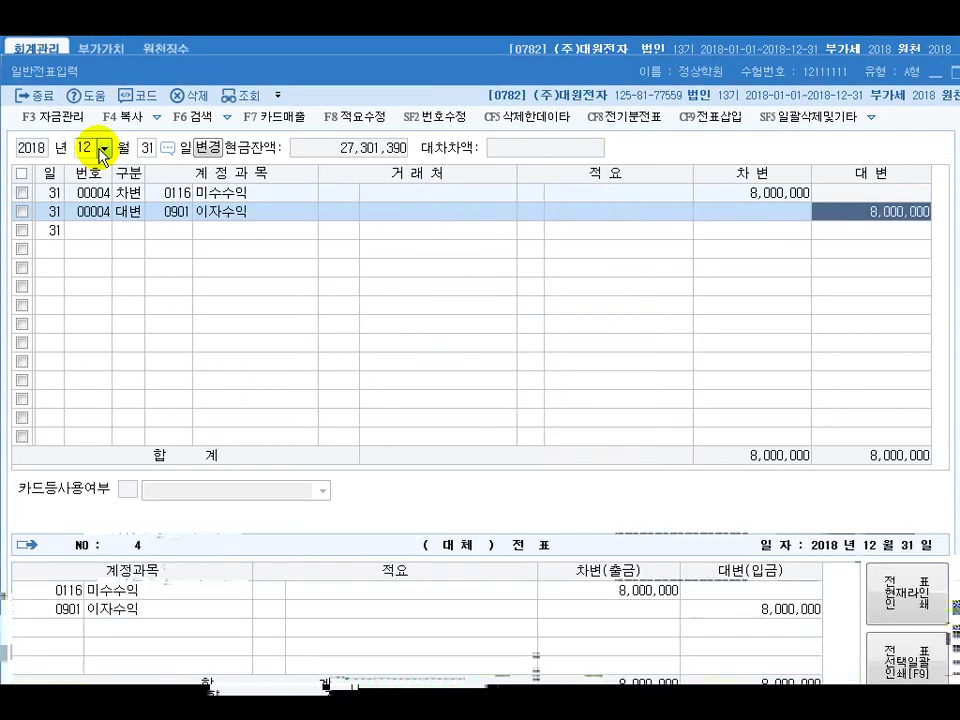
{"action": "key", "text": "Return"}
{"action": "key", "text": "3"}
Record 접대비 100,000 and 원재료 30,000 against 현금과부족 130,000, then close voucher entry
{"action": "key", "text": "Return"}
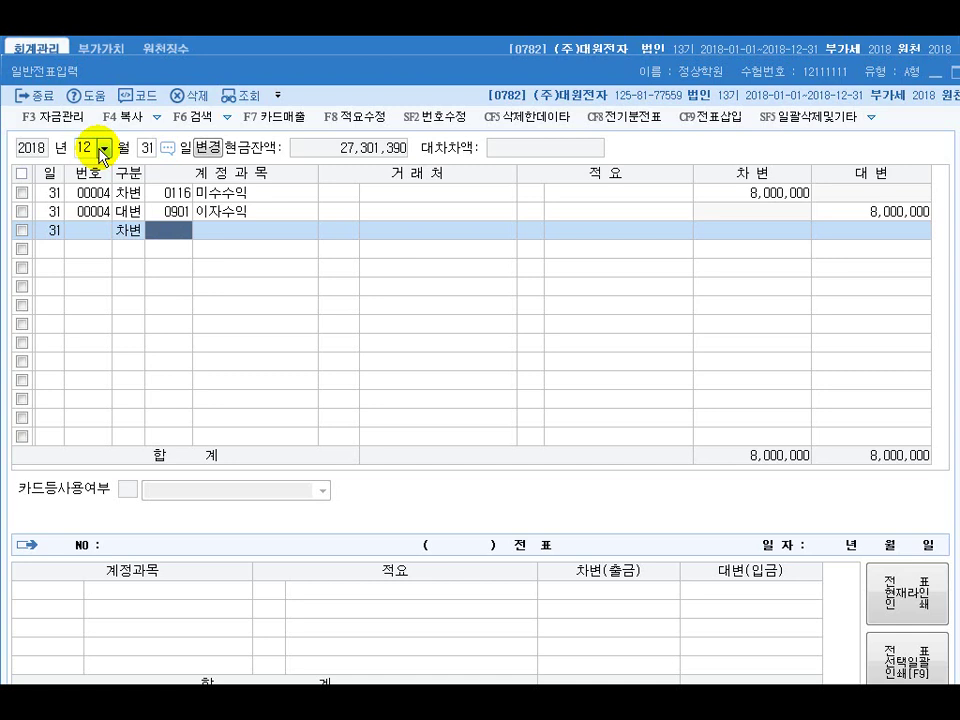
{"action": "type", "text": "접대"}
{"action": "key", "text": "Return"}
{"action": "key", "text": "Down"}
{"action": "key", "text": "Down"}
{"action": "key", "text": "Down"}
{"action": "key", "text": "Down"}
{"action": "key", "text": "Down"}
{"action": "key", "text": "Return"}
{"action": "key", "text": "Return"}
{"action": "key", "text": "Return"}
{"action": "type", "text": "10"}
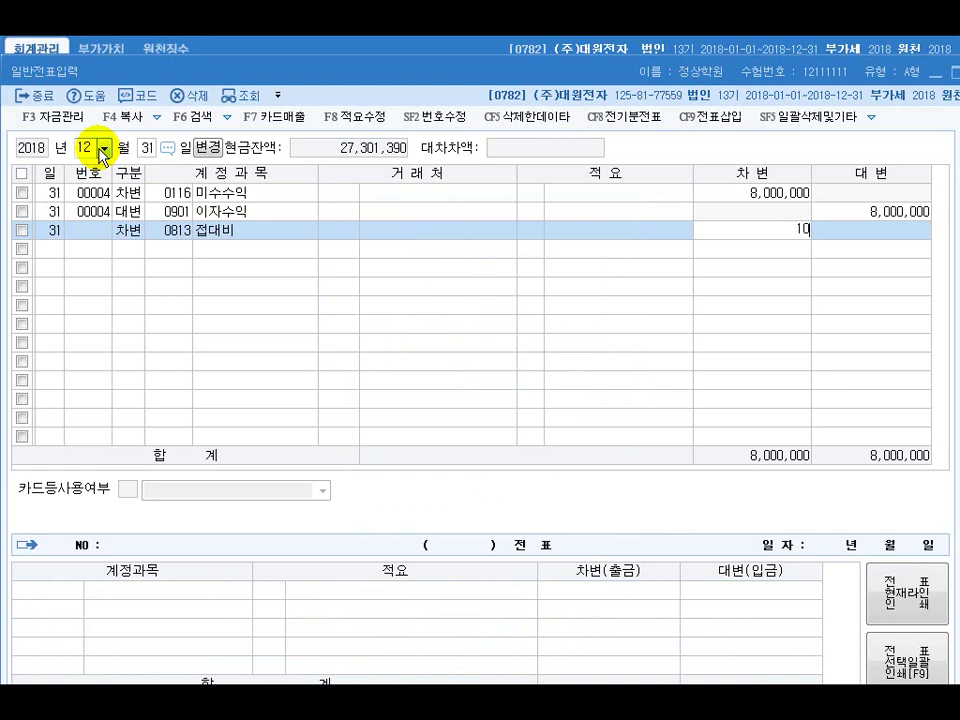
{"action": "key", "text": "Return"}
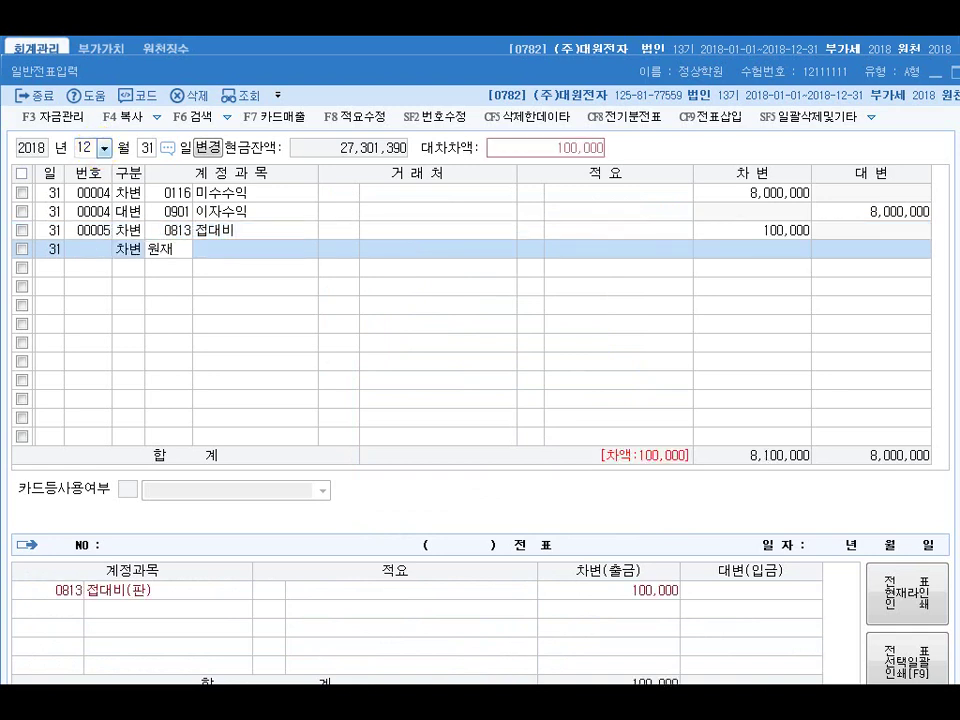
{"action": "key", "text": "Return"}
{"action": "key", "text": "Return"}
{"action": "key", "text": "Return"}
{"action": "key", "text": "Return"}
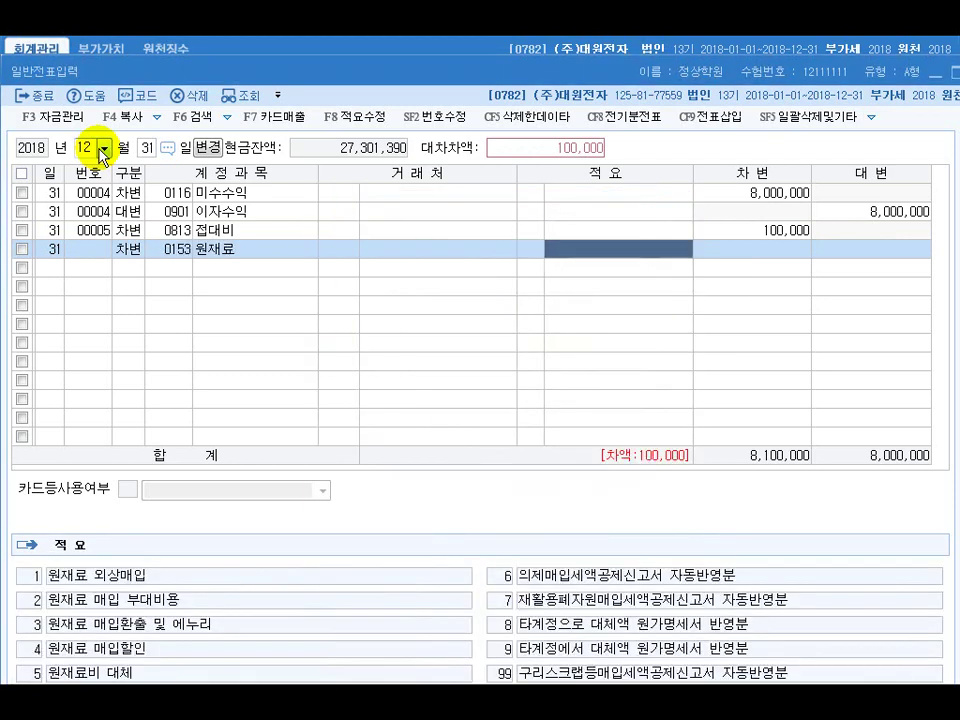
{"action": "type", "text": "3"}
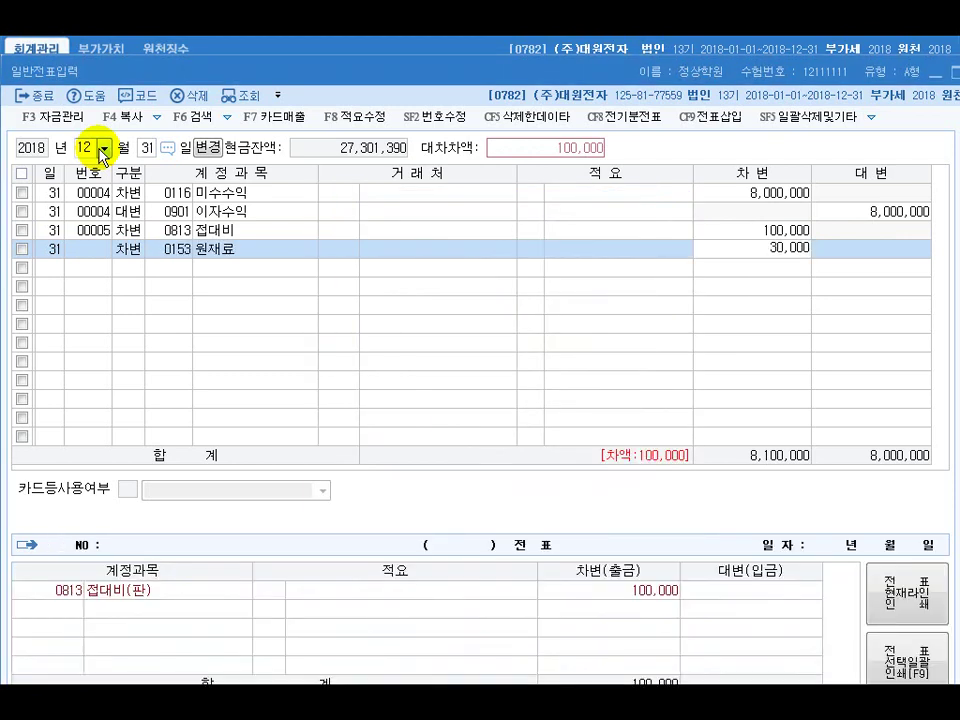
{"action": "type", "text": "0,000"}
{"action": "key", "text": "Return"}
{"action": "key", "text": "Return"}
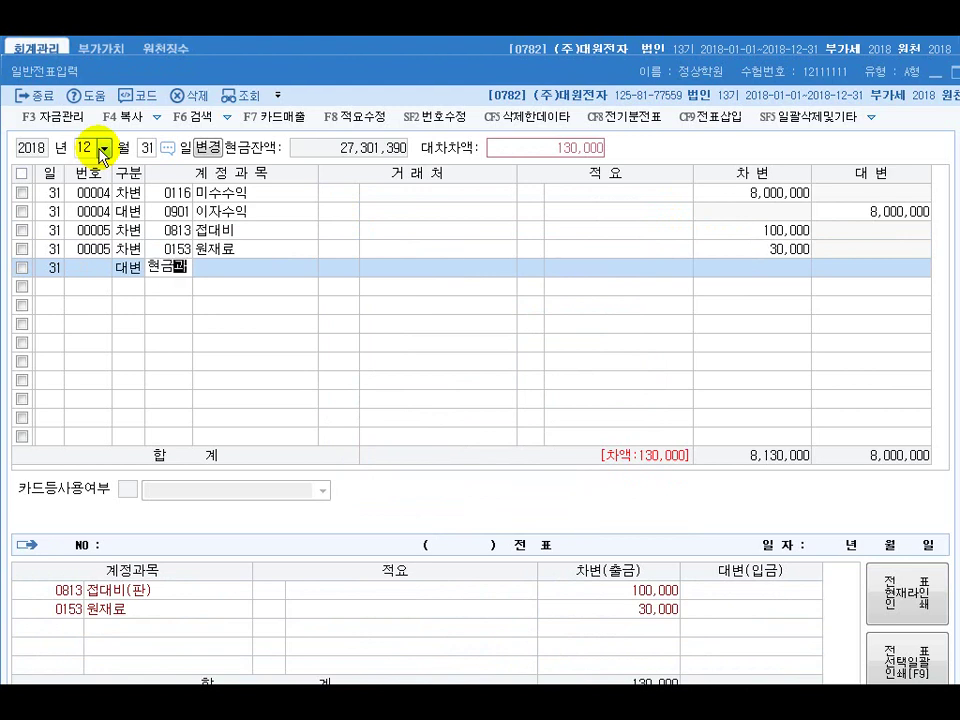
{"action": "key", "text": "Return"}
{"action": "key", "text": "Return"}
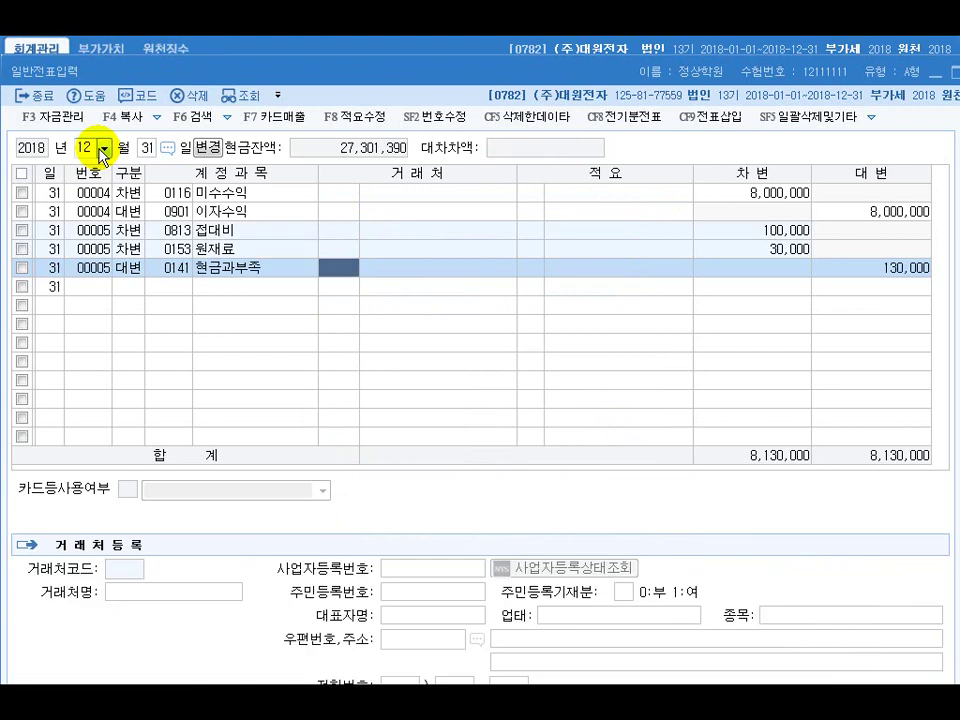
{"action": "left_click_drag", "start_coordinate": [435, 75], "coordinate": [340, 98]}
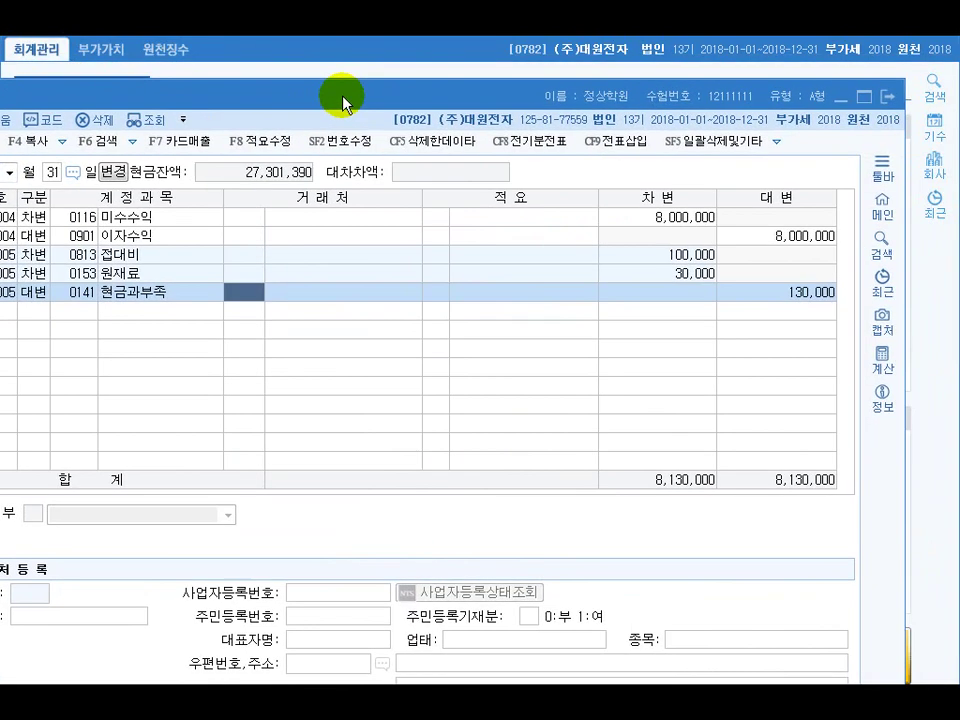
{"action": "left_click", "coordinate": [888, 100]}
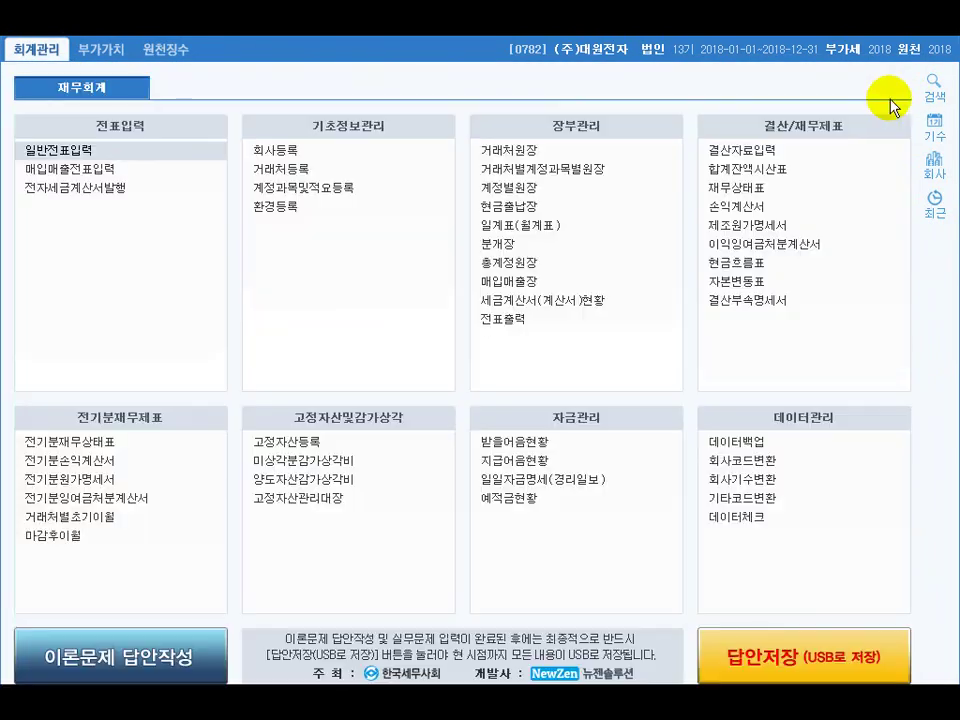
Open 결산자료입력 for January–December 2018 and enter 5,000,000 차량운반구 depreciation under 판매비와 일반관리비
{"action": "left_click", "coordinate": [731, 152]}
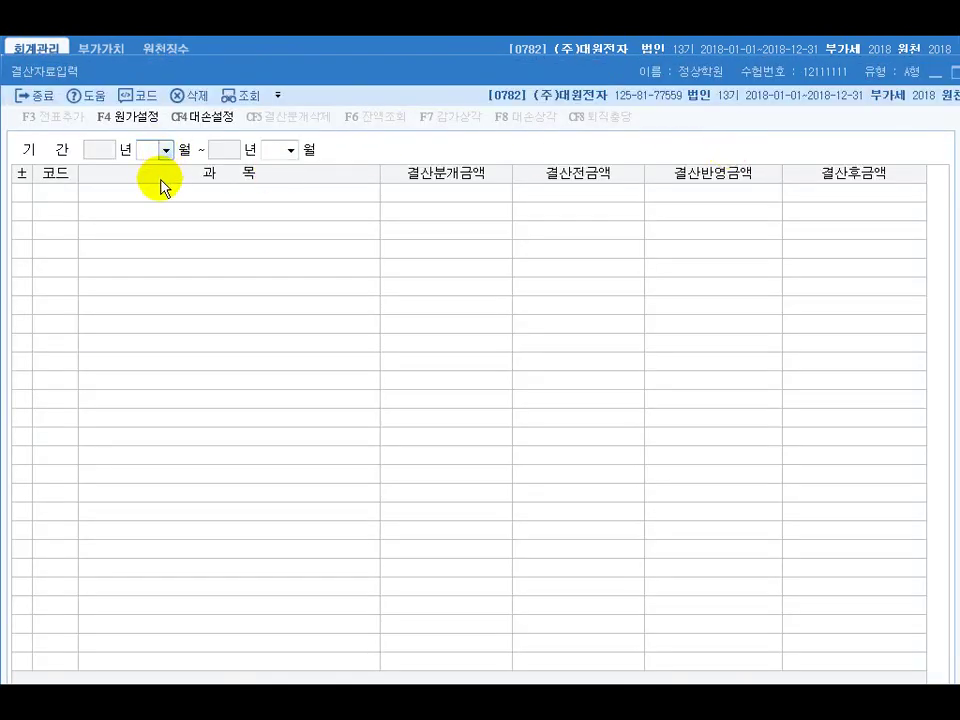
{"action": "type", "text": "1"}
{"action": "key", "text": "Return"}
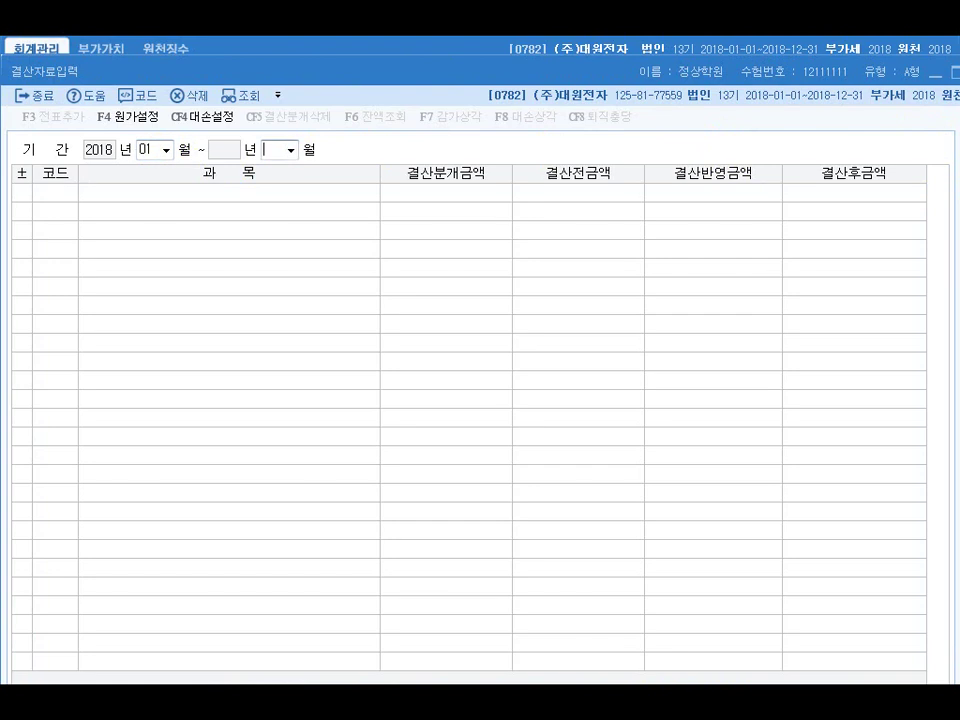
{"action": "key", "text": "Return"}
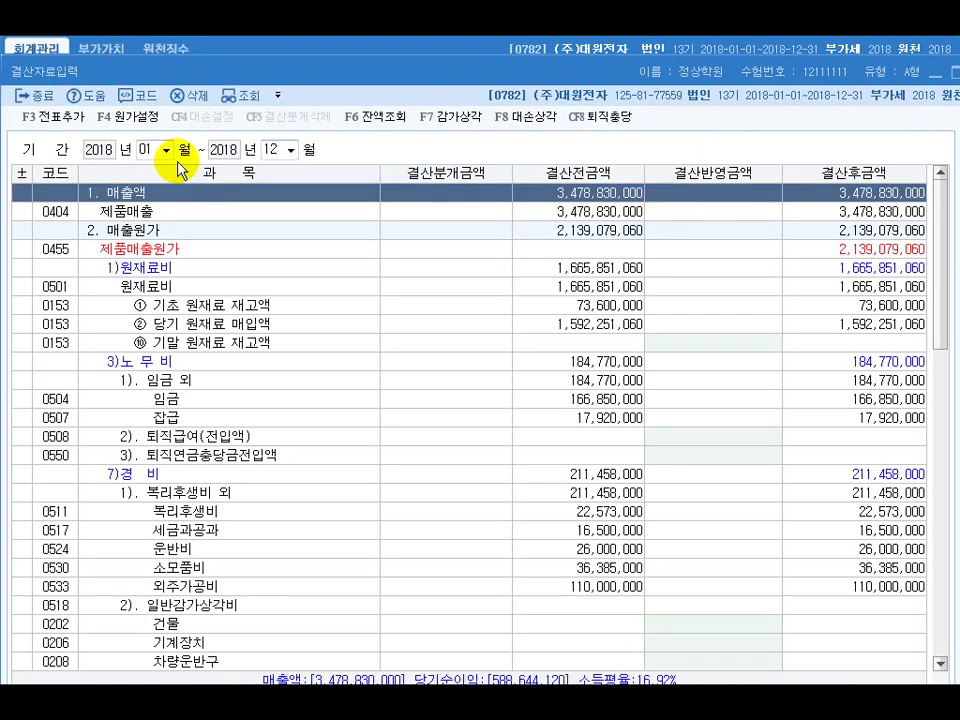
{"action": "scroll", "coordinate": [182, 170], "scroll_direction": "down", "scroll_amount": 10}
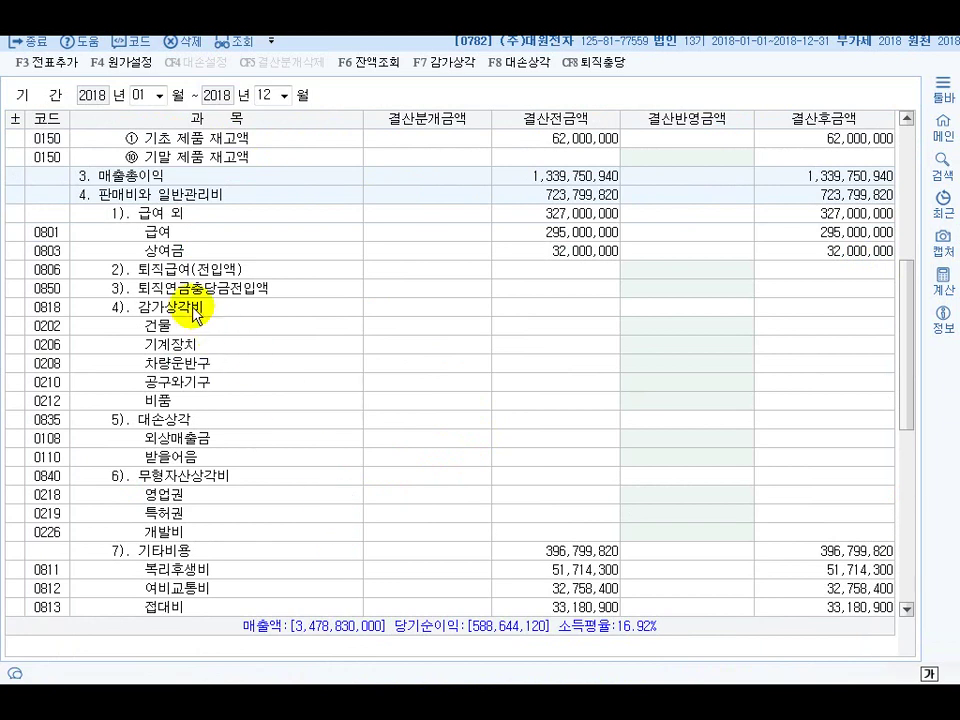
{"action": "left_click", "coordinate": [137, 197]}
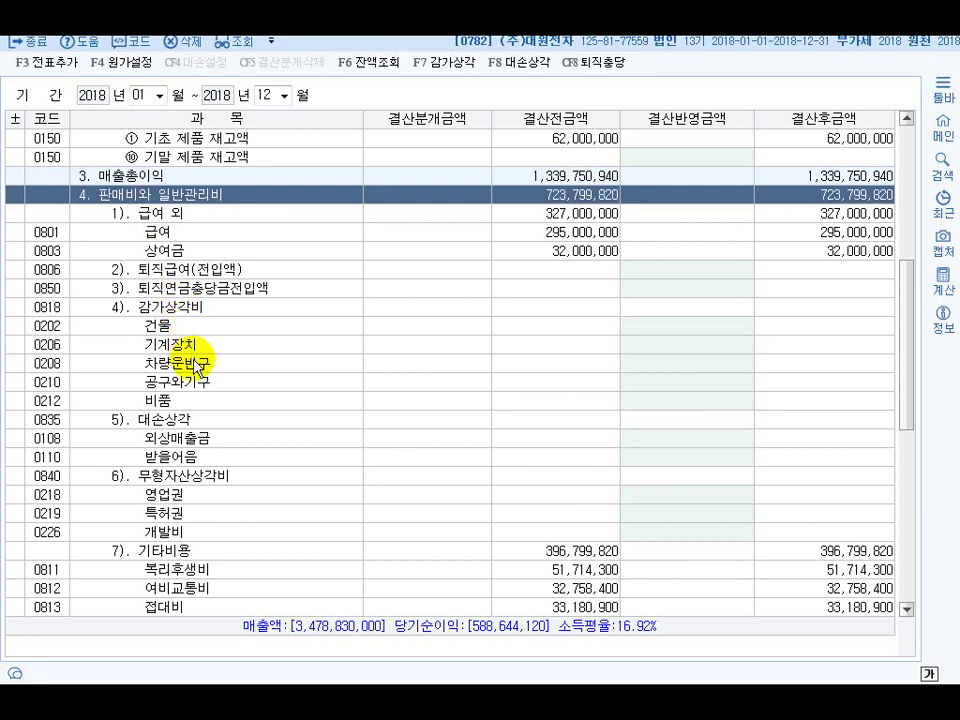
{"action": "left_click", "coordinate": [666, 366]}
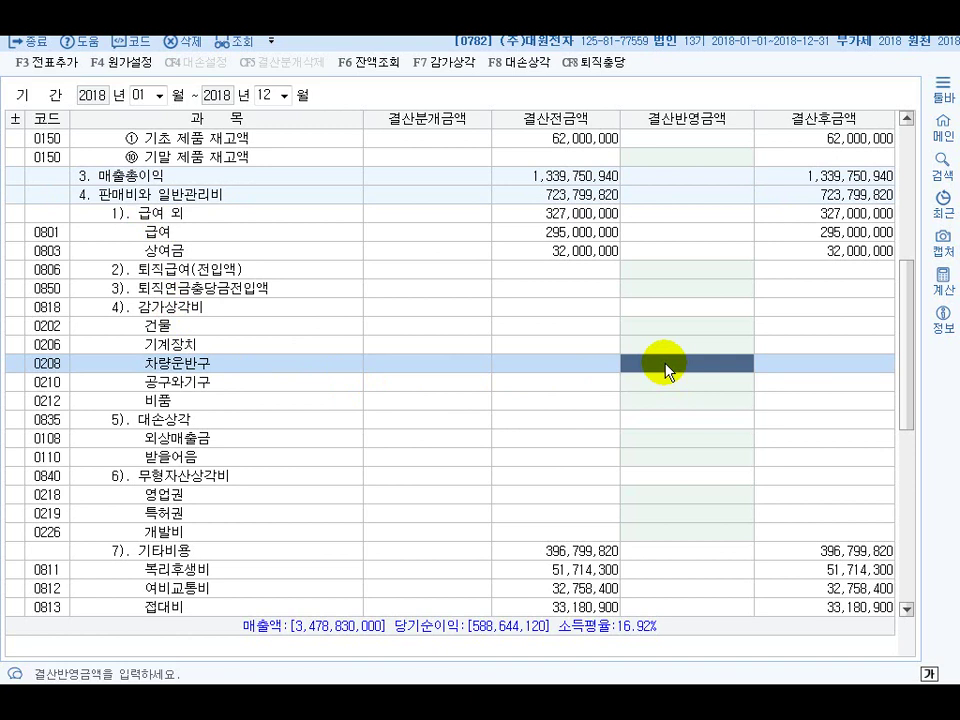
{"action": "type", "text": "5000"}
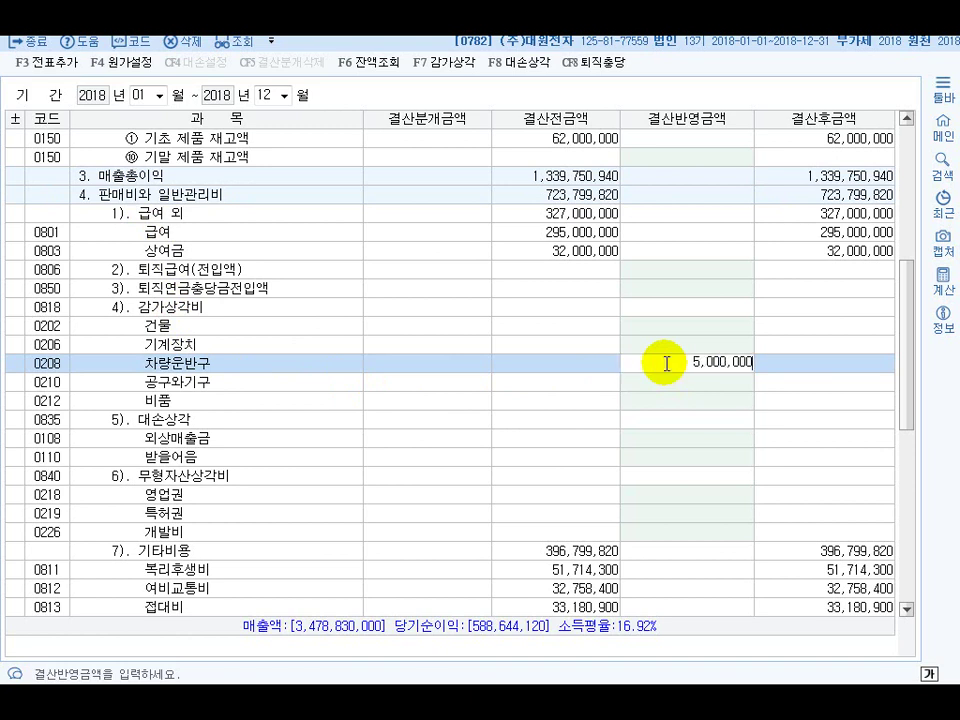
{"action": "key", "text": "Return"}
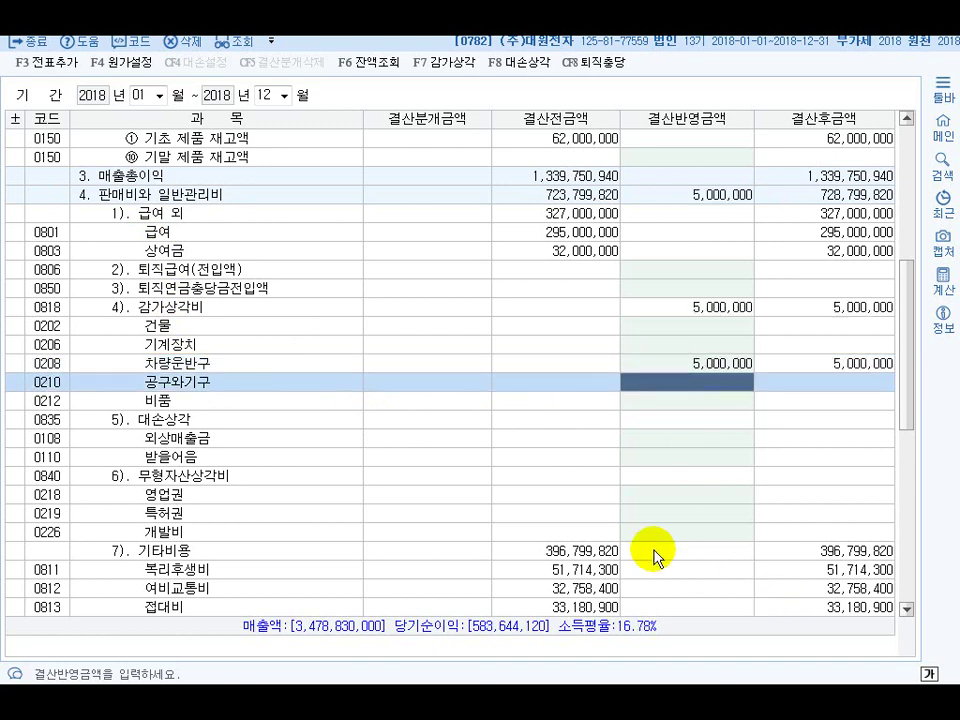
In the bad-debt calculation, revise the 받을어음 provision and clear 미수수익's 80,000 extra allowance to 0
{"action": "left_click", "coordinate": [519, 66]}
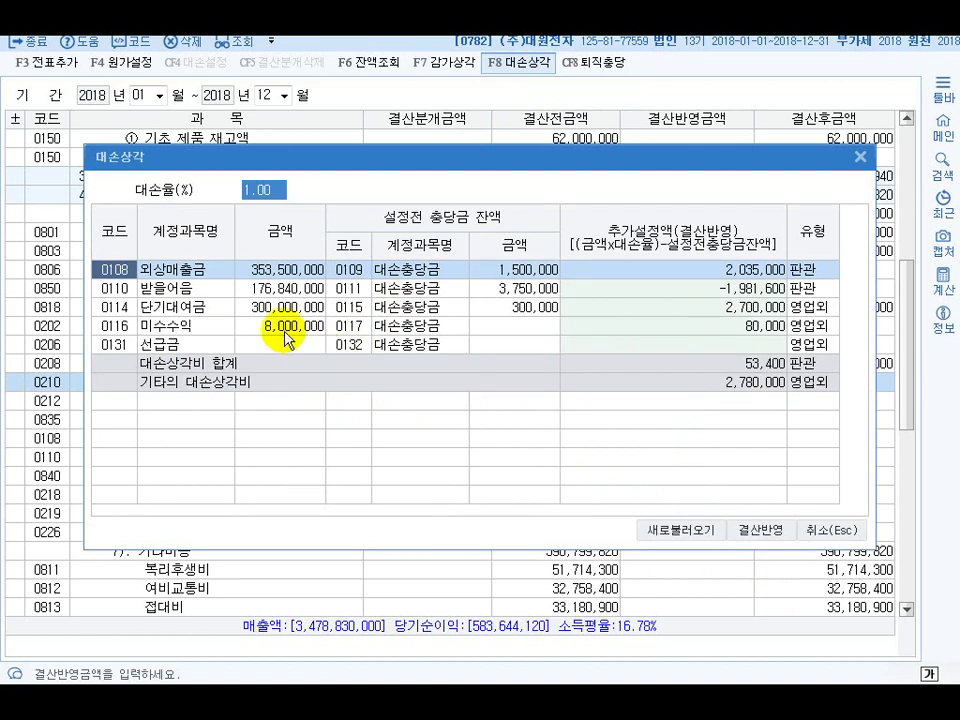
{"action": "left_click", "coordinate": [760, 288]}
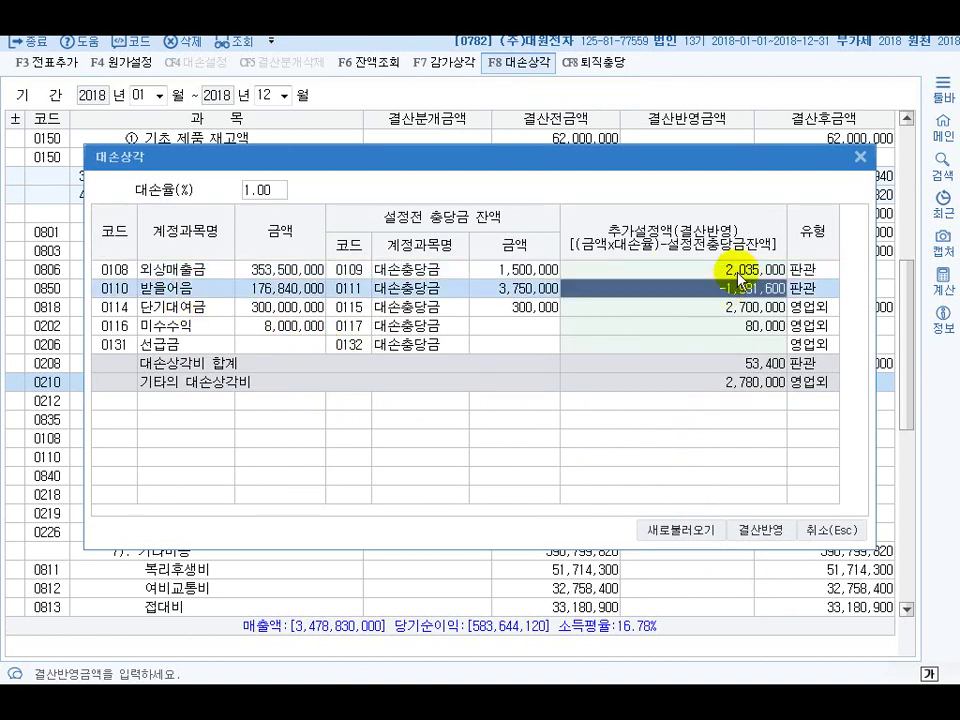
{"action": "type", "text": "98160"}
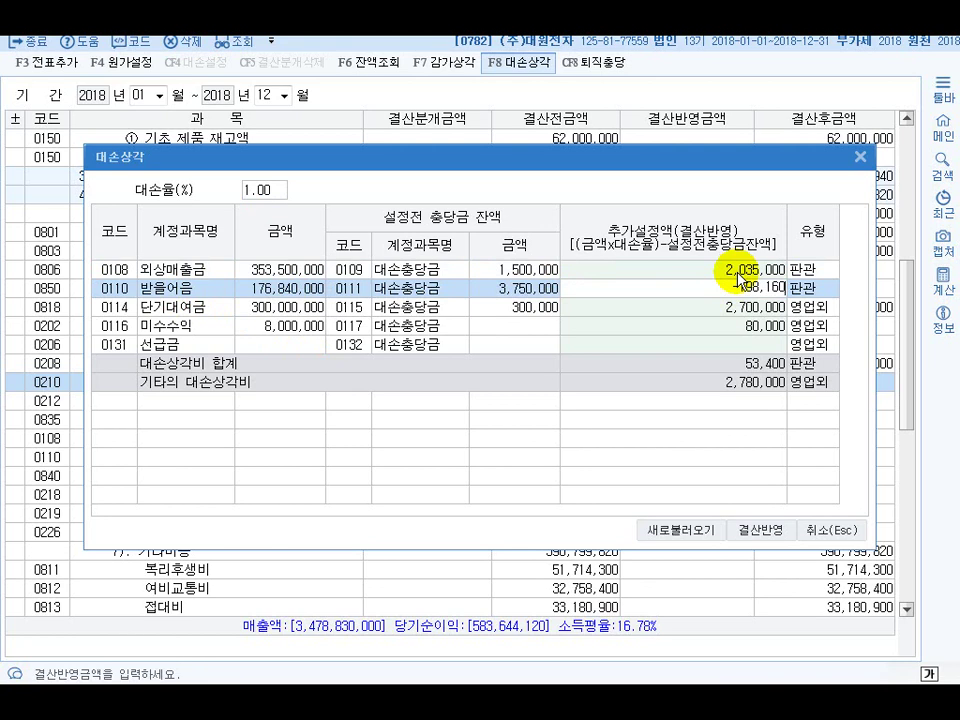
{"action": "key", "text": "Return"}
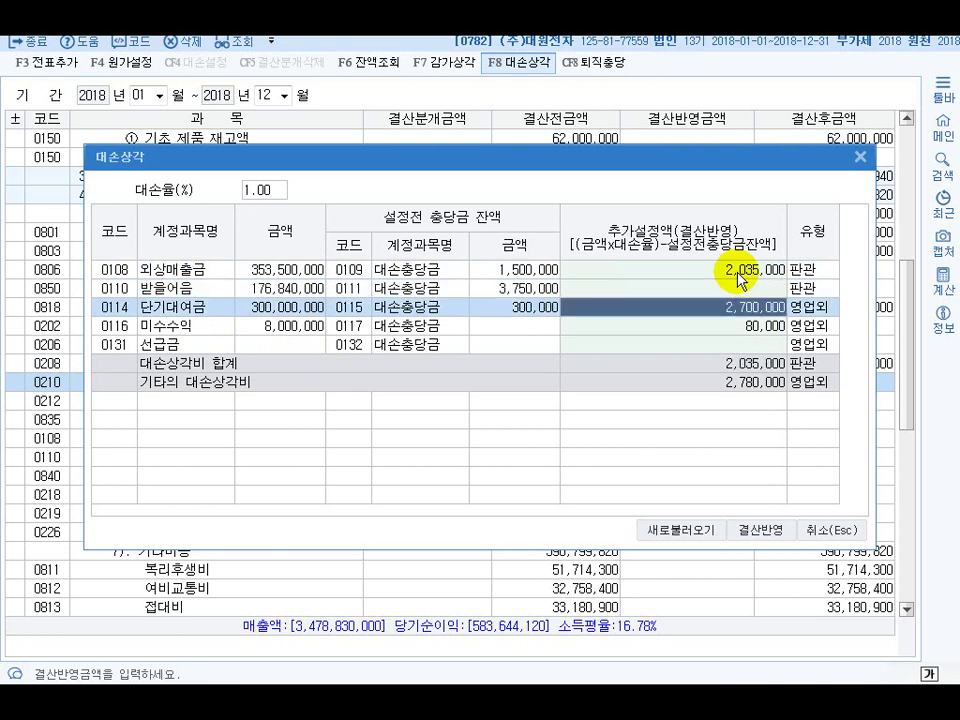
{"action": "left_click", "coordinate": [752, 328]}
{"action": "type", "text": "8000"}
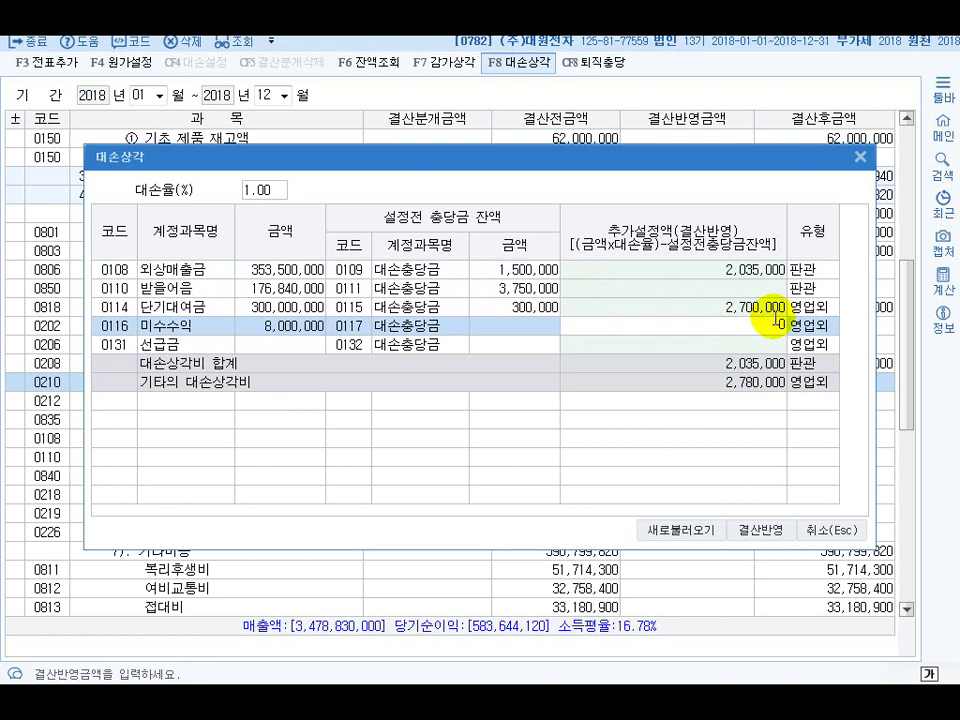
{"action": "left_click", "coordinate": [779, 318]}
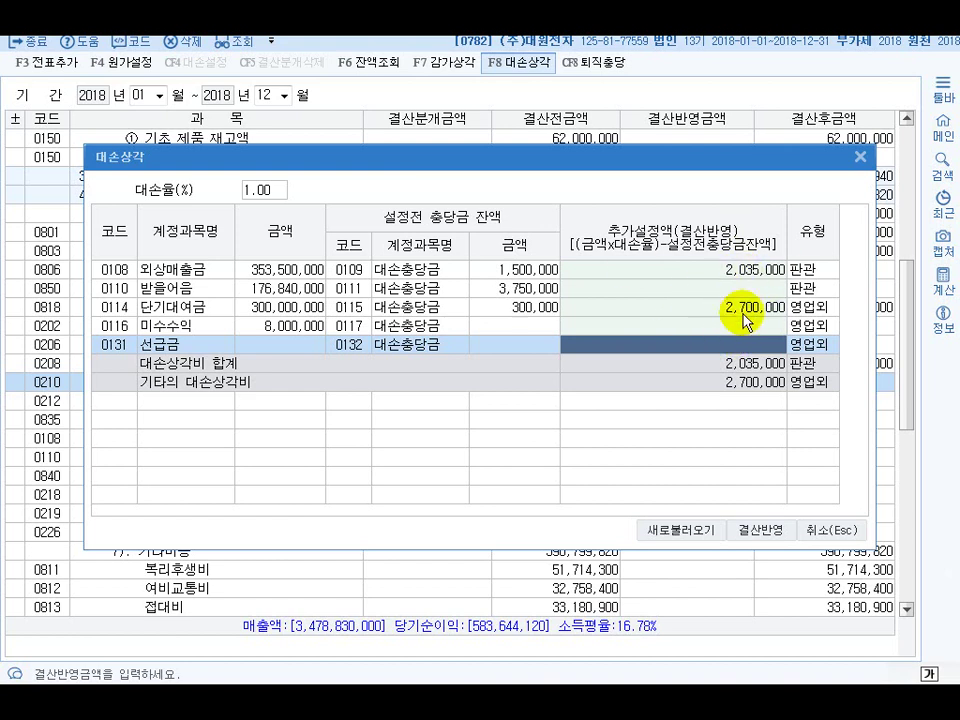
Apply the bad-debt amounts to the closing sheet and enter 6,500,000 as 선납세금
{"action": "left_click", "coordinate": [767, 532]}
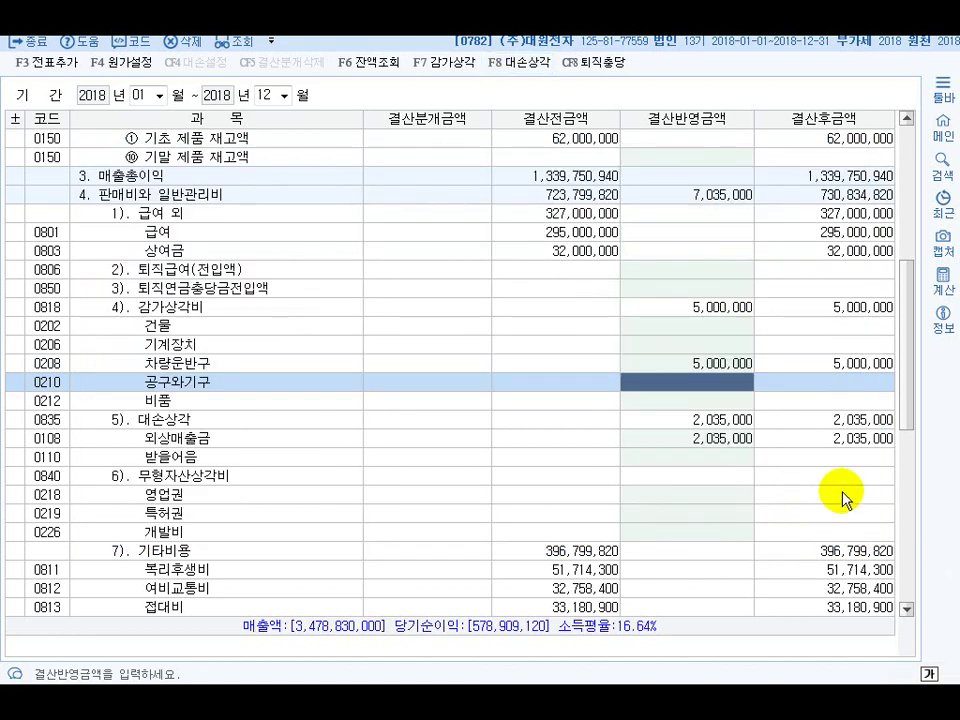
{"action": "left_click_drag", "start_coordinate": [904, 420], "coordinate": [922, 612]}
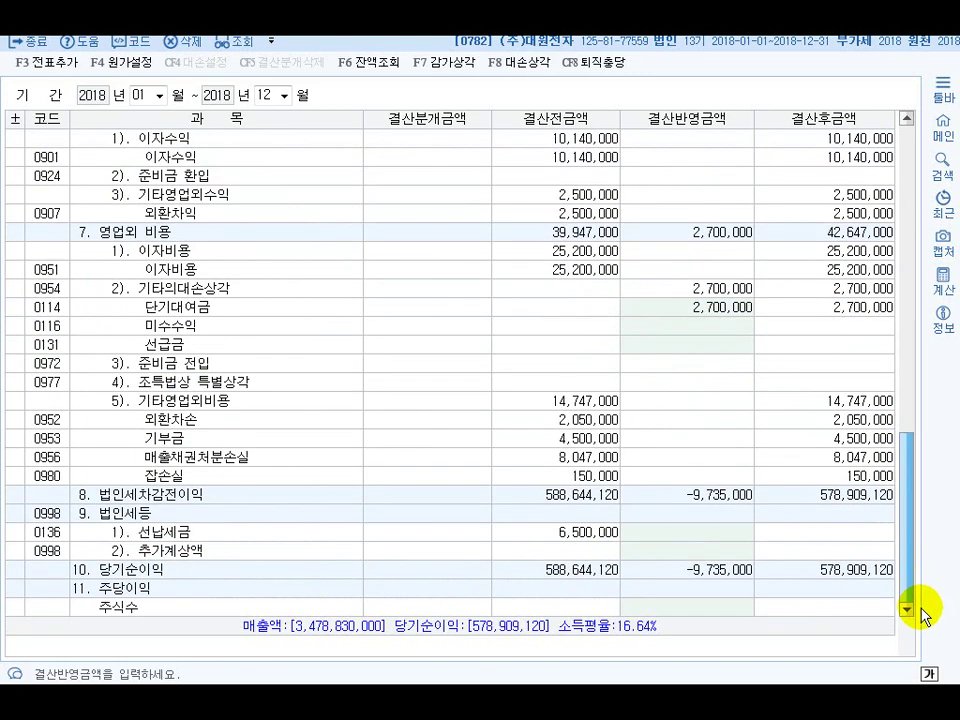
{"action": "left_click", "coordinate": [680, 532]}
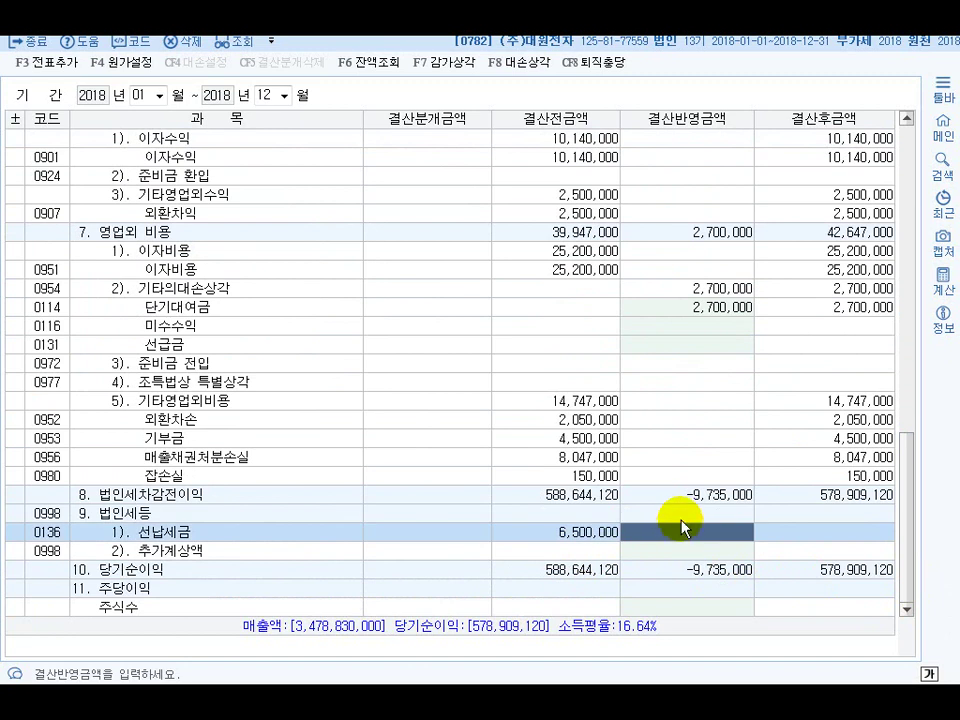
{"action": "type", "text": "6500000"}
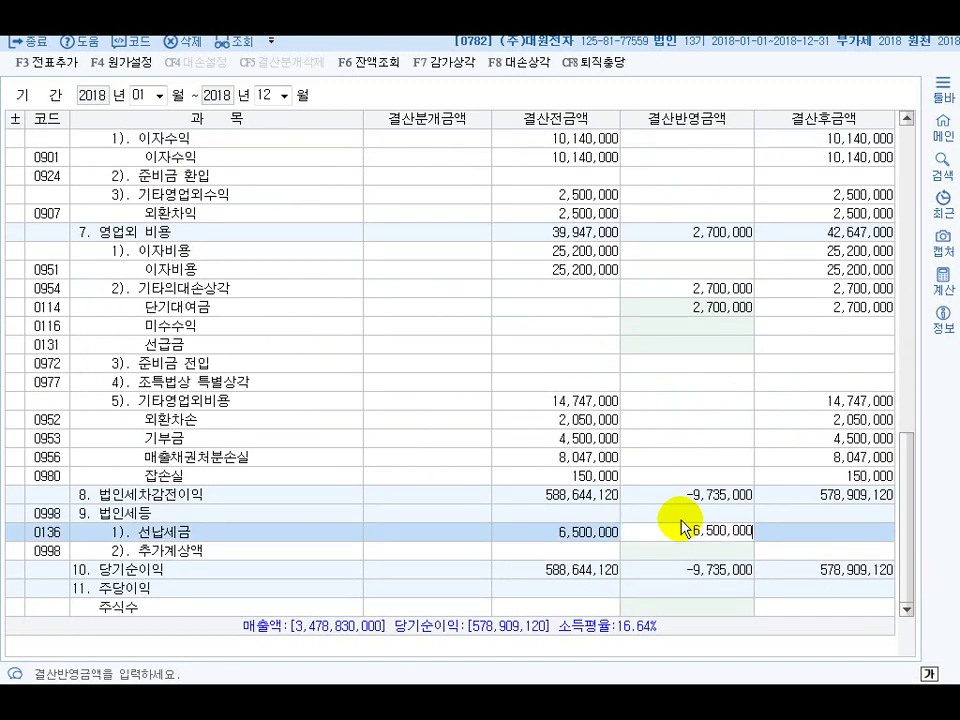
{"action": "key", "text": "Return"}
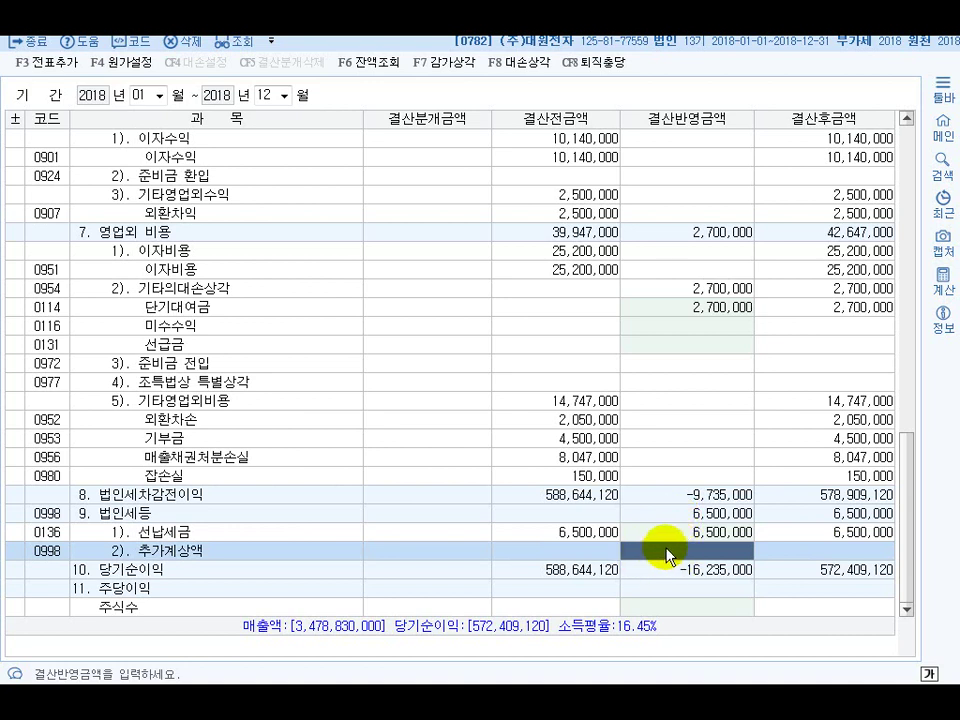
Enter 8,500,000 as 추가계상액 and post the closing data as automatic vouchers
{"action": "left_click", "coordinate": [694, 535]}
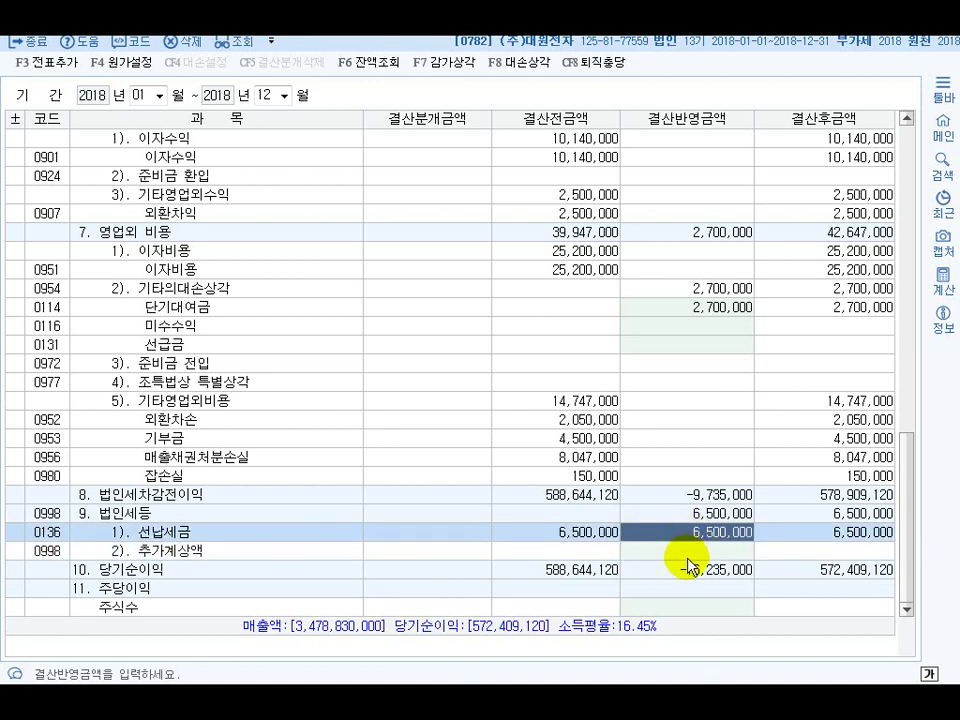
{"action": "left_click", "coordinate": [688, 552]}
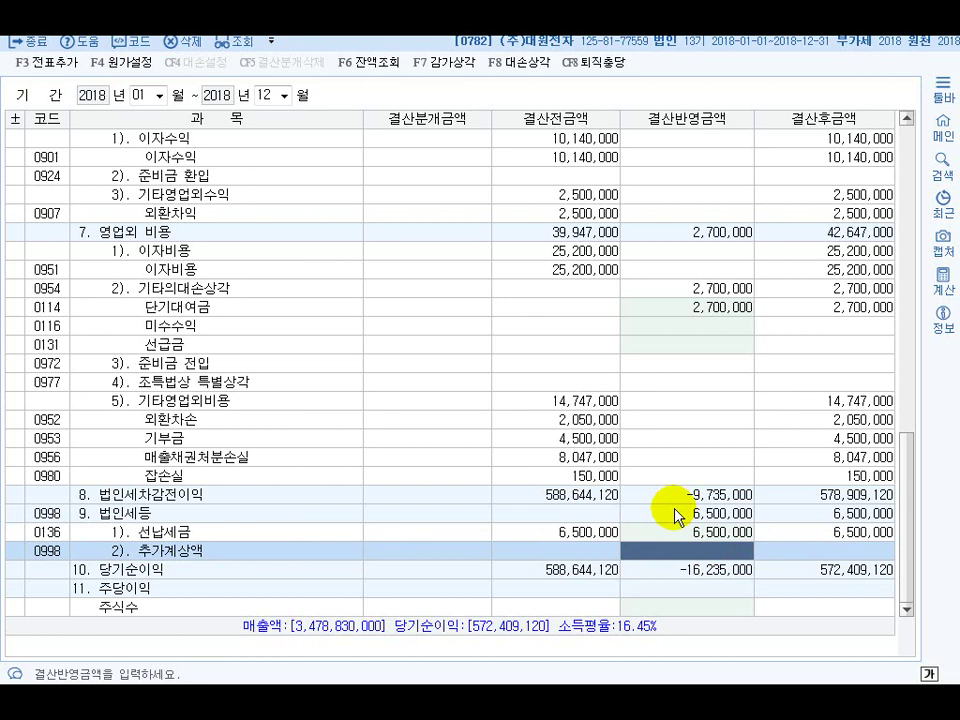
{"action": "type", "text": "8500000"}
{"action": "key", "text": "Return"}
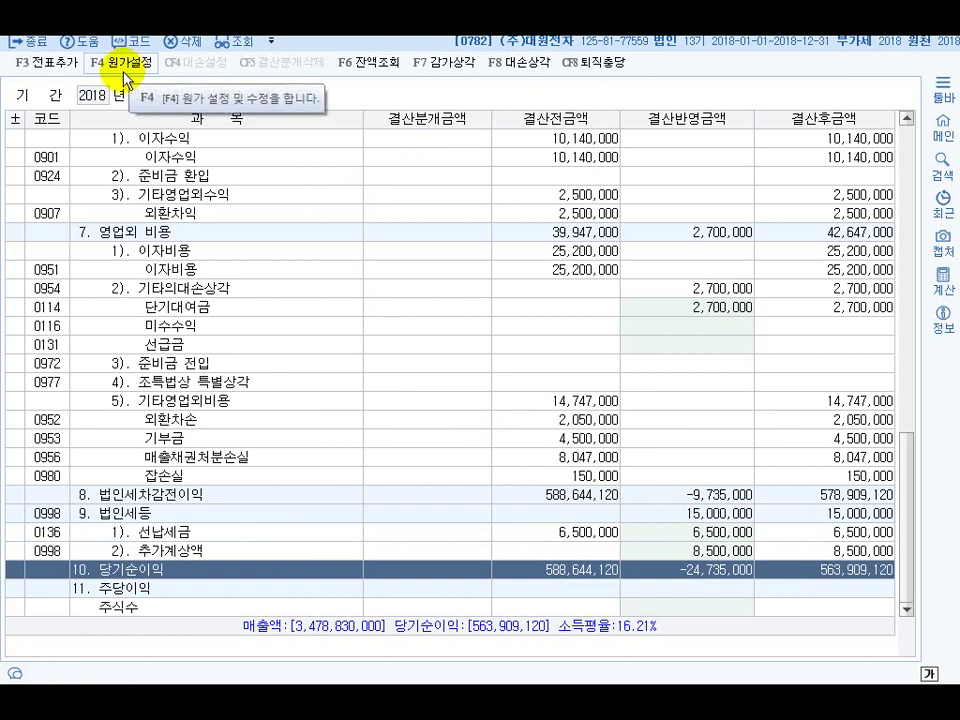
{"action": "left_click", "coordinate": [53, 66]}
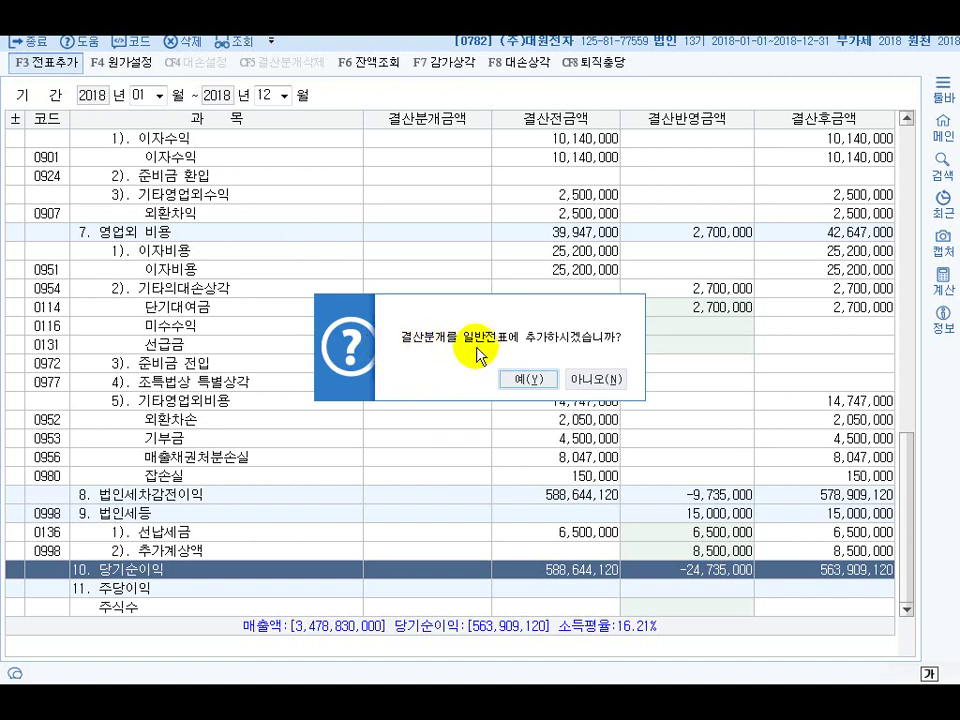
{"action": "left_click", "coordinate": [538, 384]}
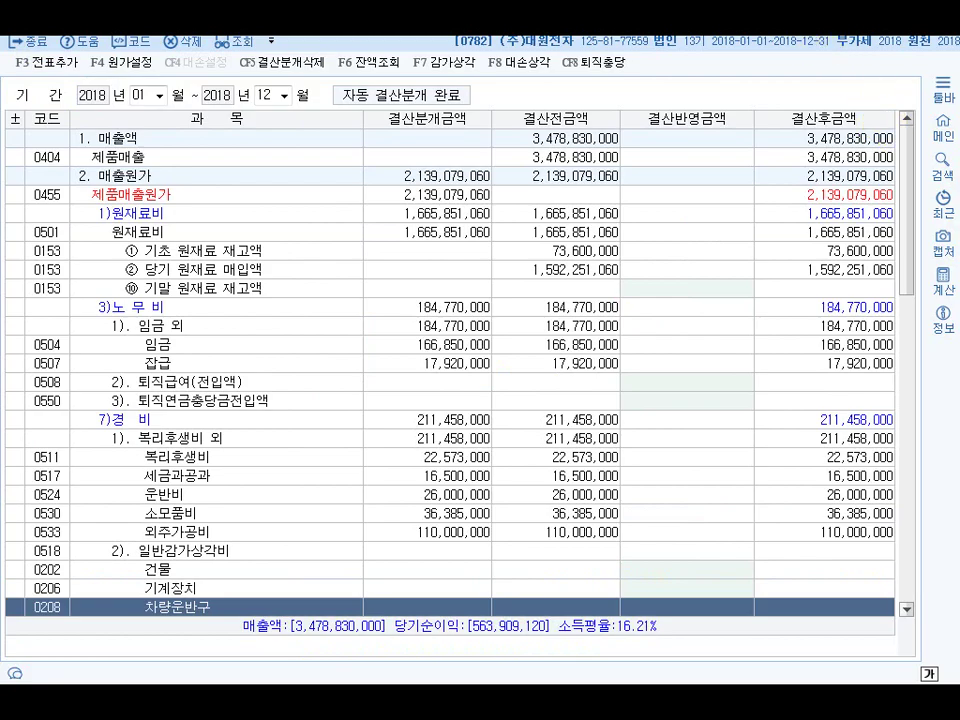
Close the closing sheet and open general vouchers dated December 31
{"action": "key", "text": "Escape"}
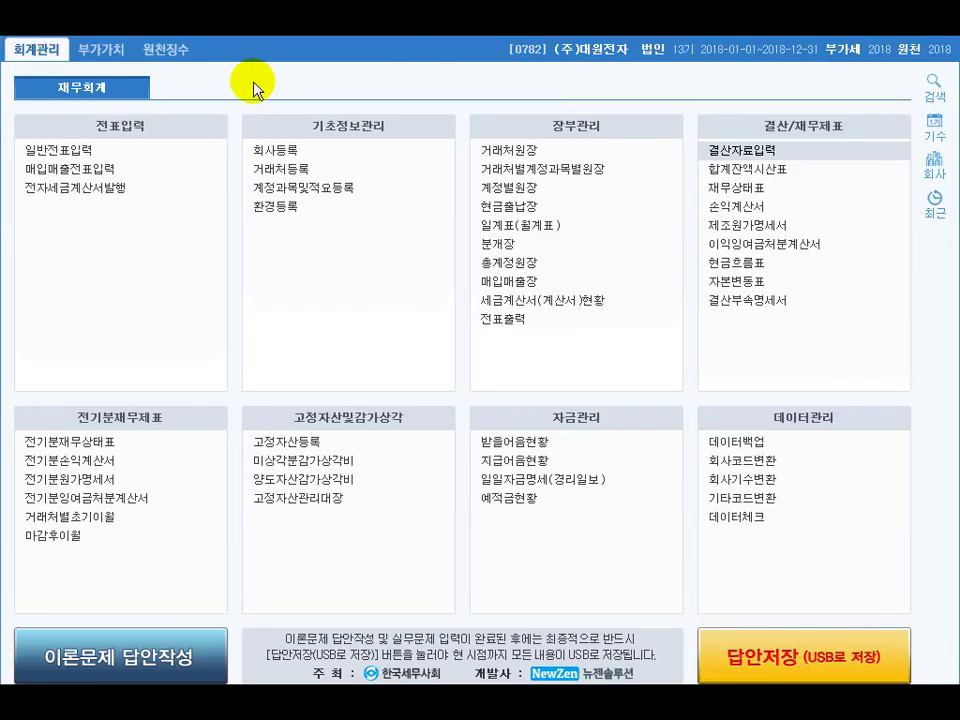
{"action": "left_click", "coordinate": [87, 153]}
{"action": "type", "text": "12"}
{"action": "key", "text": "Return"}
{"action": "type", "text": "31"}
{"action": "key", "text": "Return"}
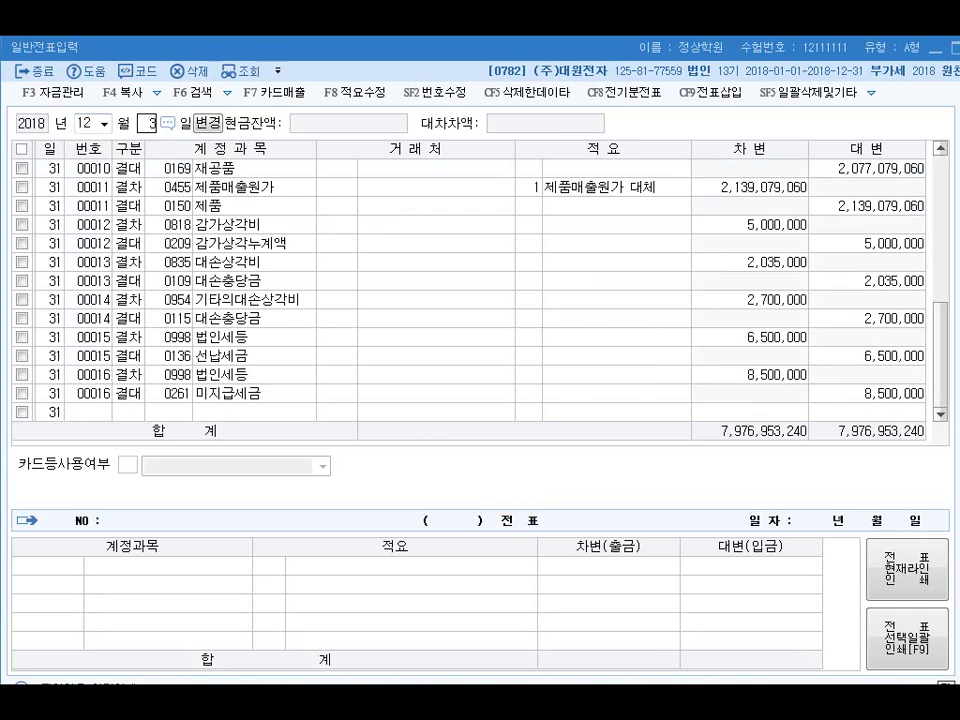
Review the depreciation, bad-debt and corporate tax closing entries, then return to the exam document
{"action": "left_click", "coordinate": [222, 228]}
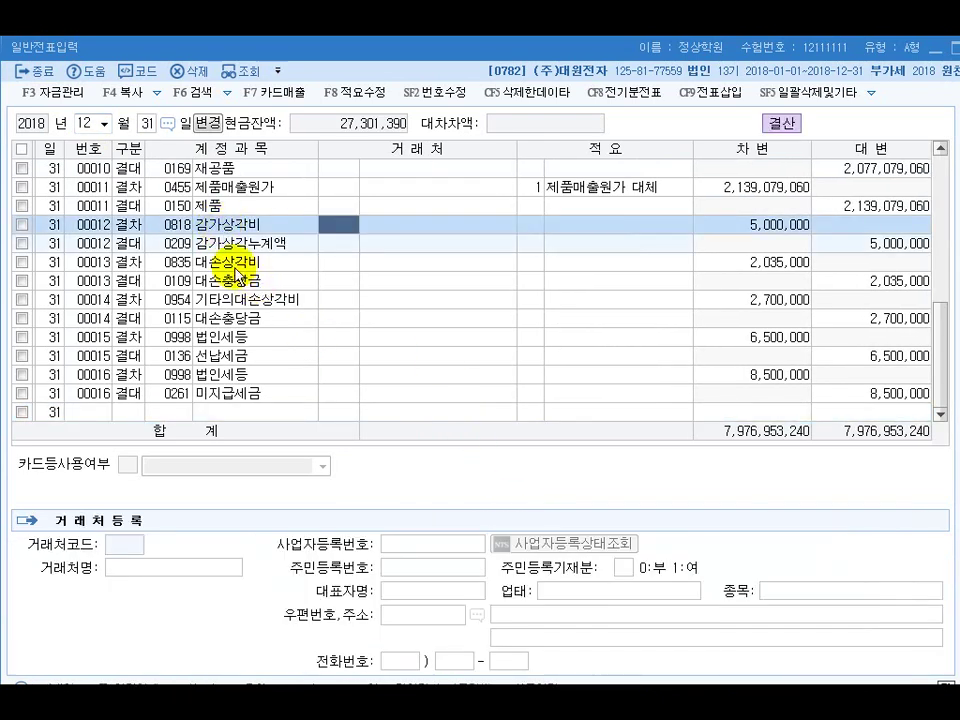
{"action": "left_click", "coordinate": [219, 262]}
{"action": "left_click", "coordinate": [229, 282]}
{"action": "left_click", "coordinate": [238, 301]}
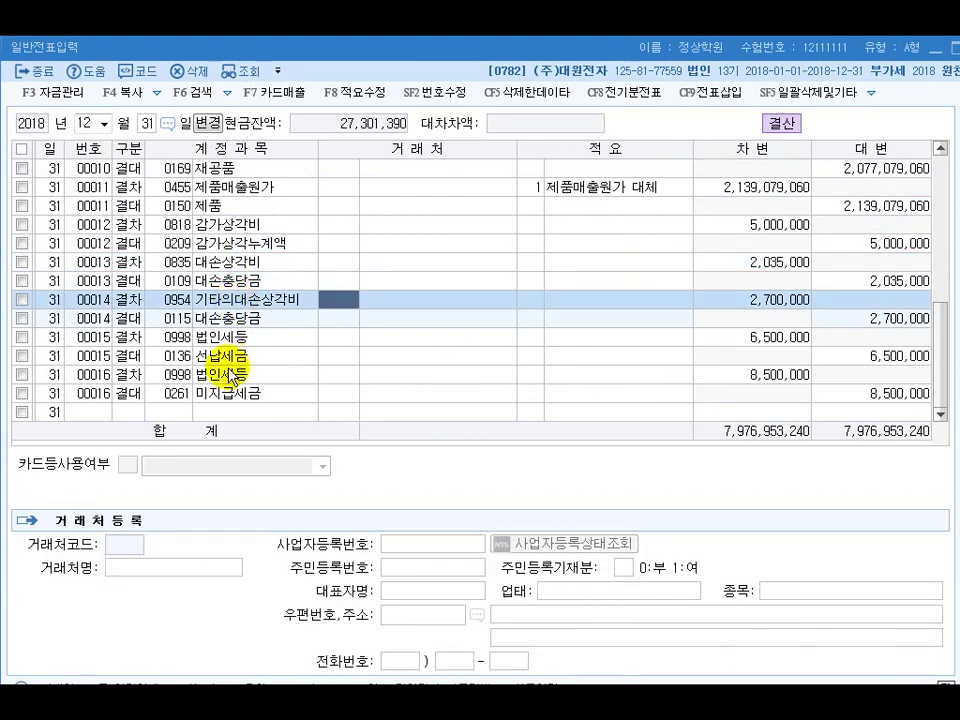
{"action": "left_click", "coordinate": [225, 340]}
{"action": "left_click", "coordinate": [225, 376]}
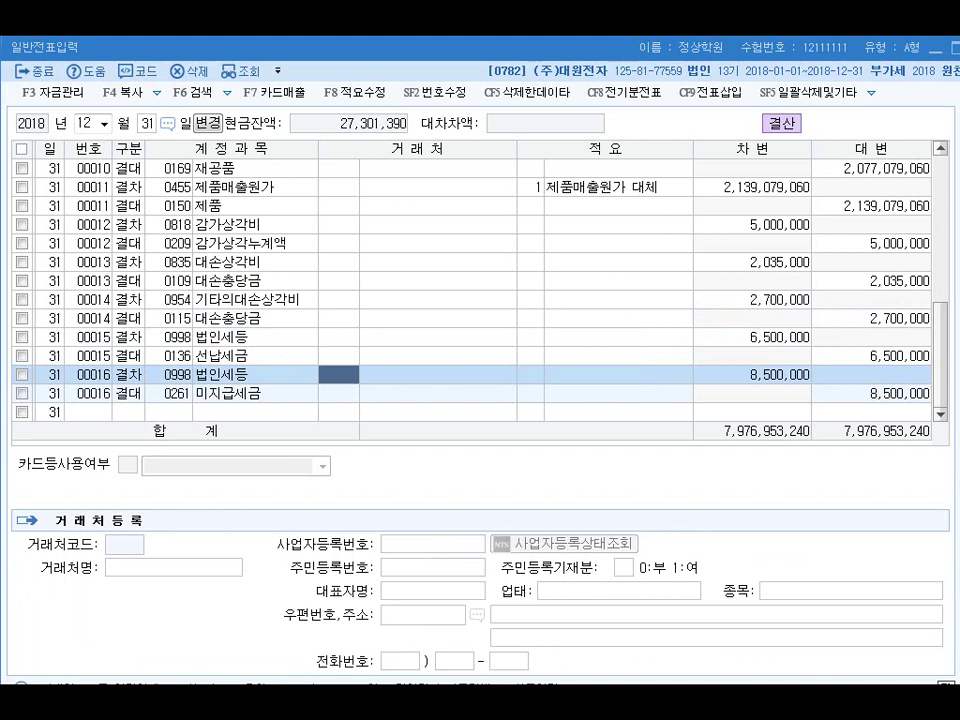
{"action": "key", "text": "alt+Tab"}
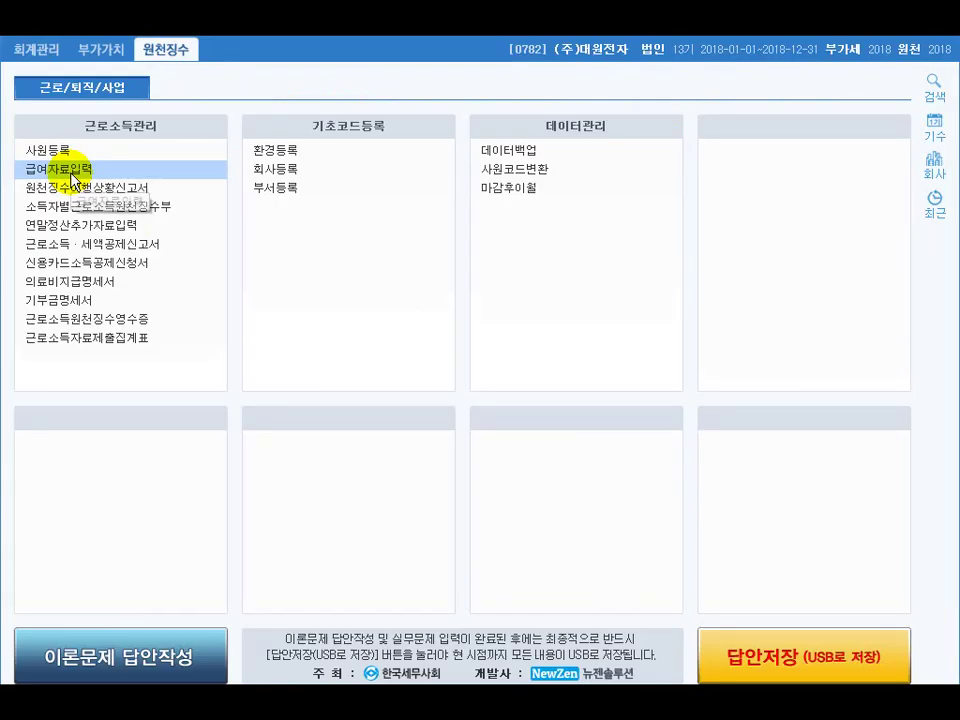
Open payroll data entry for month 01 with the 31st as pay date
{"action": "left_click", "coordinate": [72, 172]}
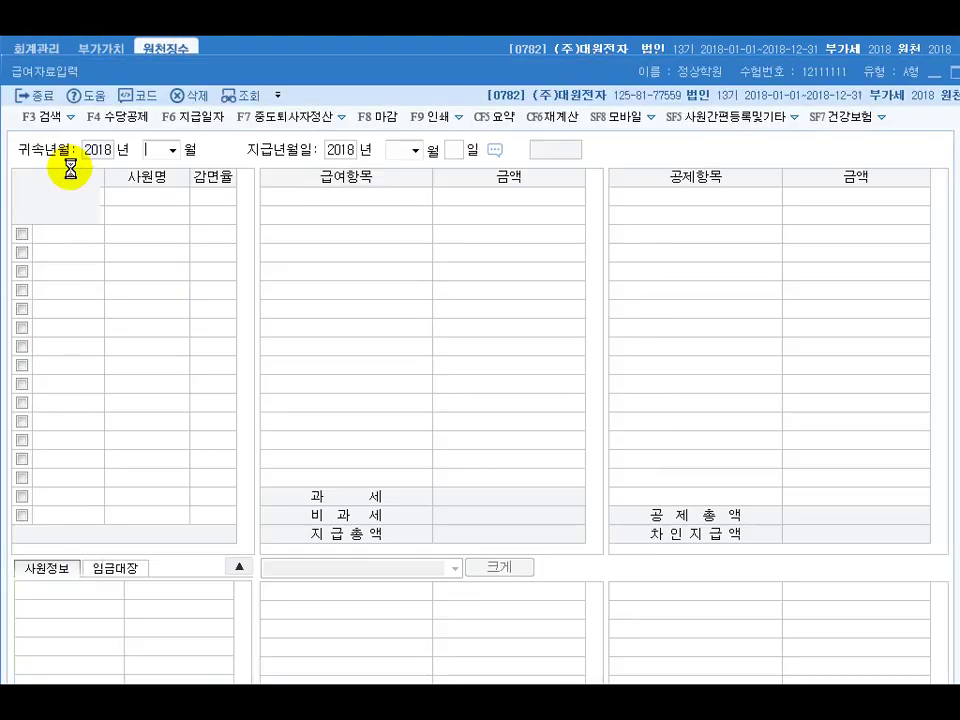
{"action": "type", "text": "01"}
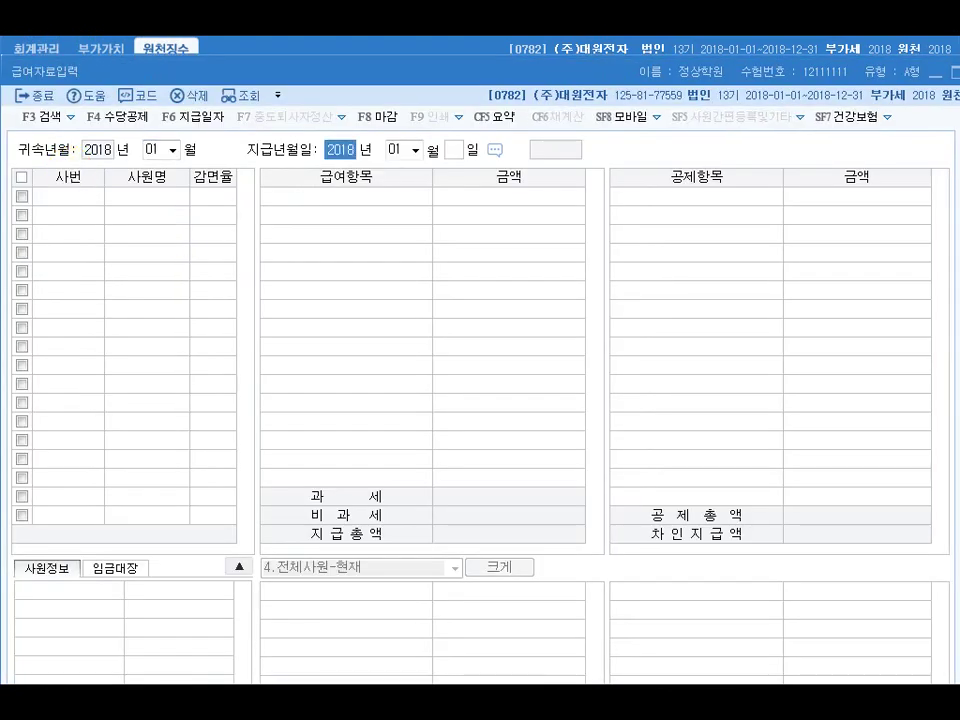
{"action": "key", "text": "Return"}
{"action": "key", "text": "Return"}
{"action": "type", "text": "31"}
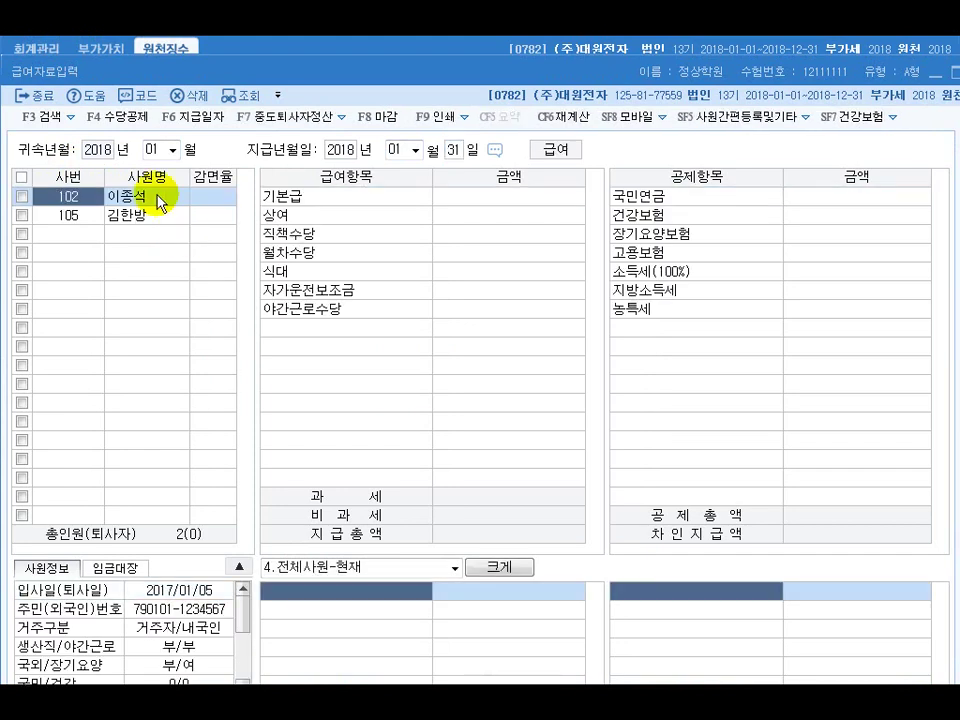
{"action": "left_click", "coordinate": [465, 207]}
{"action": "left_click", "coordinate": [476, 273]}
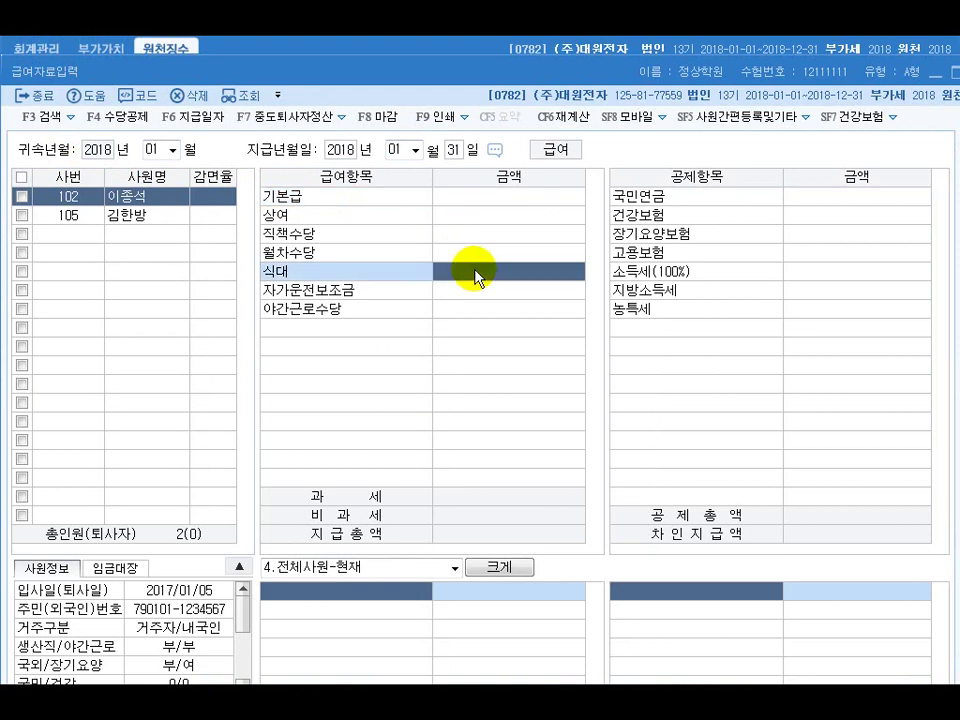
{"action": "left_click", "coordinate": [484, 292]}
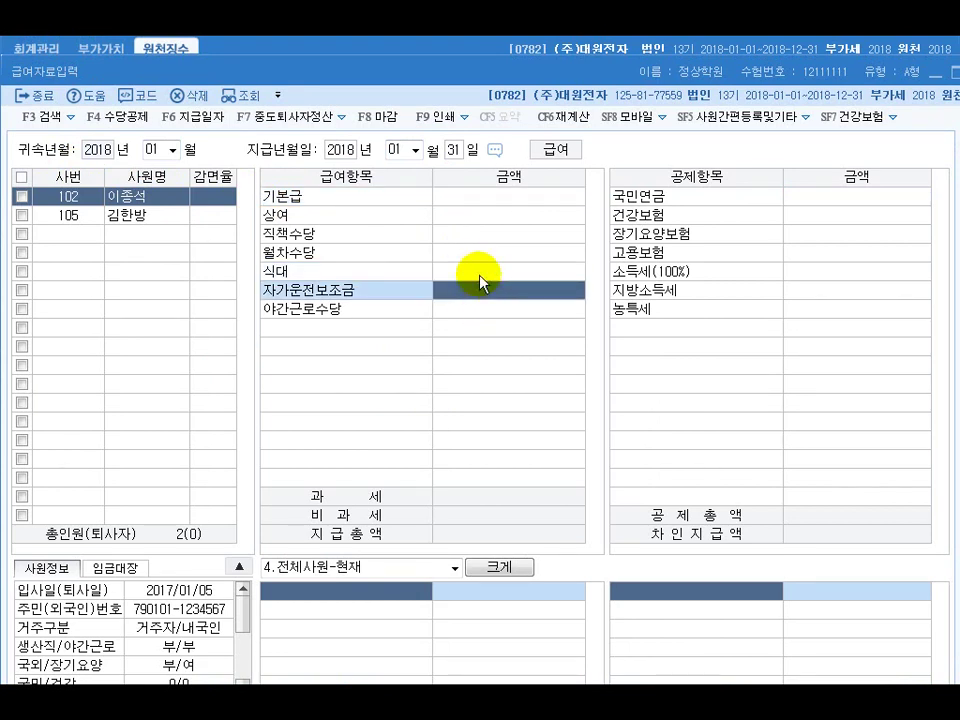
Enter 기본급 2,000,000, 식대 120,000 and 자가운전보조금 200,000
{"action": "left_click", "coordinate": [481, 199]}
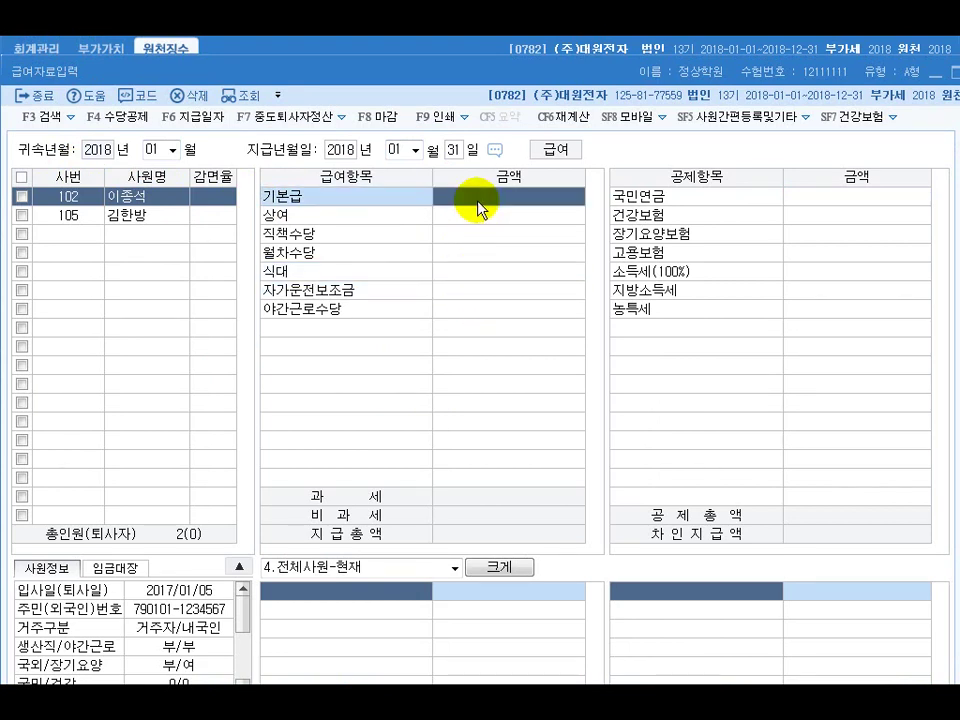
{"action": "type", "text": "2,"}
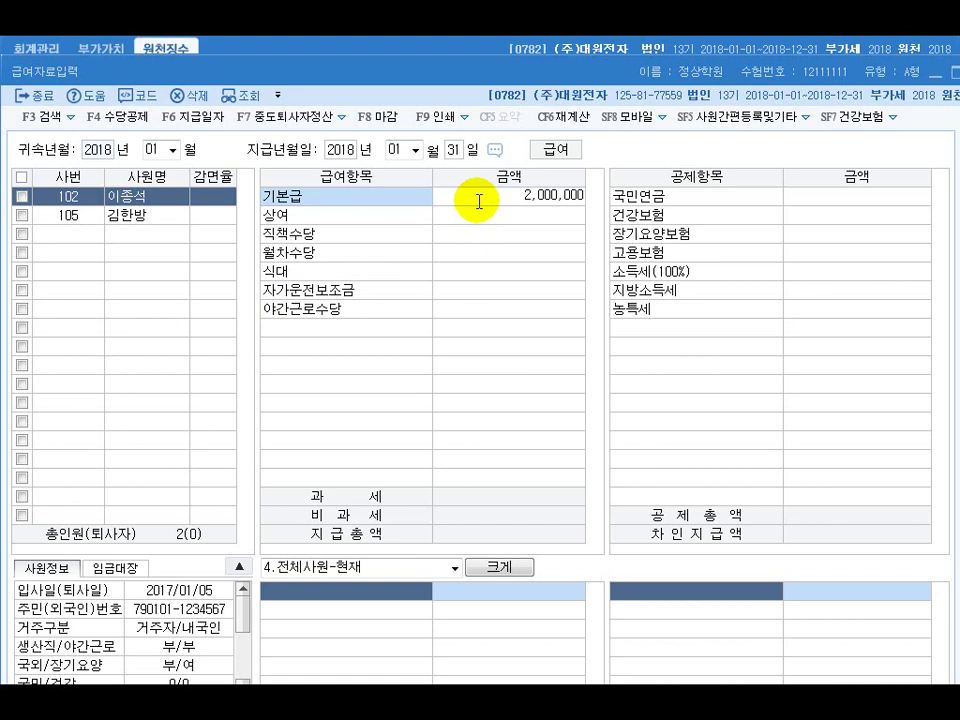
{"action": "type", "text": "000,000"}
{"action": "left_click", "coordinate": [494, 273]}
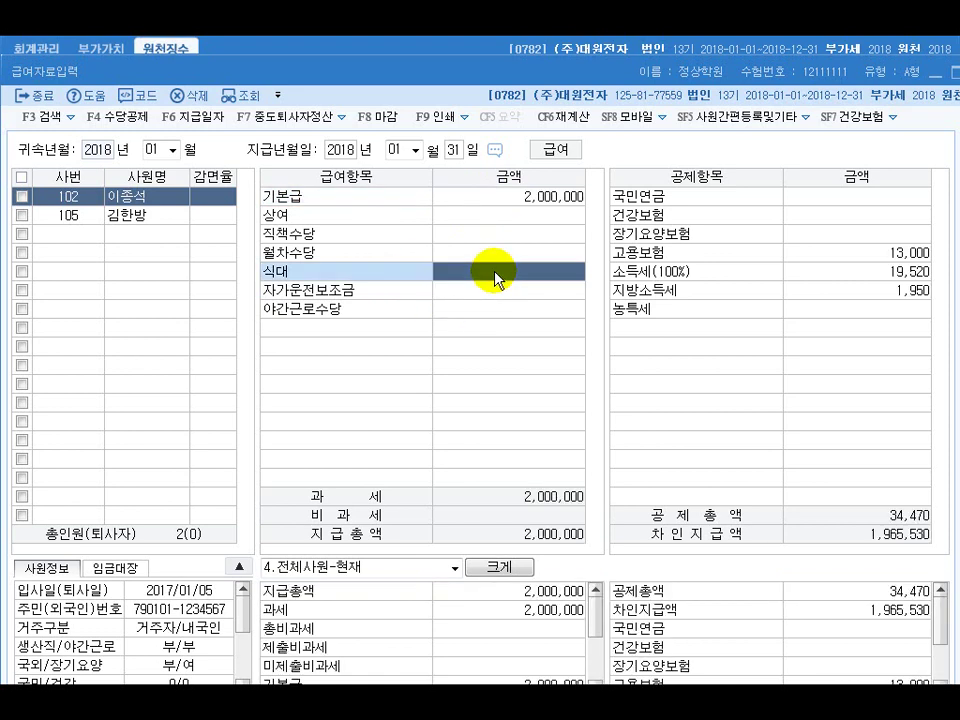
{"action": "type", "text": "120,"}
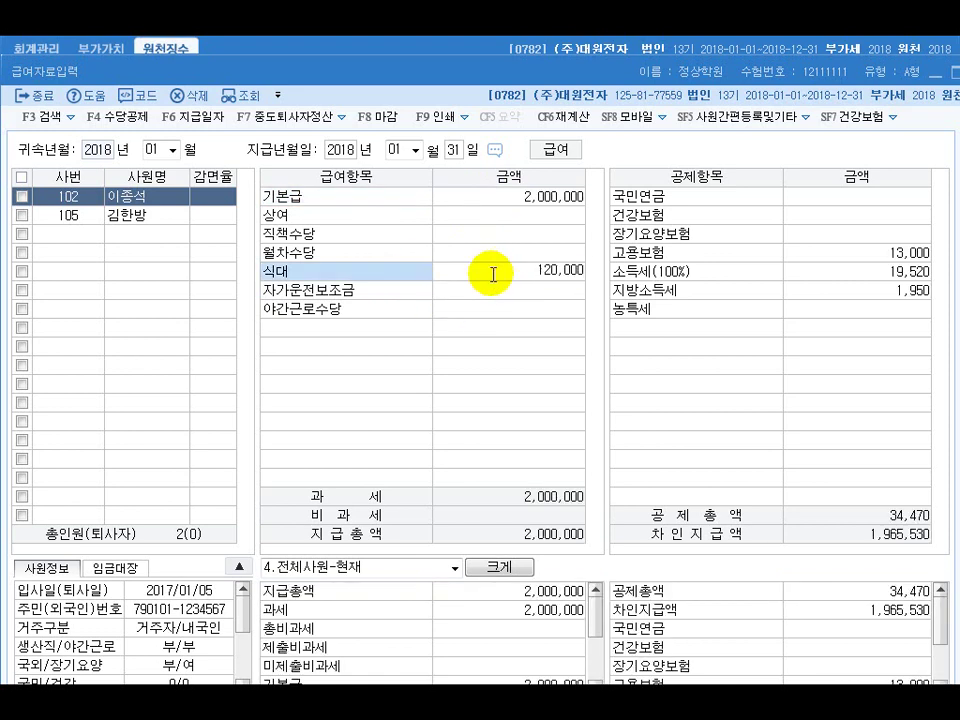
{"action": "type", "text": "000"}
{"action": "left_click", "coordinate": [517, 292]}
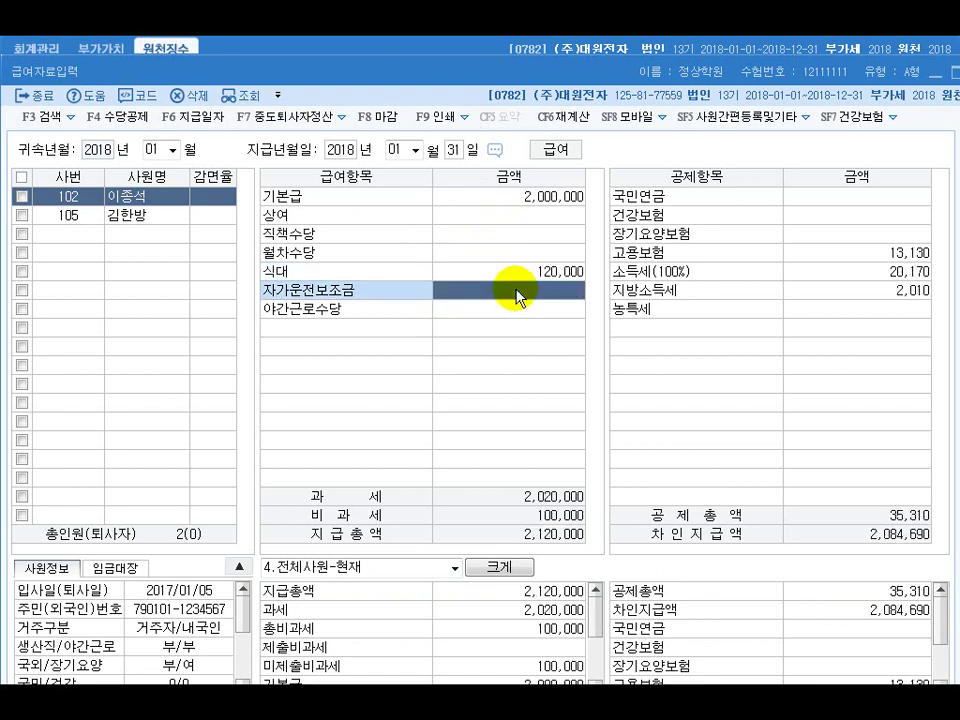
{"action": "type", "text": "2000000"}
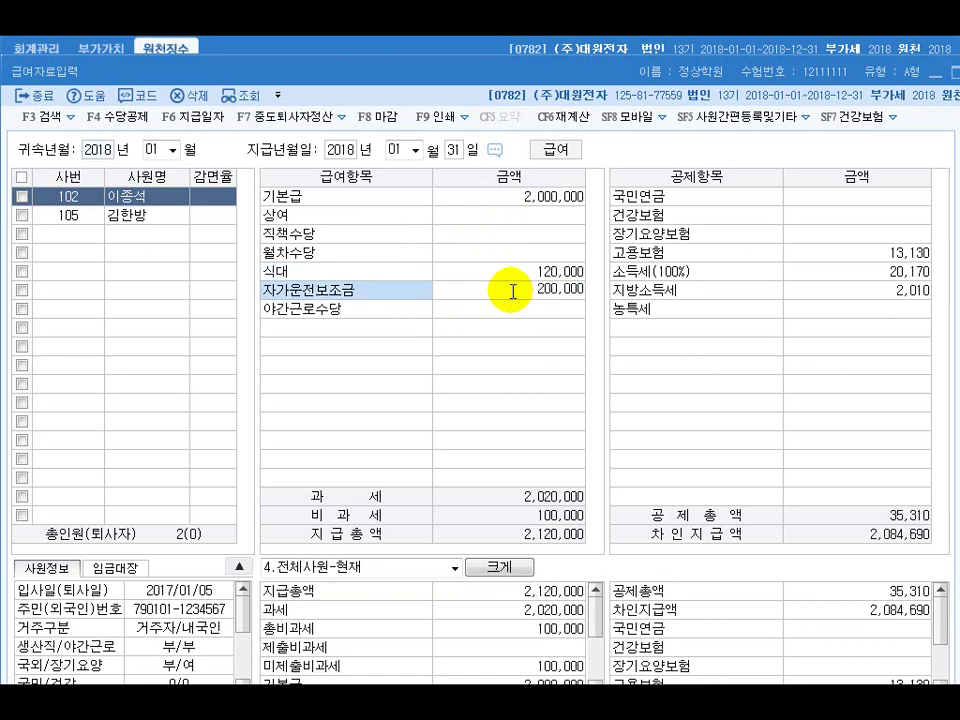
{"action": "key", "text": "Return"}
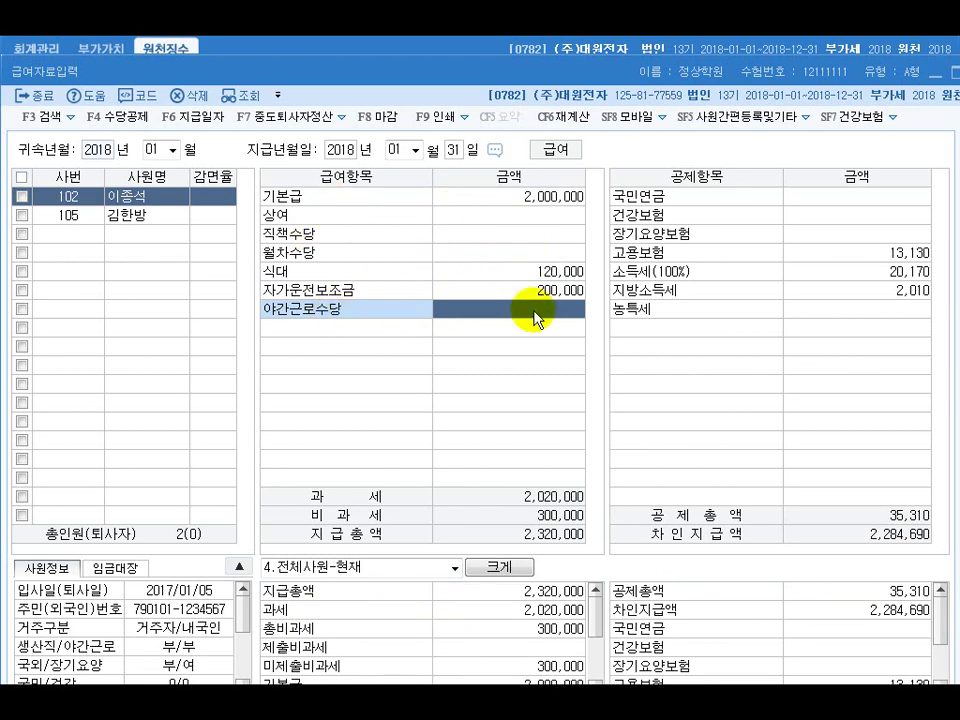
In the allowance setup, mark 상여, 직책수당 and 월차수당 as unused (0:부)
{"action": "left_click", "coordinate": [132, 118]}
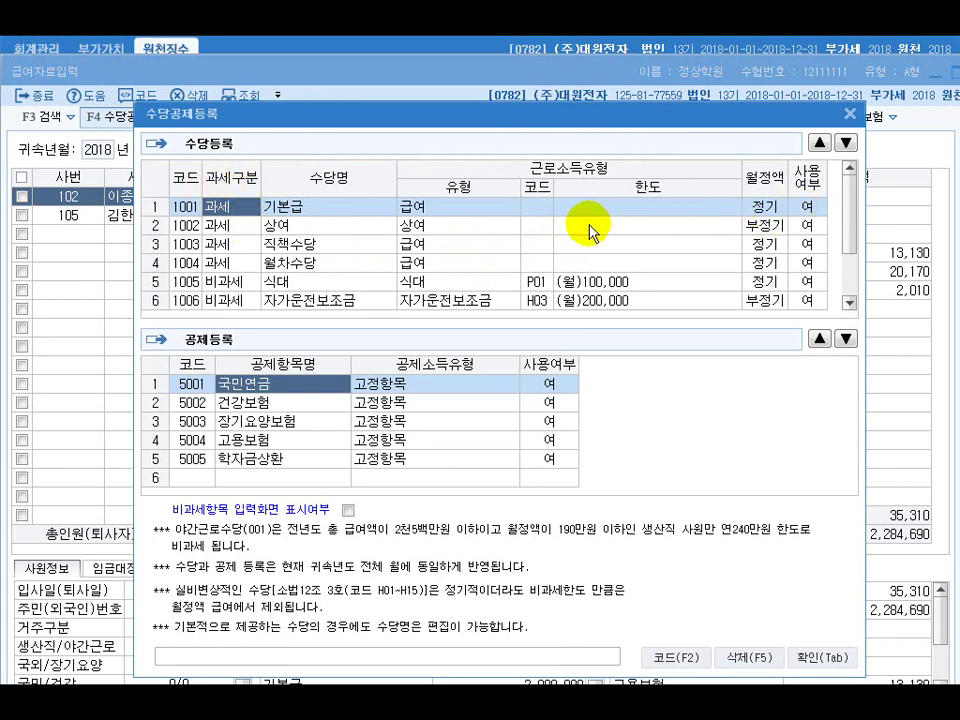
{"action": "left_click", "coordinate": [804, 225]}
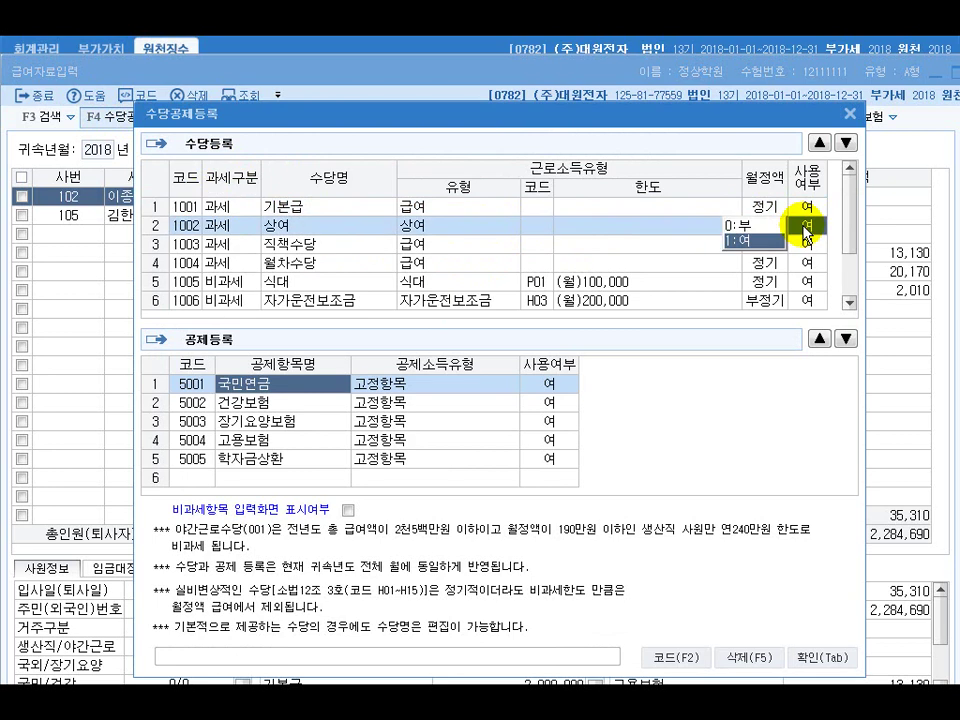
{"action": "left_click", "coordinate": [741, 226]}
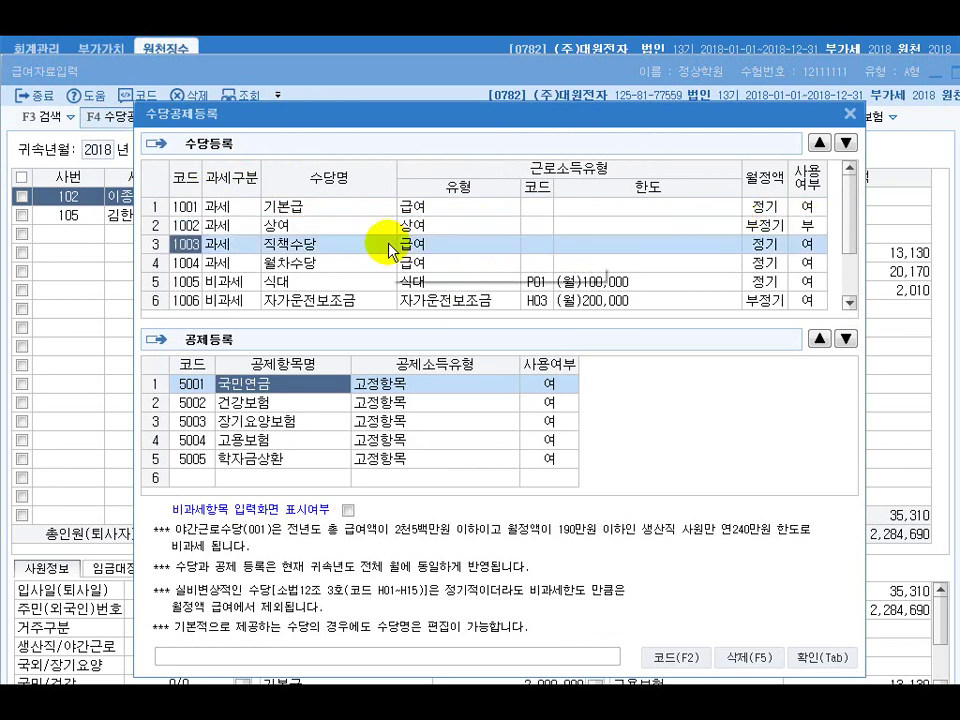
{"action": "left_click", "coordinate": [802, 243]}
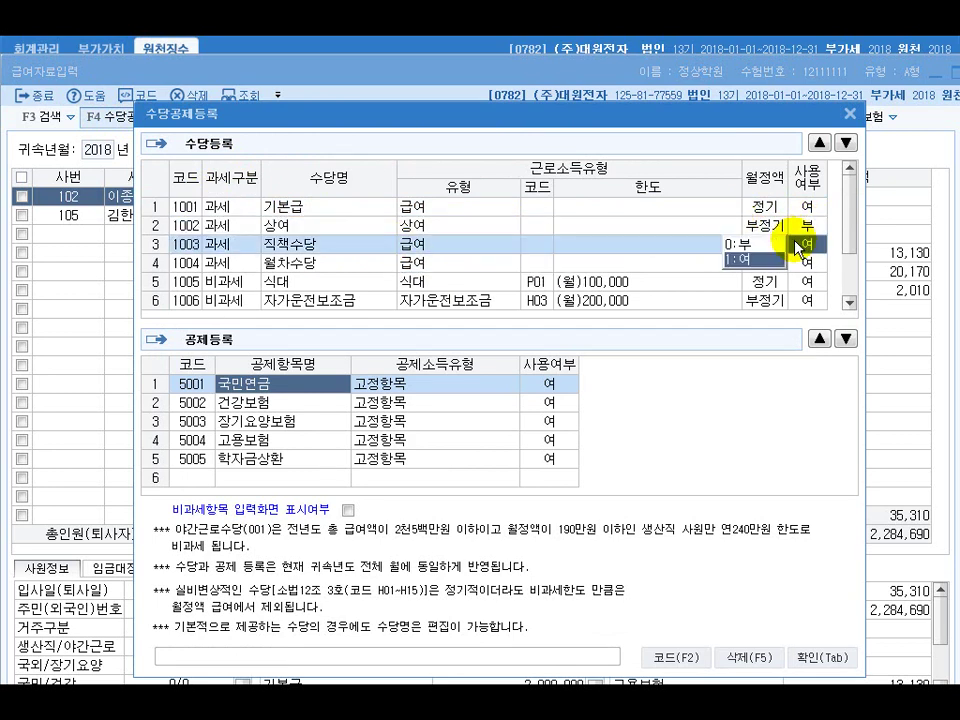
{"action": "left_click", "coordinate": [740, 244]}
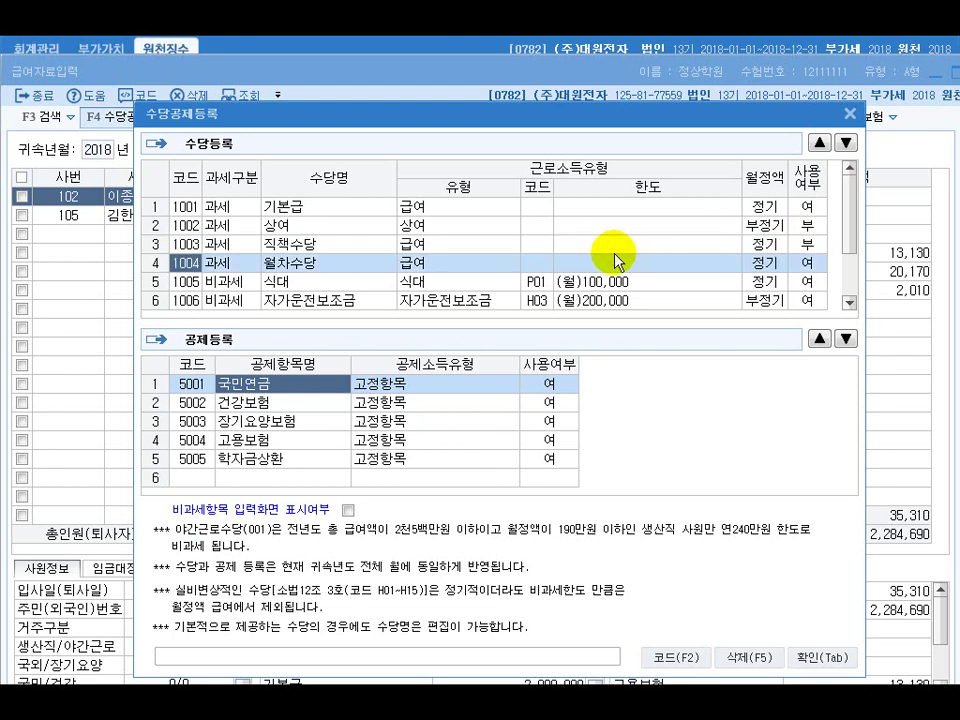
{"action": "left_click", "coordinate": [804, 258]}
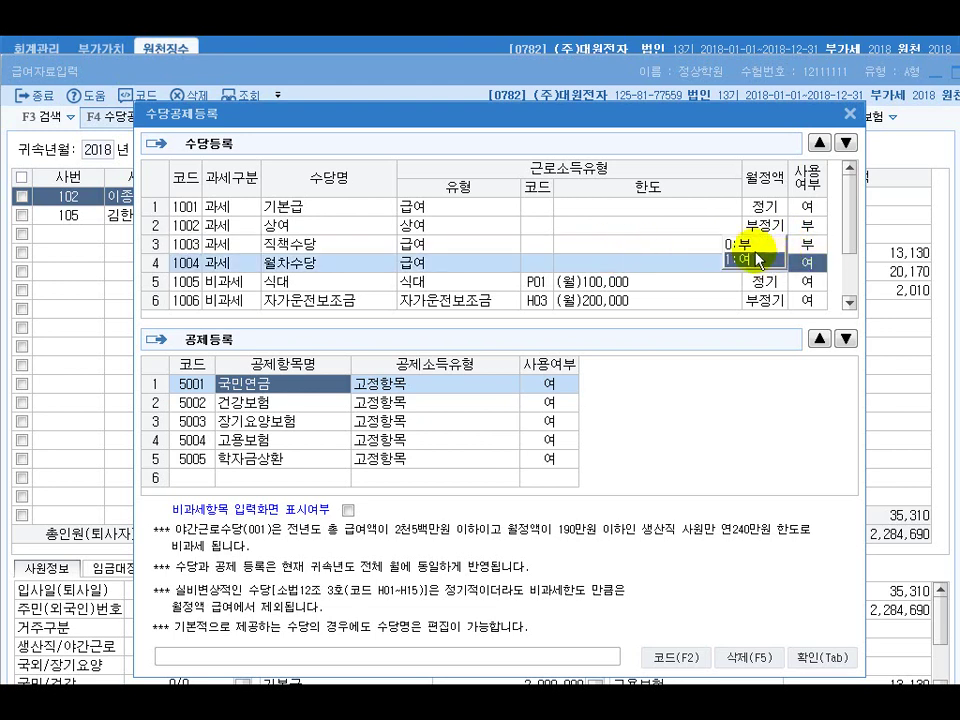
{"action": "left_click", "coordinate": [745, 247]}
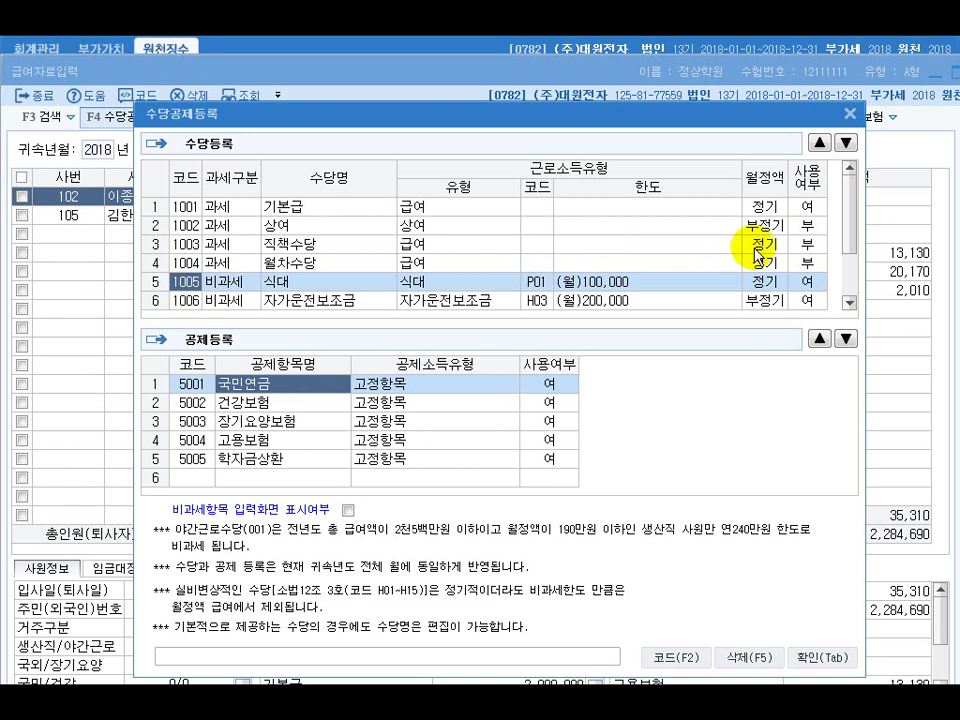
Mark 야간근로수당 unused as well and confirm the allowance settings
{"action": "left_click", "coordinate": [850, 303]}
{"action": "left_click", "coordinate": [850, 303]}
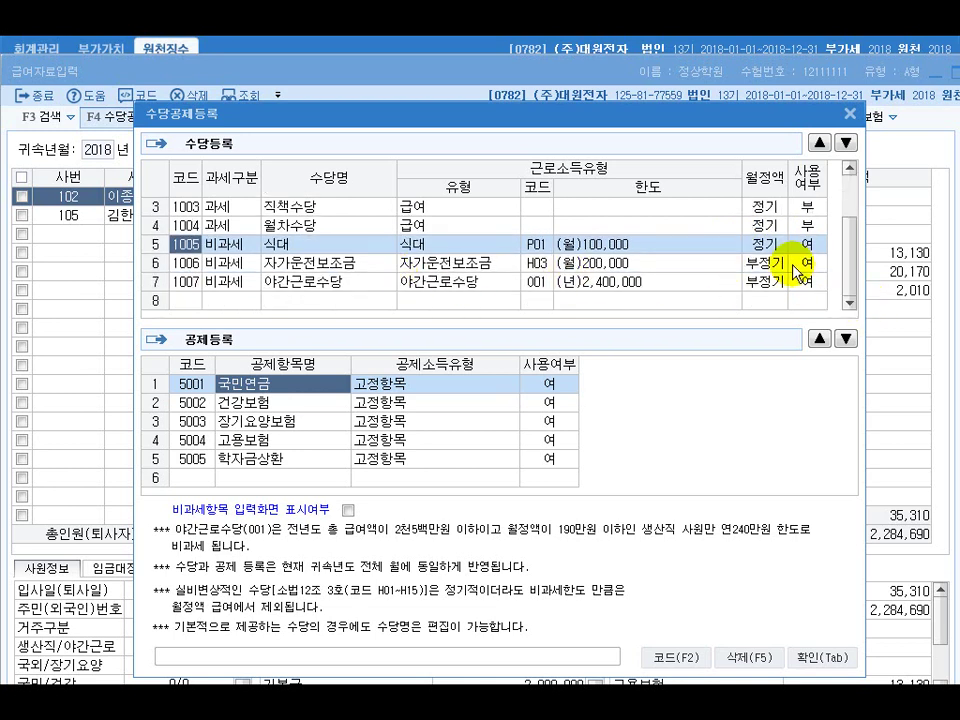
{"action": "left_click", "coordinate": [808, 283]}
{"action": "left_click", "coordinate": [747, 264]}
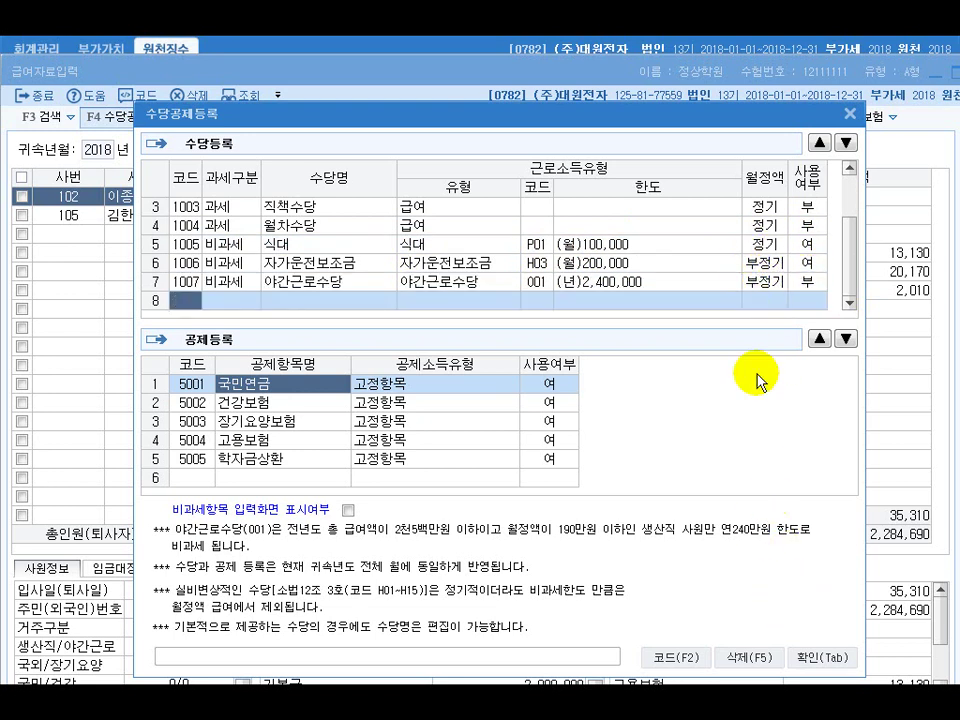
{"action": "left_click_drag", "start_coordinate": [686, 118], "coordinate": [650, 118]}
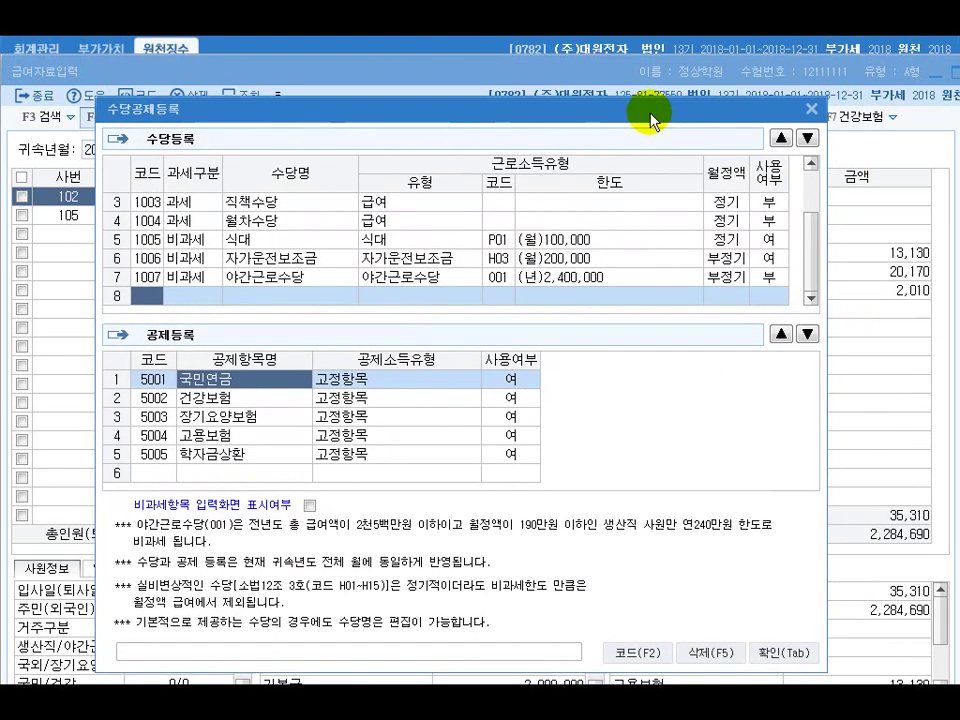
{"action": "left_click", "coordinate": [782, 653]}
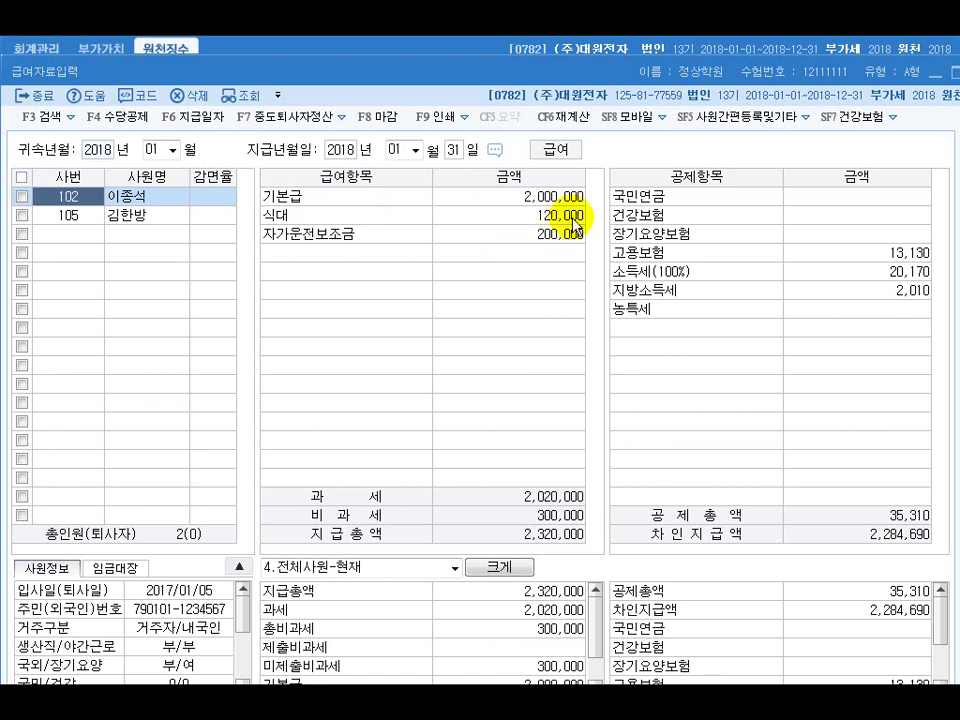
Enter 국민연금 176,400 and 건강보험 122,300, then open the 원천징수이행상황신고서 report
{"action": "left_click", "coordinate": [821, 205]}
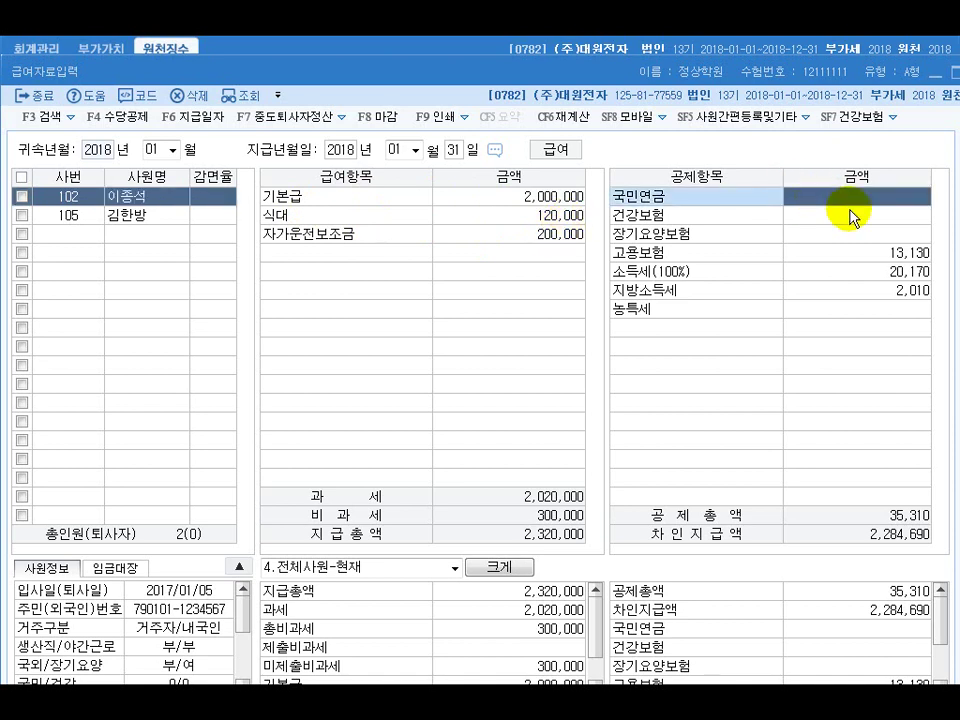
{"action": "type", "text": "176,400"}
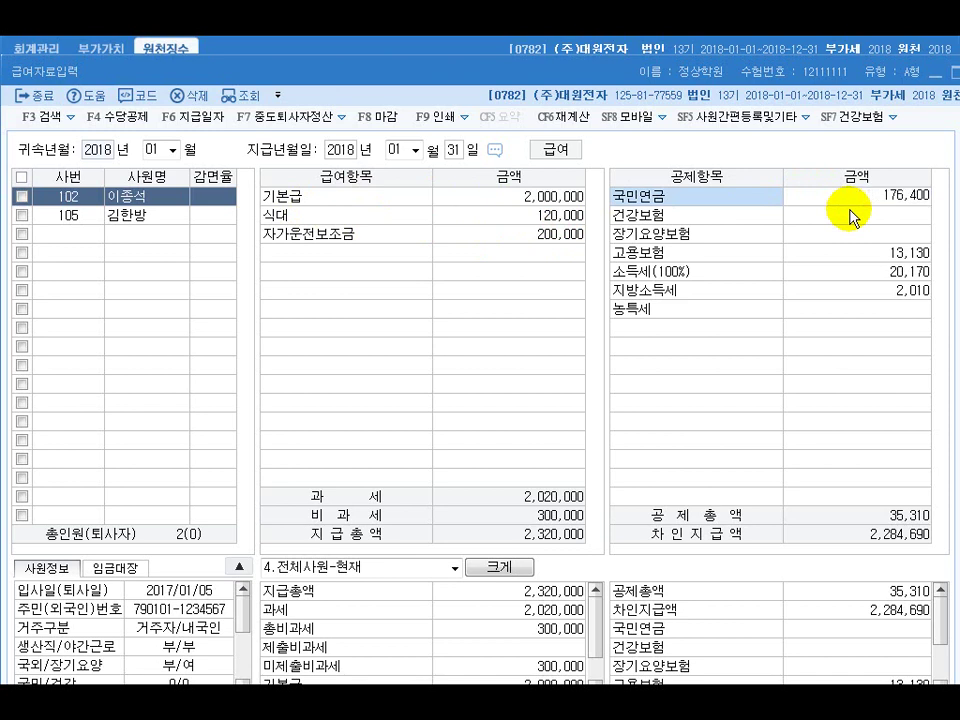
{"action": "left_click", "coordinate": [850, 216]}
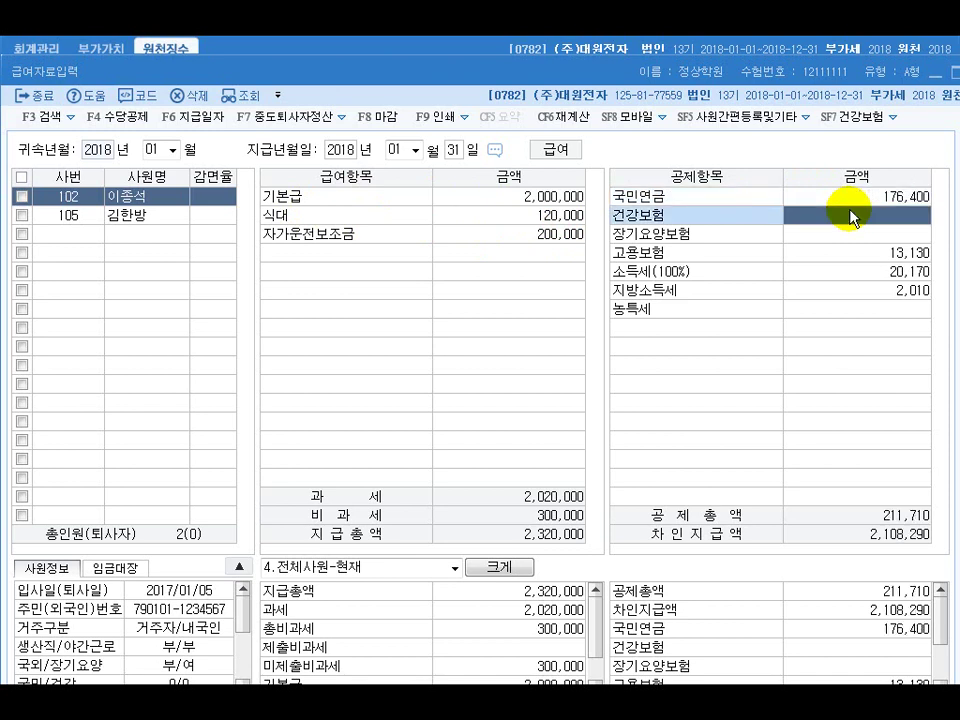
{"action": "type", "text": "122,300"}
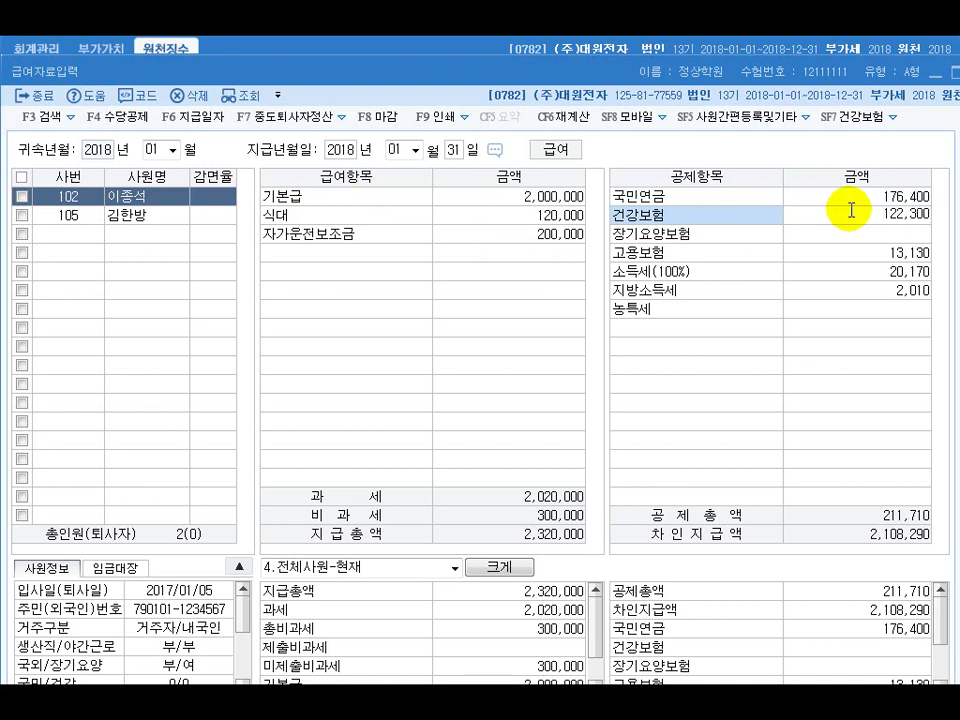
{"action": "key", "text": "Return"}
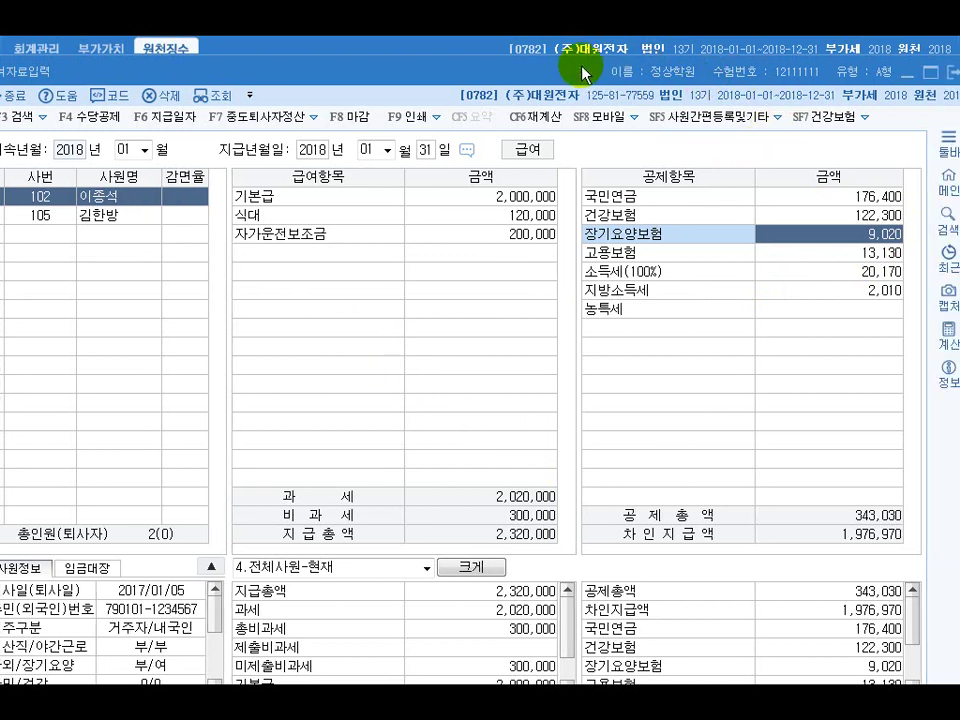
{"action": "left_click", "coordinate": [905, 78]}
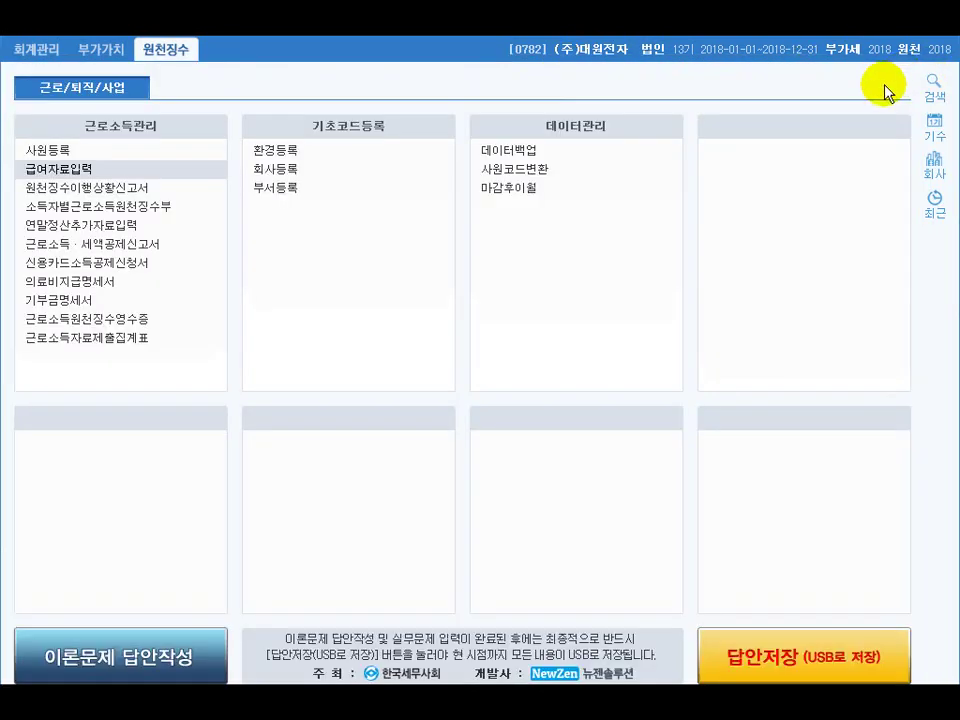
{"action": "left_click", "coordinate": [115, 193]}
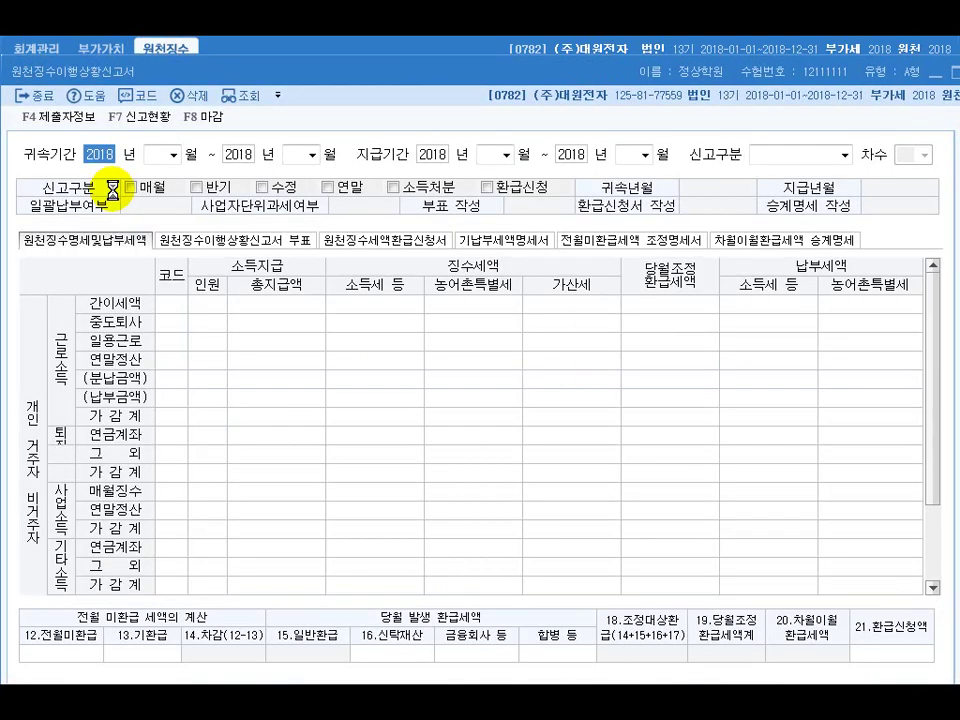
Set the attribution and payment periods to 2018-01 and load the January regular filing figures
{"action": "left_click", "coordinate": [150, 154]}
{"action": "type", "text": "01"}
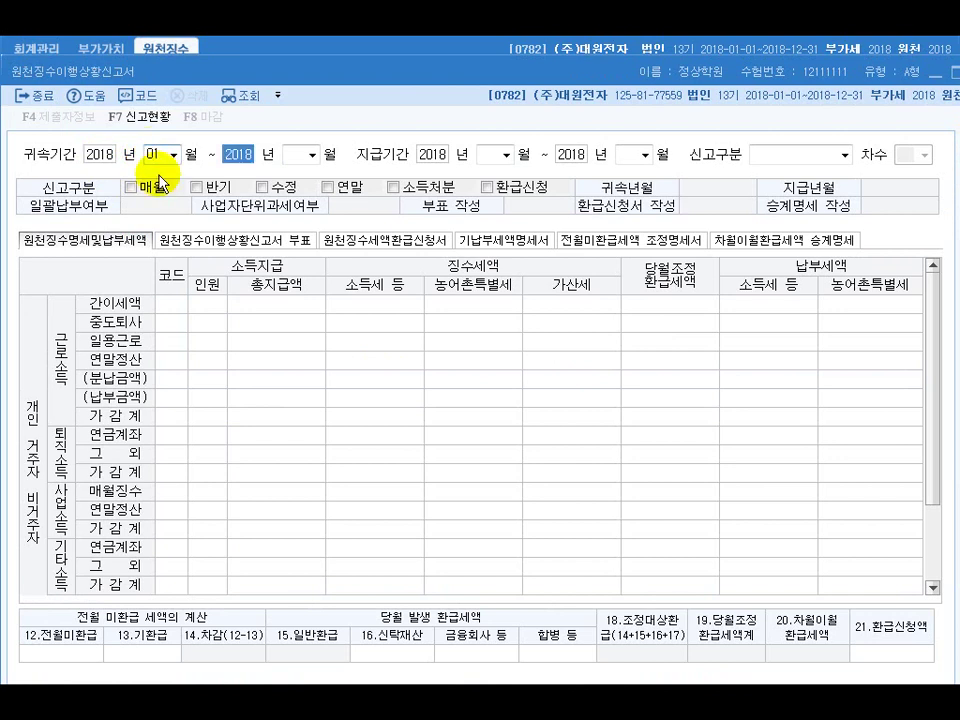
{"action": "type", "text": "01"}
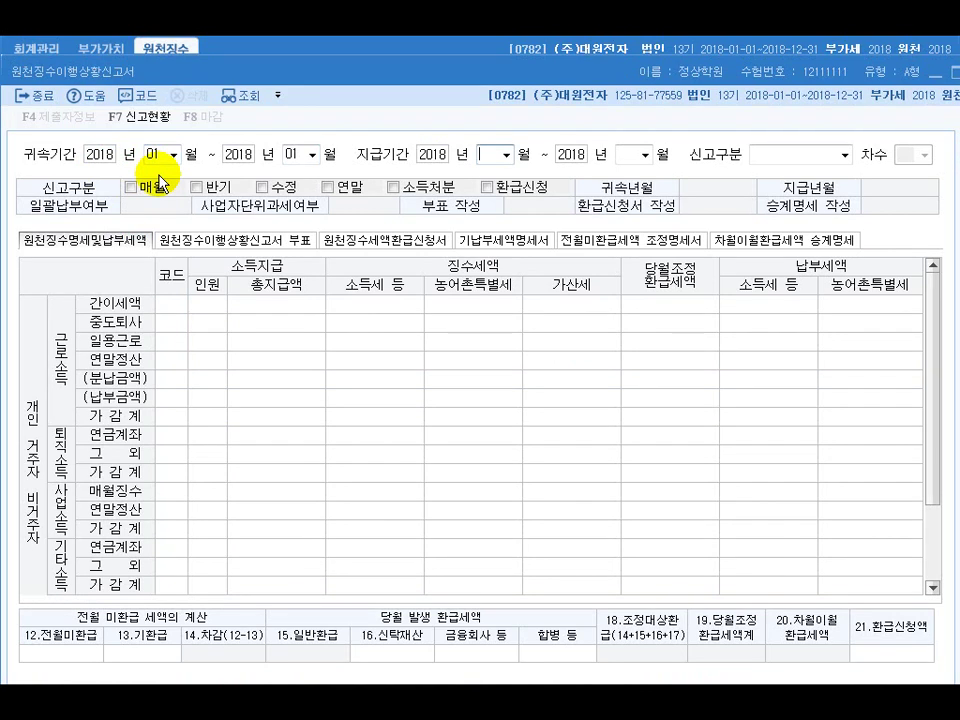
{"action": "type", "text": "0101"}
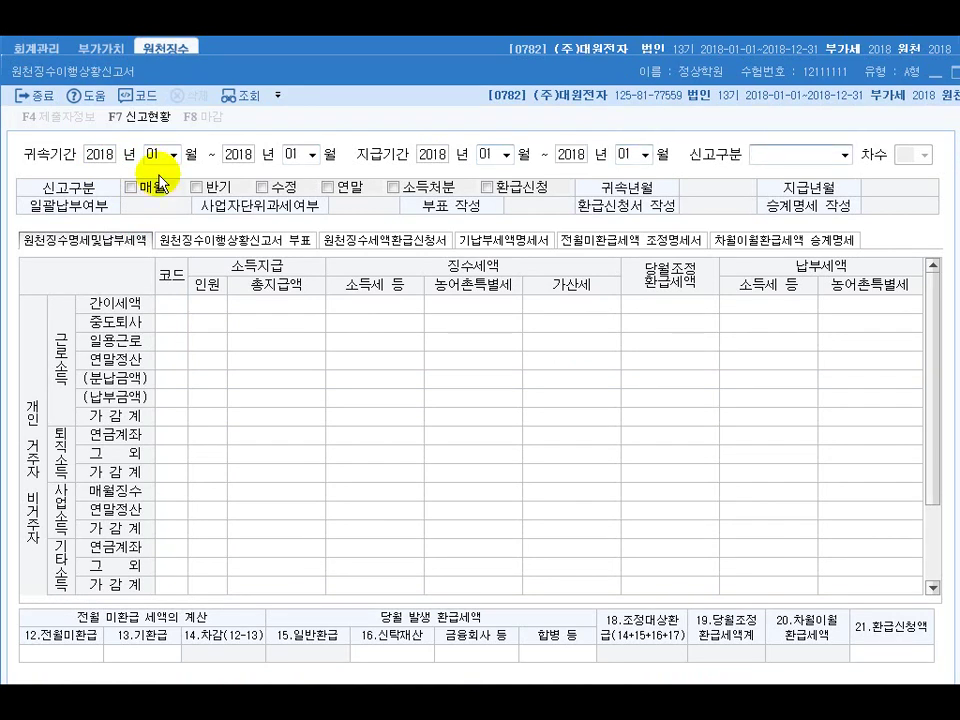
{"action": "key", "text": "Return"}
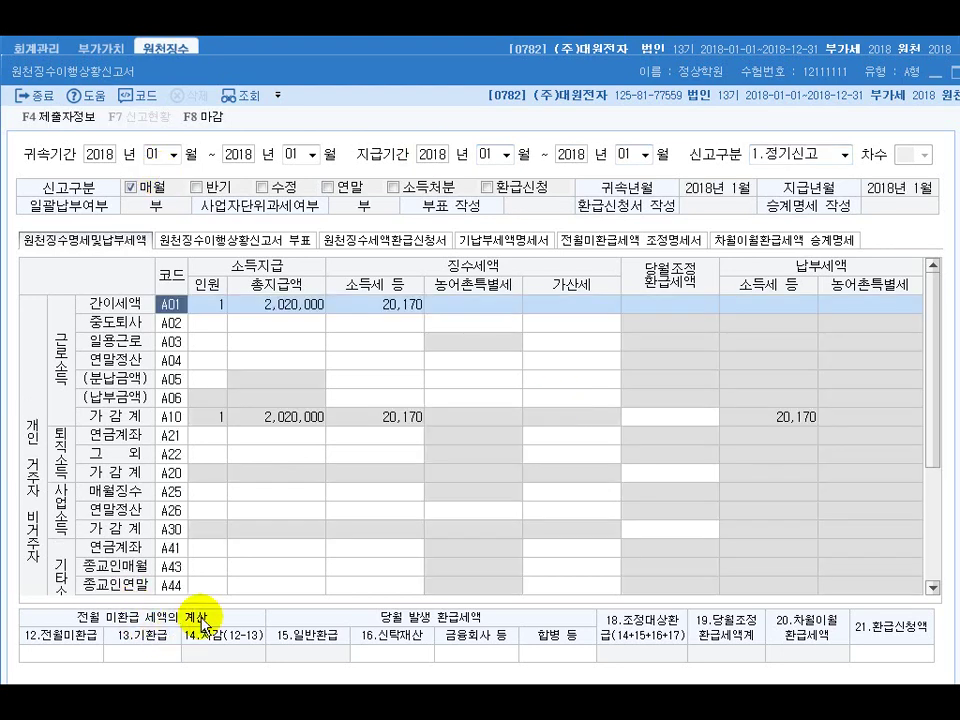
Enter 15,000 as 12.전월미환급, leaving 5,170 income tax payable
{"action": "left_click", "coordinate": [55, 653]}
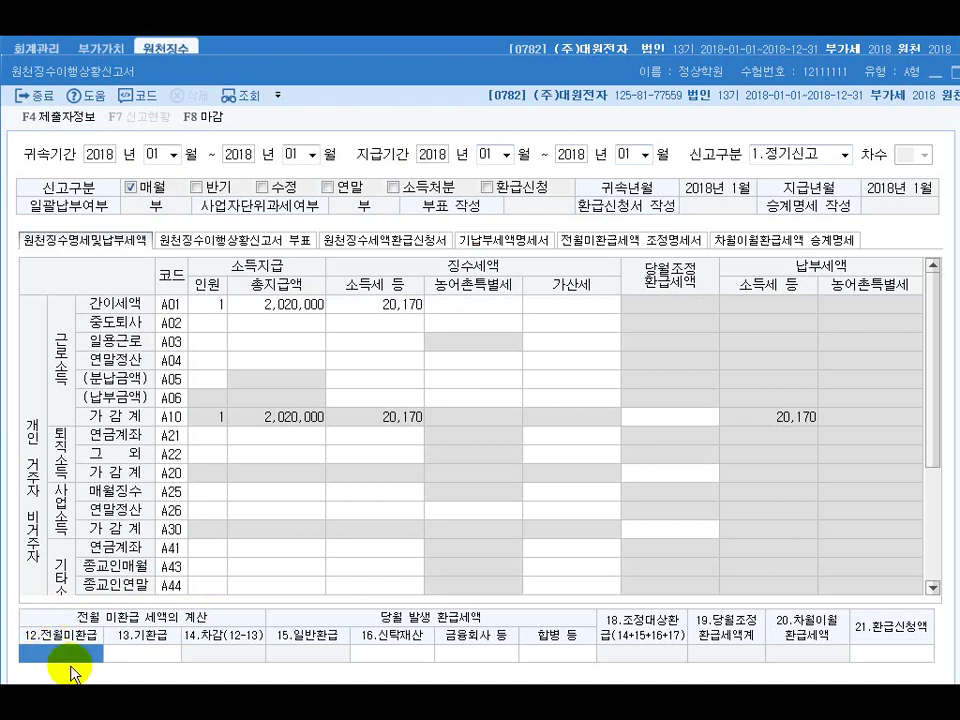
{"action": "type", "text": "15,000"}
{"action": "key", "text": "Return"}
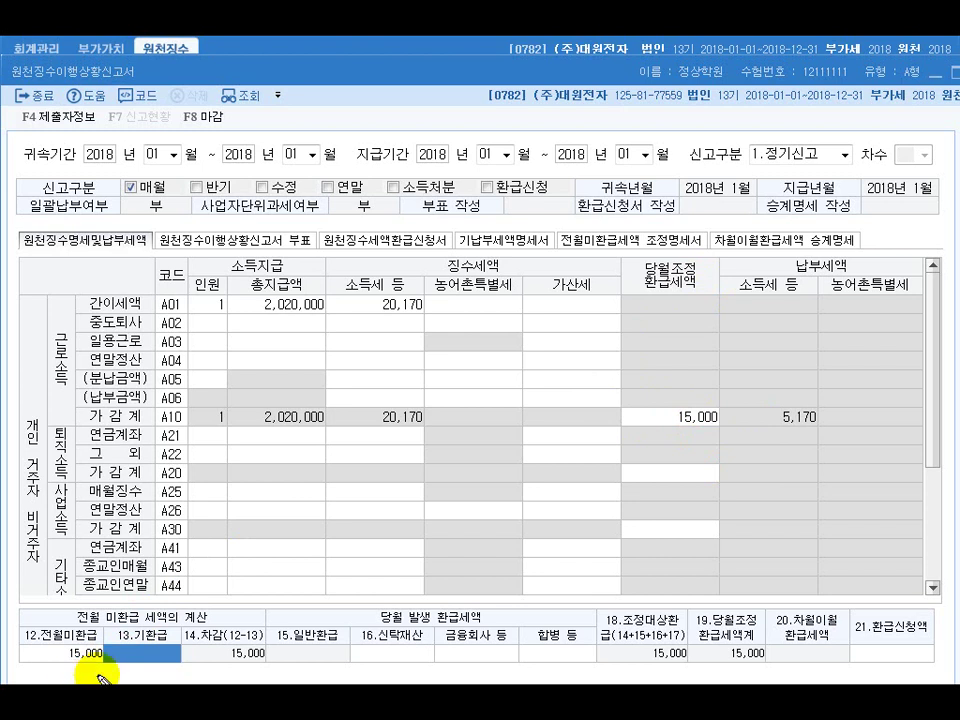
Bring up question [2] on year-end settlement inputs in the Hangul exam file
{"action": "mouse_move", "coordinate": [127, 664]}
{"action": "left_mouse_down"}
{"action": "mouse_move", "coordinate": [77, 680]}
{"action": "mouse_move", "coordinate": [55, 648]}
{"action": "mouse_move", "coordinate": [105, 612]}
{"action": "mouse_move", "coordinate": [140, 630]}
{"action": "mouse_move", "coordinate": [189, 589]}
{"action": "mouse_move", "coordinate": [512, 440]}
{"action": "mouse_move", "coordinate": [628, 422]}
{"action": "mouse_move", "coordinate": [570, 450]}
{"action": "left_mouse_up"}
{"action": "mouse_move", "coordinate": [712, 447]}
{"action": "left_mouse_down"}
{"action": "mouse_move", "coordinate": [654, 392]}
{"action": "mouse_move", "coordinate": [716, 446]}
{"action": "mouse_move", "coordinate": [688, 452]}
{"action": "left_mouse_up"}
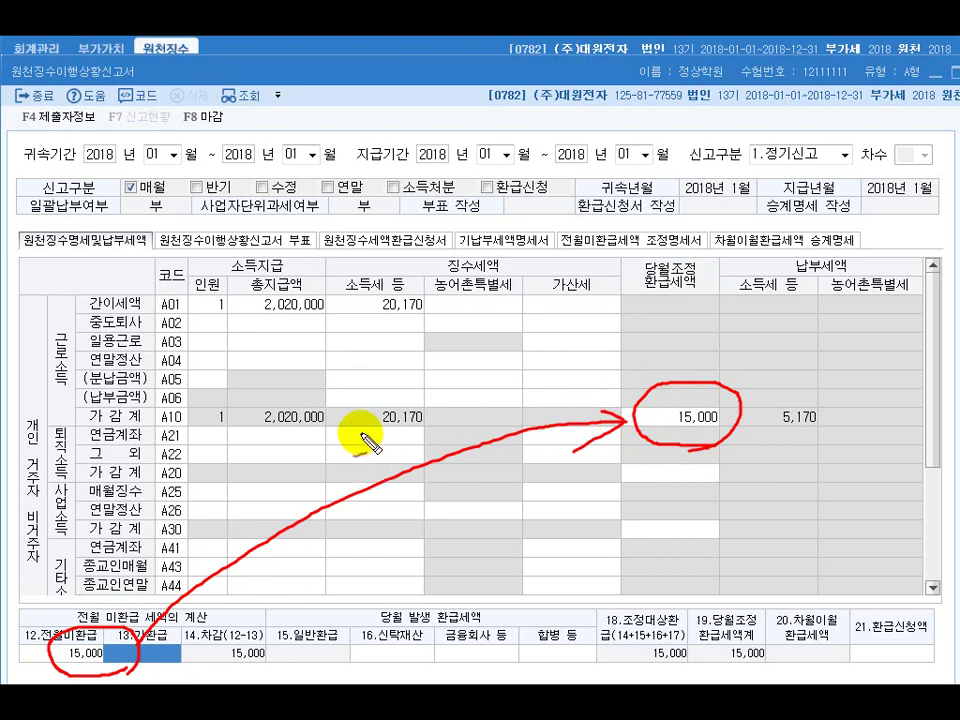
{"action": "left_click_drag", "start_coordinate": [358, 436], "coordinate": [440, 424]}
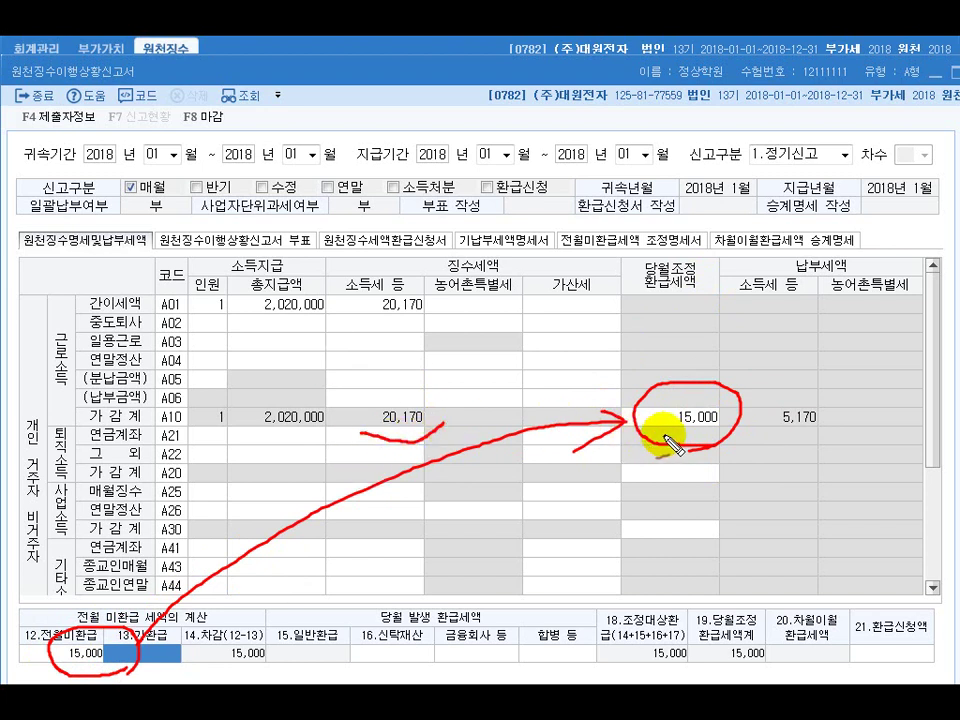
{"action": "left_click_drag", "start_coordinate": [646, 418], "coordinate": [662, 417]}
{"action": "mouse_move", "coordinate": [827, 432]}
{"action": "left_mouse_down"}
{"action": "mouse_move", "coordinate": [771, 437]}
{"action": "mouse_move", "coordinate": [770, 410]}
{"action": "mouse_move", "coordinate": [821, 386]}
{"action": "mouse_move", "coordinate": [825, 435]}
{"action": "mouse_move", "coordinate": [810, 435]}
{"action": "left_mouse_up"}
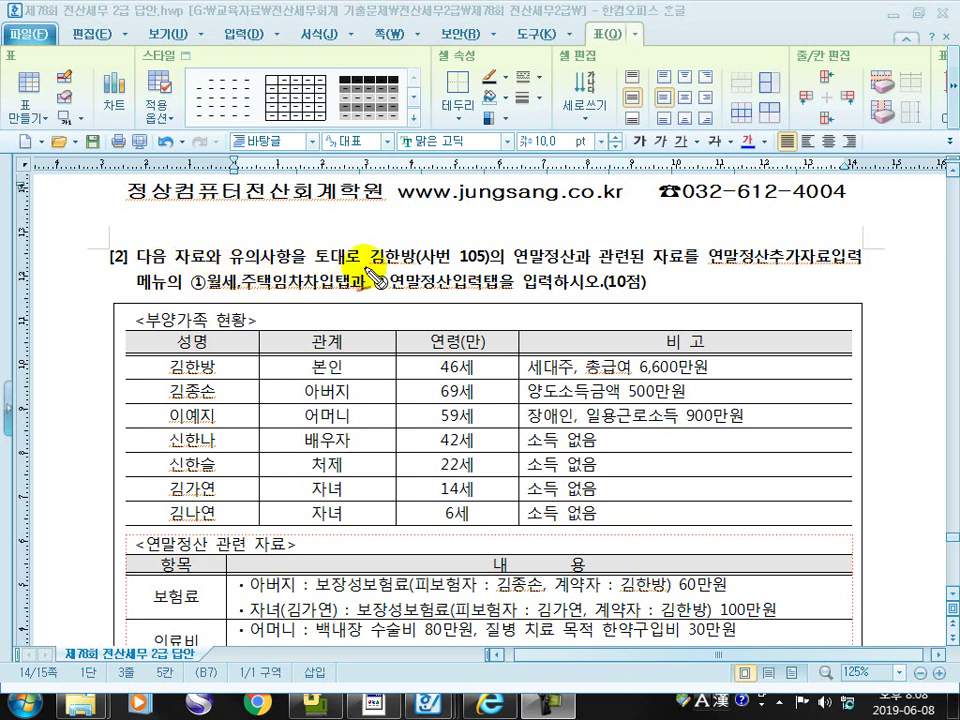
Mark up the dependents' disability and no-income notes in red, then clear the pen markings
{"action": "left_click_drag", "start_coordinate": [368, 268], "coordinate": [866, 266]}
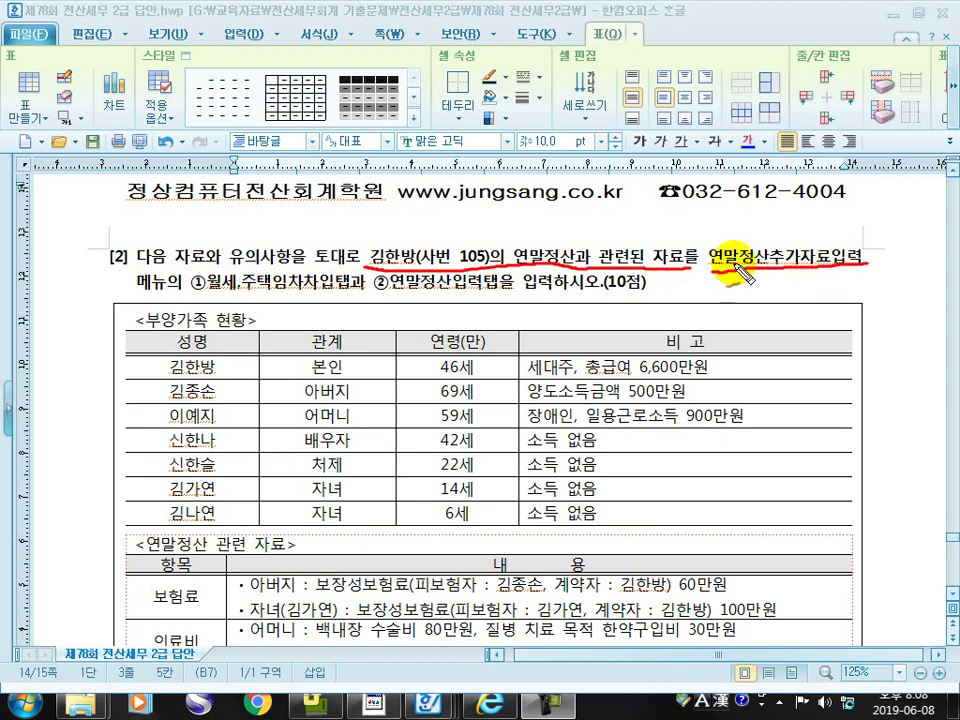
{"action": "mouse_move", "coordinate": [205, 292]}
{"action": "left_mouse_down"}
{"action": "mouse_move", "coordinate": [495, 300]}
{"action": "mouse_move", "coordinate": [648, 289]}
{"action": "left_mouse_up"}
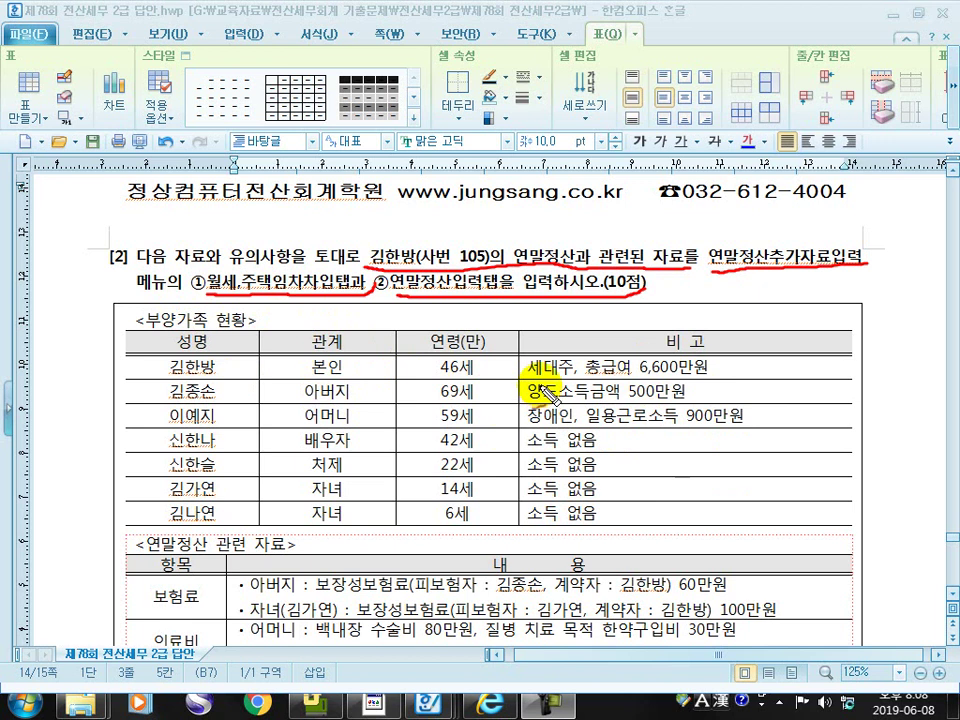
{"action": "left_click_drag", "start_coordinate": [525, 378], "coordinate": [734, 372]}
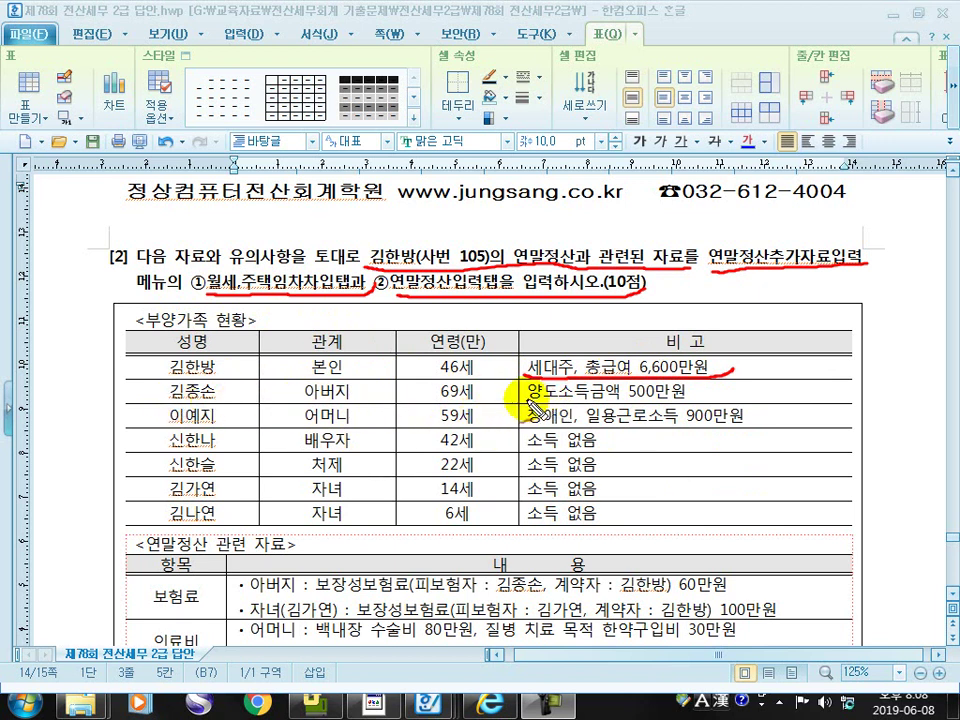
{"action": "mouse_move", "coordinate": [528, 400]}
{"action": "left_mouse_down"}
{"action": "mouse_move", "coordinate": [731, 398]}
{"action": "mouse_move", "coordinate": [737, 390]}
{"action": "mouse_move", "coordinate": [751, 399]}
{"action": "left_mouse_up"}
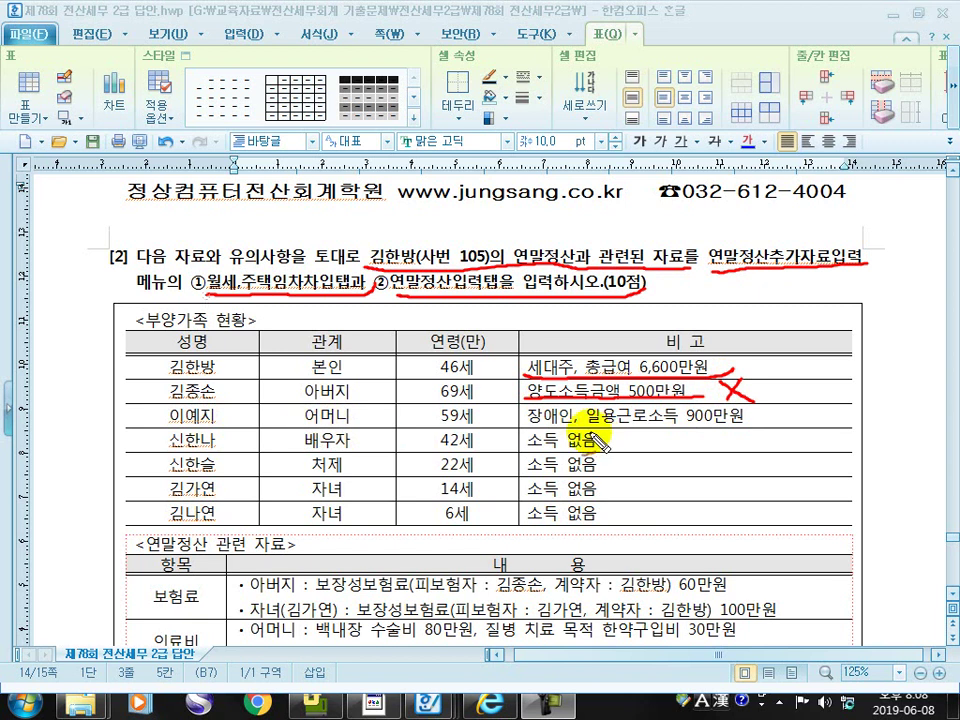
{"action": "left_click_drag", "start_coordinate": [520, 425], "coordinate": [750, 430]}
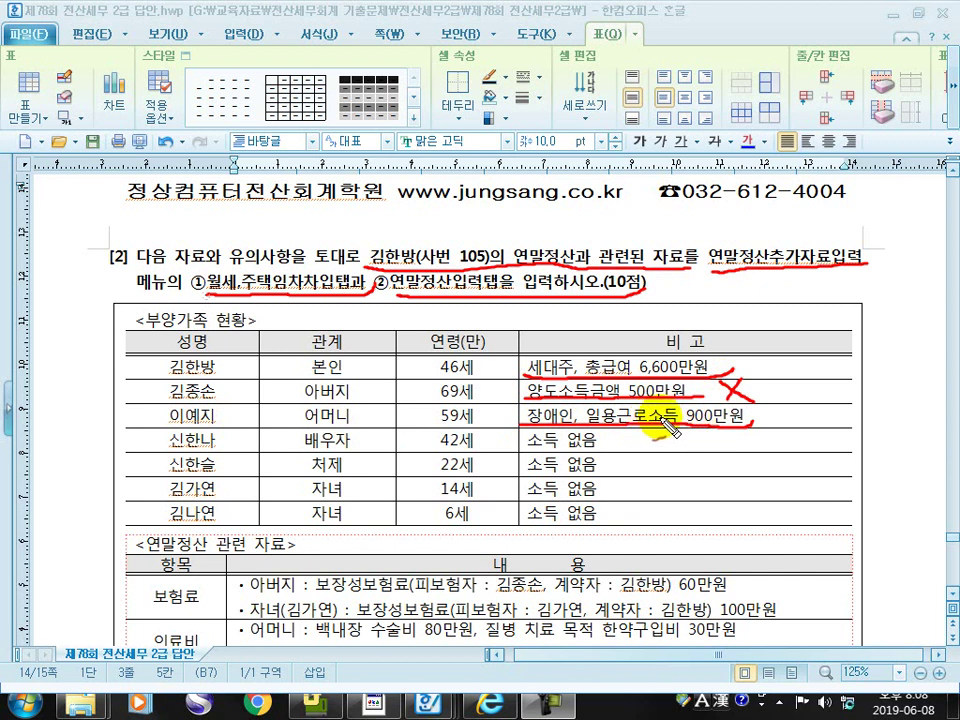
{"action": "mouse_move", "coordinate": [775, 432]}
{"action": "left_mouse_down"}
{"action": "mouse_move", "coordinate": [785, 428]}
{"action": "mouse_move", "coordinate": [776, 400]}
{"action": "mouse_move", "coordinate": [778, 412]}
{"action": "left_mouse_up"}
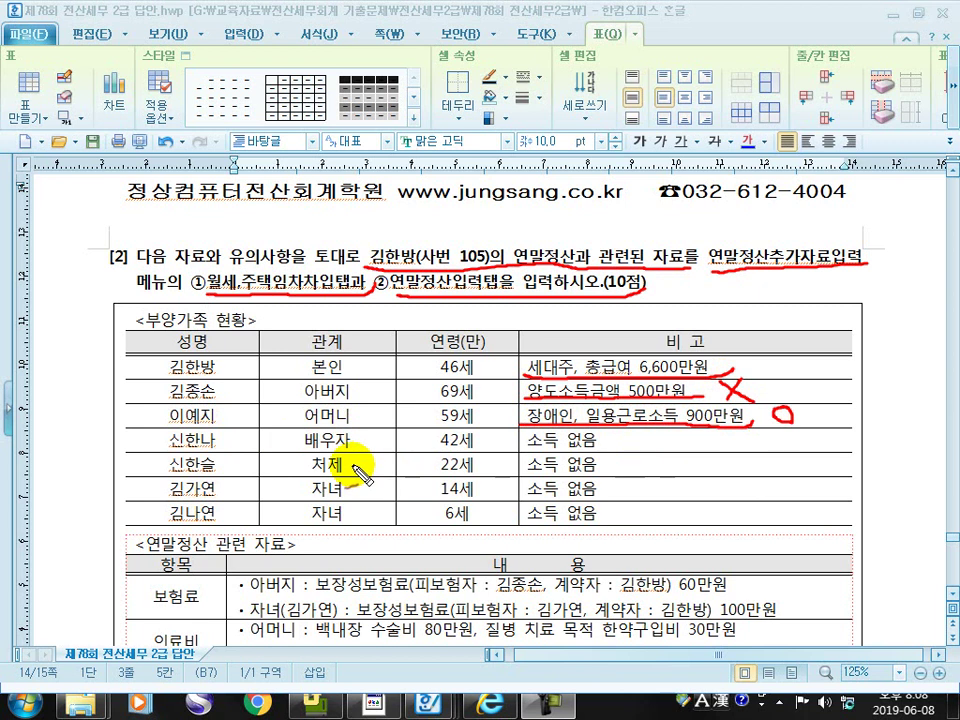
{"action": "mouse_move", "coordinate": [622, 442]}
{"action": "left_mouse_down"}
{"action": "mouse_move", "coordinate": [646, 468]}
{"action": "mouse_move", "coordinate": [648, 490]}
{"action": "mouse_move", "coordinate": [628, 513]}
{"action": "left_mouse_up"}
{"action": "mouse_move", "coordinate": [712, 464]}
{"action": "left_mouse_down"}
{"action": "mouse_move", "coordinate": [702, 478]}
{"action": "mouse_move", "coordinate": [716, 466]}
{"action": "left_mouse_up"}
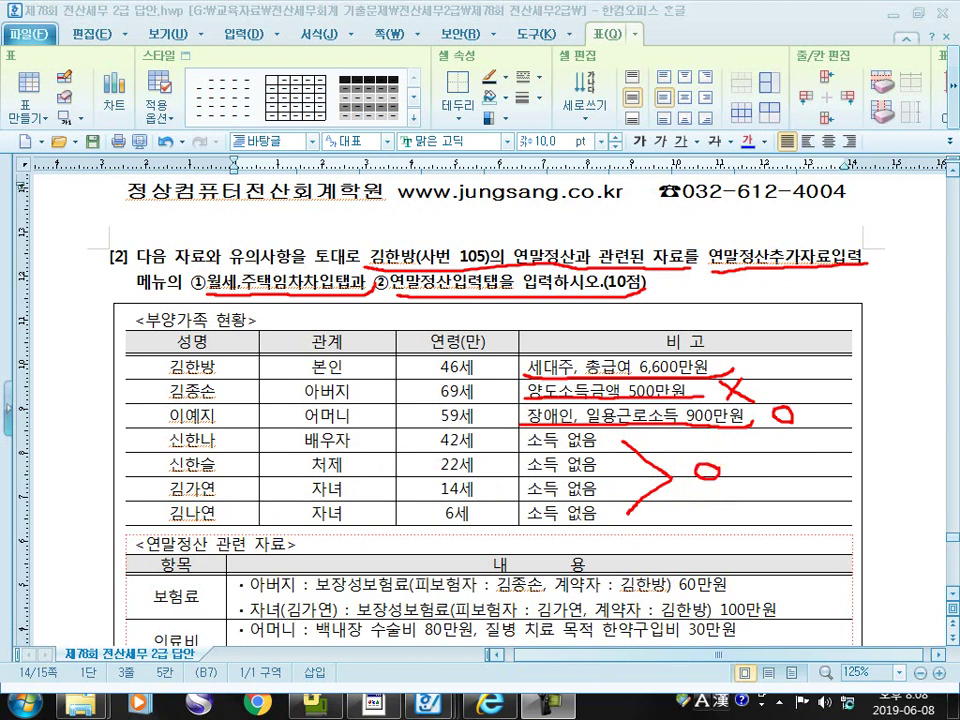
{"action": "key", "text": "Escape"}
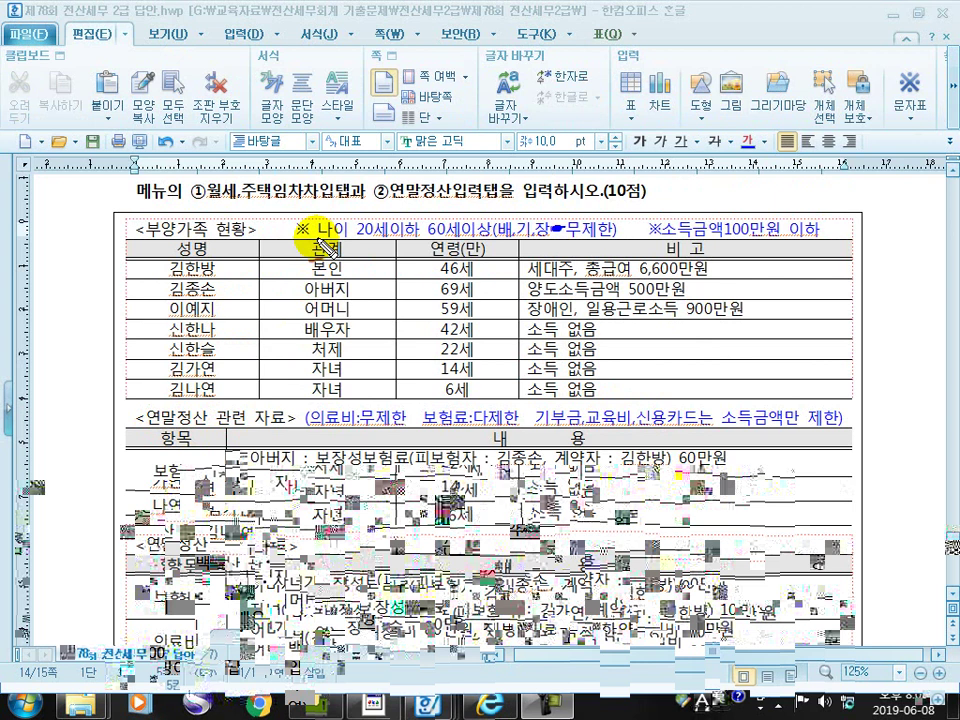
Underline the age 20-or-under, 60-or-over and income 100만원-or-less conditions in red
{"action": "mouse_move", "coordinate": [300, 242]}
{"action": "left_mouse_down"}
{"action": "mouse_move", "coordinate": [390, 242]}
{"action": "mouse_move", "coordinate": [415, 230]}
{"action": "left_mouse_up"}
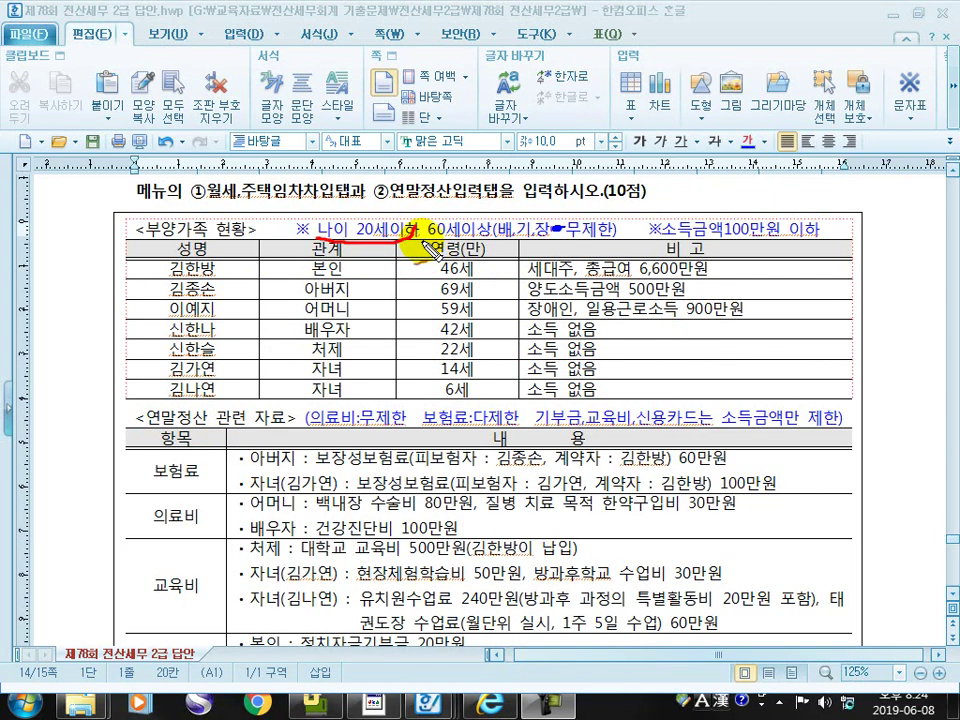
{"action": "left_click_drag", "start_coordinate": [497, 238], "coordinate": [622, 238]}
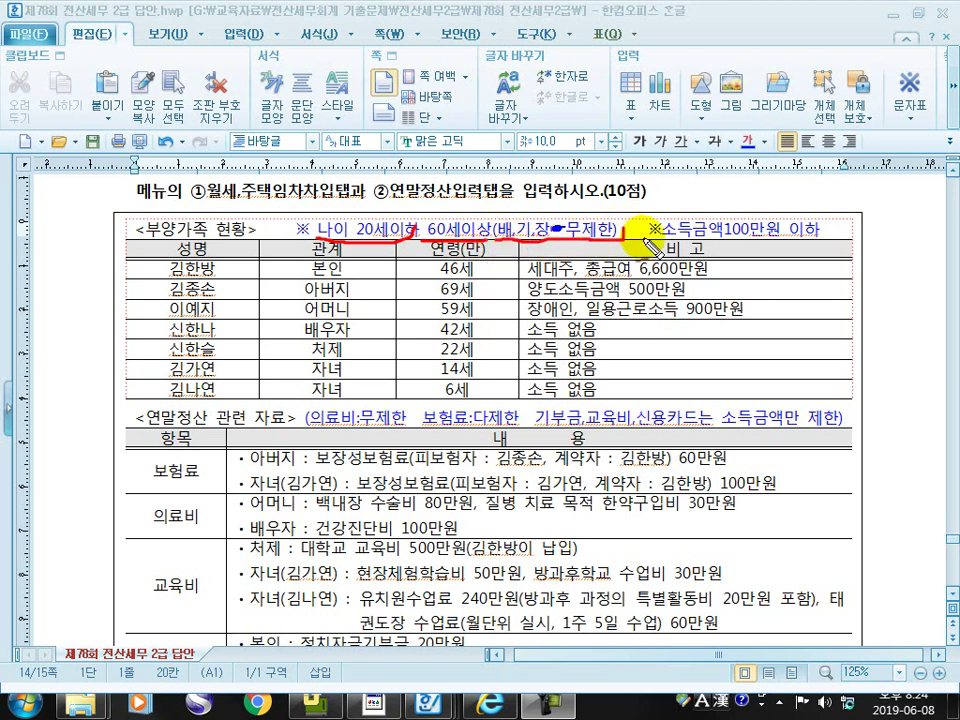
{"action": "mouse_move", "coordinate": [655, 238]}
{"action": "left_mouse_down"}
{"action": "mouse_move", "coordinate": [832, 240]}
{"action": "mouse_move", "coordinate": [849, 231]}
{"action": "left_mouse_up"}
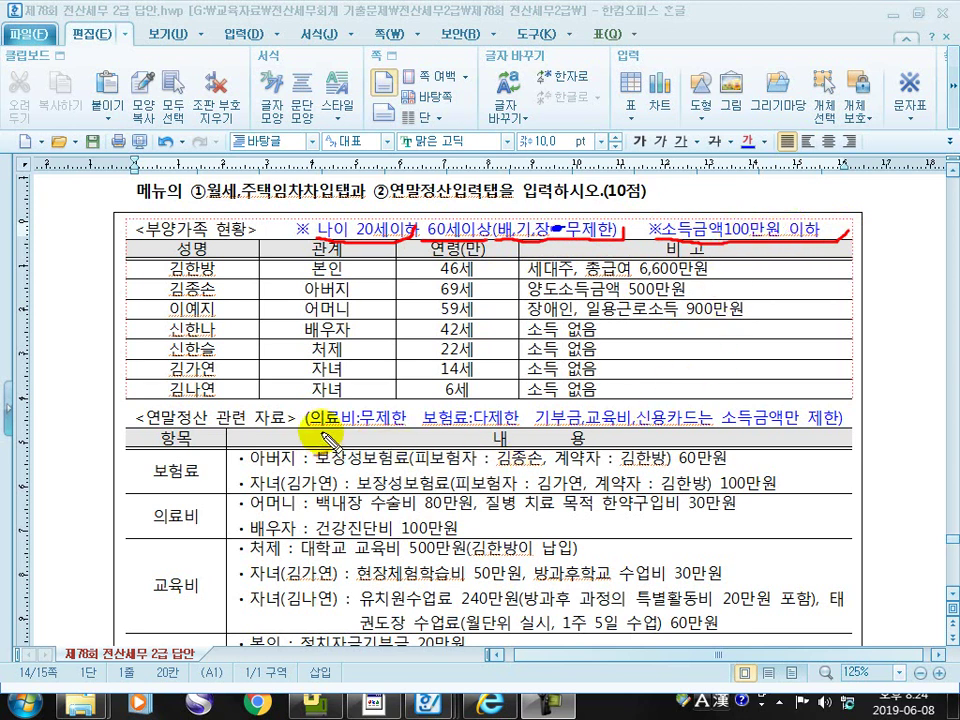
Underline and tick the medical, insurance, donation/education/card limit notes, and underline 보험료
{"action": "left_click_drag", "start_coordinate": [300, 440], "coordinate": [418, 442]}
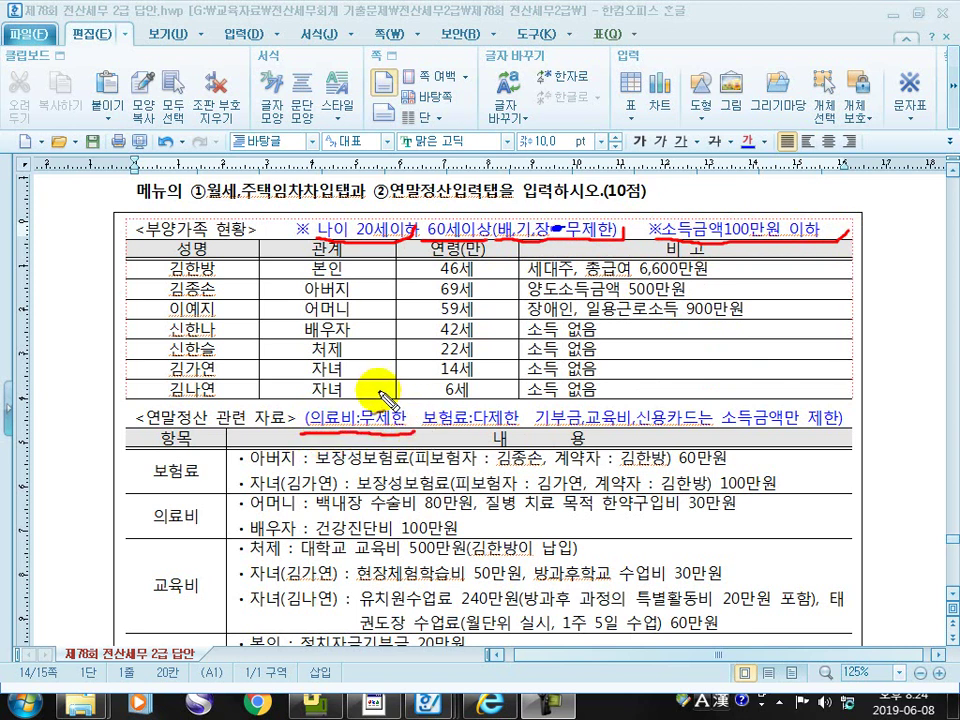
{"action": "left_click_drag", "start_coordinate": [373, 390], "coordinate": [404, 387]}
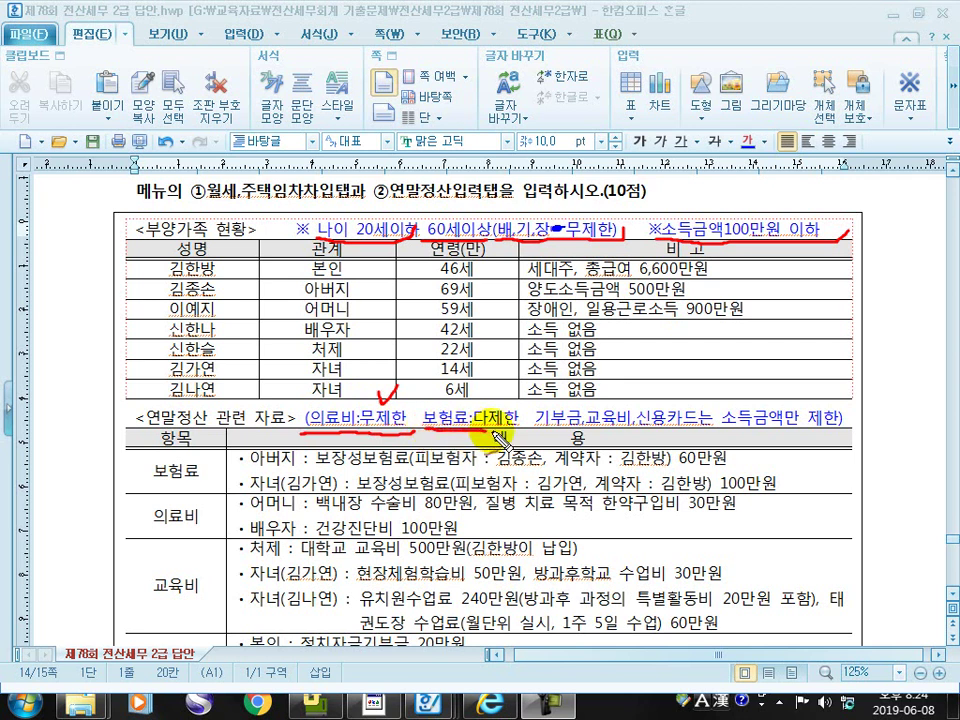
{"action": "left_click_drag", "start_coordinate": [423, 433], "coordinate": [540, 434]}
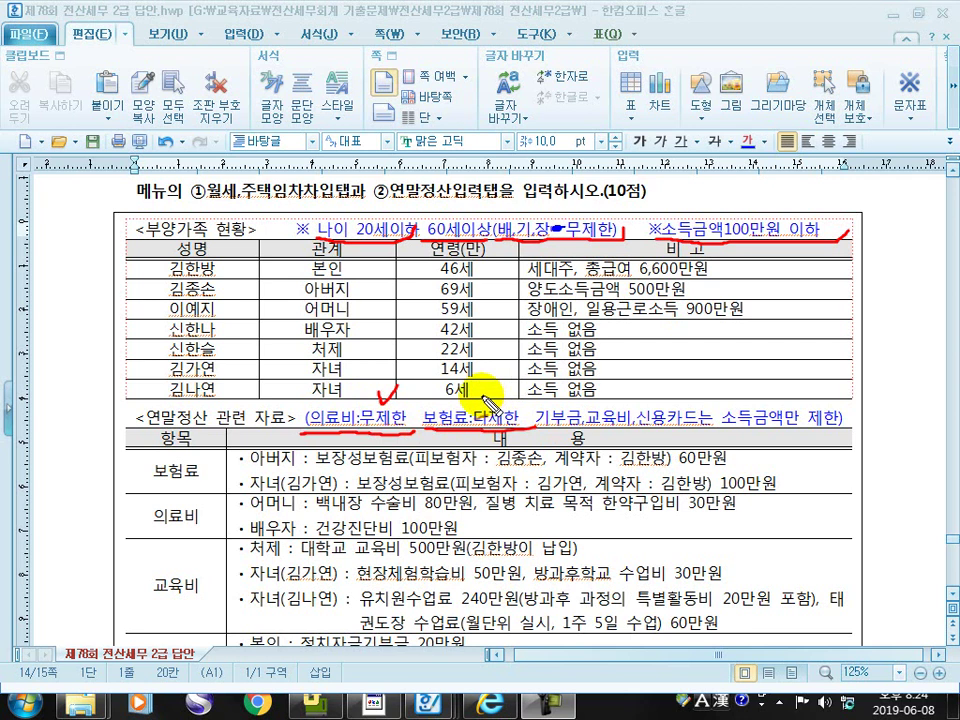
{"action": "left_click_drag", "start_coordinate": [481, 397], "coordinate": [495, 392]}
{"action": "mouse_move", "coordinate": [545, 433]}
{"action": "left_mouse_down"}
{"action": "mouse_move", "coordinate": [771, 437]}
{"action": "mouse_move", "coordinate": [852, 426]}
{"action": "left_mouse_up"}
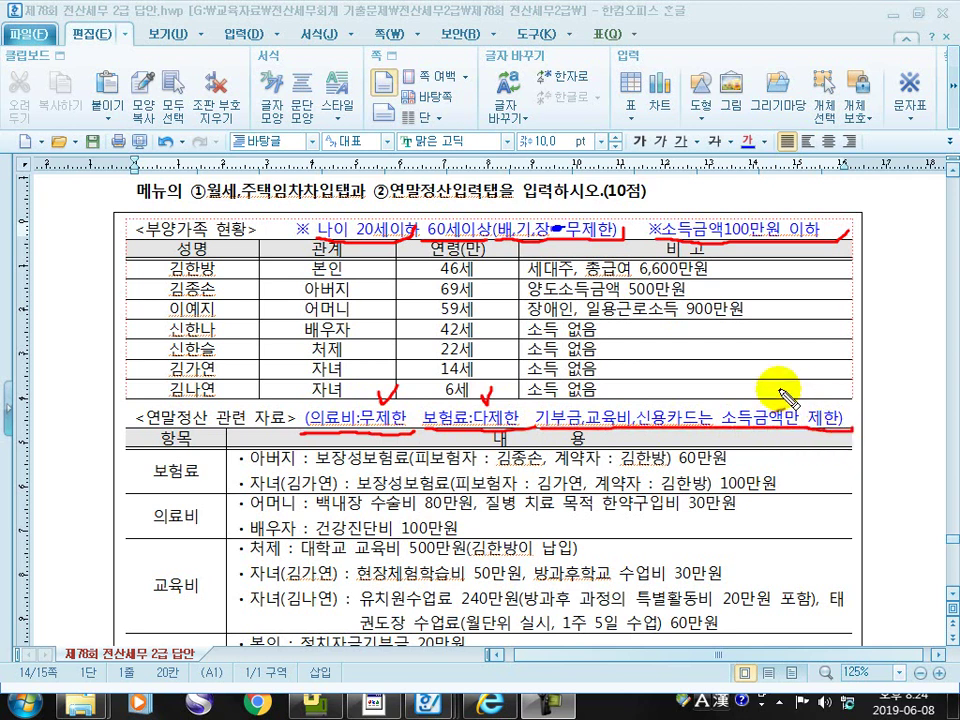
{"action": "left_click_drag", "start_coordinate": [790, 402], "coordinate": [800, 387]}
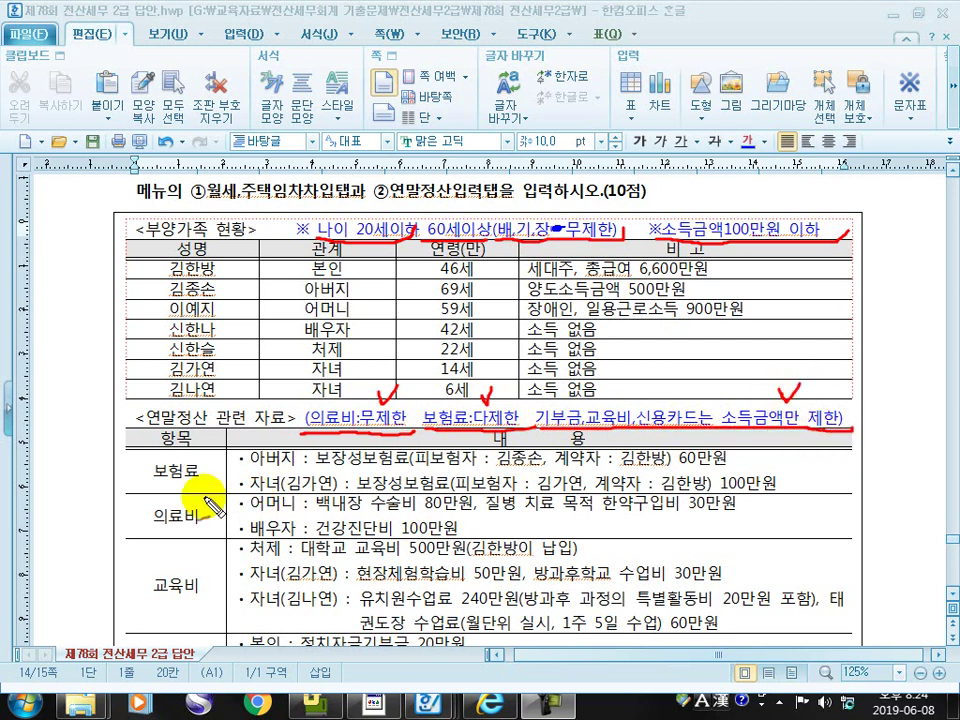
{"action": "mouse_move", "coordinate": [155, 487]}
{"action": "left_mouse_down"}
{"action": "mouse_move", "coordinate": [198, 485]}
{"action": "mouse_move", "coordinate": [216, 468]}
{"action": "mouse_move", "coordinate": [728, 467]}
{"action": "left_mouse_up"}
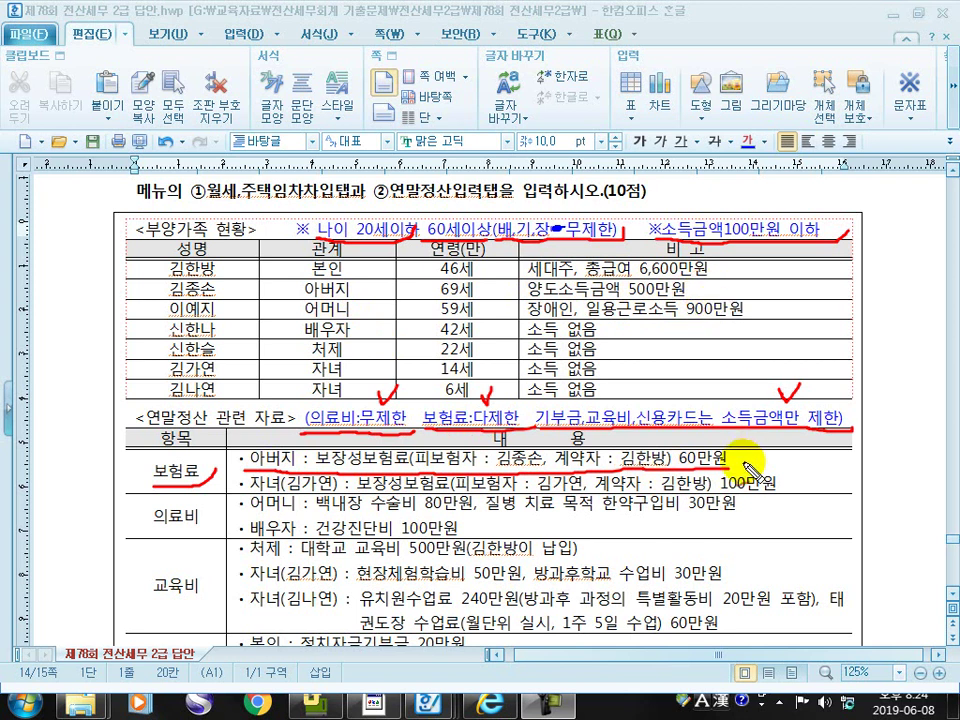
Cross out the father's insurance and mark the child's insurance and mother's and spouse's medical items
{"action": "mouse_move", "coordinate": [745, 452]}
{"action": "left_mouse_down"}
{"action": "mouse_move", "coordinate": [763, 467]}
{"action": "mouse_move", "coordinate": [746, 467]}
{"action": "left_mouse_up"}
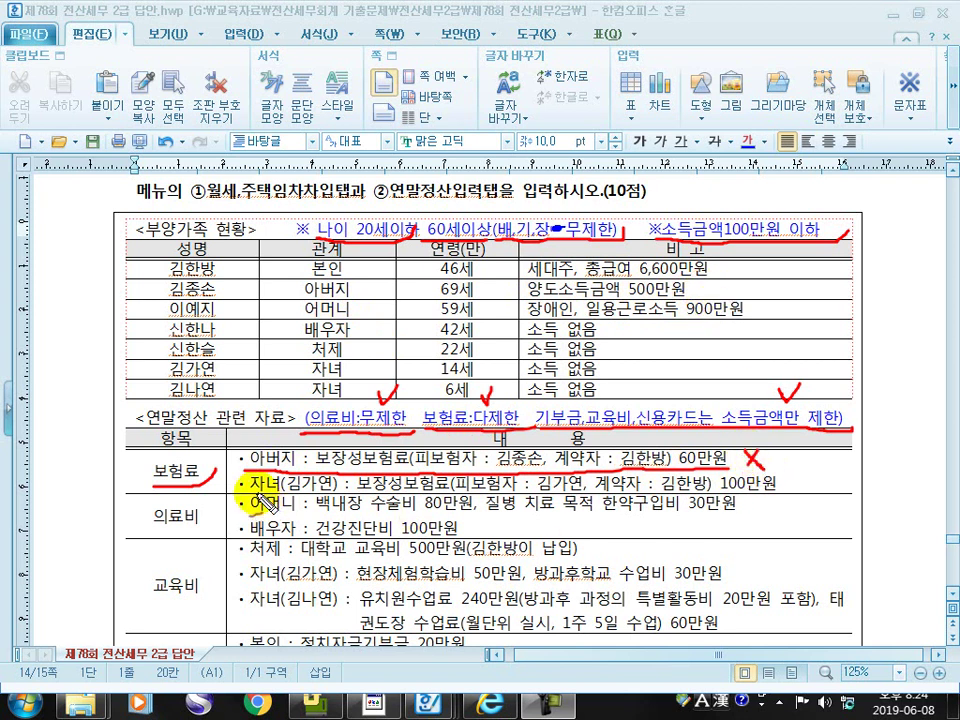
{"action": "mouse_move", "coordinate": [250, 492]}
{"action": "left_mouse_down"}
{"action": "mouse_move", "coordinate": [662, 495]}
{"action": "mouse_move", "coordinate": [815, 482]}
{"action": "left_mouse_up"}
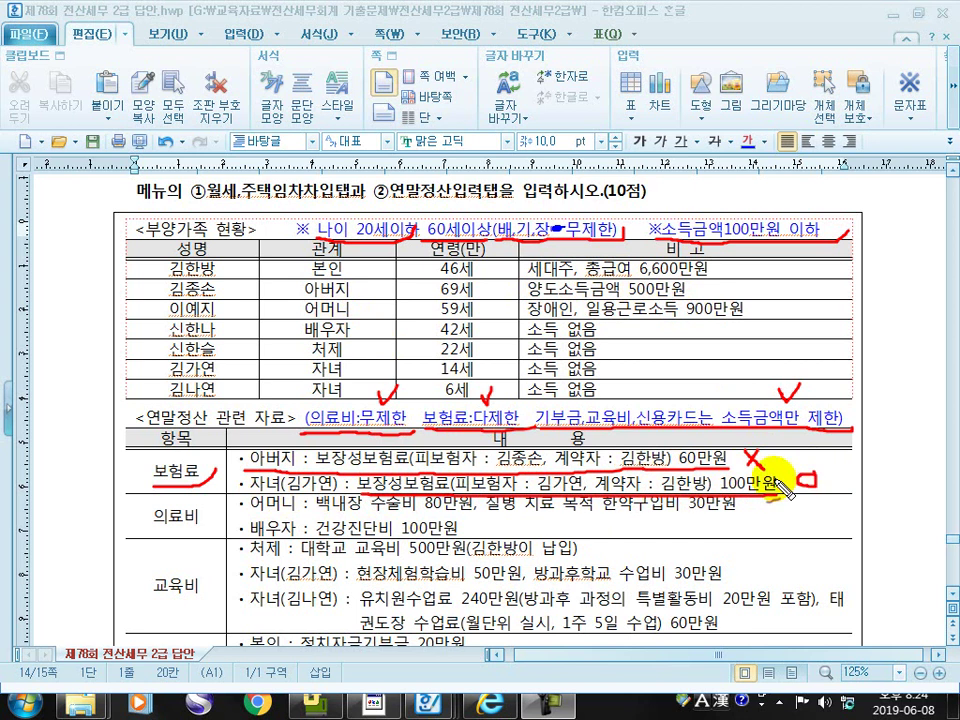
{"action": "left_click_drag", "start_coordinate": [143, 522], "coordinate": [214, 517]}
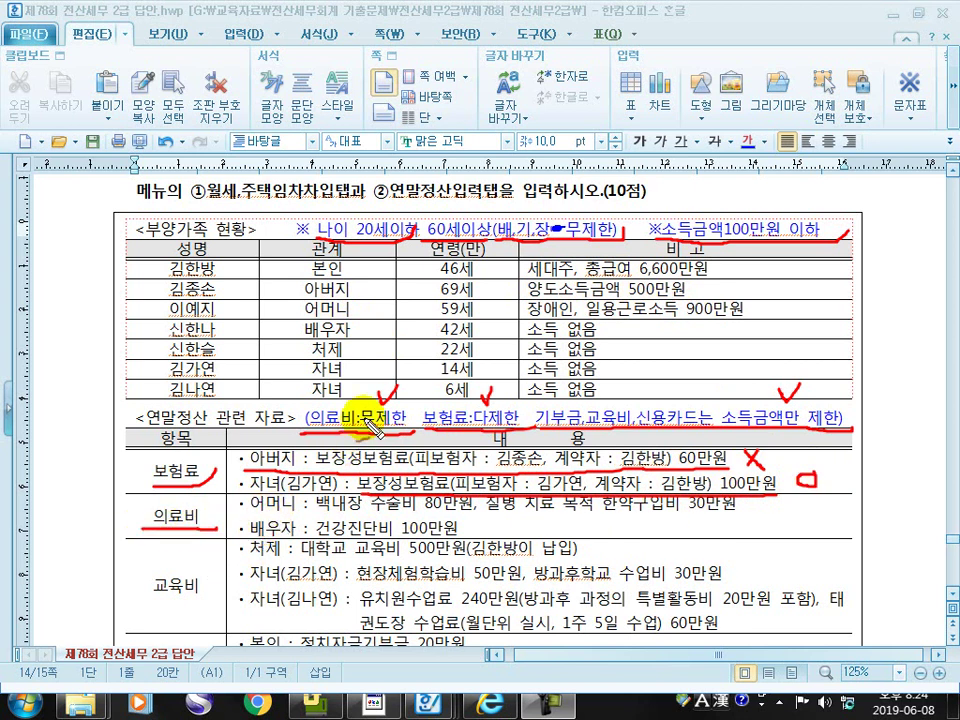
{"action": "left_click_drag", "start_coordinate": [245, 515], "coordinate": [728, 516]}
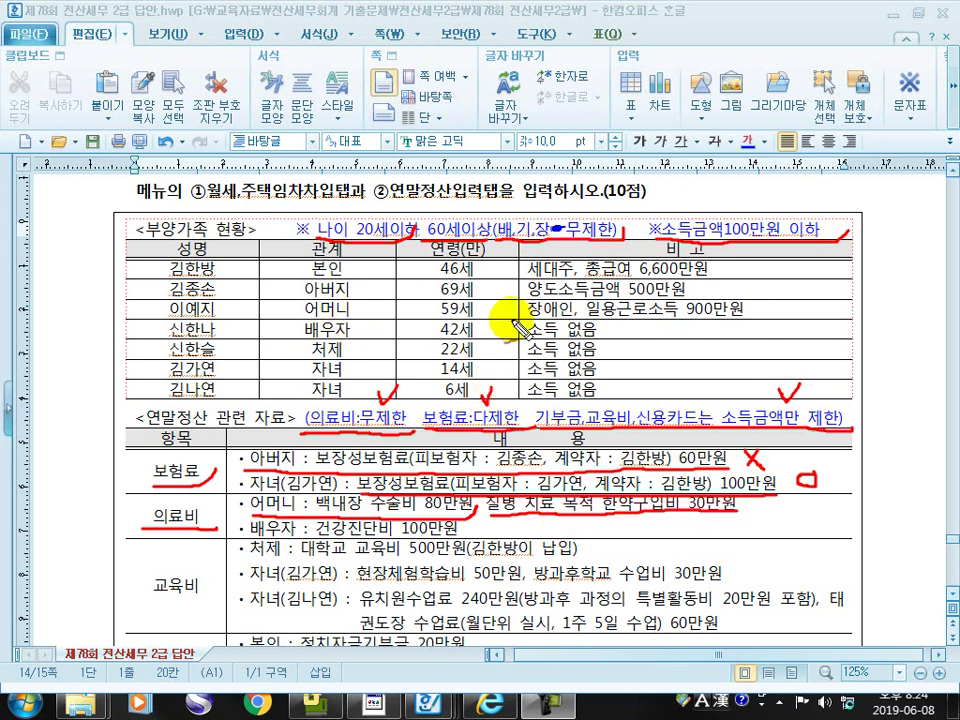
{"action": "mouse_move", "coordinate": [548, 300]}
{"action": "left_mouse_down"}
{"action": "mouse_move", "coordinate": [557, 319]}
{"action": "mouse_move", "coordinate": [572, 306]}
{"action": "left_mouse_up"}
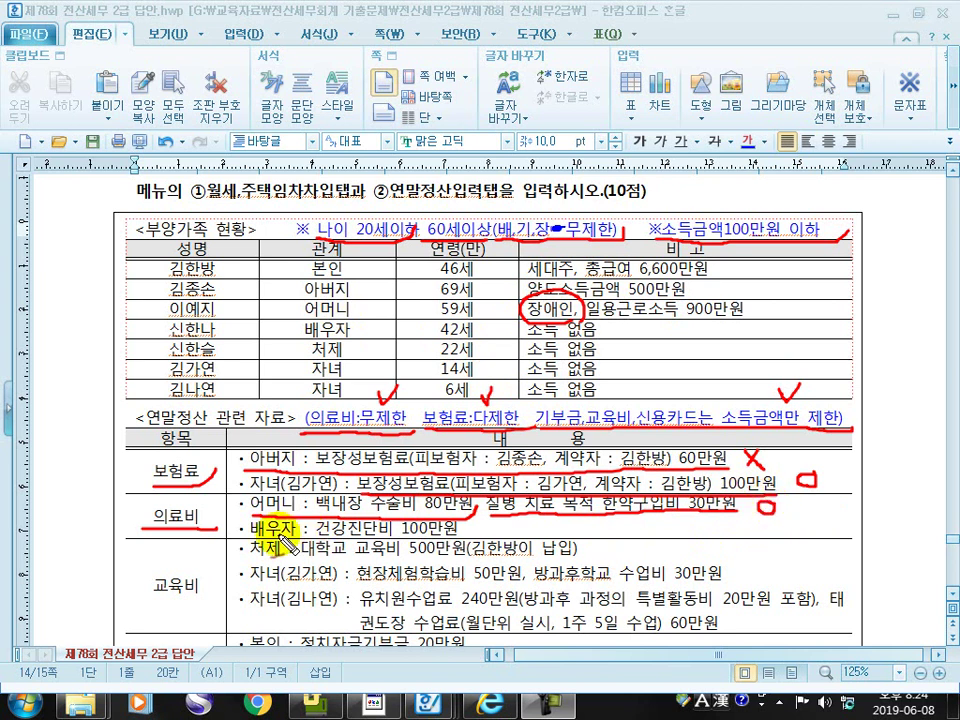
{"action": "left_click_drag", "start_coordinate": [403, 540], "coordinate": [499, 528]}
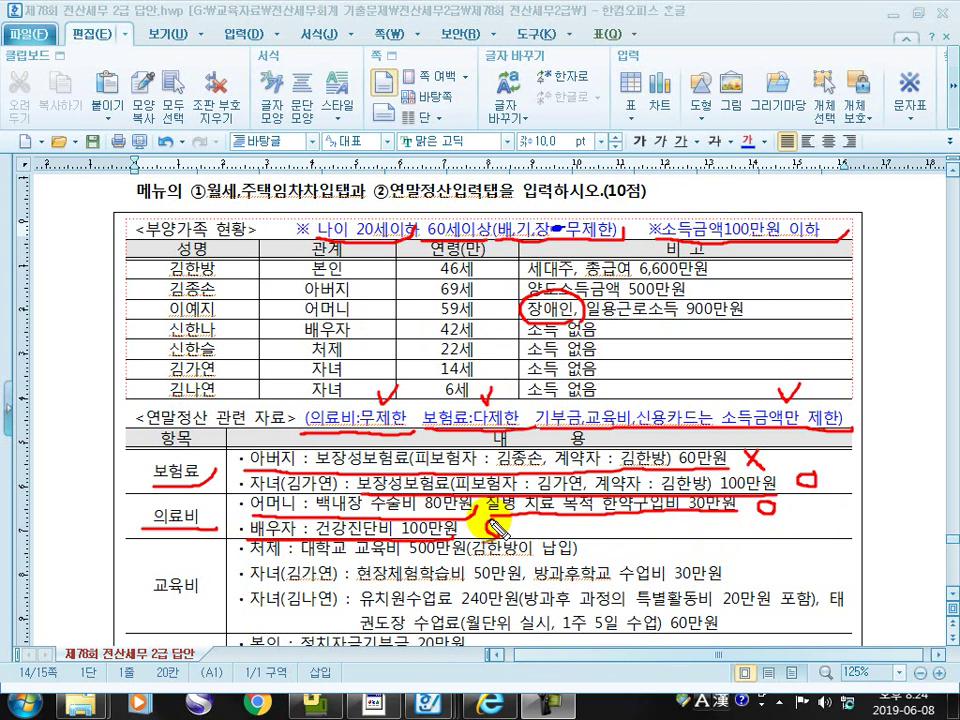
Mark the education items: university tuition, after-school fee, kindergarten fee and taekwondo tuition as deductible
{"action": "left_click_drag", "start_coordinate": [148, 602], "coordinate": [210, 597]}
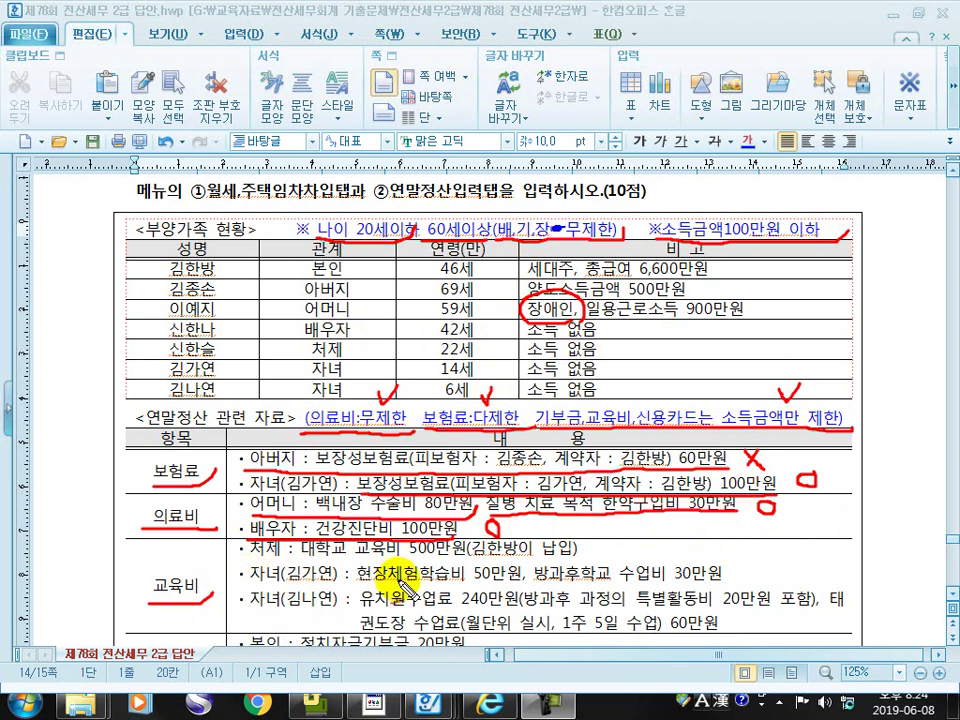
{"action": "mouse_move", "coordinate": [248, 562]}
{"action": "left_mouse_down"}
{"action": "mouse_move", "coordinate": [508, 563]}
{"action": "mouse_move", "coordinate": [603, 548]}
{"action": "left_mouse_up"}
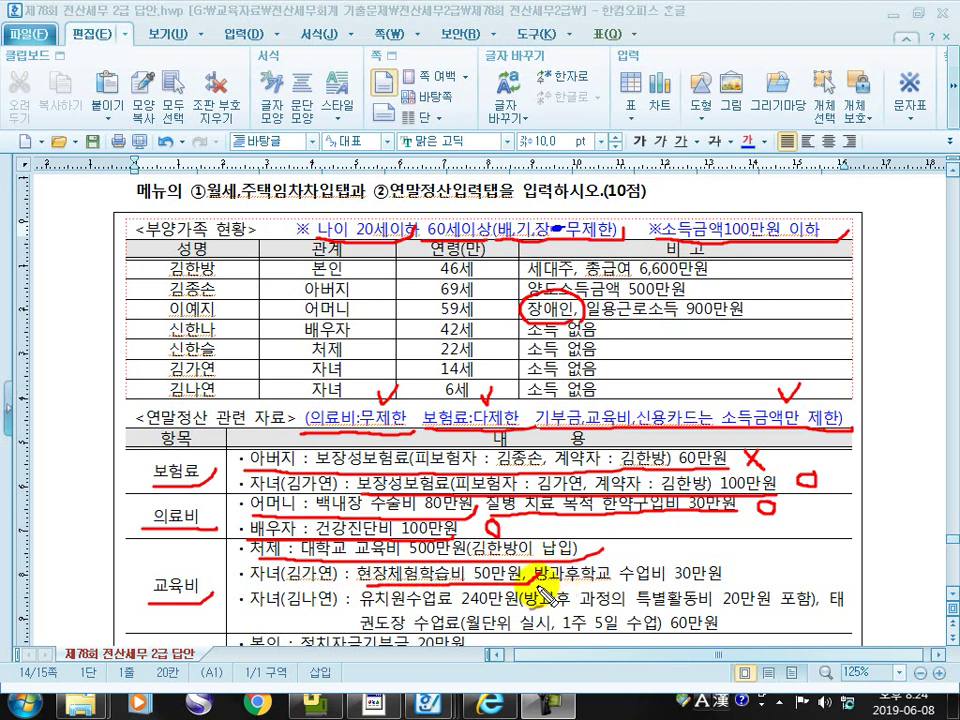
{"action": "mouse_move", "coordinate": [579, 593]}
{"action": "left_mouse_down"}
{"action": "mouse_move", "coordinate": [728, 588]}
{"action": "mouse_move", "coordinate": [757, 561]}
{"action": "left_mouse_up"}
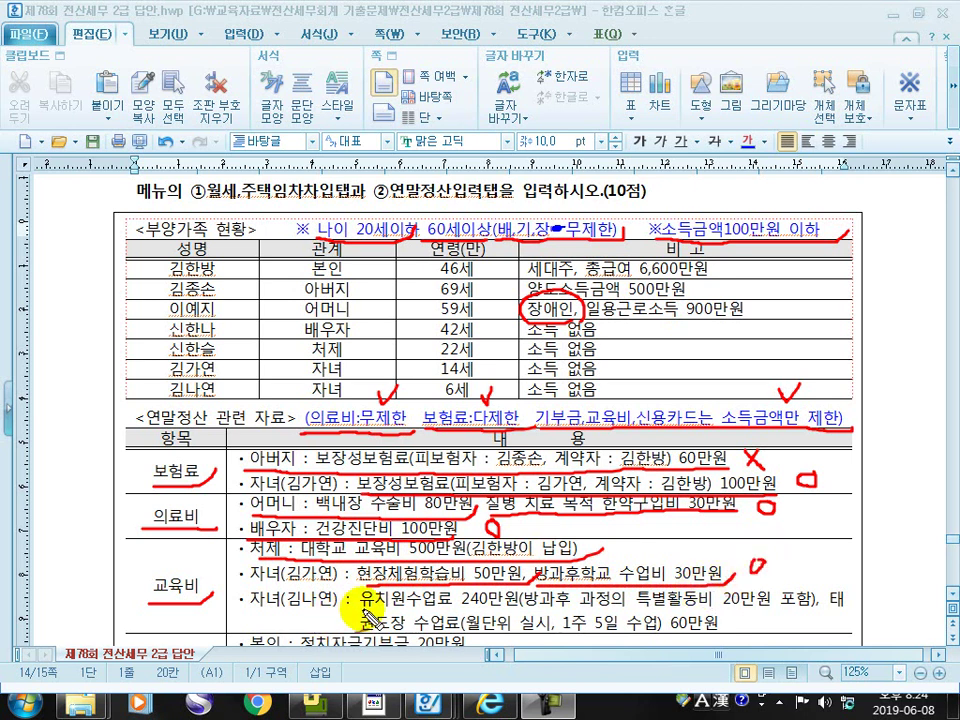
{"action": "left_click_drag", "start_coordinate": [250, 610], "coordinate": [855, 604]}
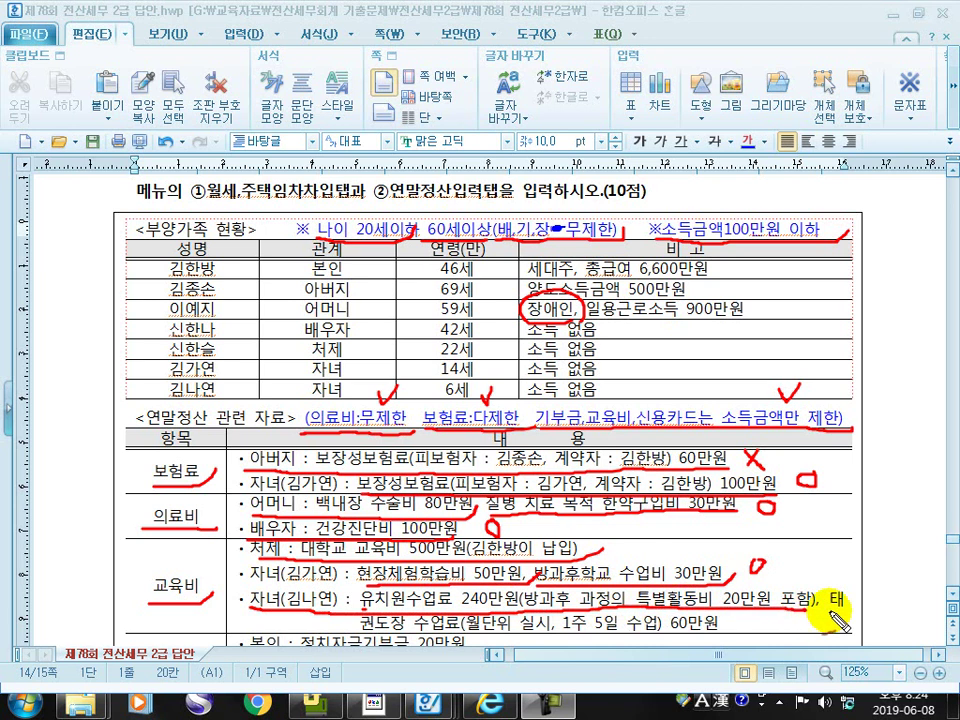
{"action": "left_click_drag", "start_coordinate": [368, 637], "coordinate": [730, 640]}
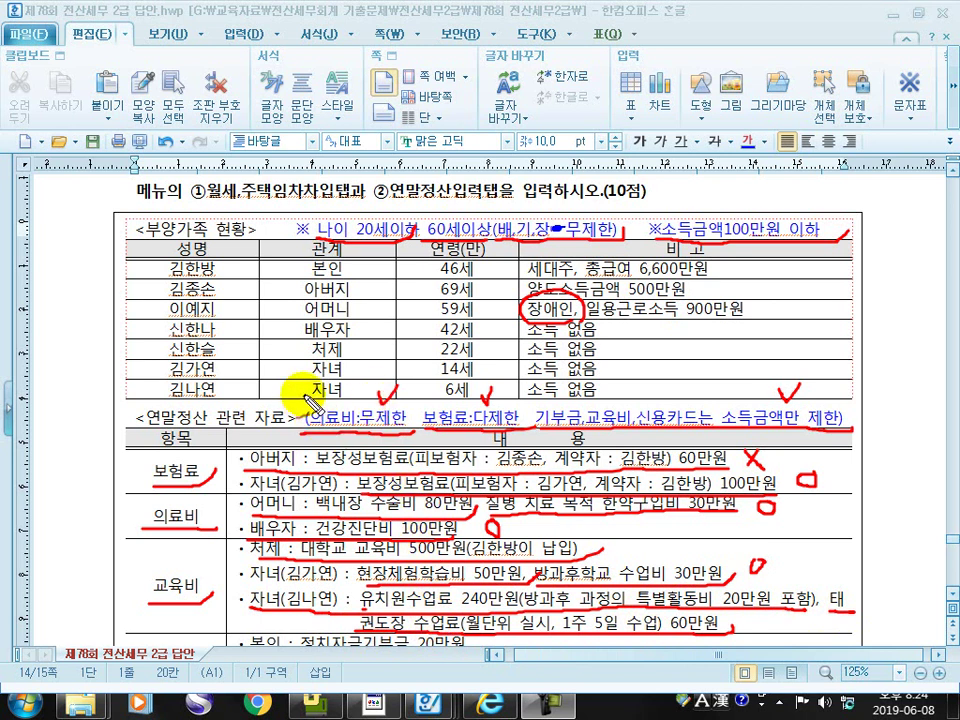
{"action": "mouse_move", "coordinate": [332, 370]}
{"action": "left_mouse_down"}
{"action": "mouse_move", "coordinate": [295, 380]}
{"action": "mouse_move", "coordinate": [352, 385]}
{"action": "mouse_move", "coordinate": [340, 371]}
{"action": "left_mouse_up"}
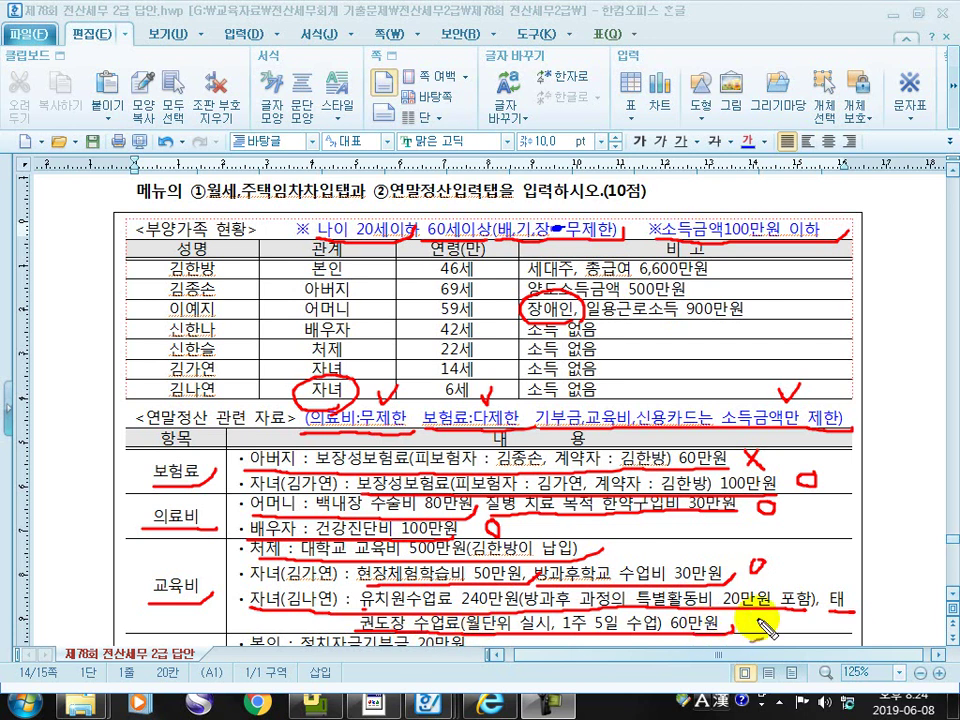
{"action": "left_click_drag", "start_coordinate": [756, 620], "coordinate": [760, 624]}
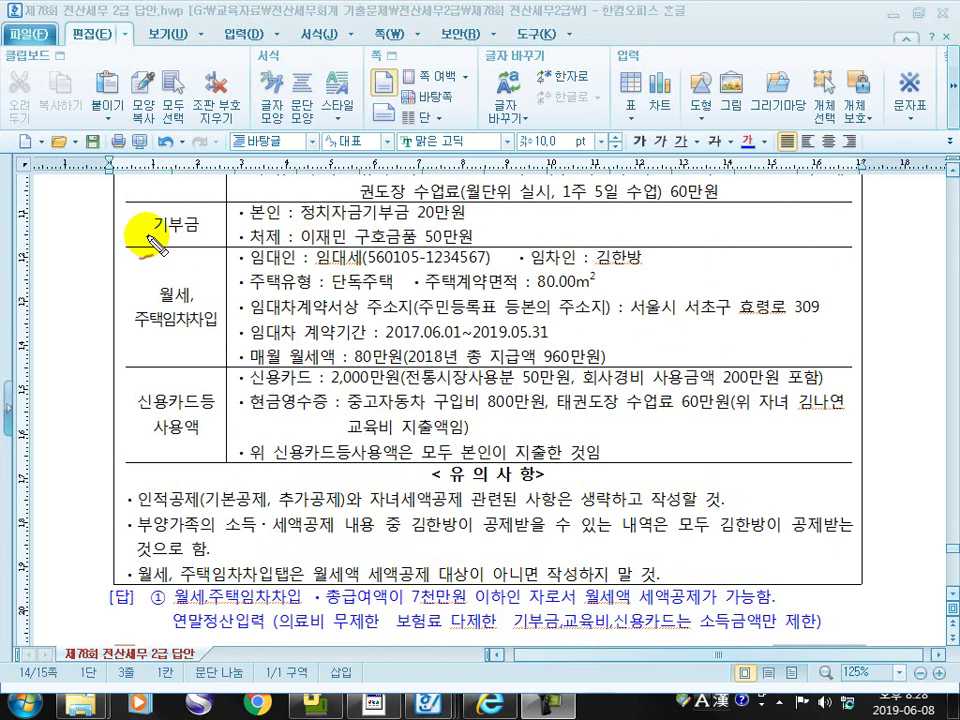
Underline the donation and monthly rent items and tick the rent and housing lease row
{"action": "mouse_move", "coordinate": [148, 238]}
{"action": "left_mouse_down"}
{"action": "mouse_move", "coordinate": [290, 224]}
{"action": "mouse_move", "coordinate": [489, 224]}
{"action": "left_mouse_up"}
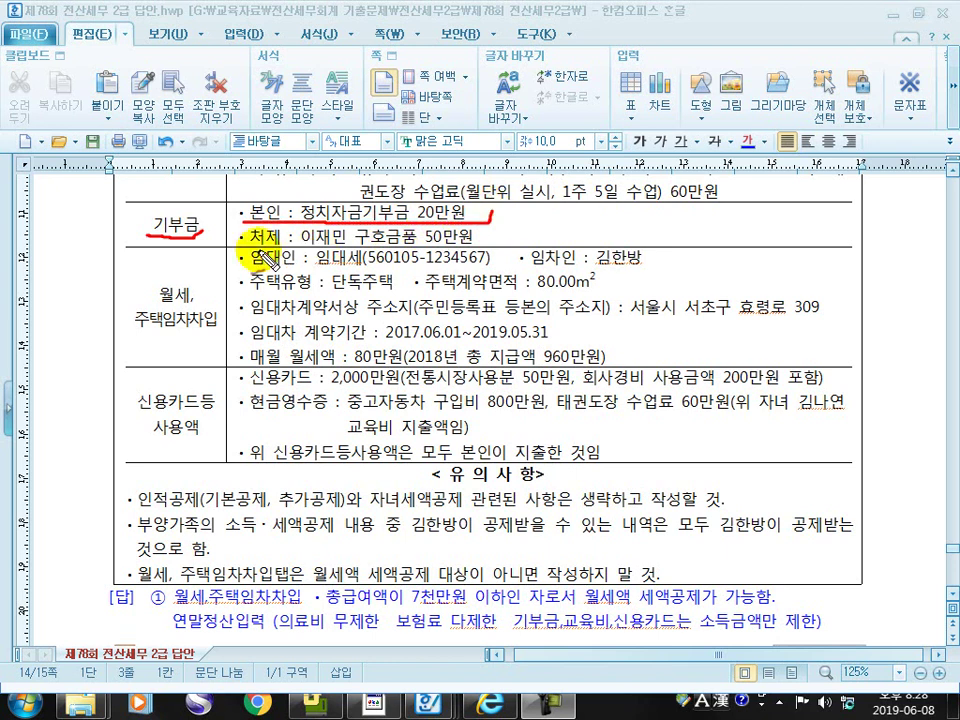
{"action": "mouse_move", "coordinate": [241, 245]}
{"action": "left_mouse_down"}
{"action": "mouse_move", "coordinate": [474, 246]}
{"action": "mouse_move", "coordinate": [530, 210]}
{"action": "left_mouse_up"}
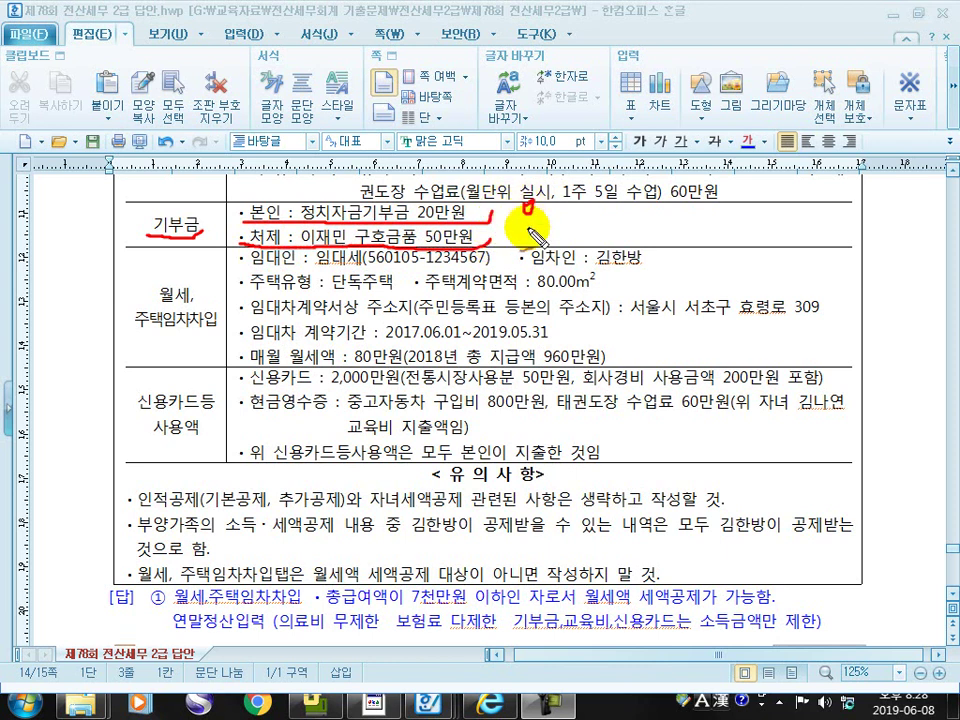
{"action": "left_click_drag", "start_coordinate": [137, 337], "coordinate": [210, 336]}
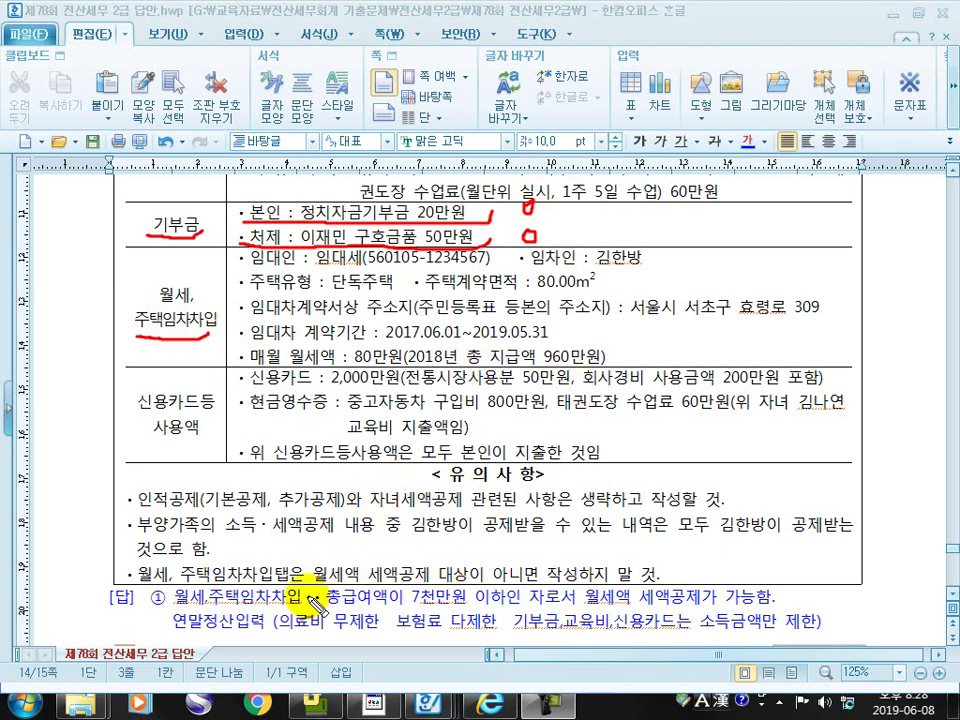
{"action": "left_click_drag", "start_coordinate": [187, 606], "coordinate": [790, 602]}
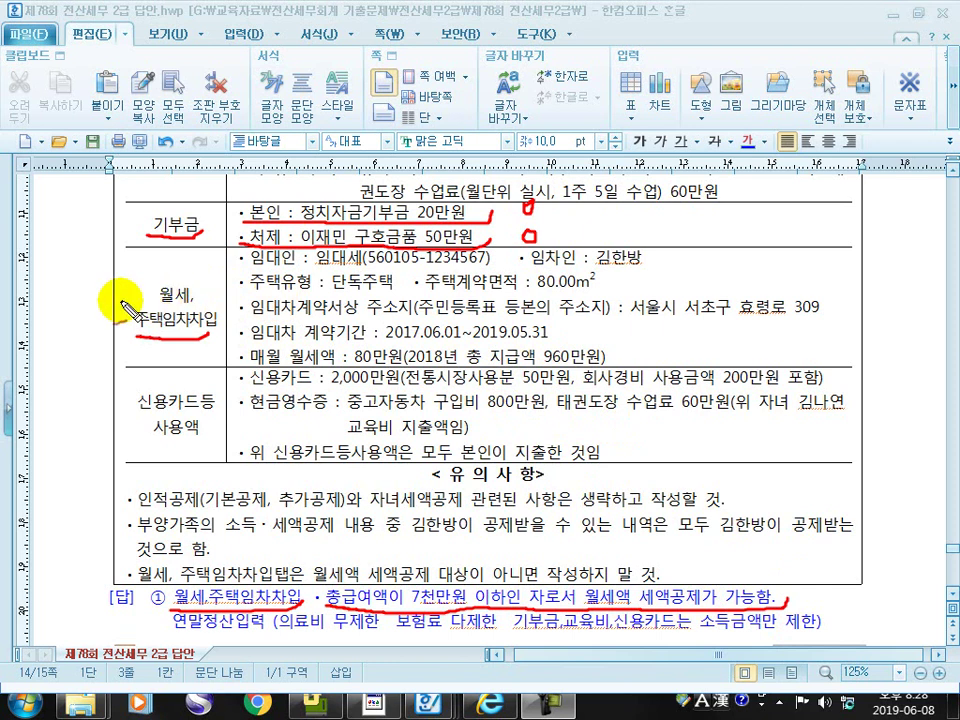
{"action": "left_click_drag", "start_coordinate": [96, 287], "coordinate": [120, 273]}
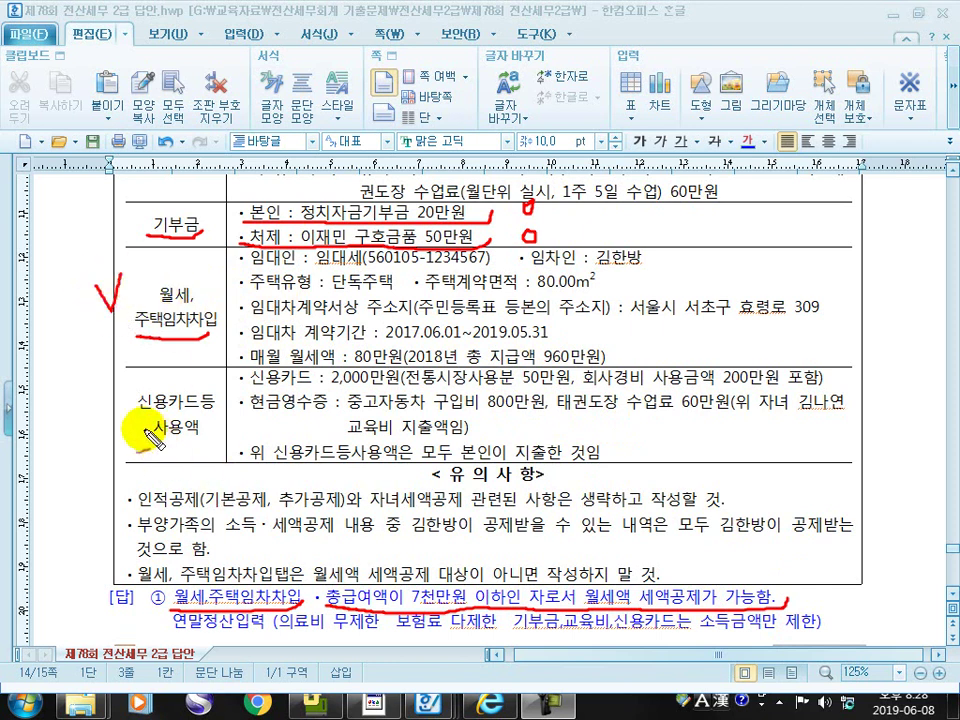
Mark the 2,000만원 card total, cross out company expenses, and note 1,800 with 전통 50
{"action": "left_click_drag", "start_coordinate": [134, 444], "coordinate": [208, 450]}
{"action": "left_click_drag", "start_coordinate": [246, 385], "coordinate": [826, 390]}
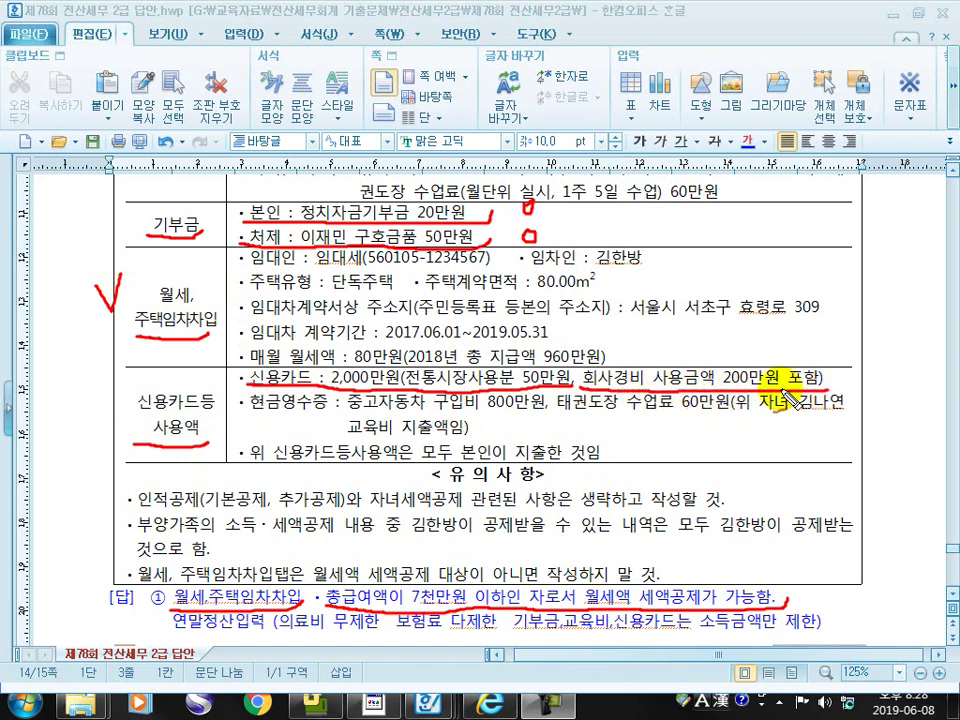
{"action": "mouse_move", "coordinate": [676, 384]}
{"action": "left_mouse_down"}
{"action": "mouse_move", "coordinate": [710, 352]}
{"action": "mouse_move", "coordinate": [715, 393]}
{"action": "left_mouse_up"}
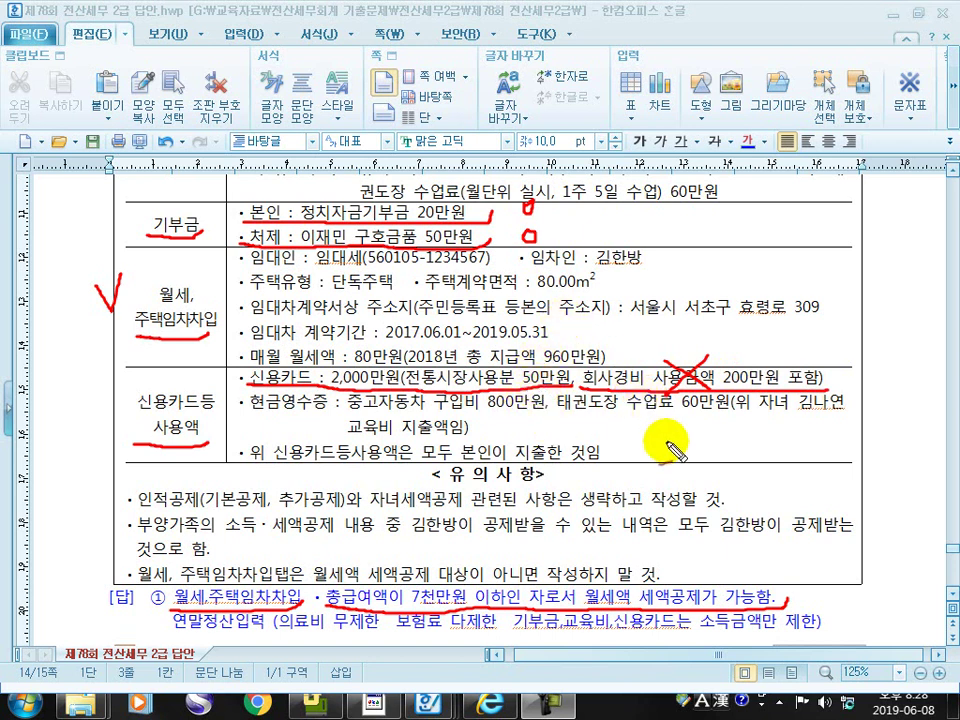
{"action": "mouse_move", "coordinate": [627, 428]}
{"action": "left_mouse_down"}
{"action": "mouse_move", "coordinate": [690, 438]}
{"action": "mouse_move", "coordinate": [768, 426]}
{"action": "left_mouse_up"}
{"action": "mouse_move", "coordinate": [787, 423]}
{"action": "left_mouse_down"}
{"action": "mouse_move", "coordinate": [795, 392]}
{"action": "mouse_move", "coordinate": [810, 439]}
{"action": "mouse_move", "coordinate": [810, 429]}
{"action": "mouse_move", "coordinate": [842, 436]}
{"action": "mouse_move", "coordinate": [853, 428]}
{"action": "mouse_move", "coordinate": [761, 446]}
{"action": "mouse_move", "coordinate": [788, 462]}
{"action": "mouse_move", "coordinate": [800, 450]}
{"action": "mouse_move", "coordinate": [830, 473]}
{"action": "mouse_move", "coordinate": [876, 455]}
{"action": "mouse_move", "coordinate": [868, 457]}
{"action": "left_mouse_up"}
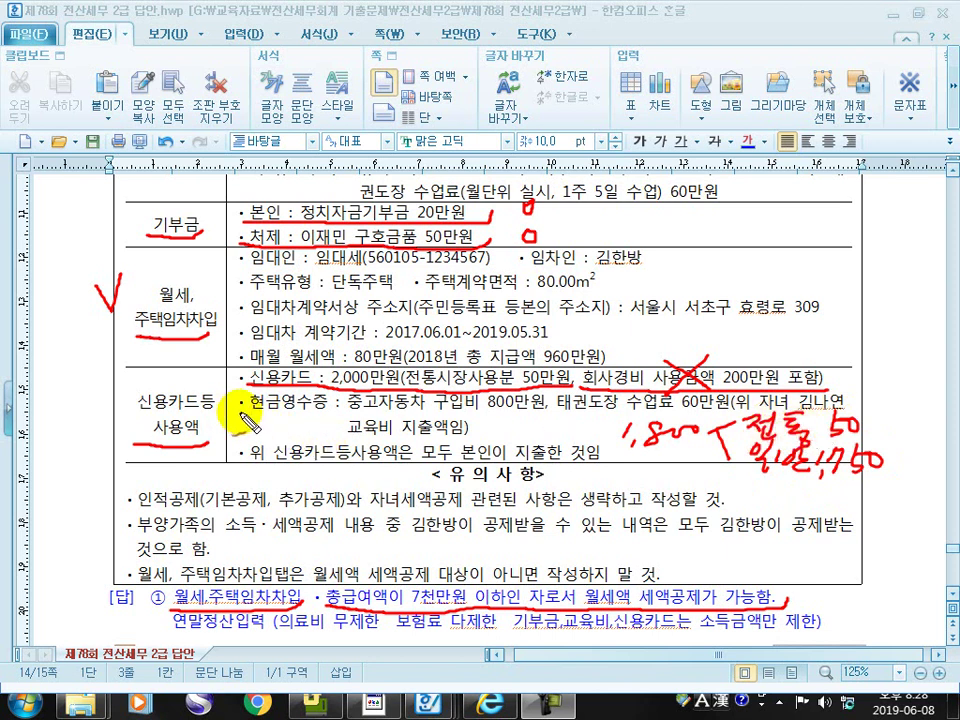
{"action": "left_click_drag", "start_coordinate": [270, 418], "coordinate": [535, 420]}
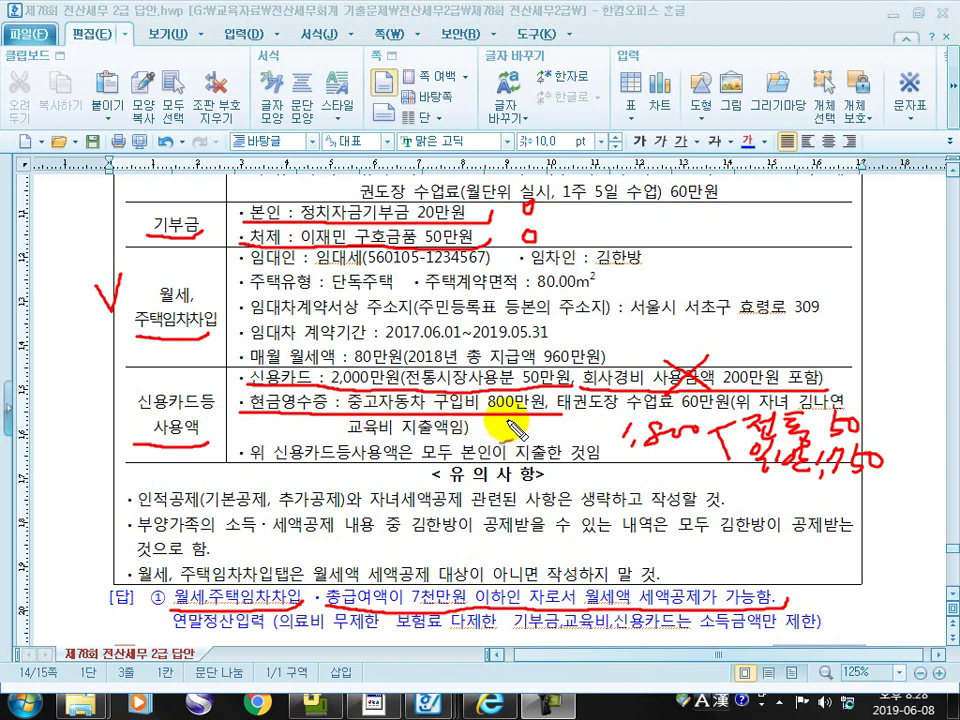
Mark the 800만원 used car purchase, taekwondo tuition receipt and education expense remark
{"action": "mouse_move", "coordinate": [511, 421]}
{"action": "left_mouse_down"}
{"action": "mouse_move", "coordinate": [500, 433]}
{"action": "mouse_move", "coordinate": [525, 429]}
{"action": "mouse_move", "coordinate": [522, 440]}
{"action": "mouse_move", "coordinate": [542, 431]}
{"action": "mouse_move", "coordinate": [545, 440]}
{"action": "left_mouse_up"}
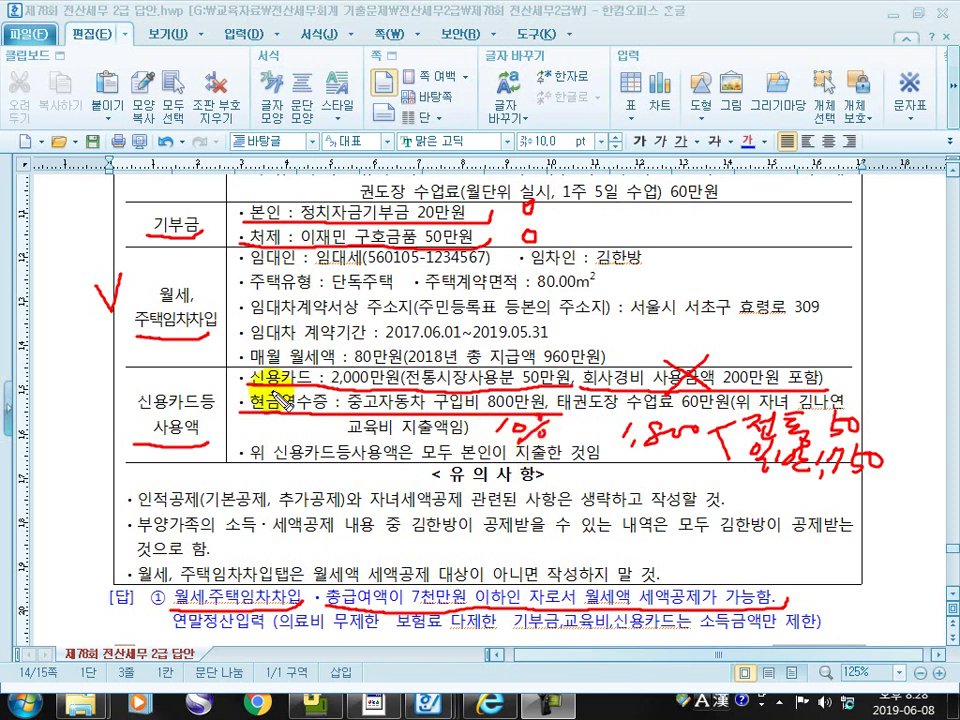
{"action": "left_click_drag", "start_coordinate": [556, 415], "coordinate": [728, 418]}
{"action": "left_click_drag", "start_coordinate": [345, 432], "coordinate": [465, 440]}
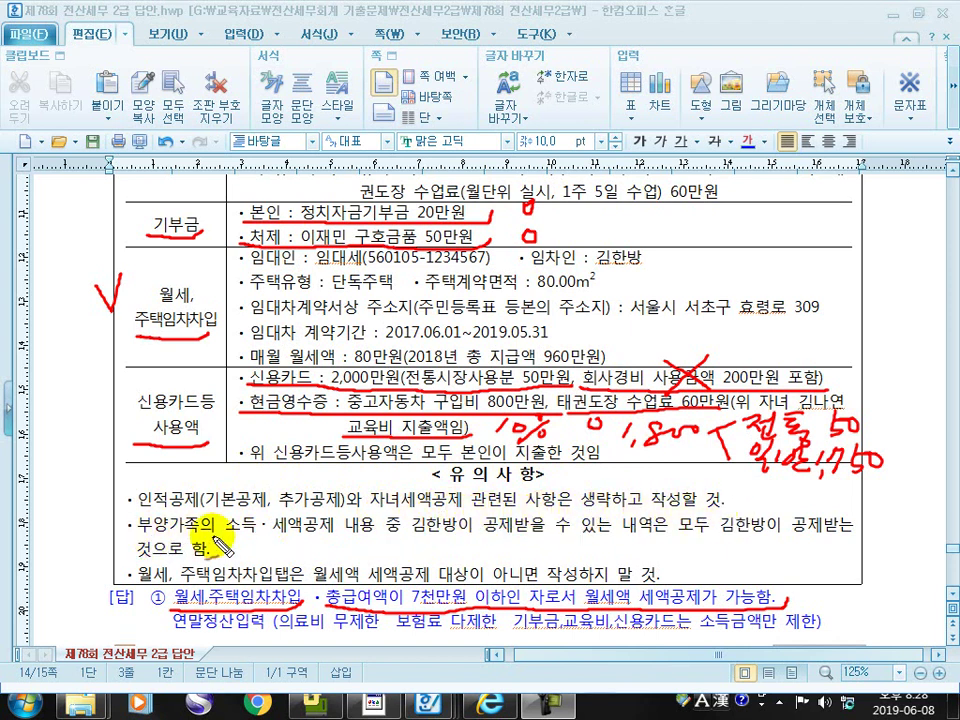
Underline the dependant-claim and rent-tab caution notes and the answer line's insurance limit
{"action": "mouse_move", "coordinate": [420, 538]}
{"action": "left_mouse_down"}
{"action": "mouse_move", "coordinate": [643, 542]}
{"action": "mouse_move", "coordinate": [840, 531]}
{"action": "left_mouse_up"}
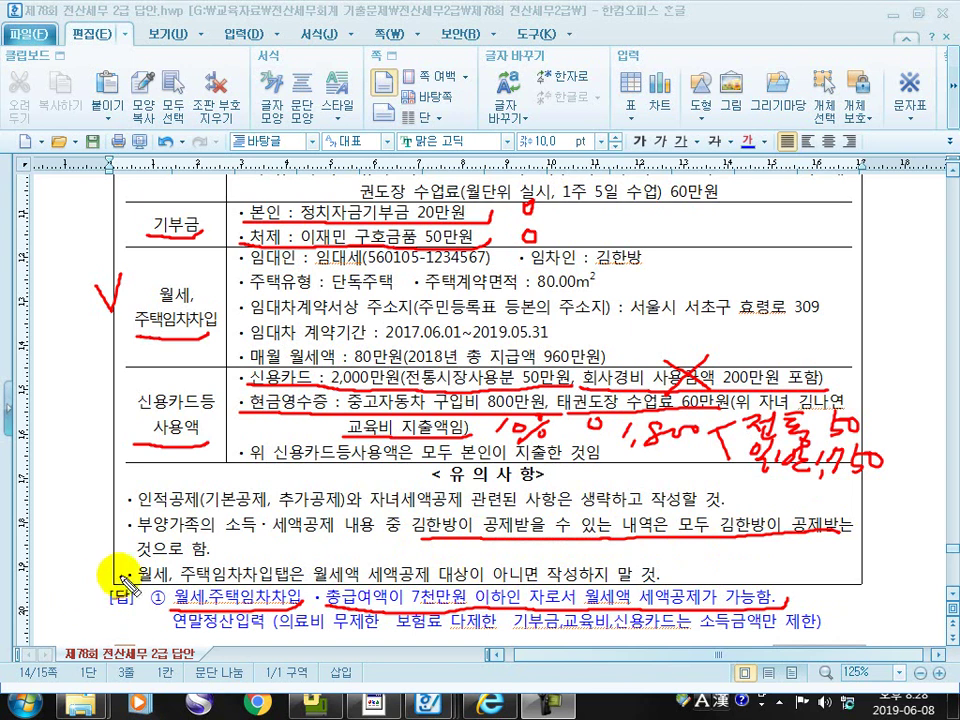
{"action": "left_click_drag", "start_coordinate": [133, 558], "coordinate": [225, 547]}
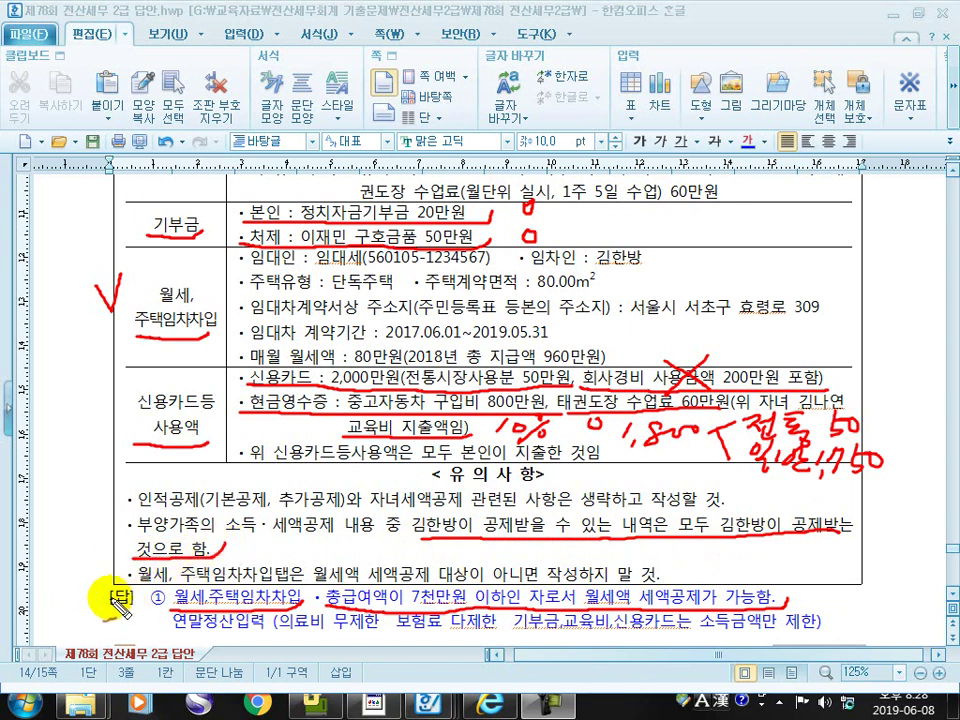
{"action": "left_click_drag", "start_coordinate": [140, 584], "coordinate": [318, 580]}
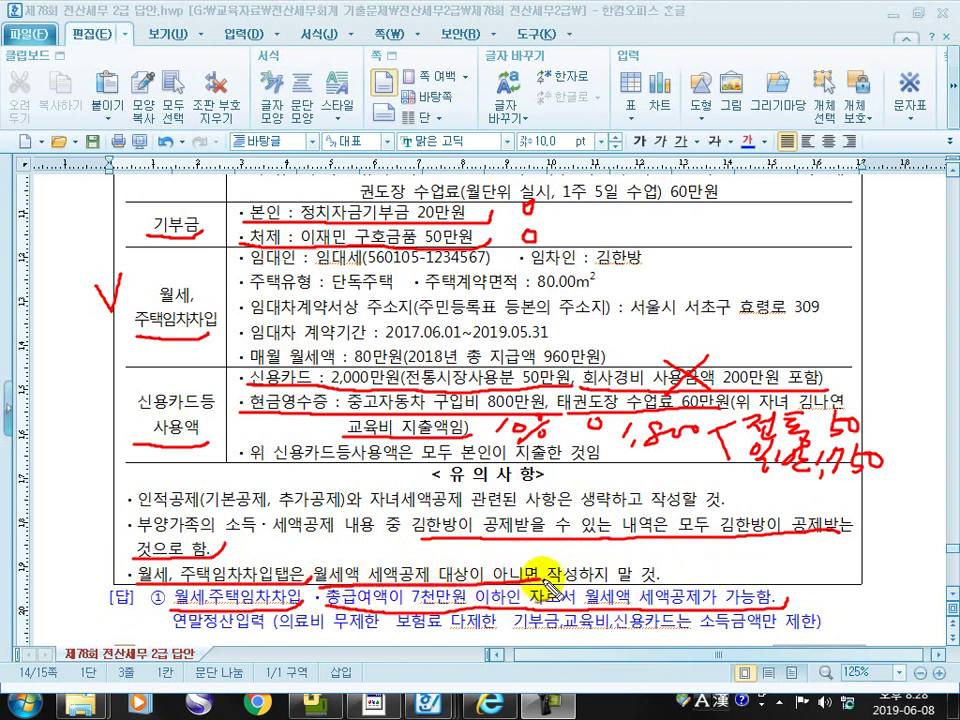
{"action": "left_click_drag", "start_coordinate": [585, 580], "coordinate": [671, 568]}
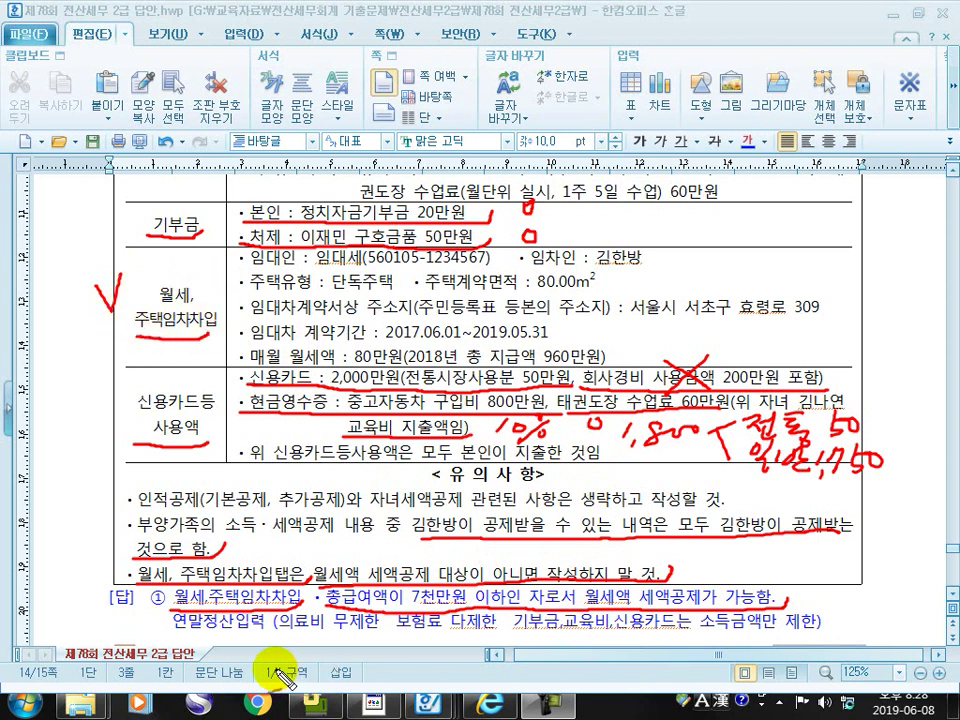
{"action": "left_click_drag", "start_coordinate": [174, 633], "coordinate": [497, 633]}
{"action": "mouse_move", "coordinate": [508, 618]}
{"action": "left_mouse_down"}
{"action": "mouse_move", "coordinate": [505, 632]}
{"action": "mouse_move", "coordinate": [735, 640]}
{"action": "mouse_move", "coordinate": [812, 640]}
{"action": "mouse_move", "coordinate": [834, 618]}
{"action": "left_mouse_up"}
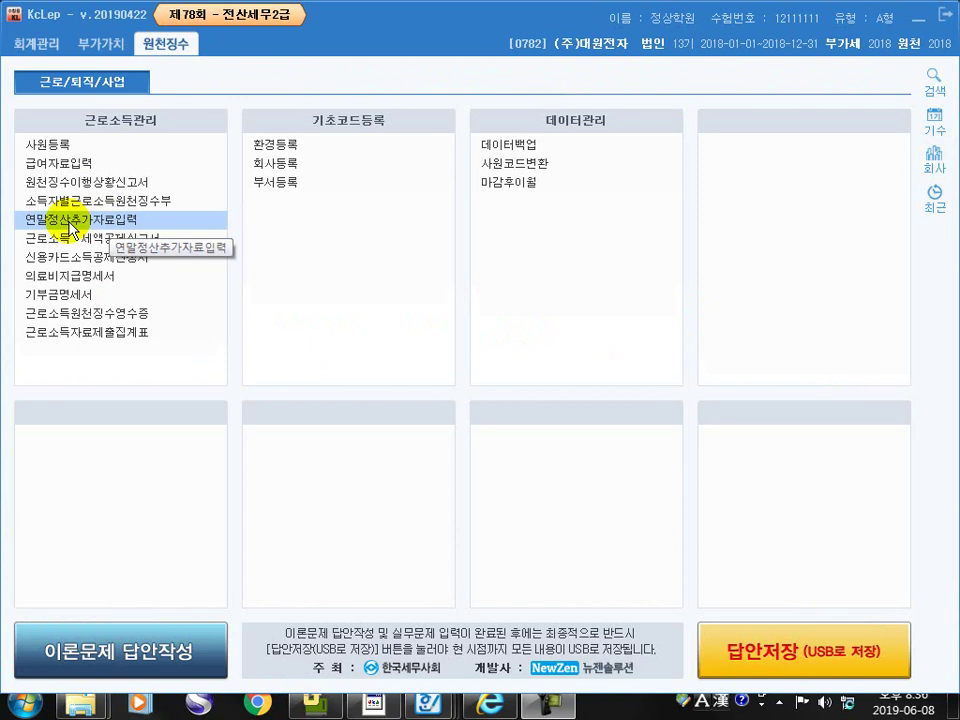
Open 연말정산추가자료입력, load all continuing employees (102, 105) and select employee 105
{"action": "left_click", "coordinate": [70, 220]}
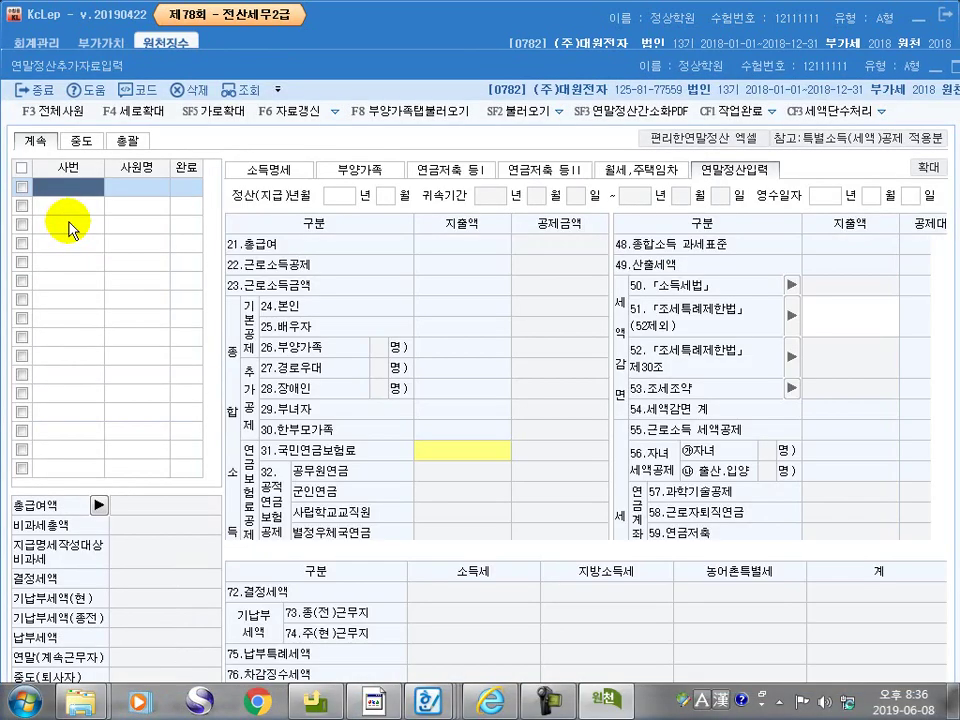
{"action": "left_click", "coordinate": [52, 118]}
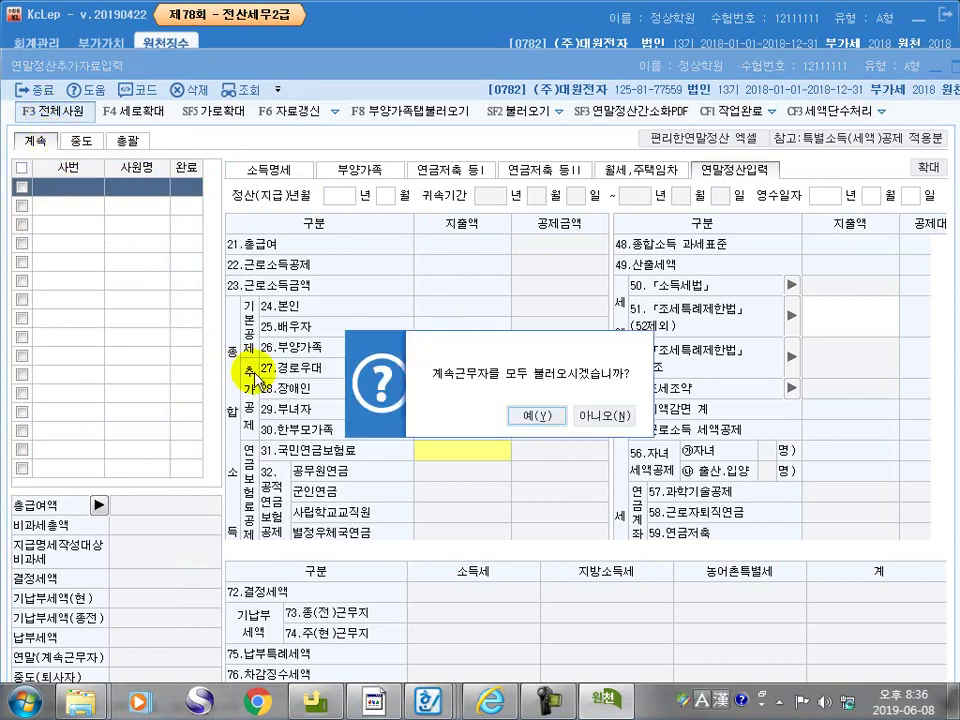
{"action": "left_click", "coordinate": [537, 416]}
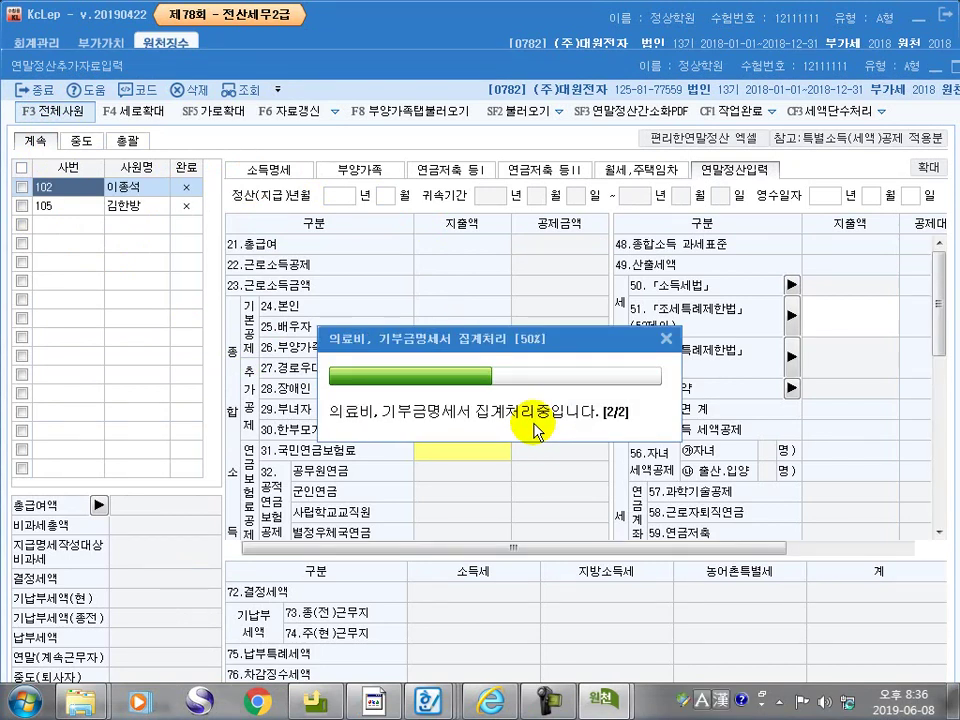
{"action": "left_click", "coordinate": [124, 212]}
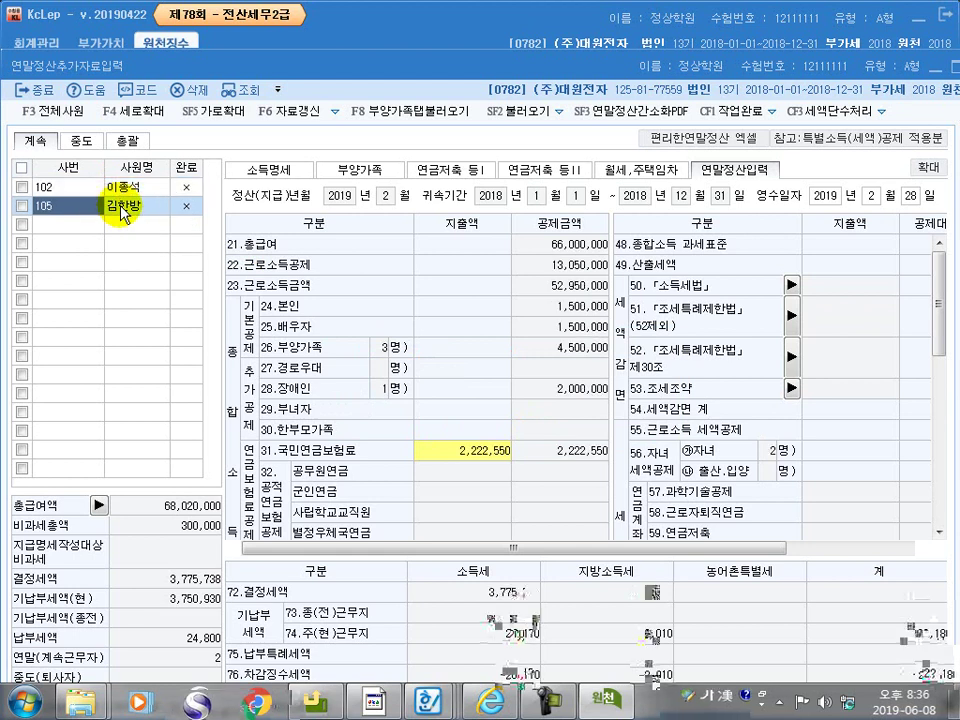
In the 월세,주택임차 tab, enter the landlord's ID number, housing type 단독주택 and 80㎡ area
{"action": "left_click", "coordinate": [632, 176]}
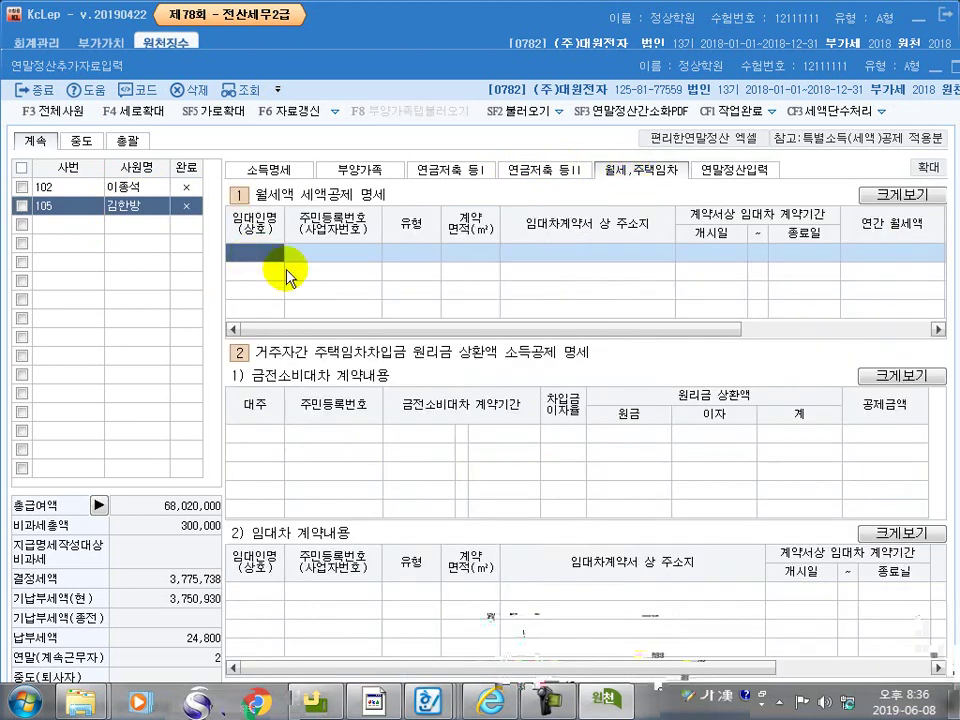
{"action": "type", "text": "0"}
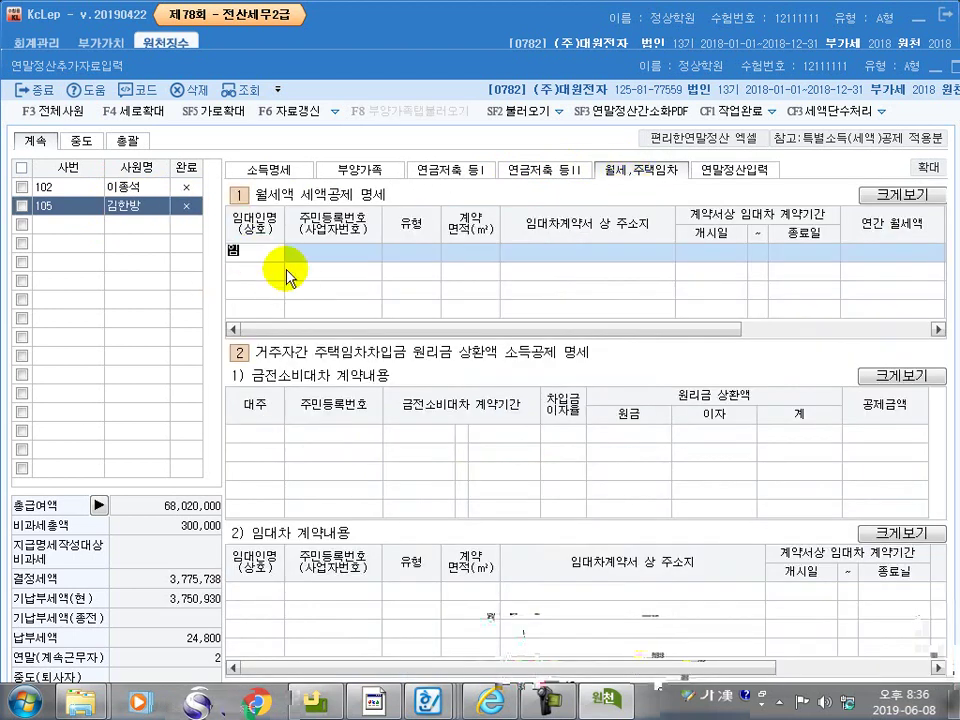
{"action": "key", "text": "Return"}
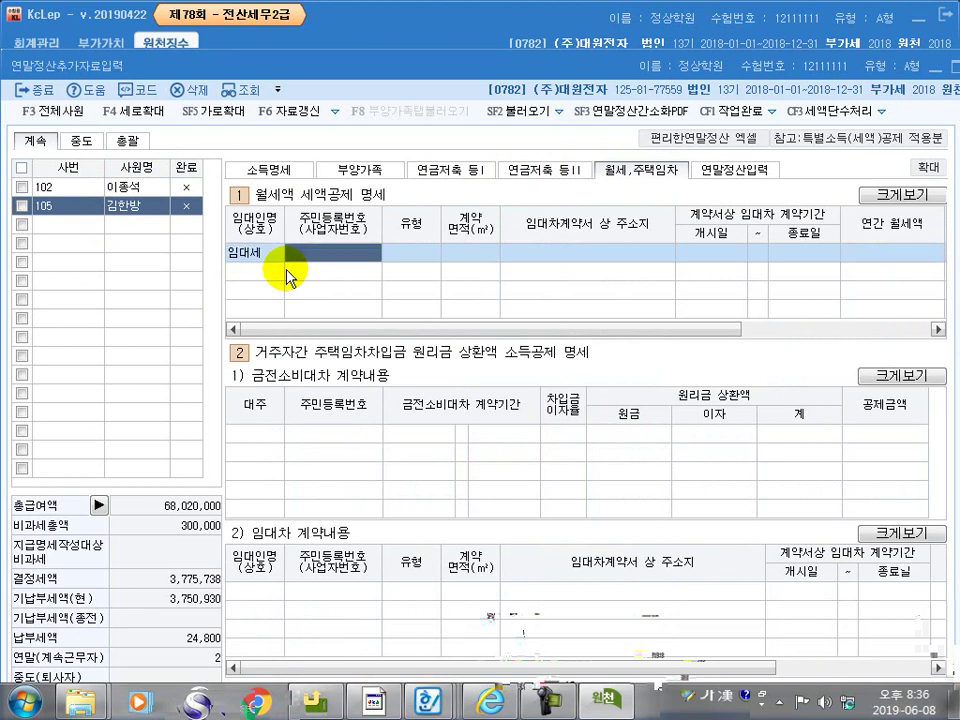
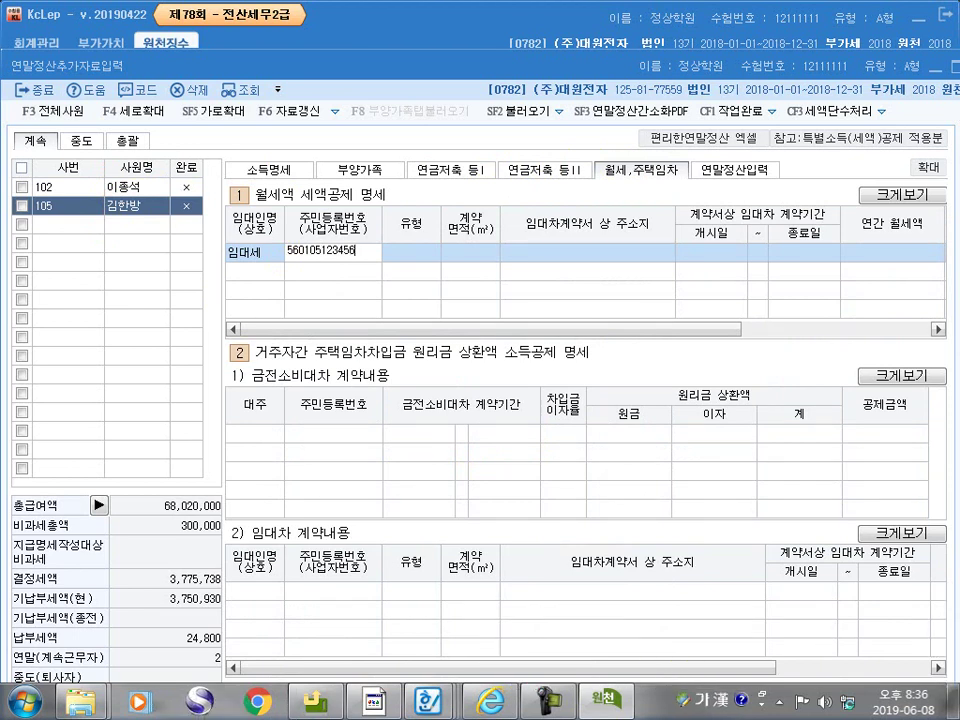
{"action": "key", "text": "Return"}
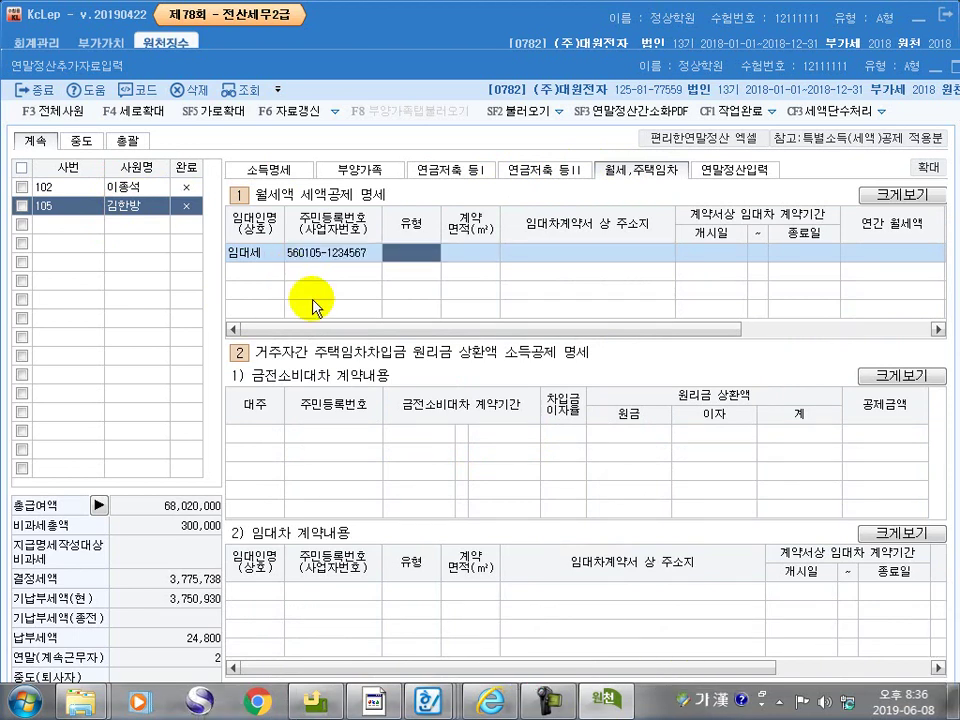
{"action": "key", "text": "F2"}
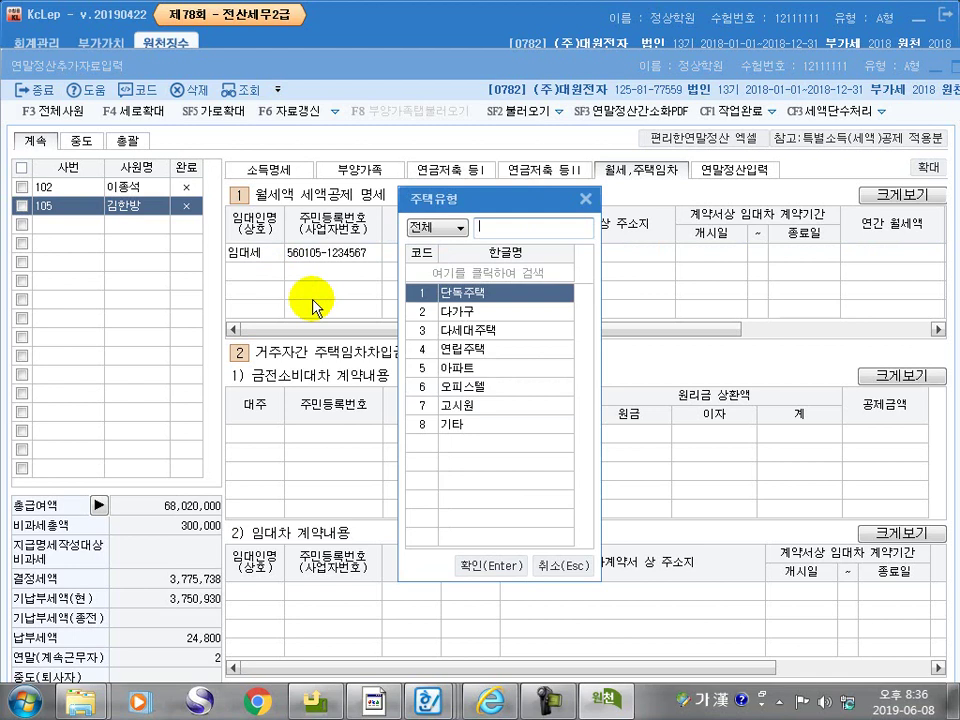
{"action": "left_click", "coordinate": [480, 567]}
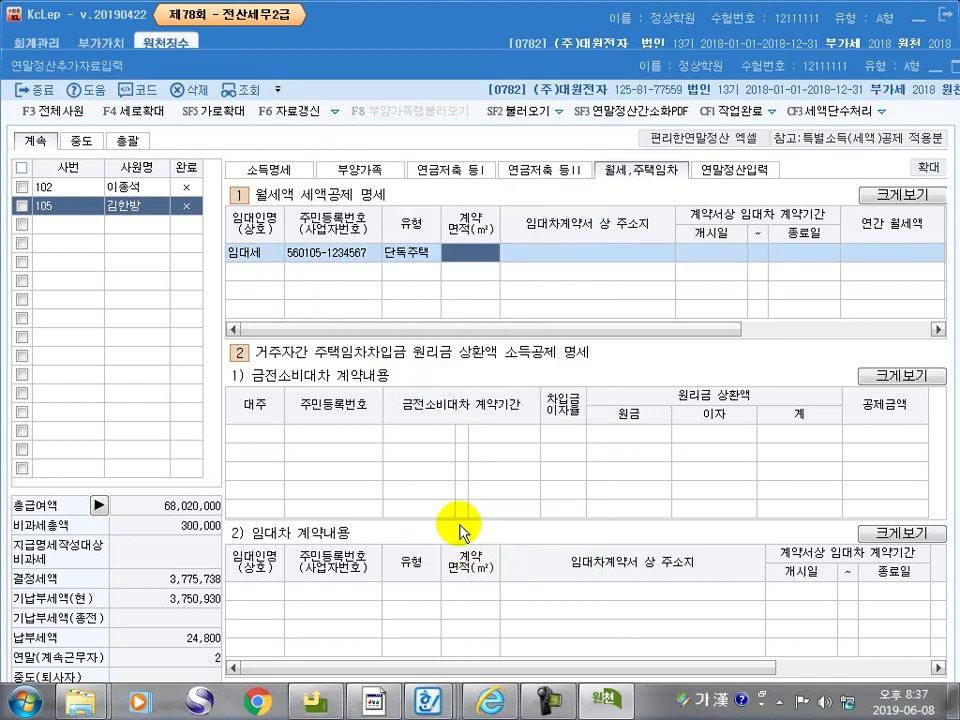
{"action": "type", "text": "80"}
{"action": "key", "text": "Return"}
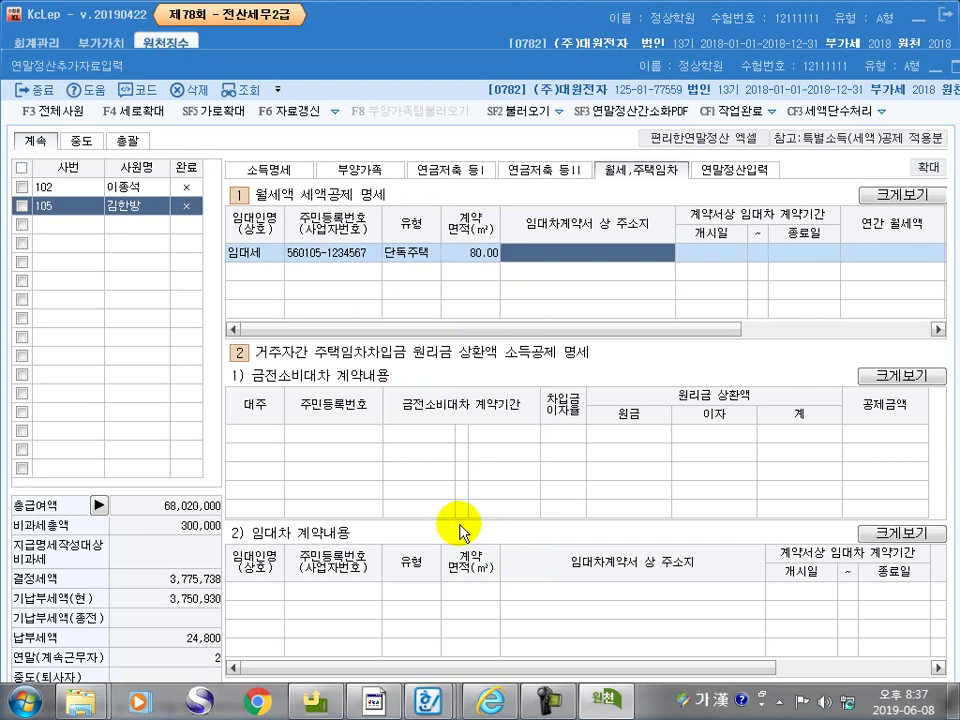
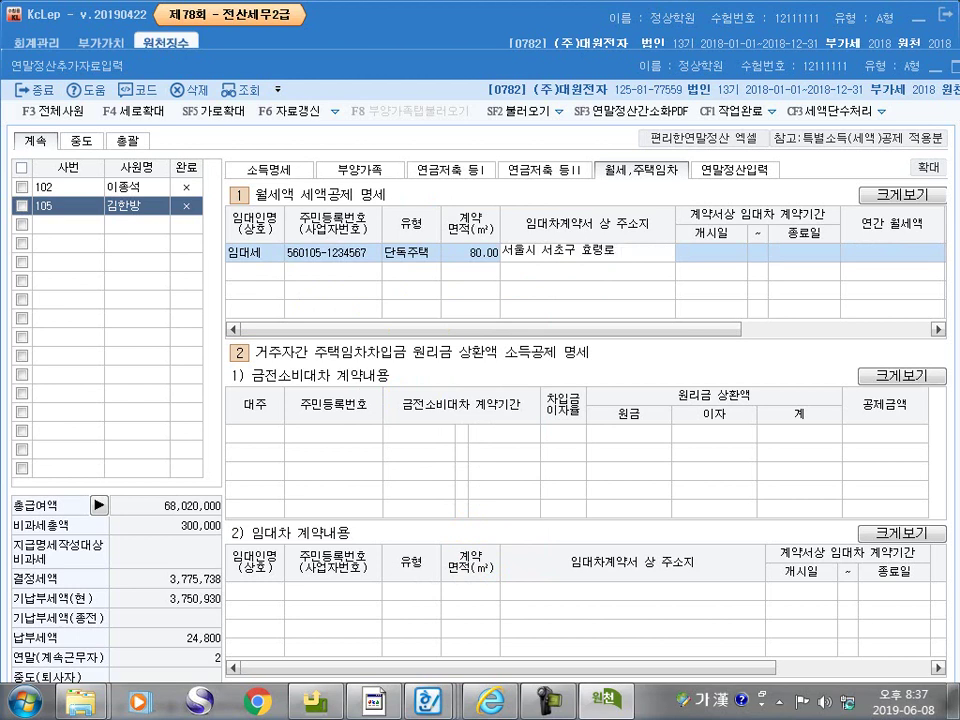
Enter the rental address, lease 2017-06-01 to 2019-05-31, and annual rent 9,600,000
{"action": "key", "text": "Return"}
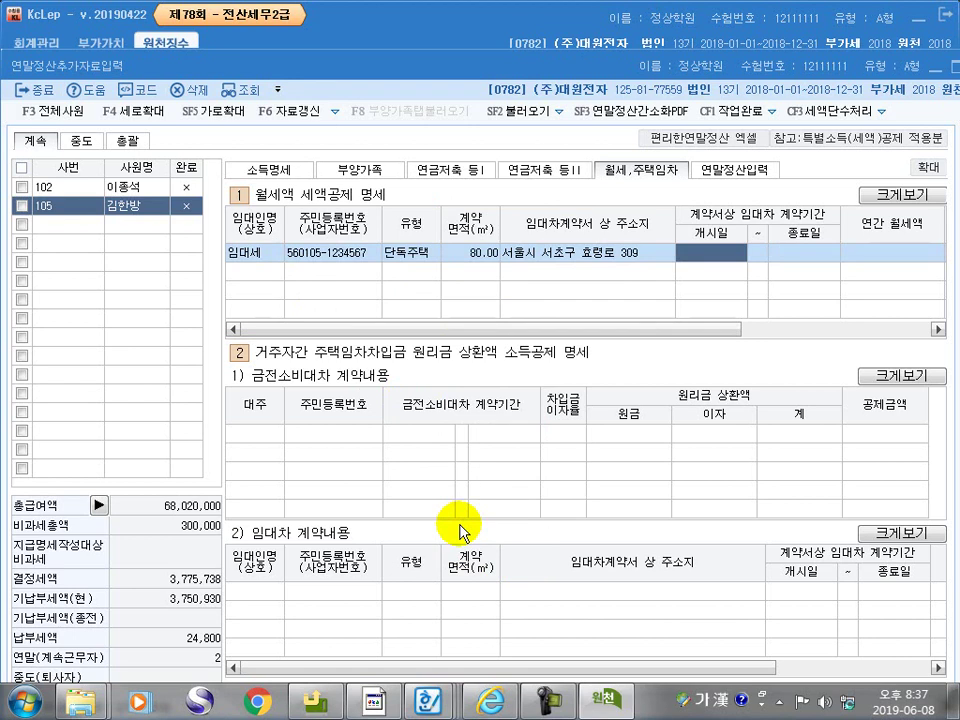
{"action": "type", "text": "20"}
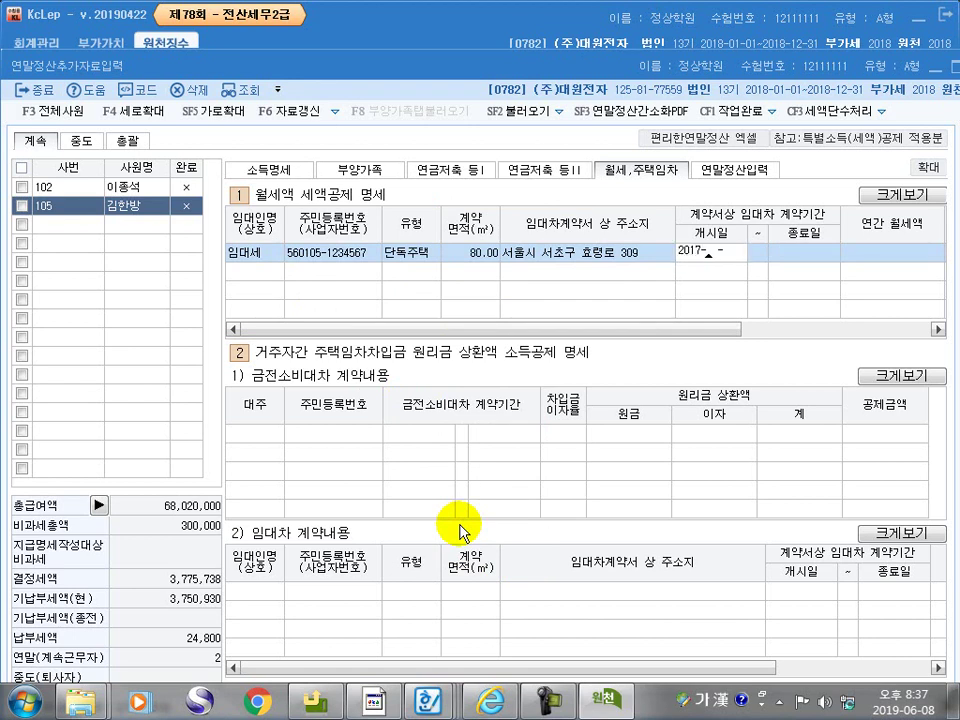
{"action": "type", "text": "17-06-01"}
{"action": "key", "text": "Return"}
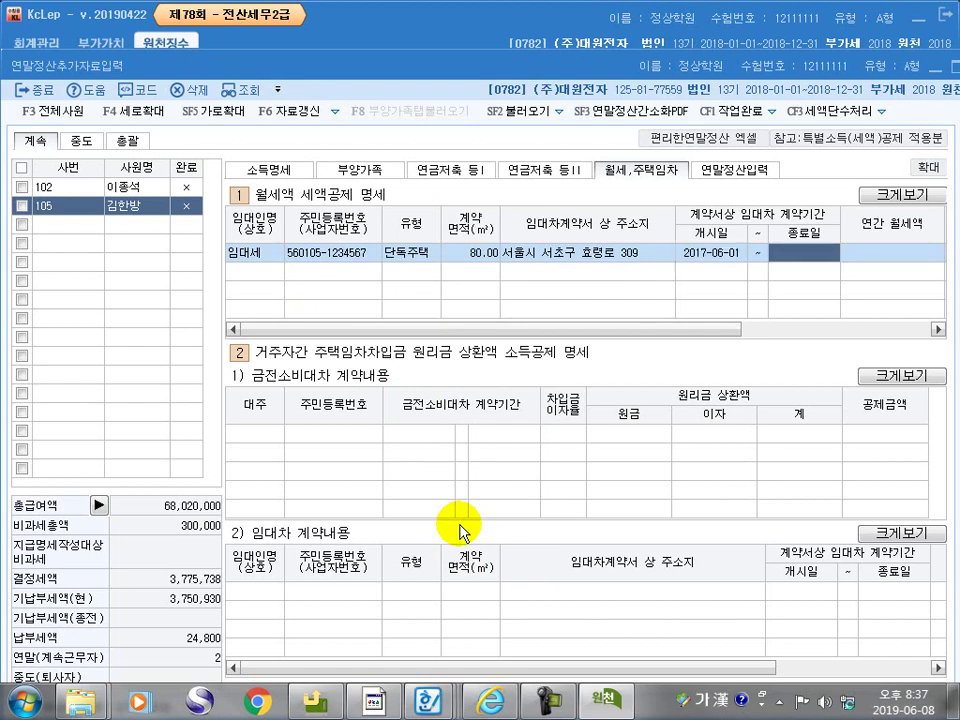
{"action": "type", "text": "20"}
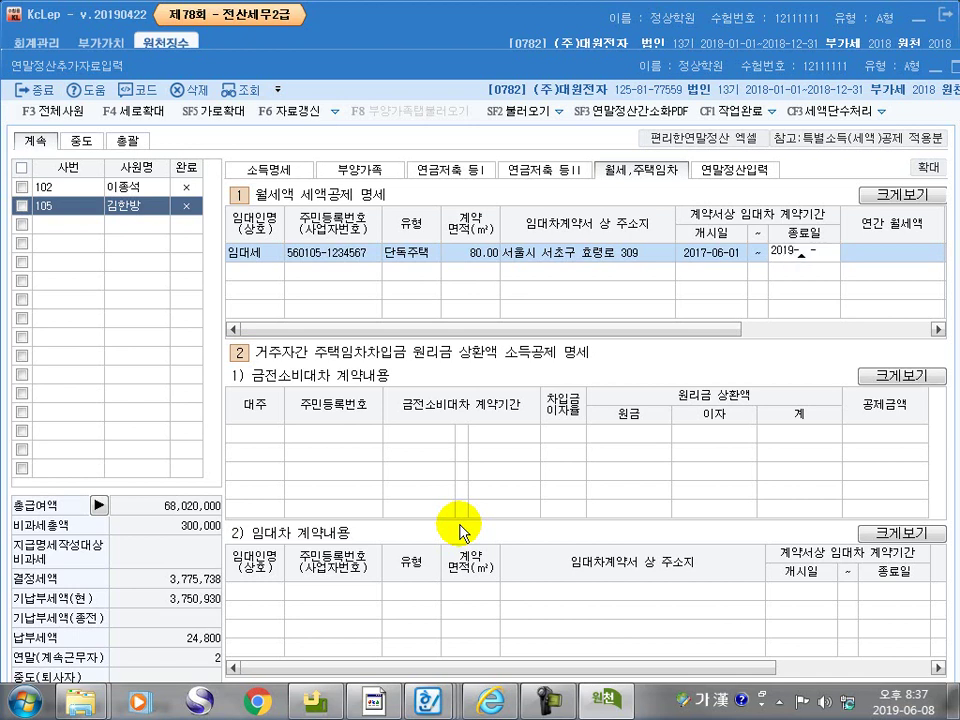
{"action": "type", "text": "19-05-31"}
{"action": "key", "text": "Return"}
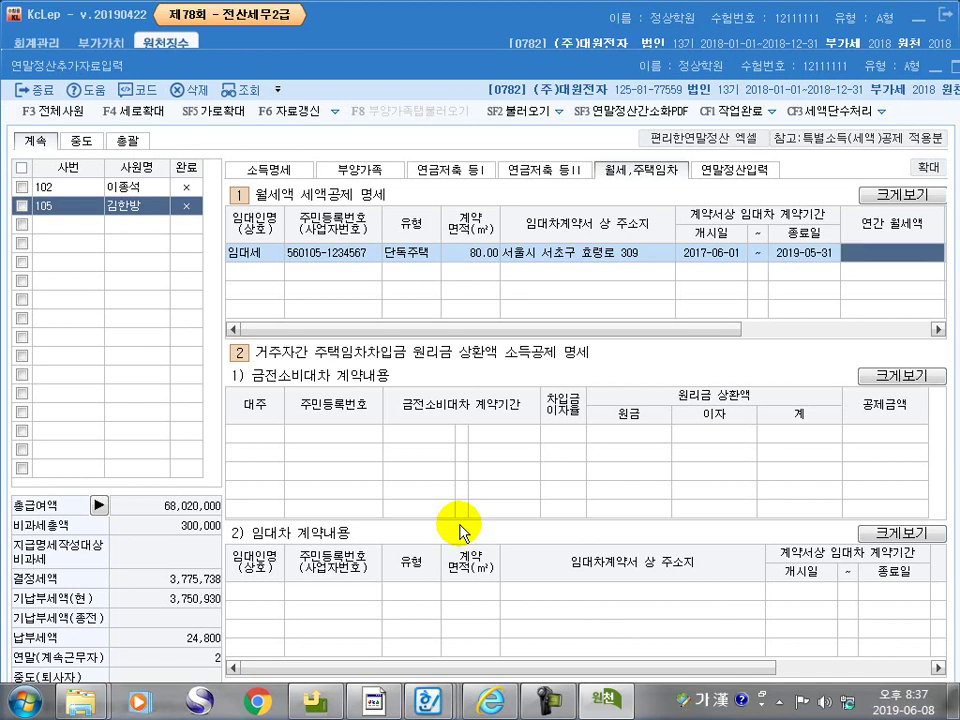
{"action": "type", "text": "9,600,000"}
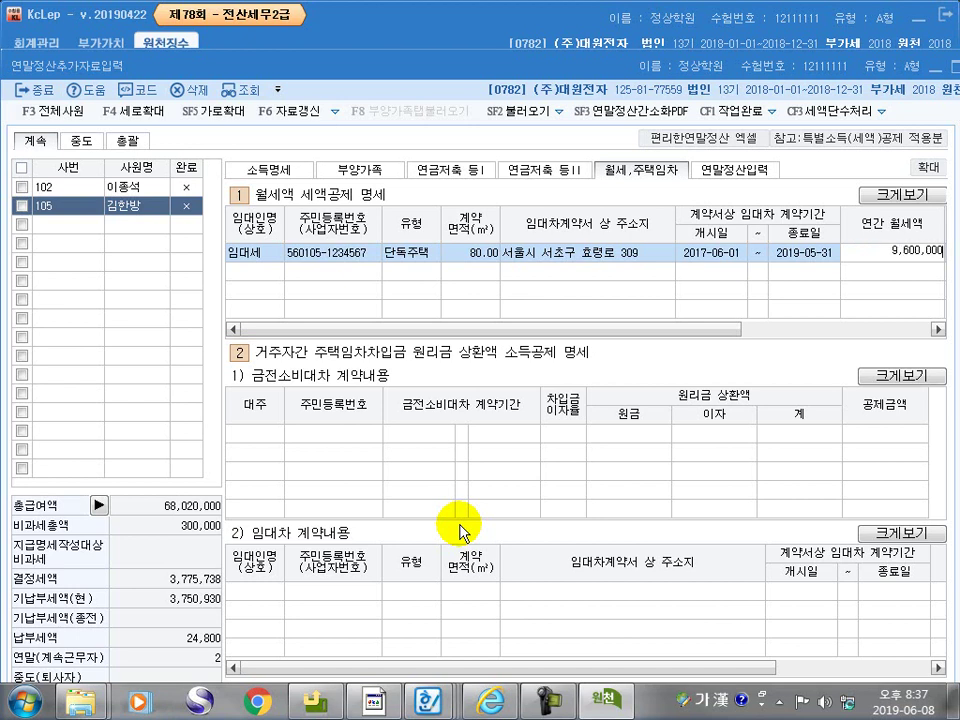
{"action": "key", "text": "Return"}
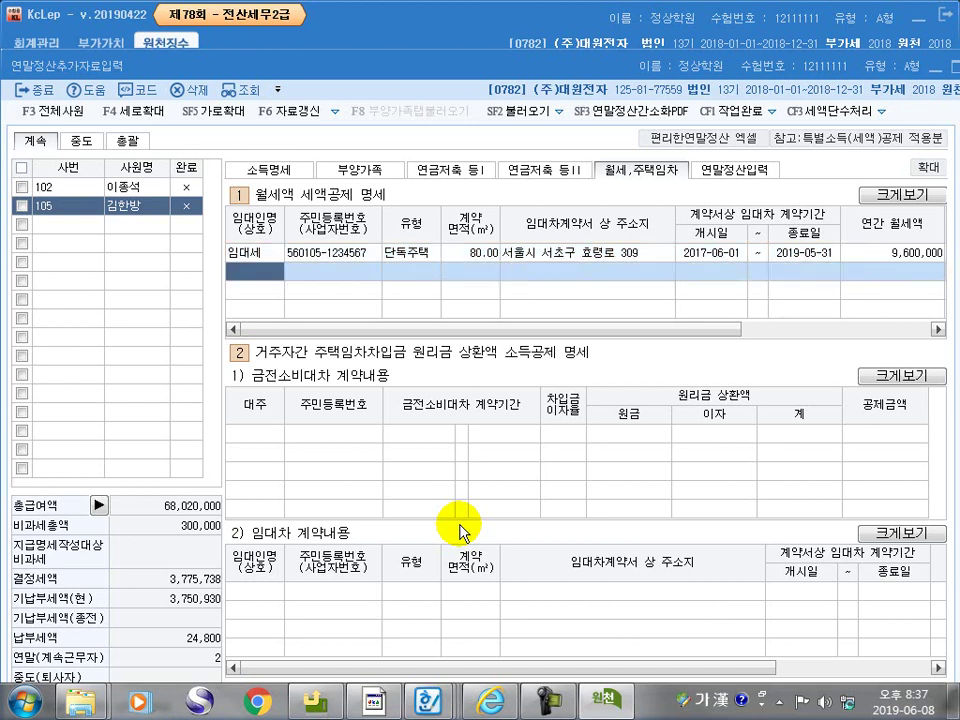
{"action": "left_click", "coordinate": [739, 174]}
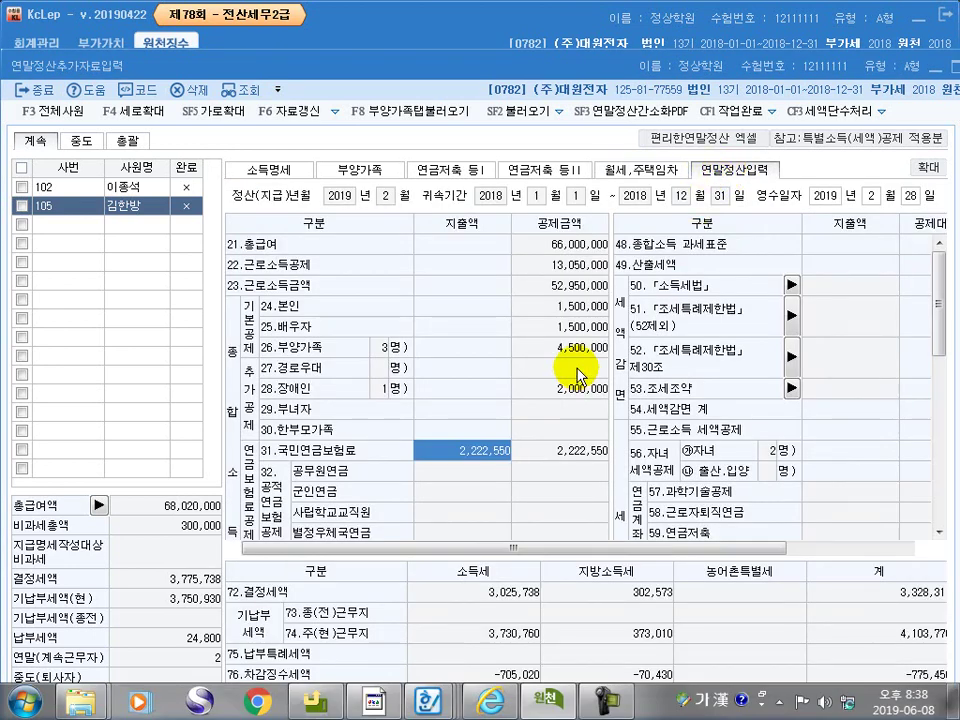
Enter 1,000,000 as the 60.보장성보험 general insurance expense on the settlement sheet
{"action": "scroll", "coordinate": [583, 370], "scroll_direction": "down", "scroll_amount": 5}
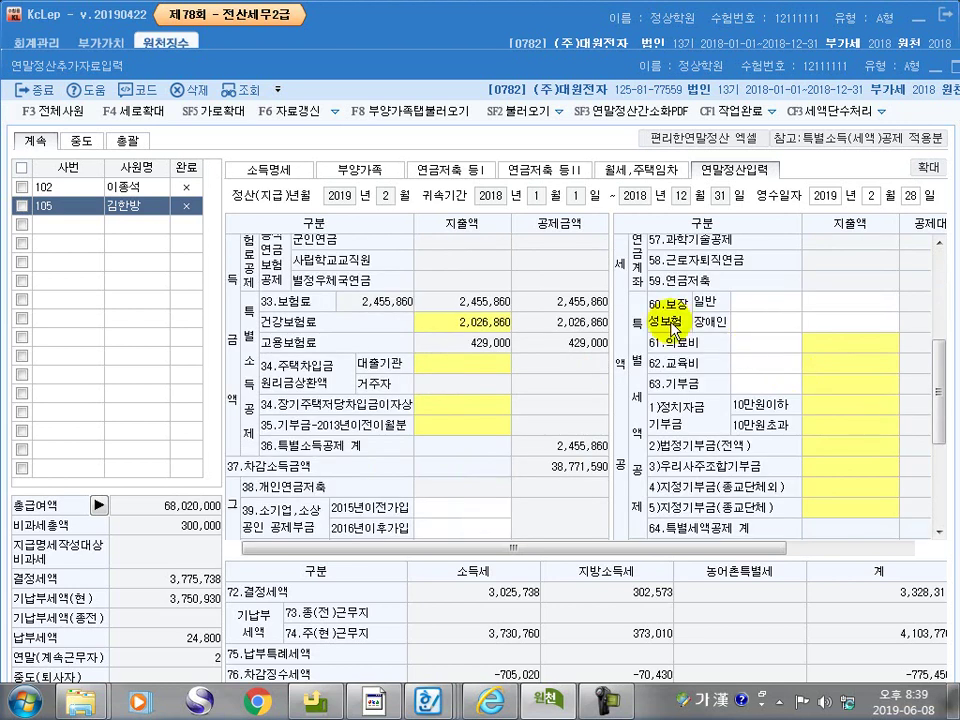
{"action": "left_click", "coordinate": [830, 303]}
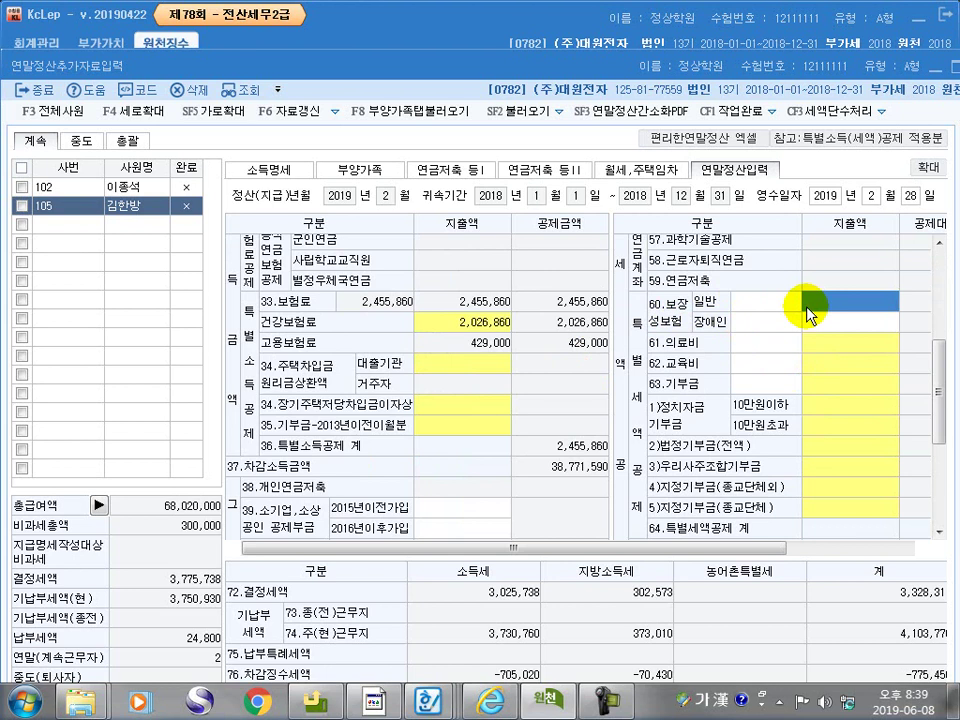
{"action": "type", "text": "1,000,"}
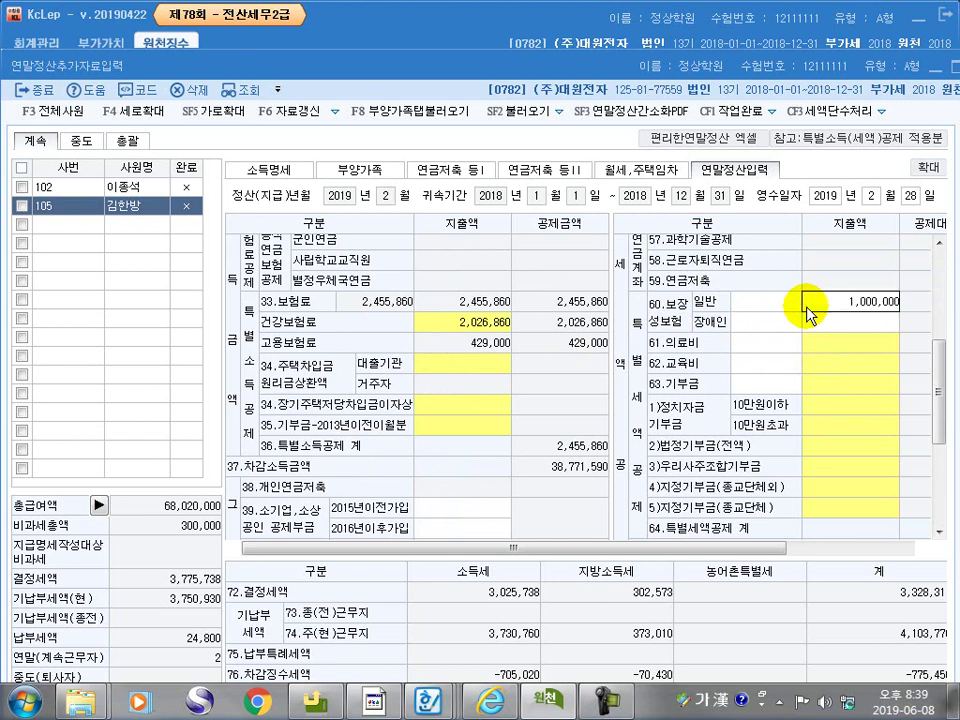
{"action": "type", "text": "000"}
{"action": "key", "text": "Return"}
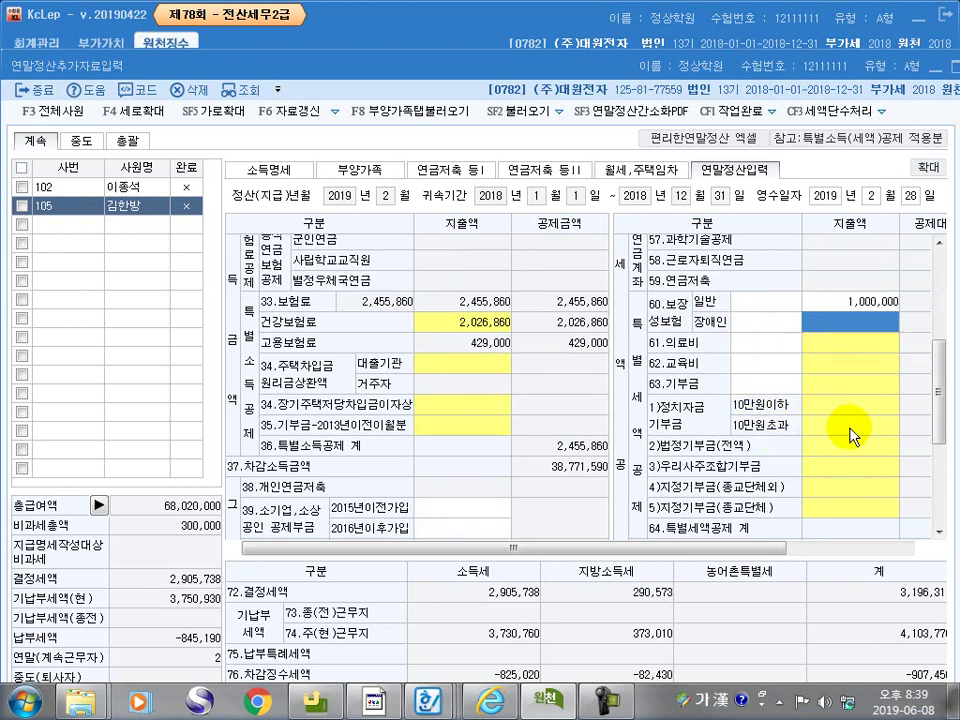
{"action": "left_click", "coordinate": [834, 342]}
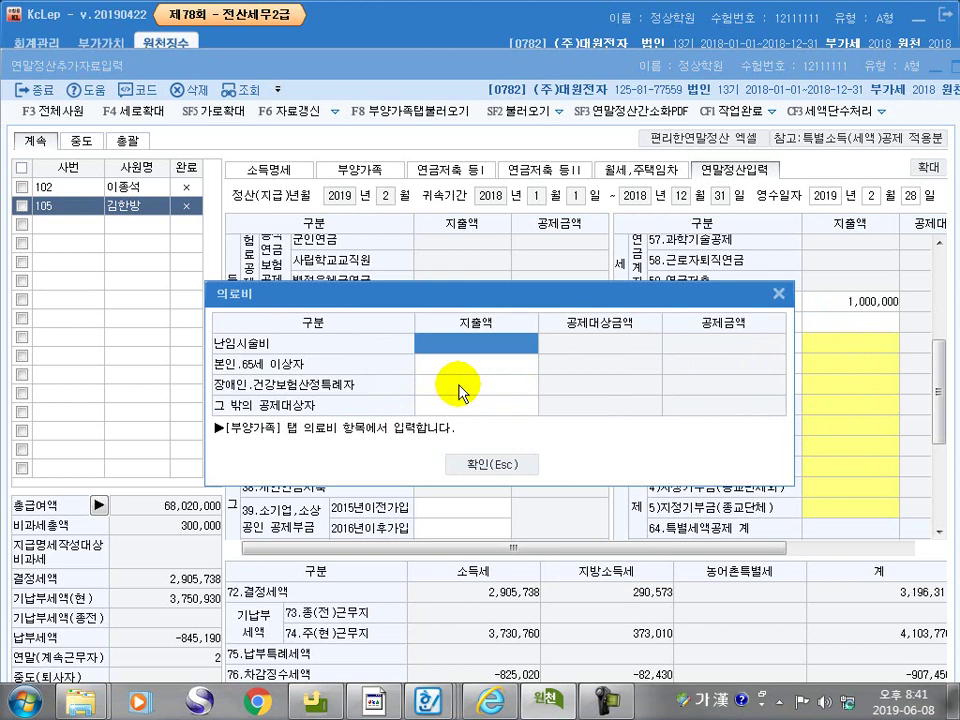
Enter medical expenses of 1,100,000 for special-case patients and 1,000,000 for other dependants
{"action": "left_click", "coordinate": [459, 384]}
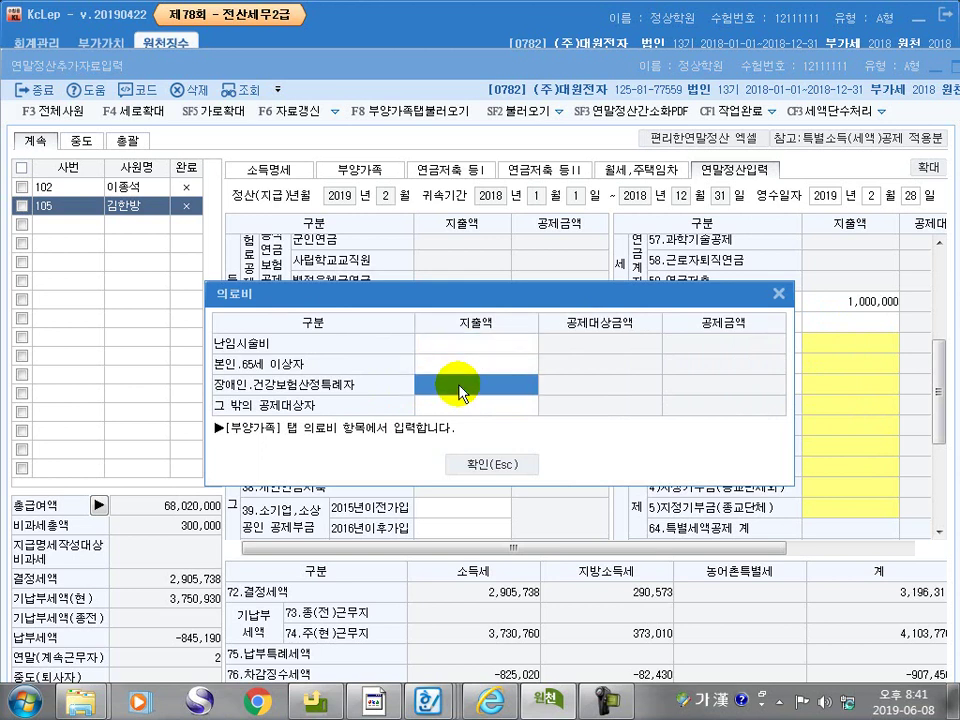
{"action": "type", "text": "1100000"}
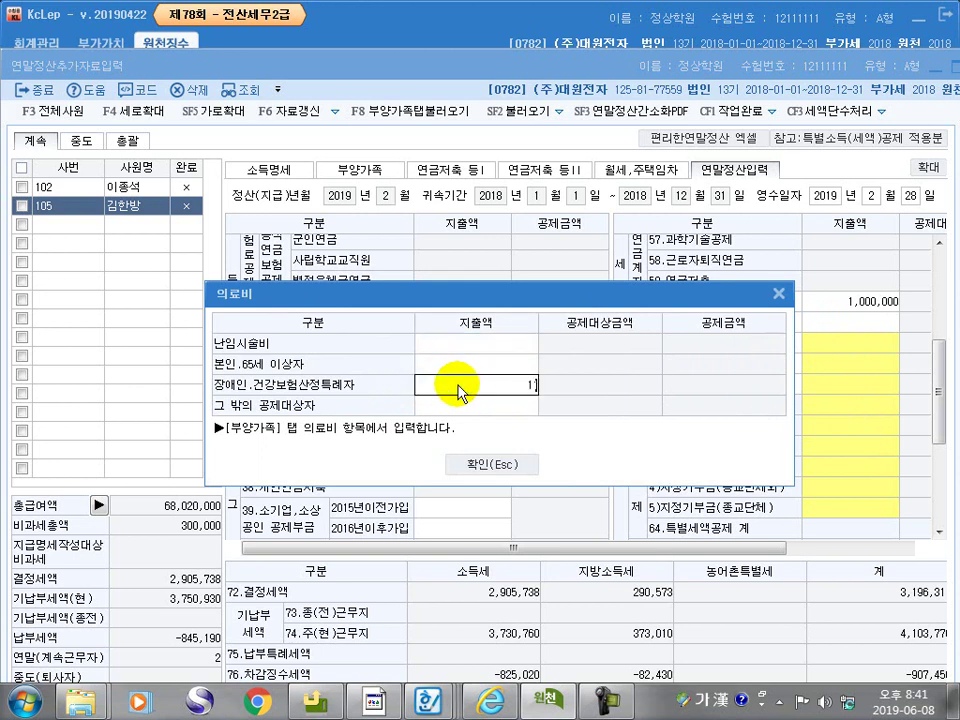
{"action": "key", "text": "Return"}
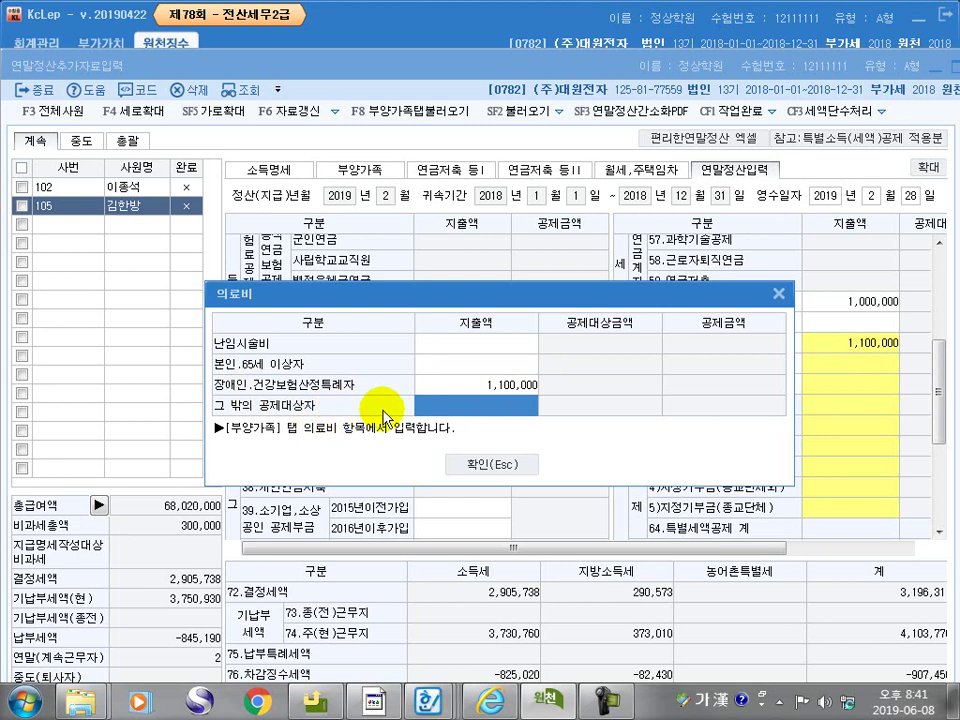
{"action": "type", "text": "1000000"}
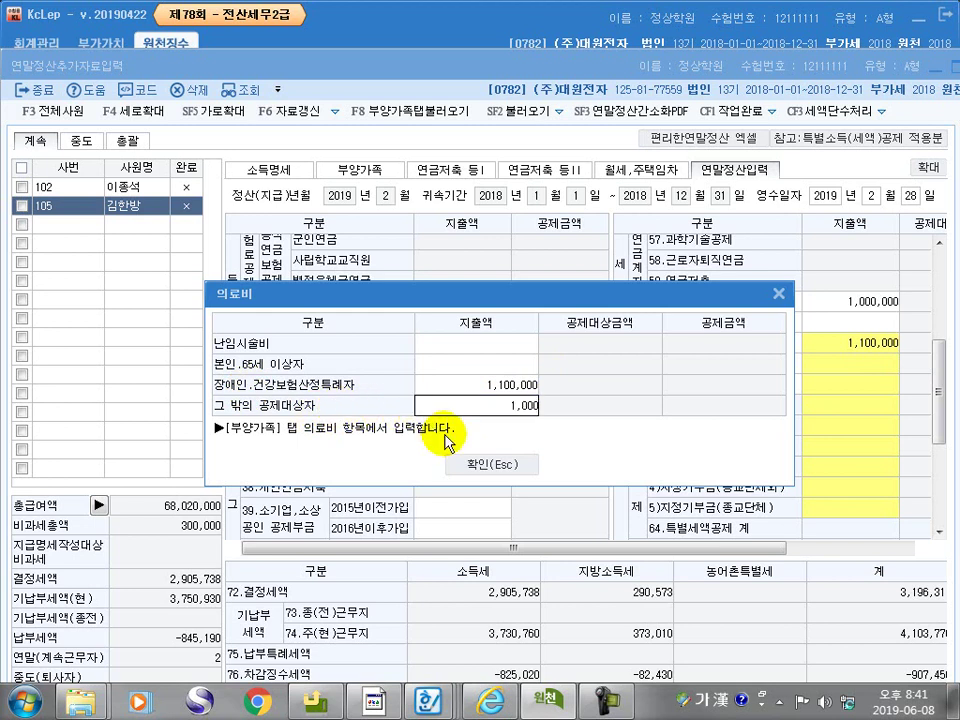
{"action": "key", "text": "Return"}
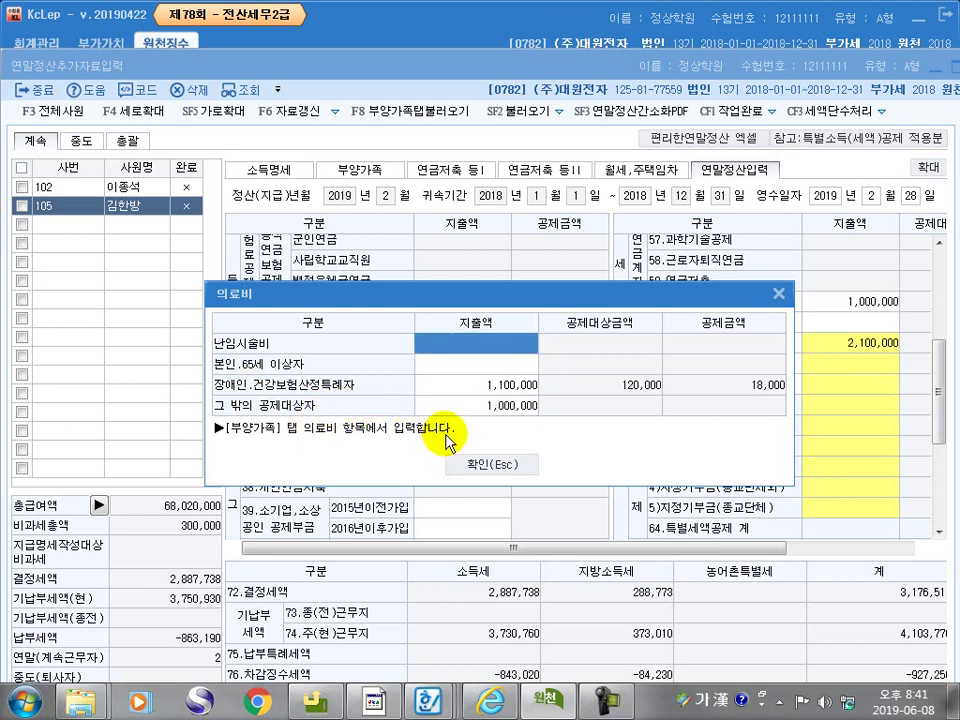
{"action": "left_click", "coordinate": [497, 463]}
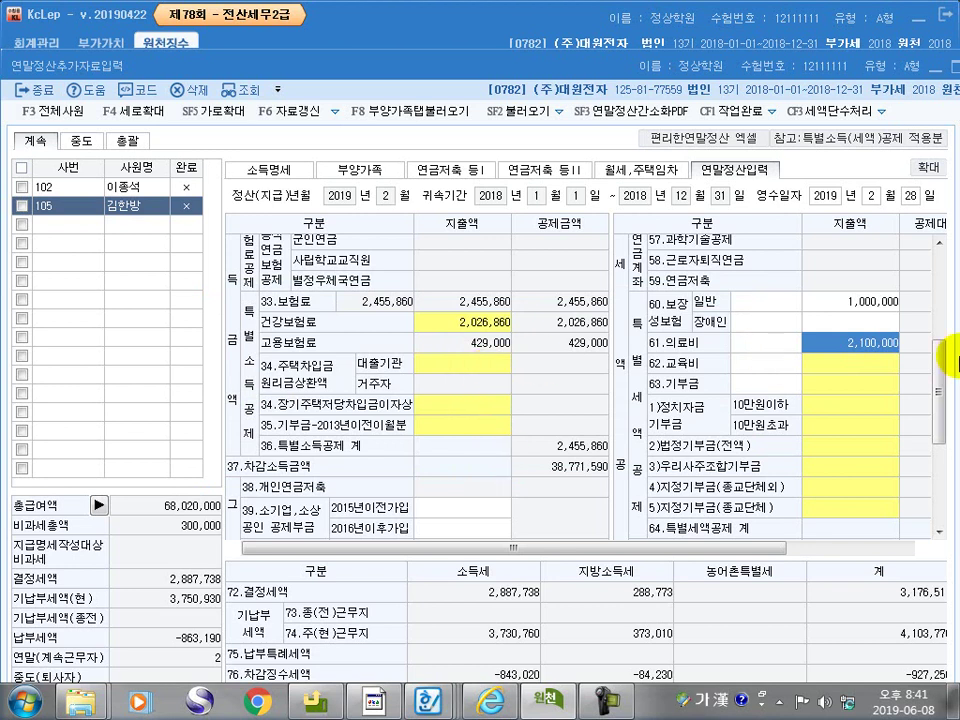
Record 5,000,000 in university tuition in the education expense breakdown
{"action": "left_click", "coordinate": [842, 366]}
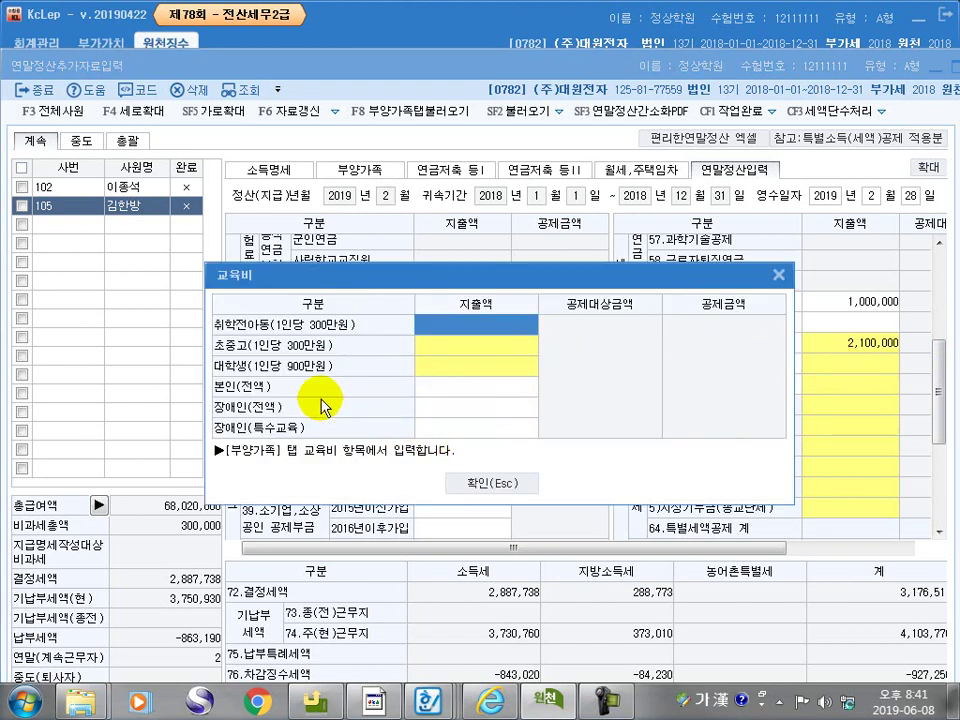
{"action": "left_click", "coordinate": [460, 368]}
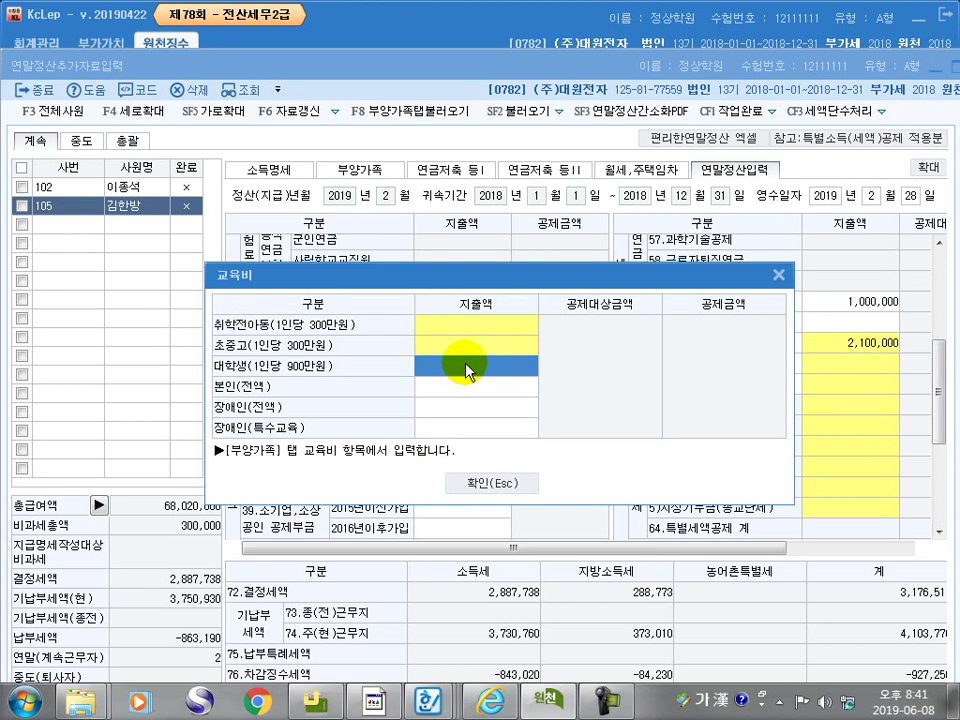
{"action": "double_click", "coordinate": [467, 370]}
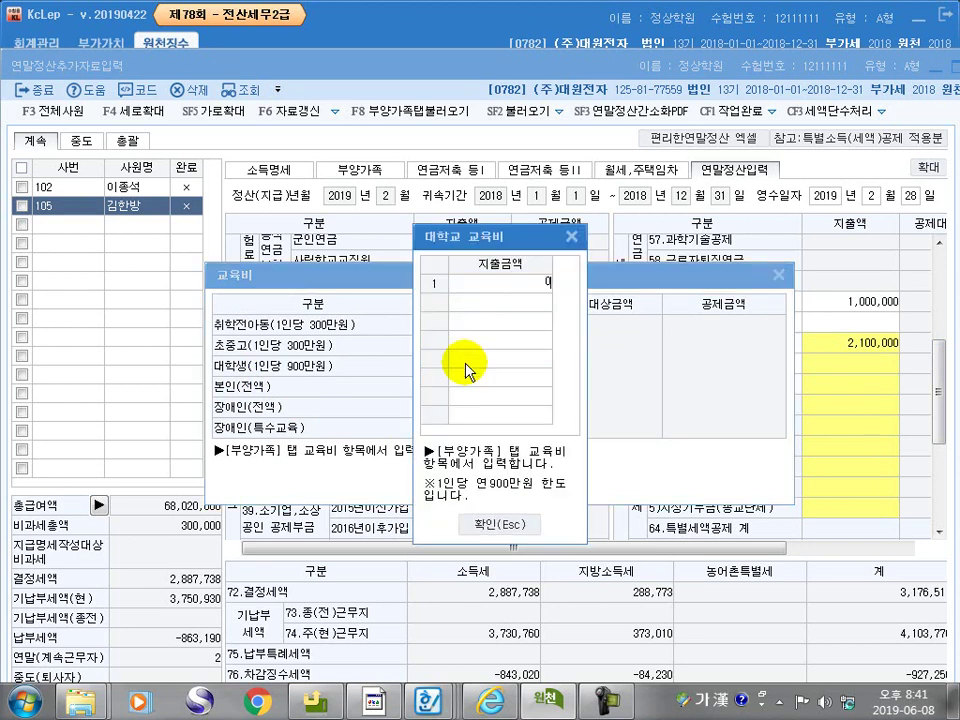
{"action": "left_click", "coordinate": [542, 300]}
{"action": "left_click", "coordinate": [536, 288]}
{"action": "type", "text": "5000000"}
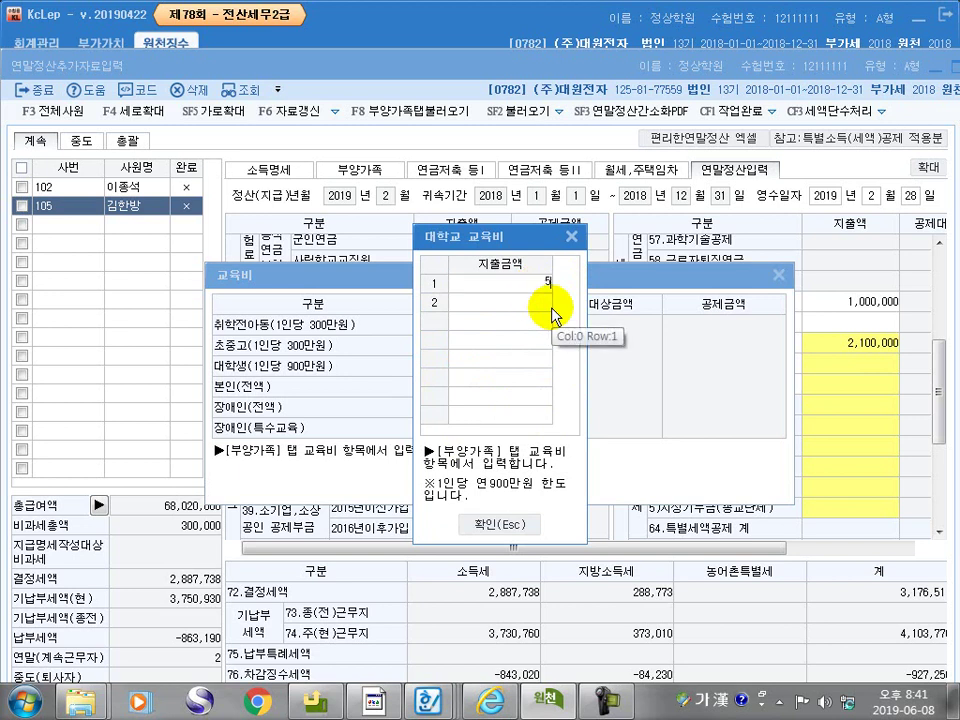
{"action": "left_click", "coordinate": [497, 522]}
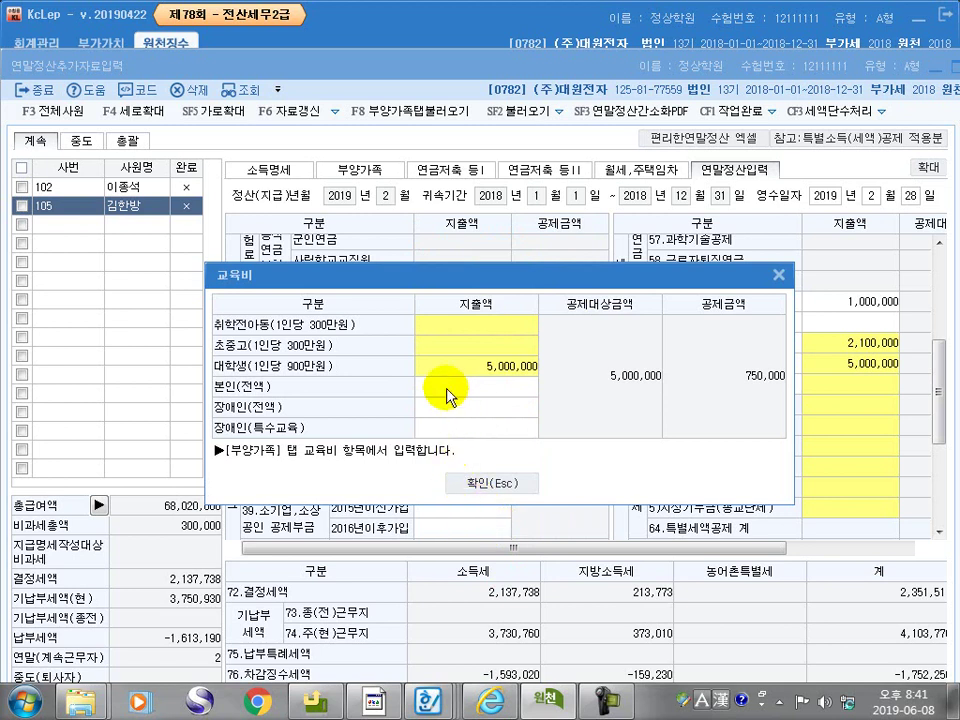
Record 600,000 in elementary-to-high school education expenses
{"action": "left_click", "coordinate": [475, 348]}
{"action": "key", "text": "Hangul"}
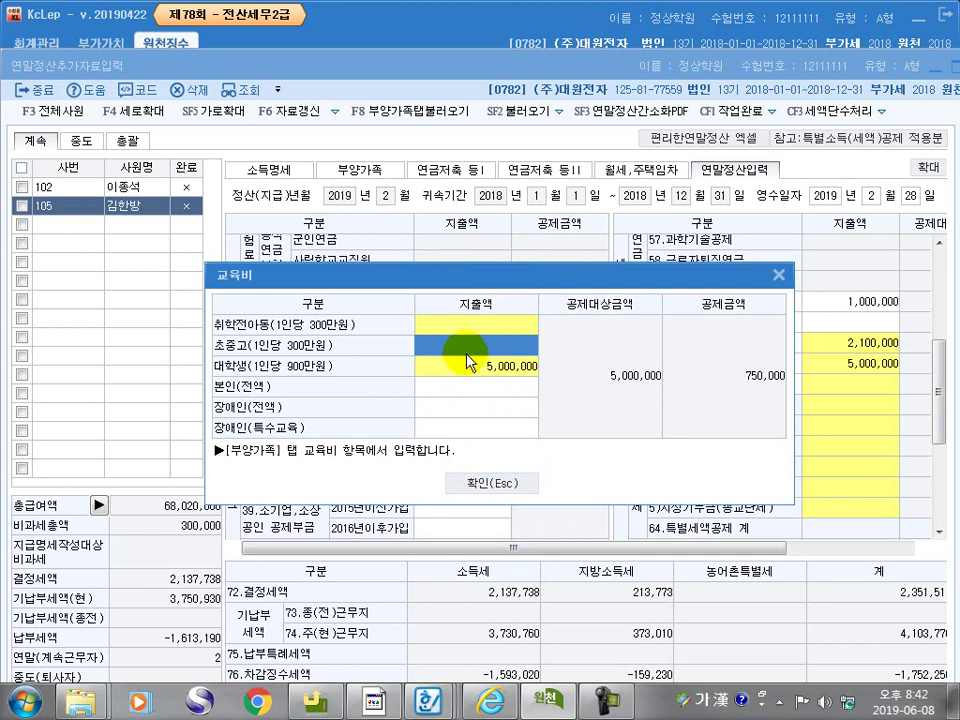
{"action": "double_click", "coordinate": [467, 354]}
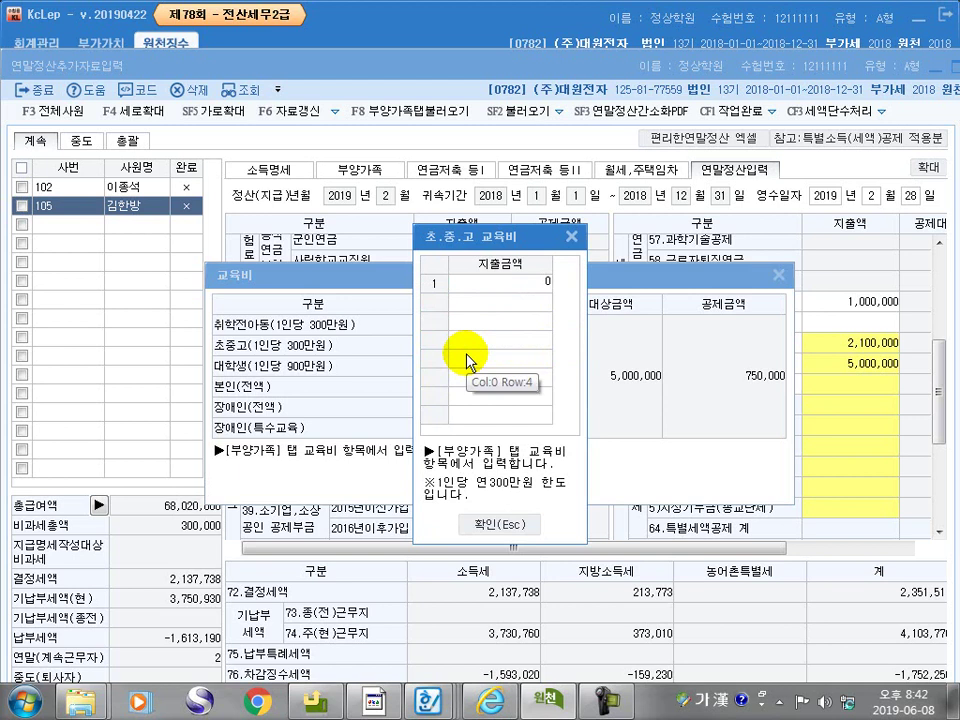
{"action": "left_click", "coordinate": [536, 285]}
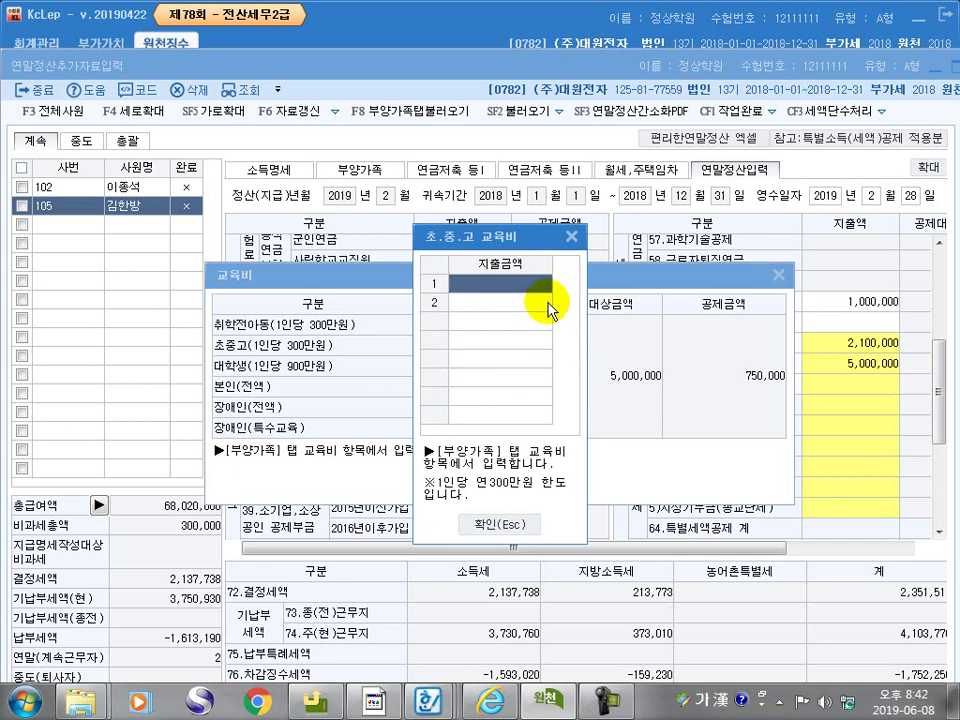
{"action": "type", "text": "6000000"}
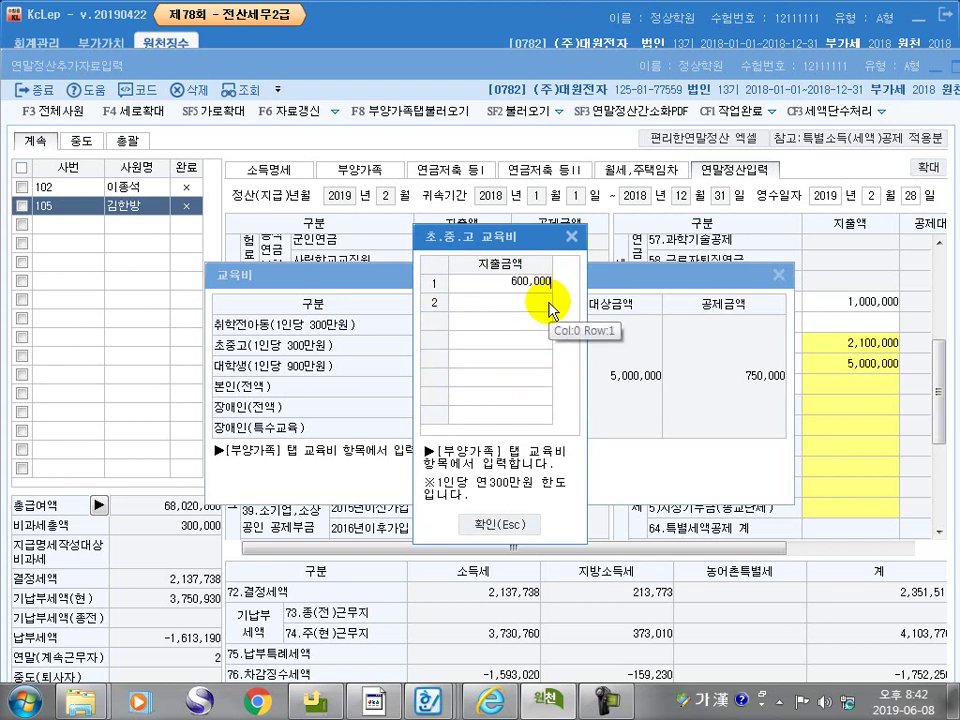
{"action": "key", "text": "Return"}
{"action": "left_click", "coordinate": [497, 524]}
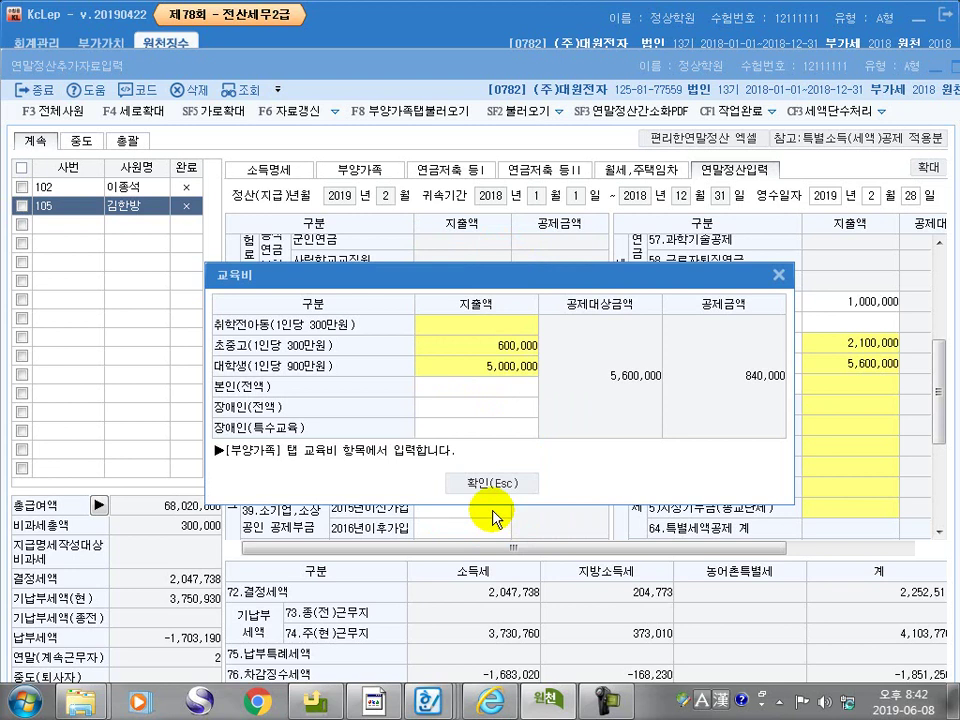
Record 3,000,000 in preschool child expenses and confirm the education details
{"action": "left_click", "coordinate": [487, 328]}
{"action": "double_click", "coordinate": [488, 333]}
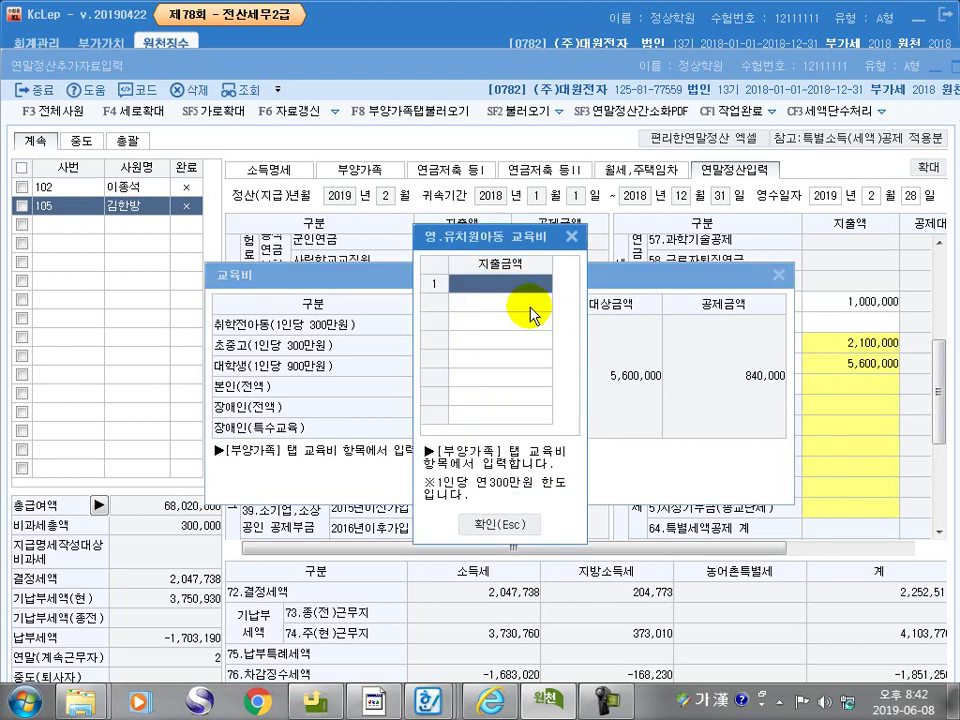
{"action": "type", "text": "3000000"}
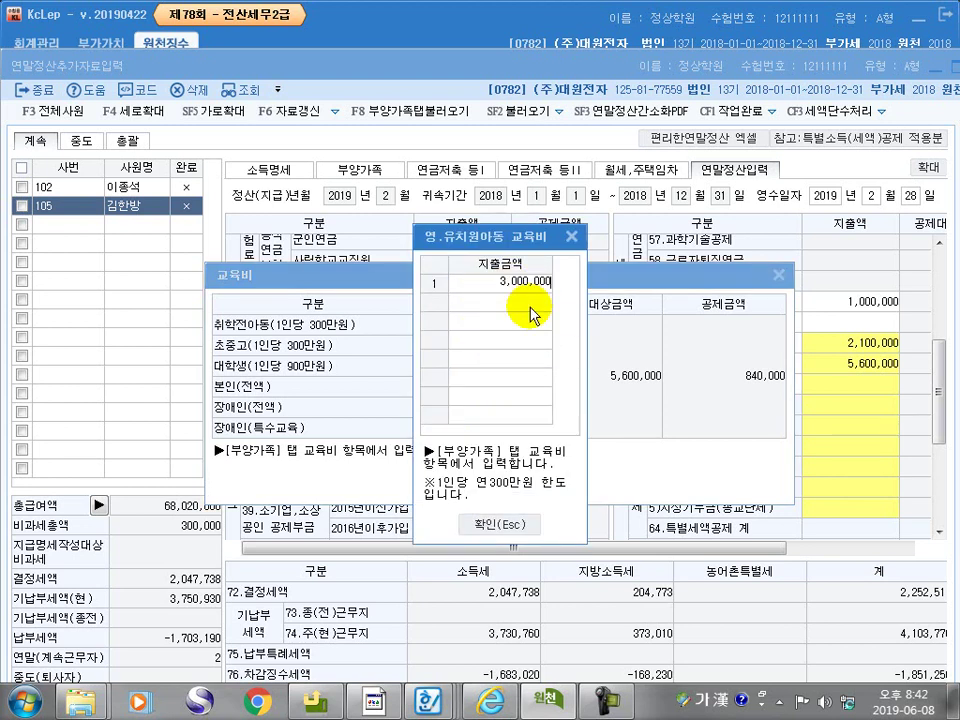
{"action": "key", "text": "Return"}
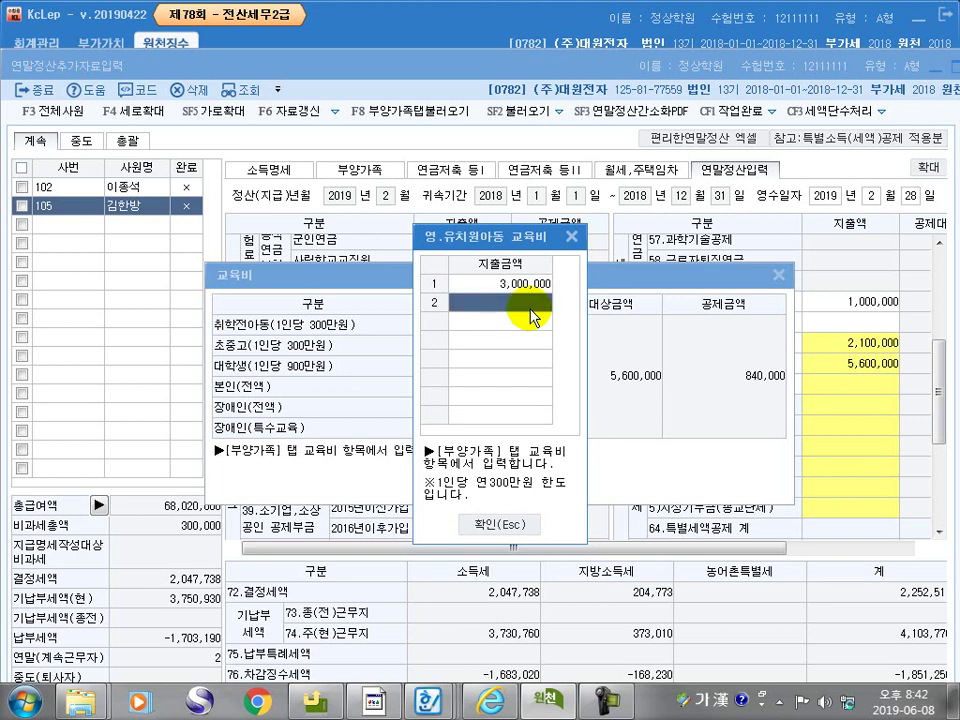
{"action": "left_click", "coordinate": [499, 522]}
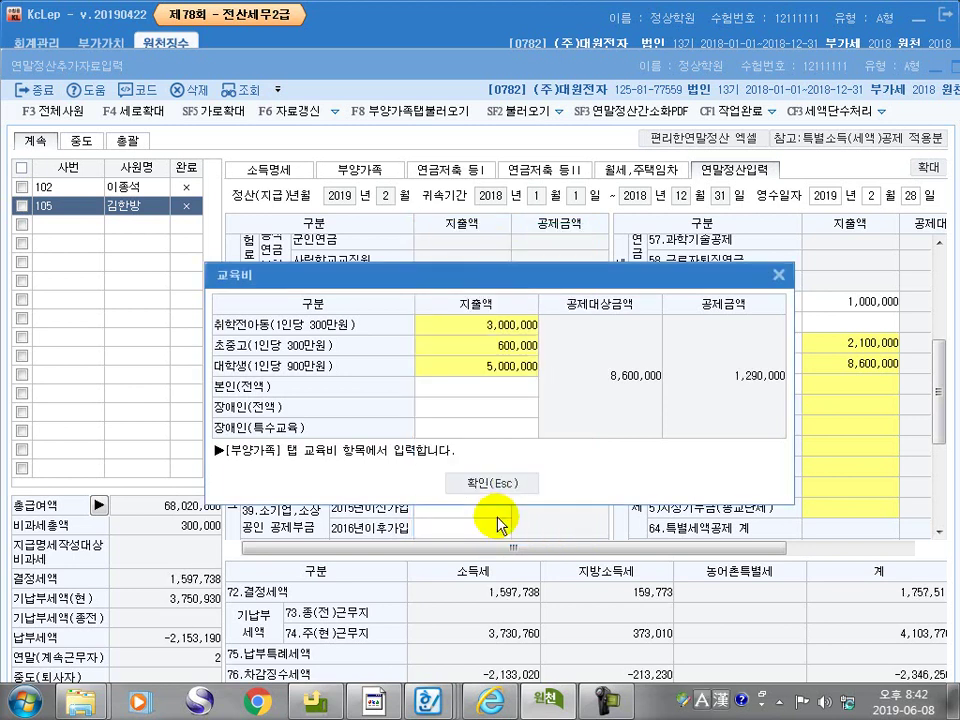
{"action": "left_click", "coordinate": [499, 488]}
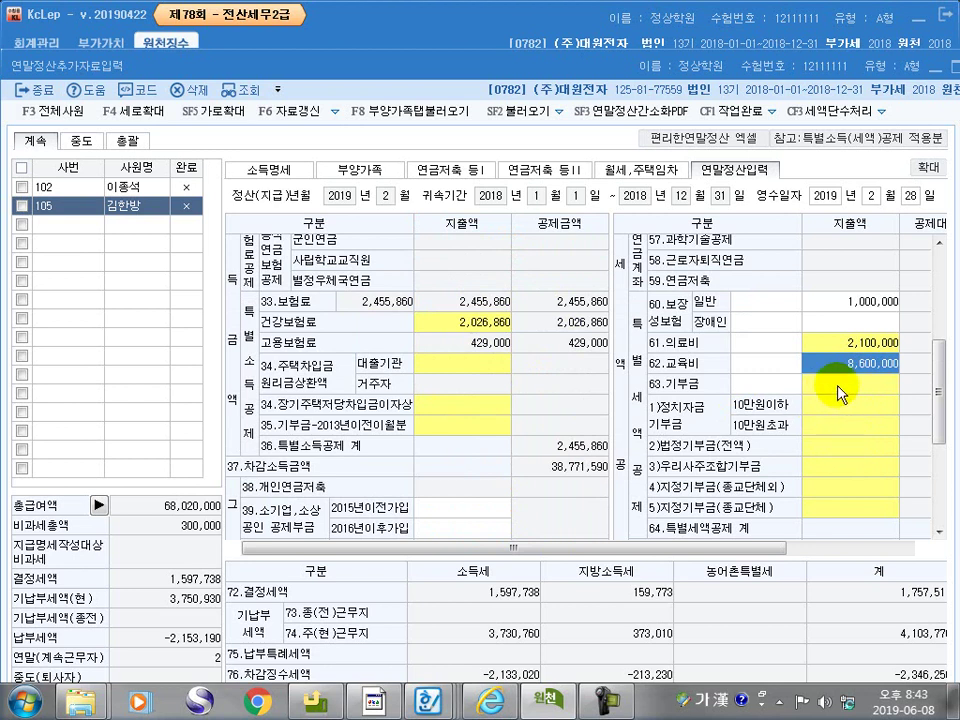
Enter 100,000 in both political donation rows and a 500,000 current-year statutory donation on line 63
{"action": "left_click", "coordinate": [838, 393]}
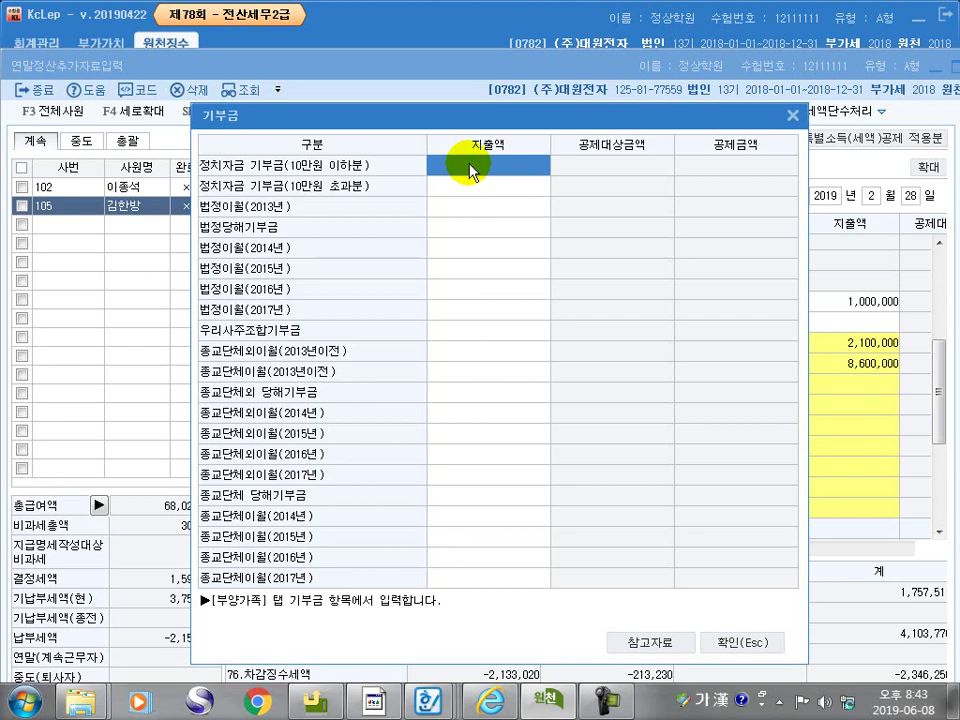
{"action": "type", "text": "1000000"}
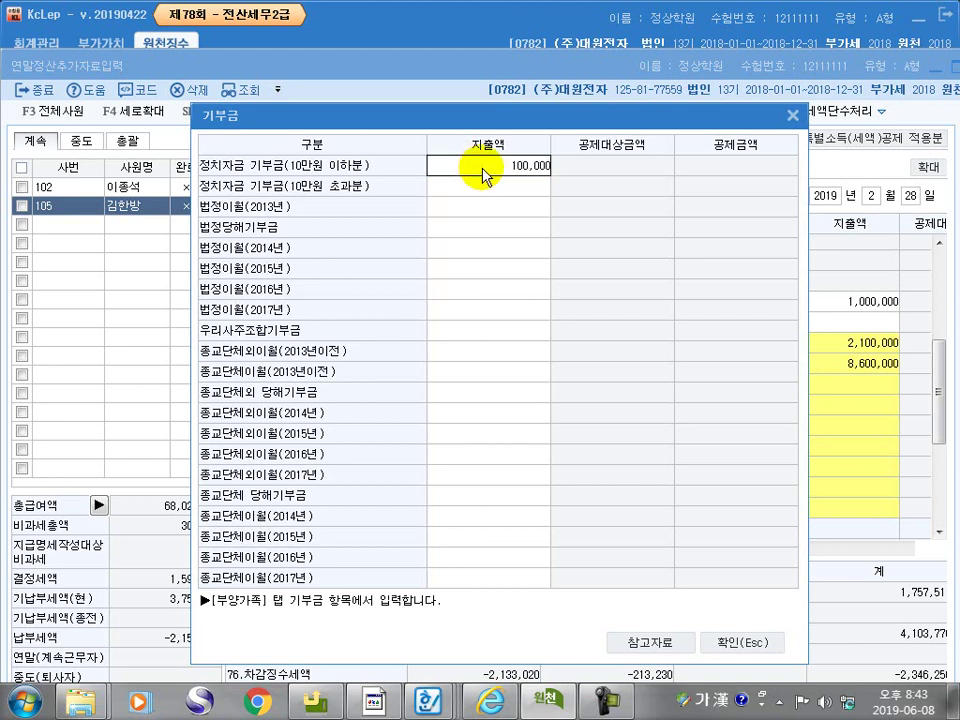
{"action": "key", "text": "Return"}
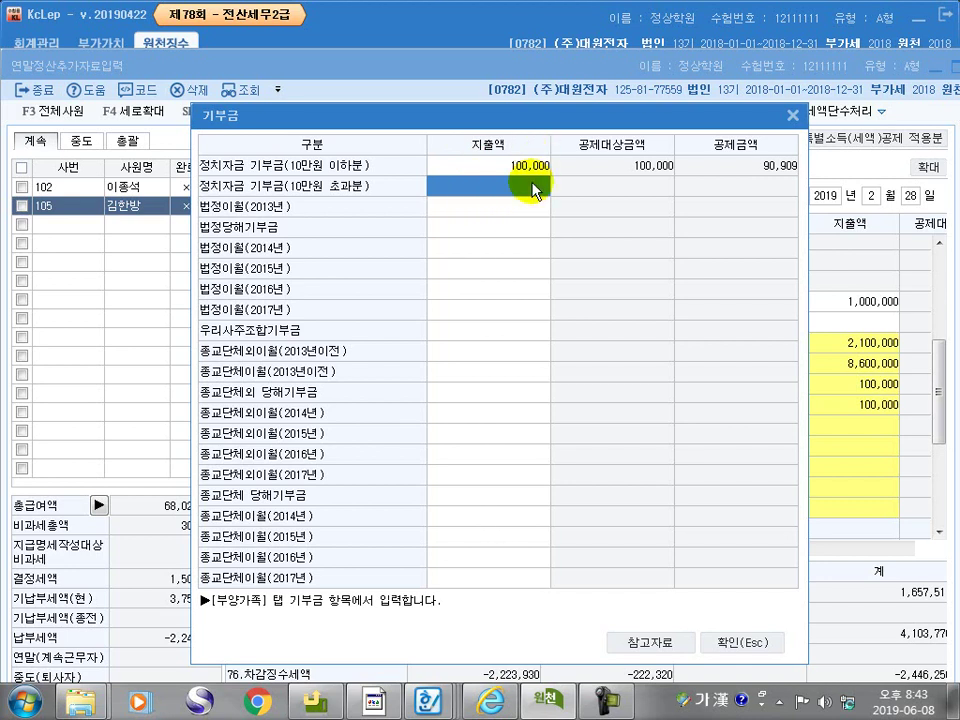
{"action": "type", "text": "1000000"}
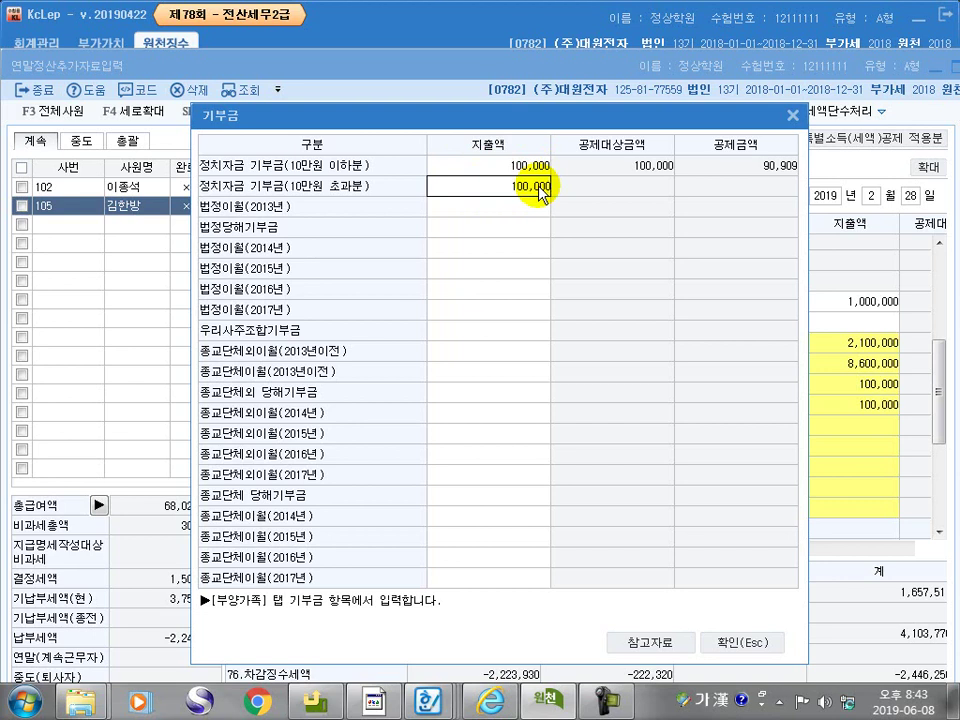
{"action": "key", "text": "Return"}
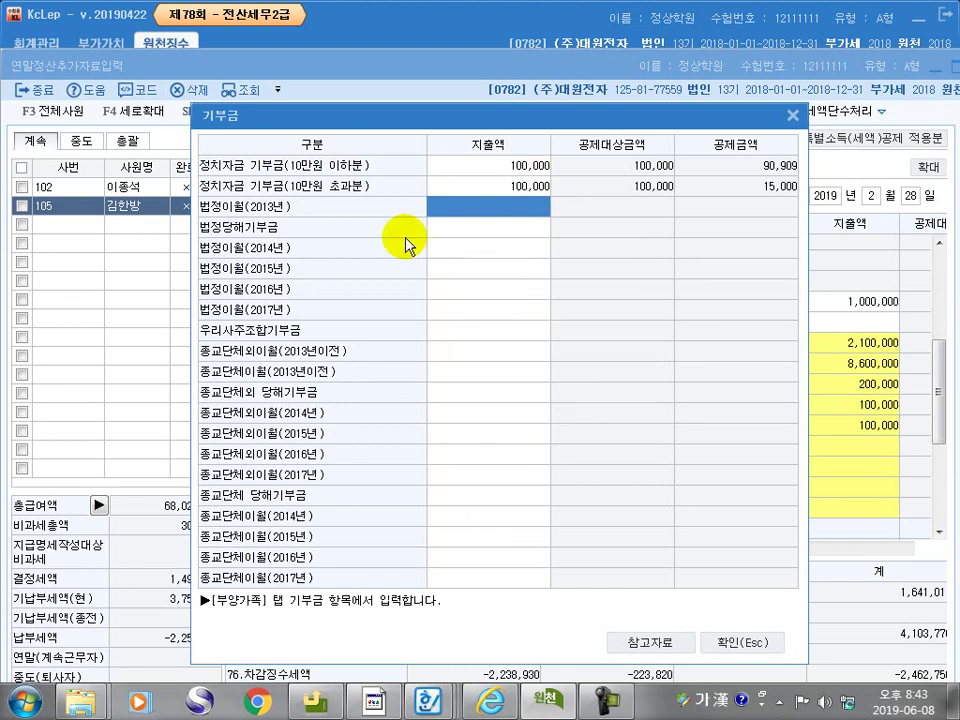
{"action": "left_click", "coordinate": [463, 228]}
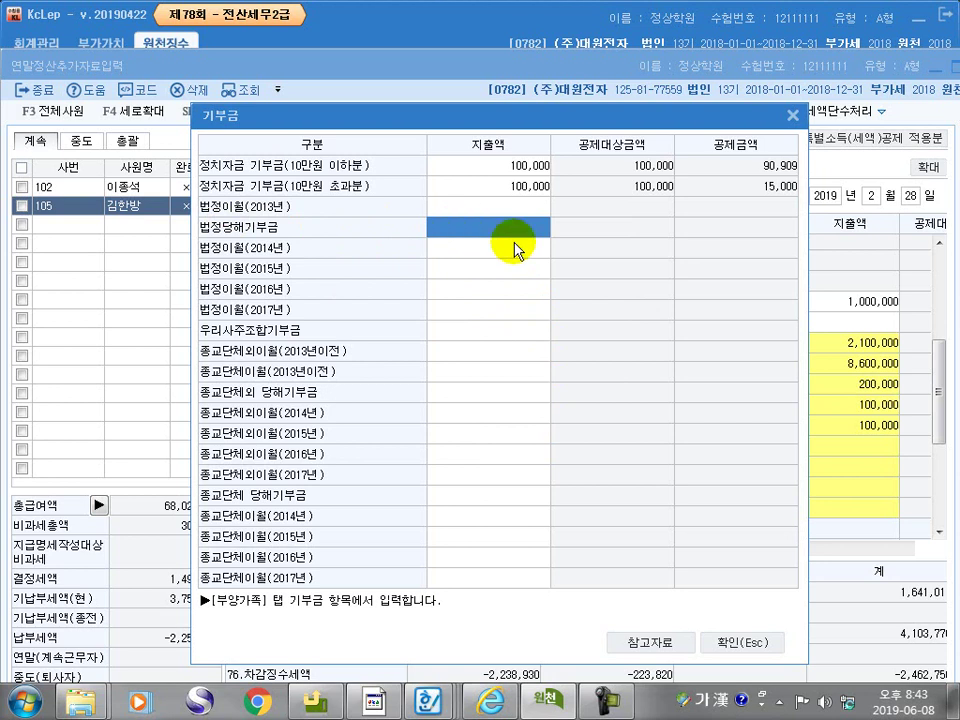
{"action": "type", "text": "500,000"}
{"action": "key", "text": "Return"}
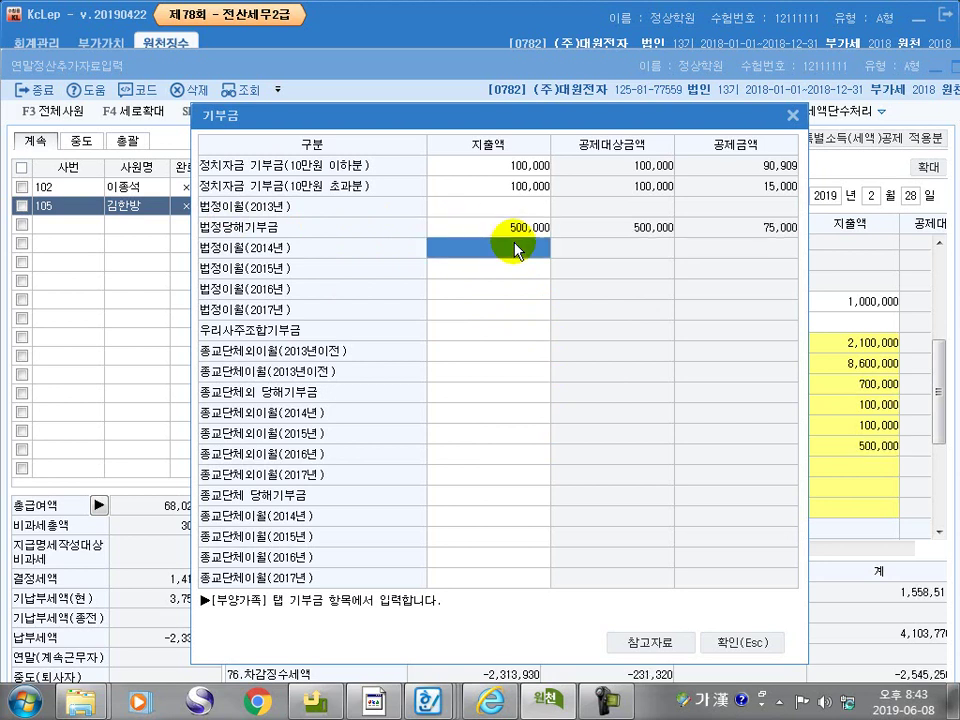
{"action": "left_click", "coordinate": [737, 641]}
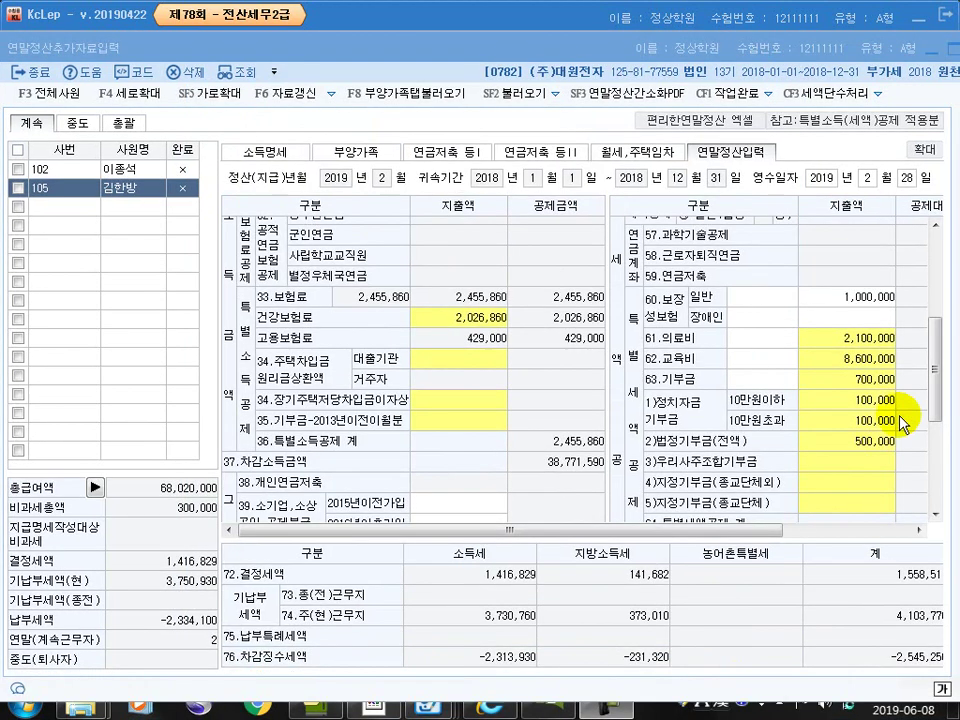
Enter 17,500,000 credit card usage and 500,000 traditional market usage in the card deduction details
{"action": "left_click_drag", "start_coordinate": [934, 386], "coordinate": [935, 455]}
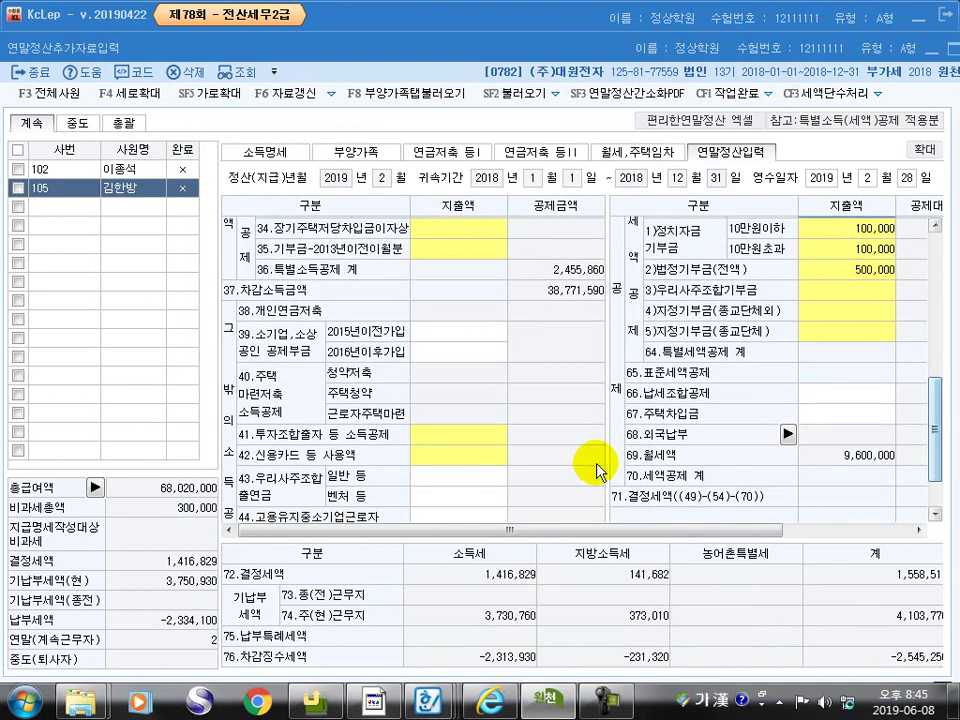
{"action": "left_click", "coordinate": [457, 465]}
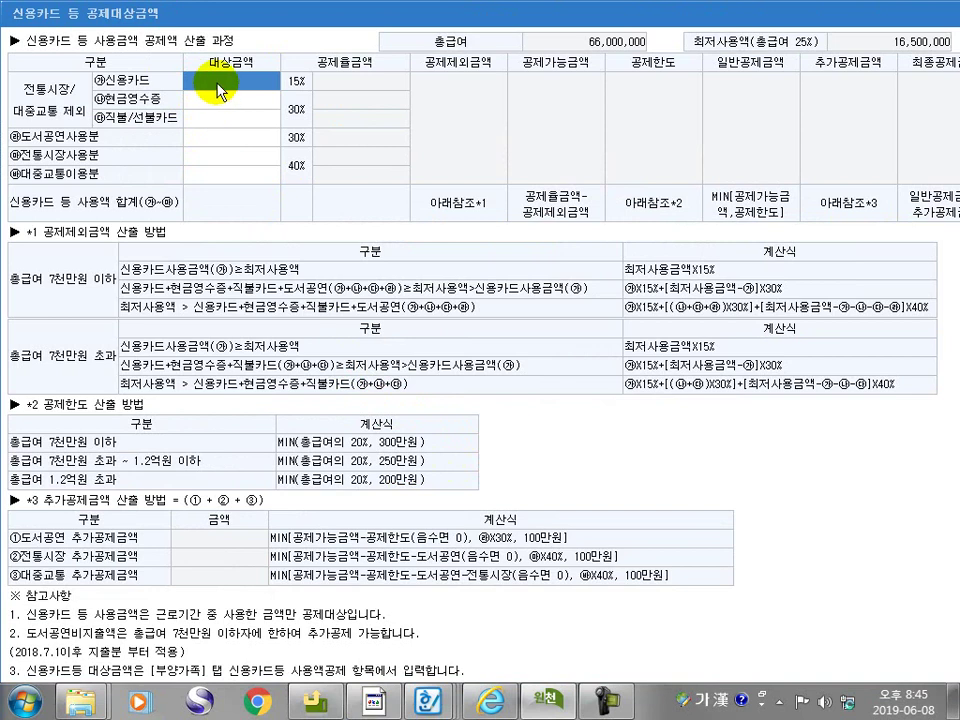
{"action": "type", "text": "17,500,"}
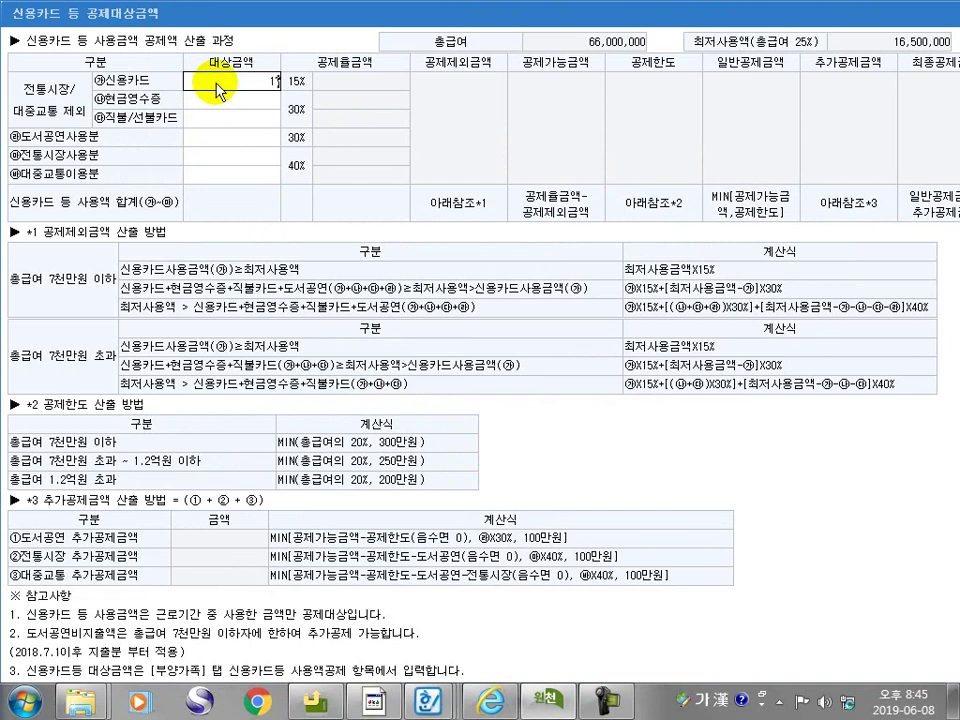
{"action": "type", "text": "000"}
{"action": "key", "text": "Return"}
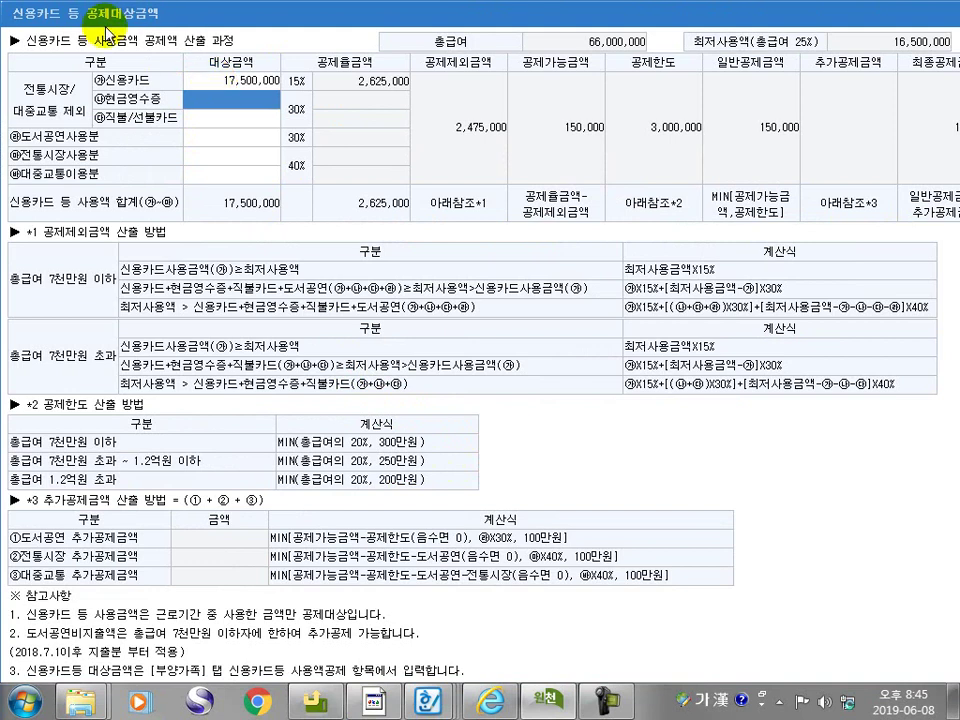
{"action": "left_click", "coordinate": [219, 156]}
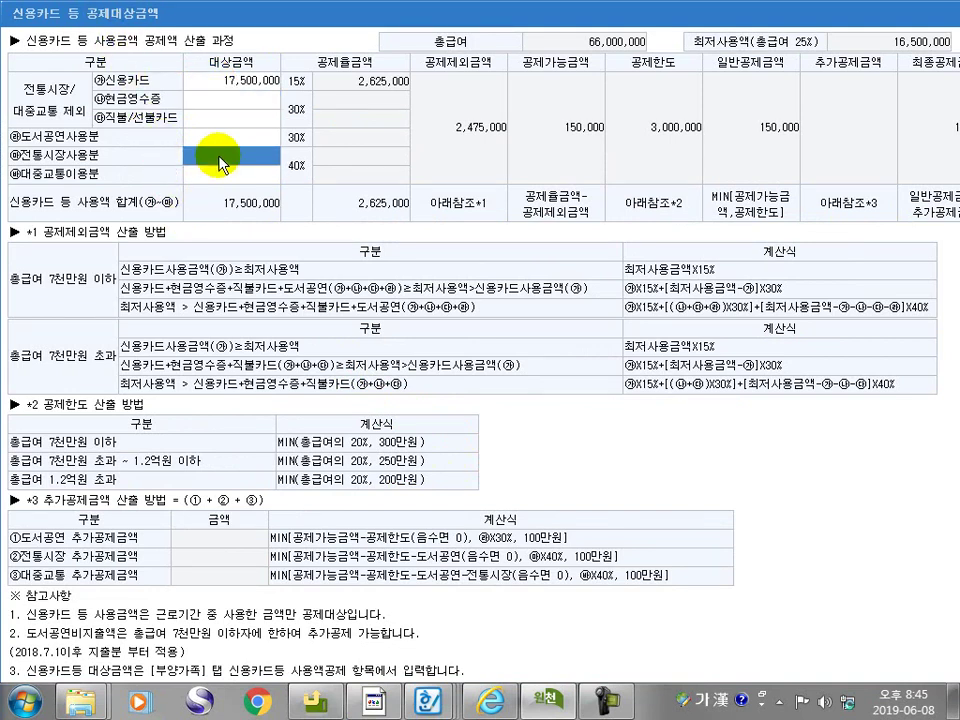
{"action": "type", "text": "5000000"}
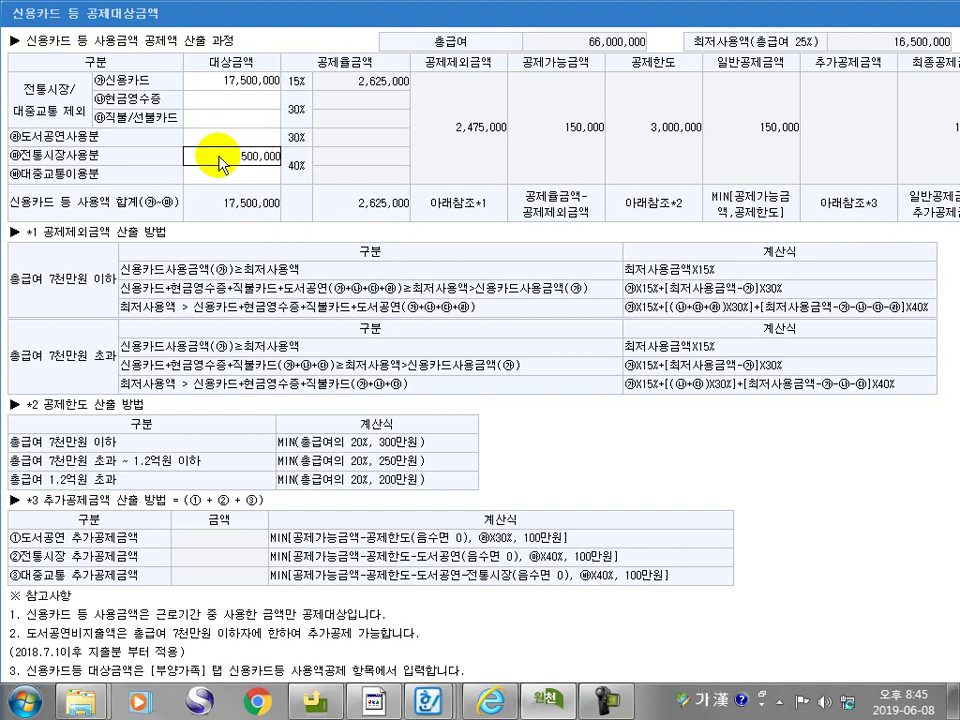
{"action": "key", "text": "Return"}
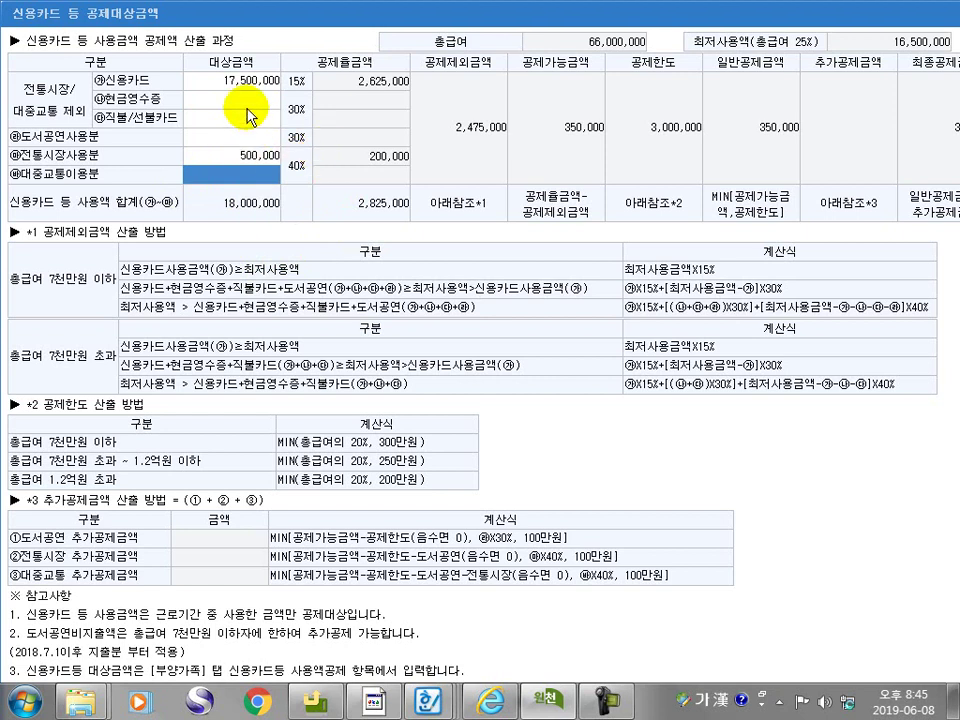
Add 1,400,000 in cash receipts, then close the deduction window and settlement form
{"action": "left_click", "coordinate": [246, 104]}
{"action": "type", "text": "1400000"}
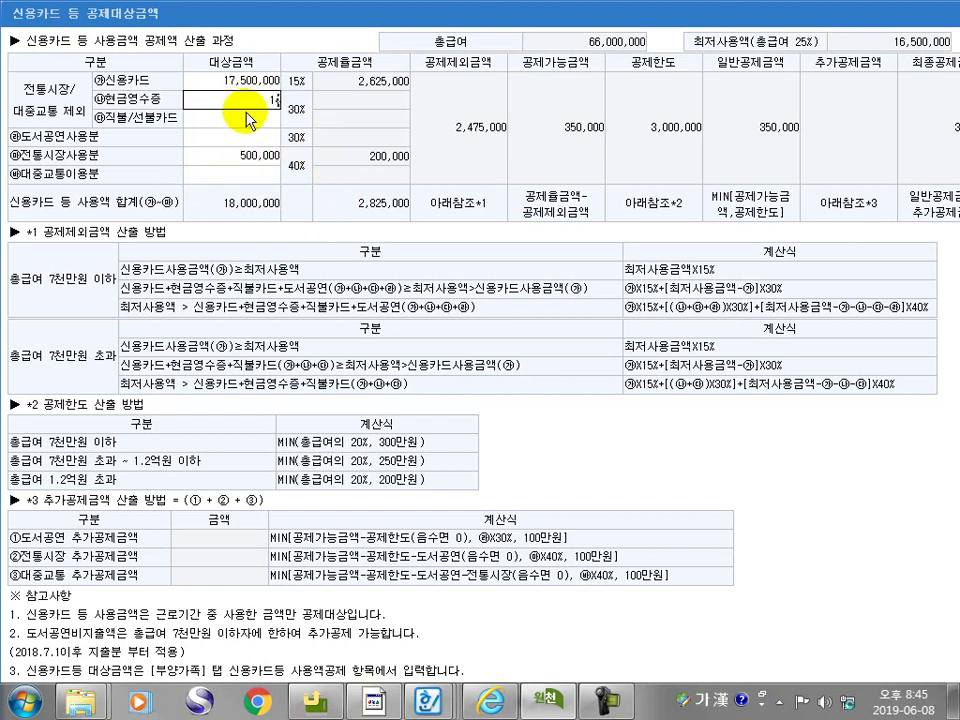
{"action": "left_click", "coordinate": [250, 120]}
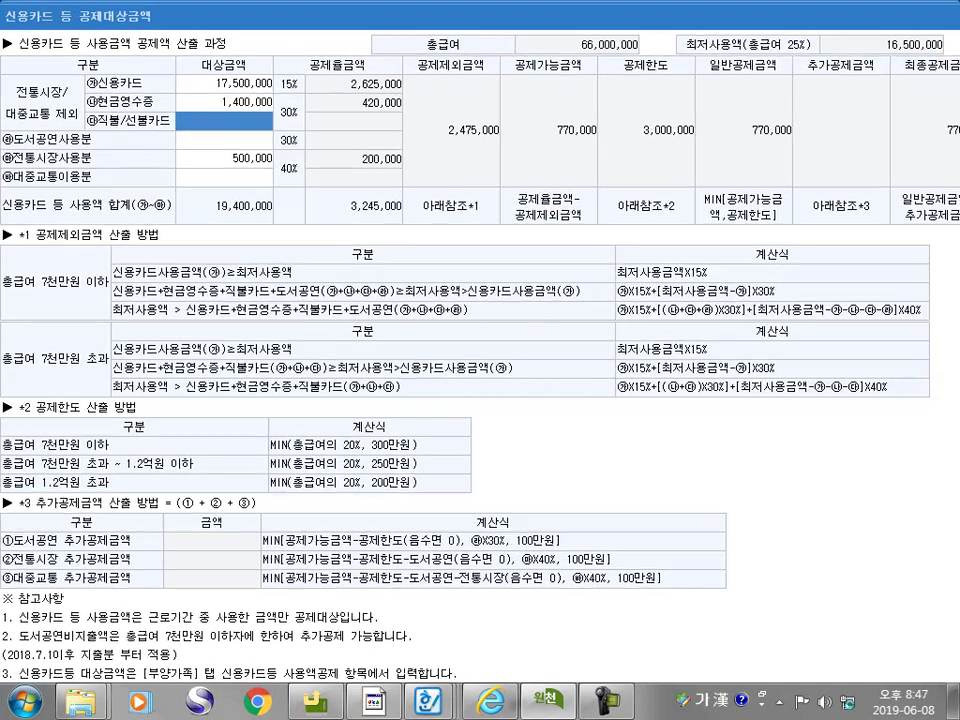
{"action": "double_click", "coordinate": [846, 20]}
{"action": "left_click", "coordinate": [850, 38]}
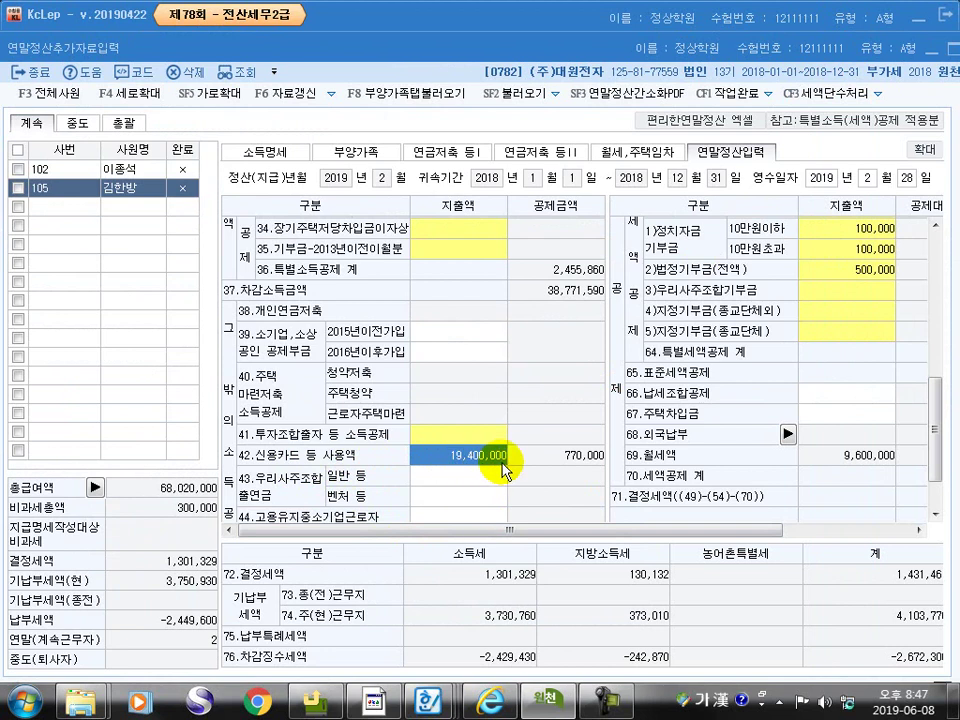
{"action": "left_click", "coordinate": [885, 47]}
{"action": "left_click", "coordinate": [932, 48]}
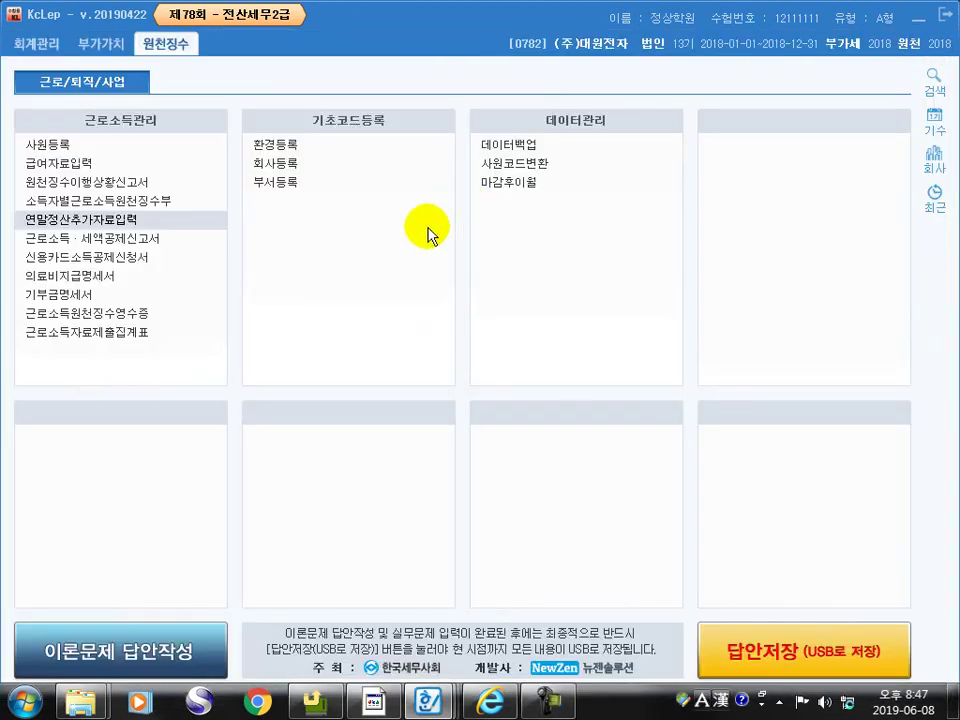